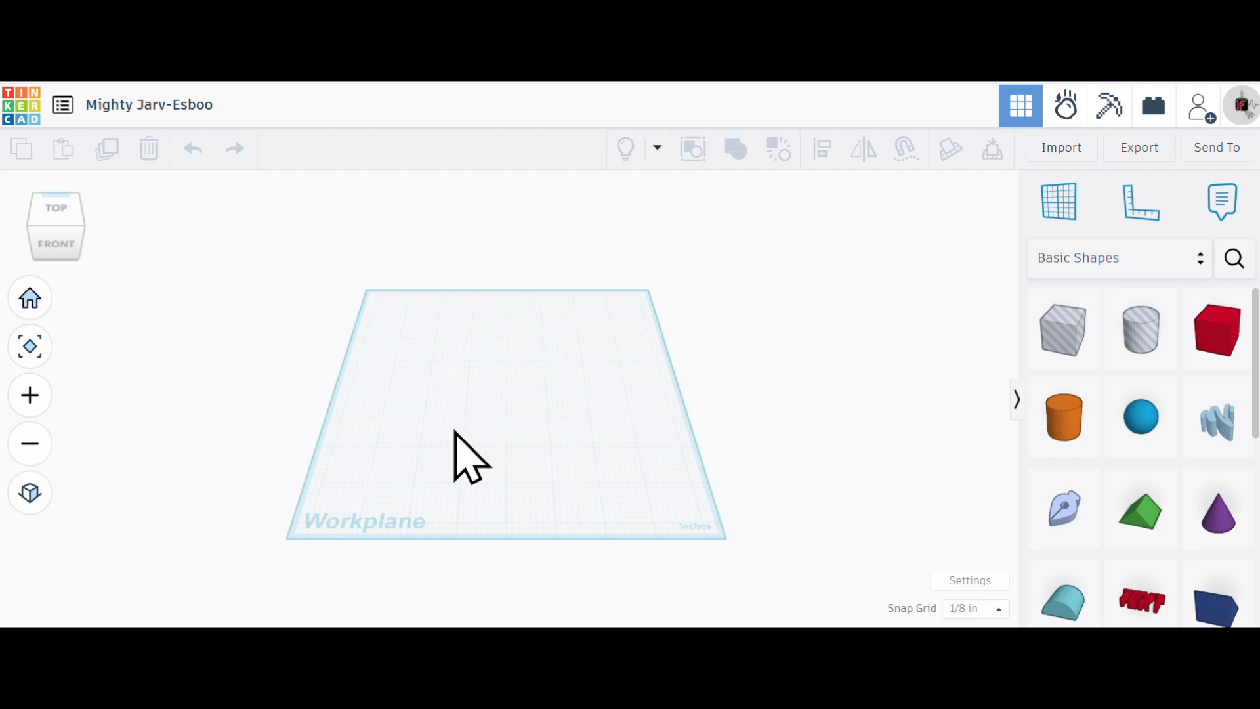
- Change the workspace units to Metric and close the workspace settings
left_click(969, 581)
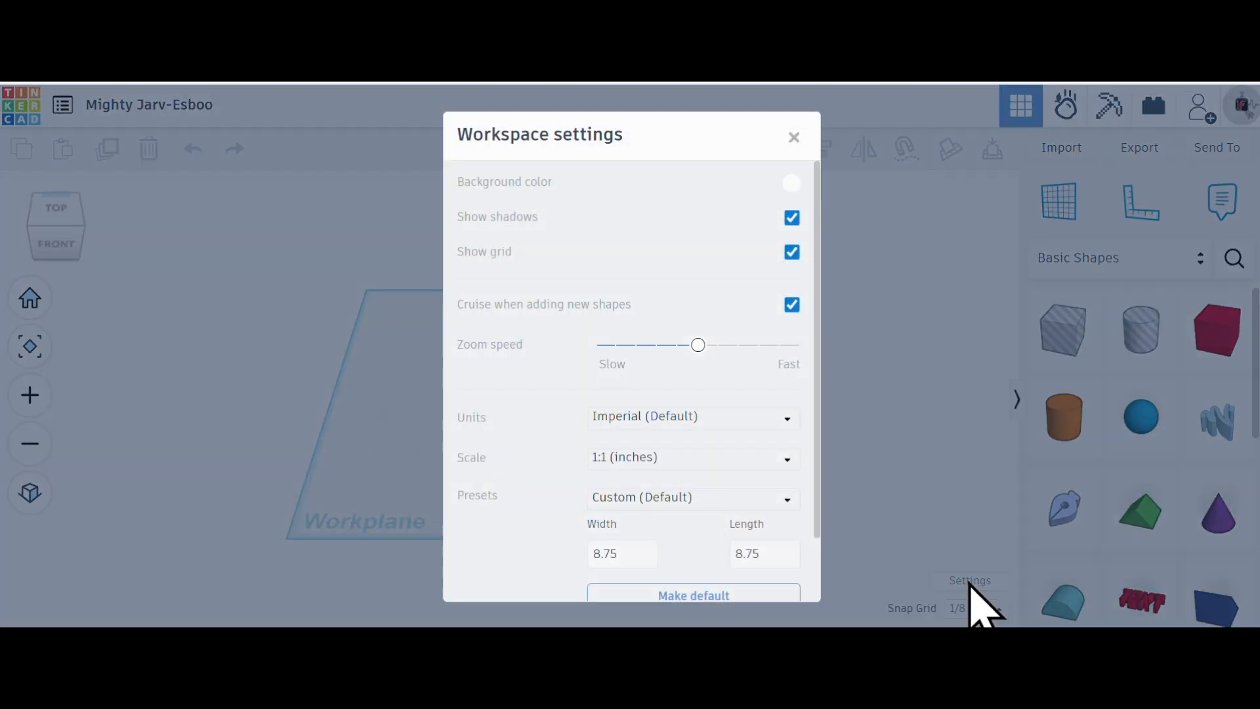
left_click(628, 419)
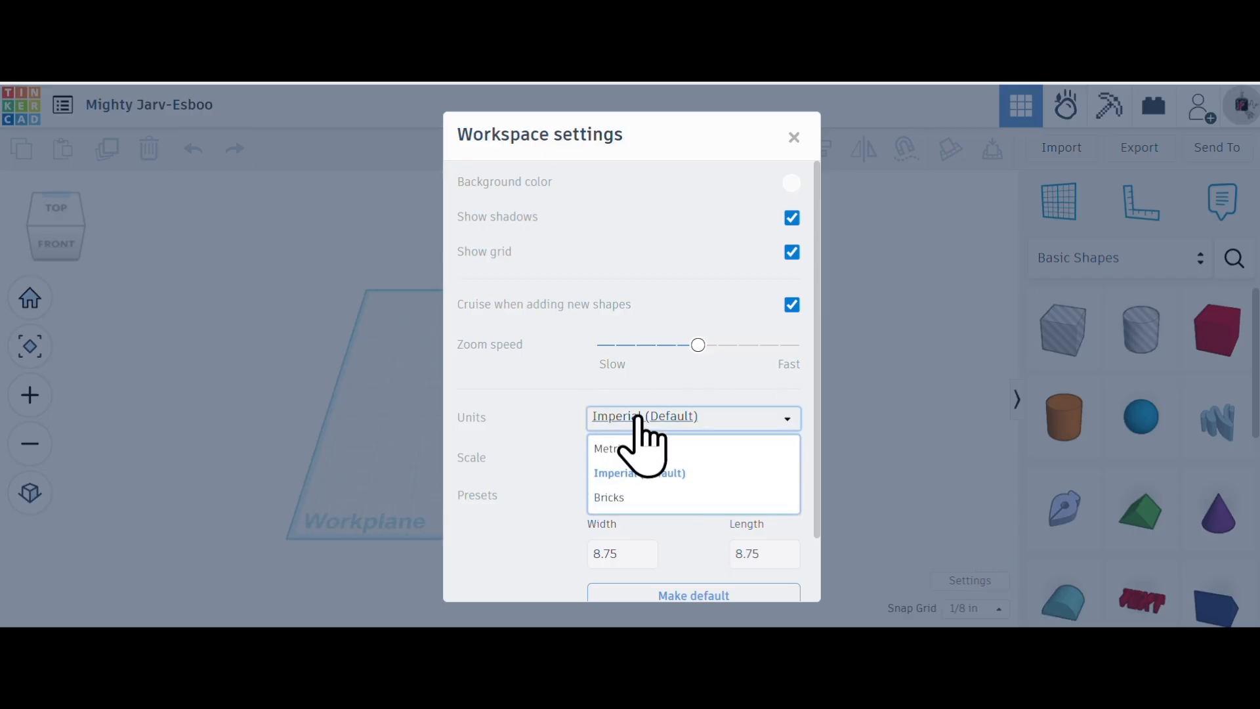
left_click(623, 449)
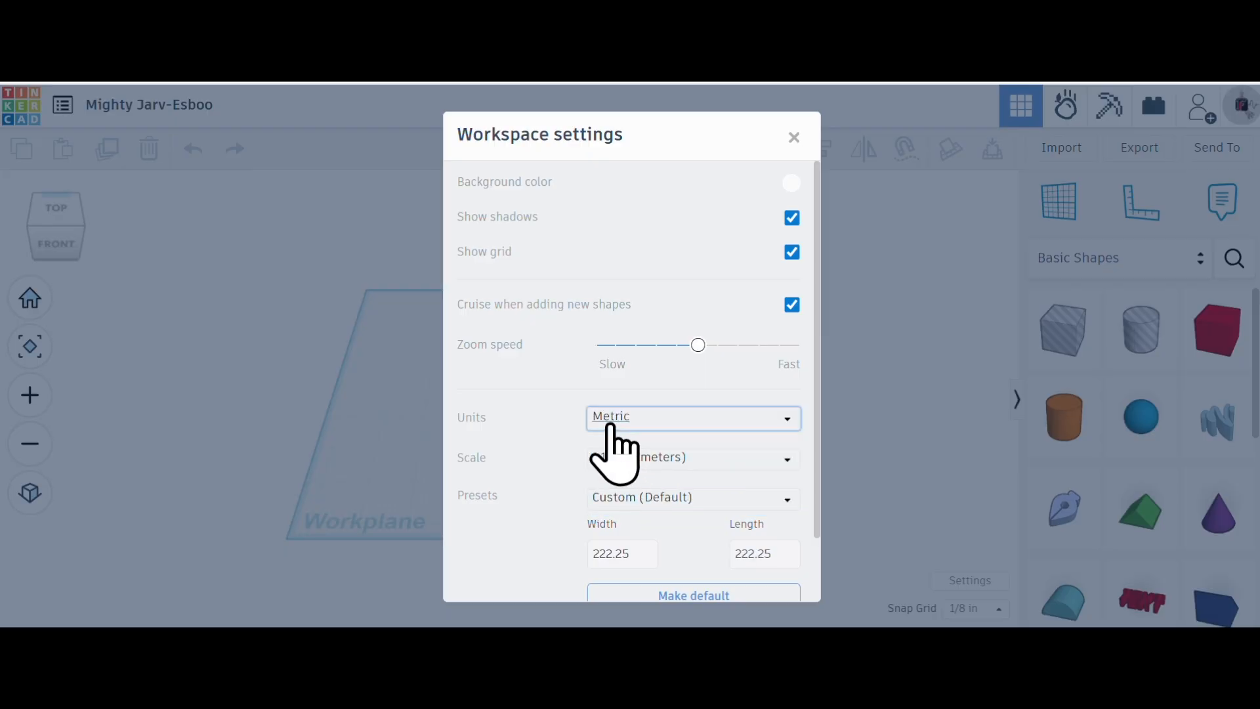
left_click(794, 137)
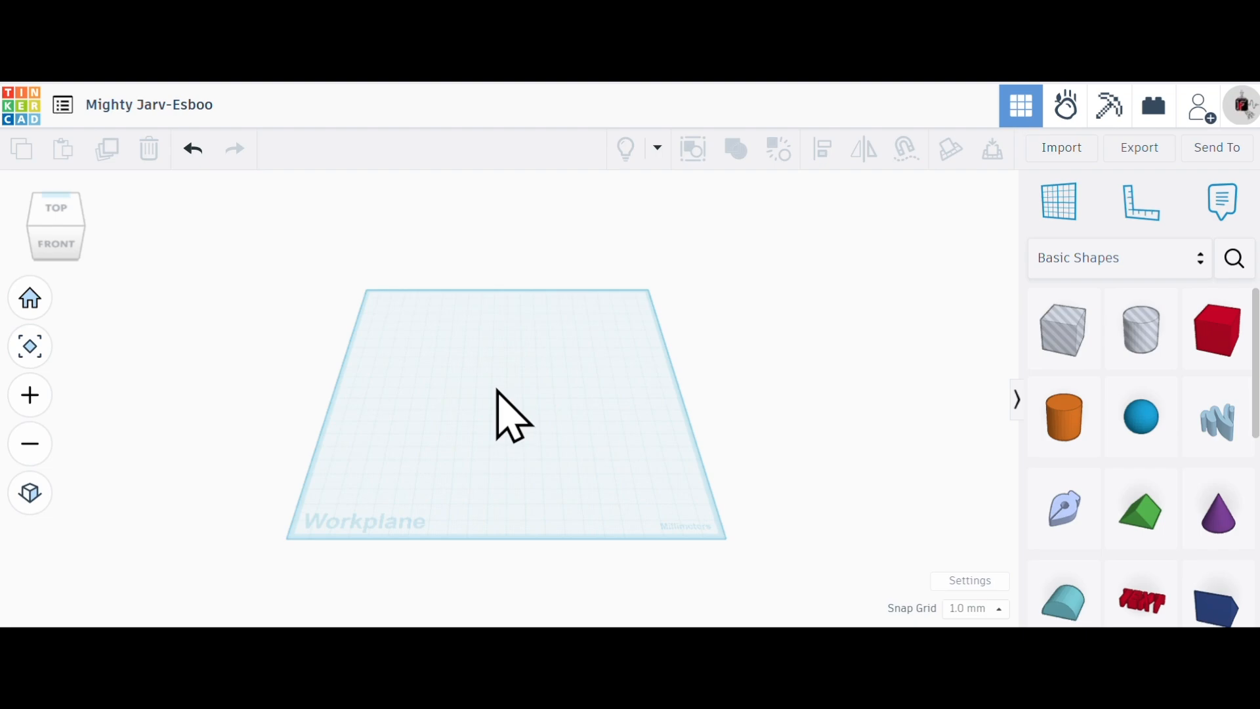
- Examine the empty workplane from different zoom levels and viewing angles
scroll(494, 390, "up", 5)
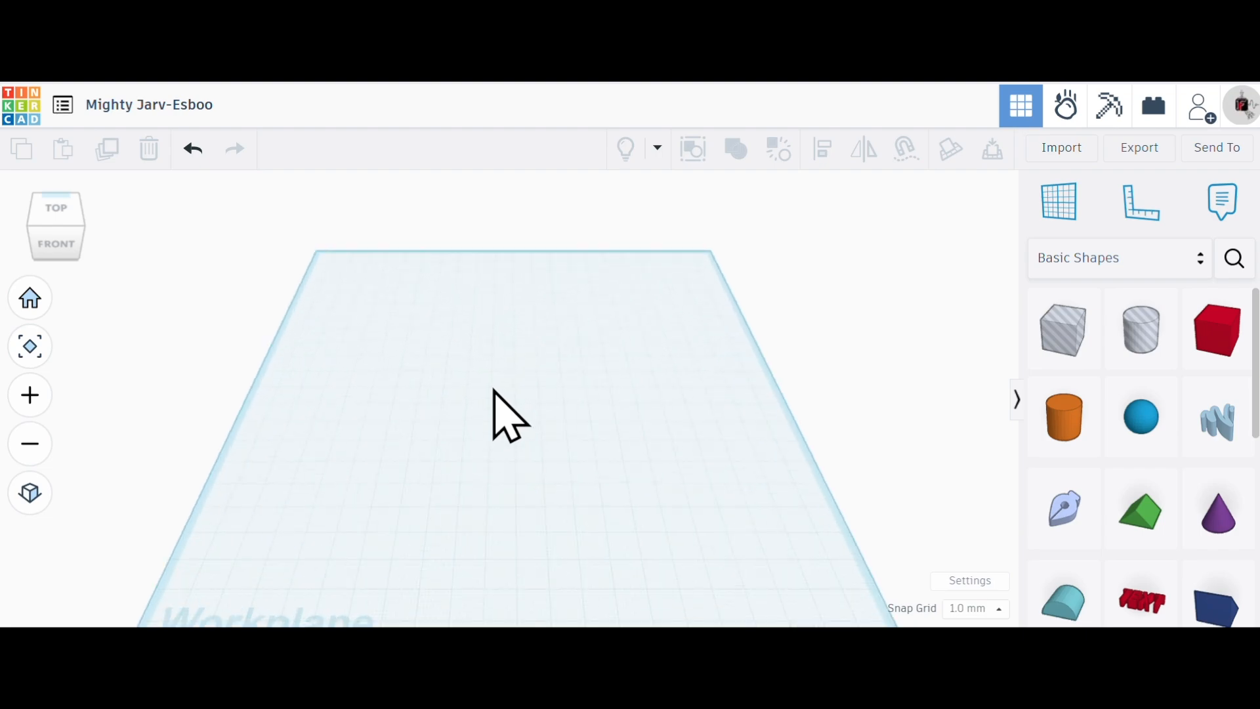
scroll(494, 391, "down", 8)
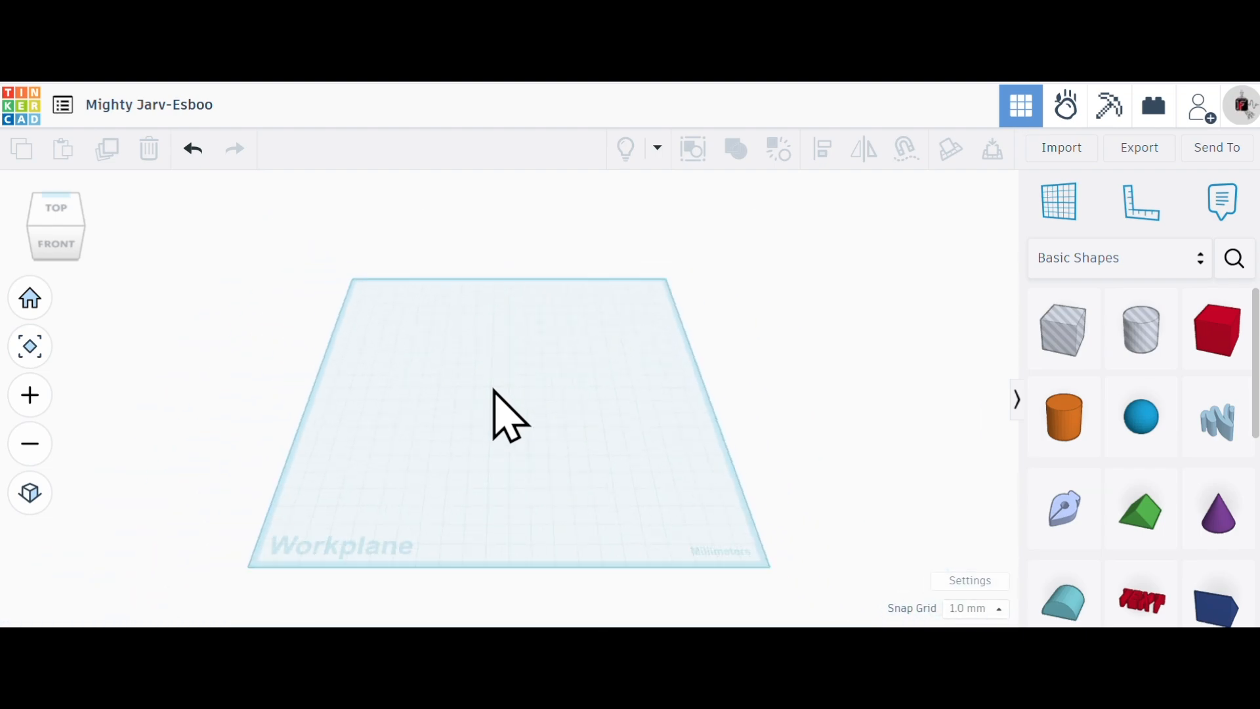
scroll(494, 390, "down", 1)
scroll(501, 414, "up", 3)
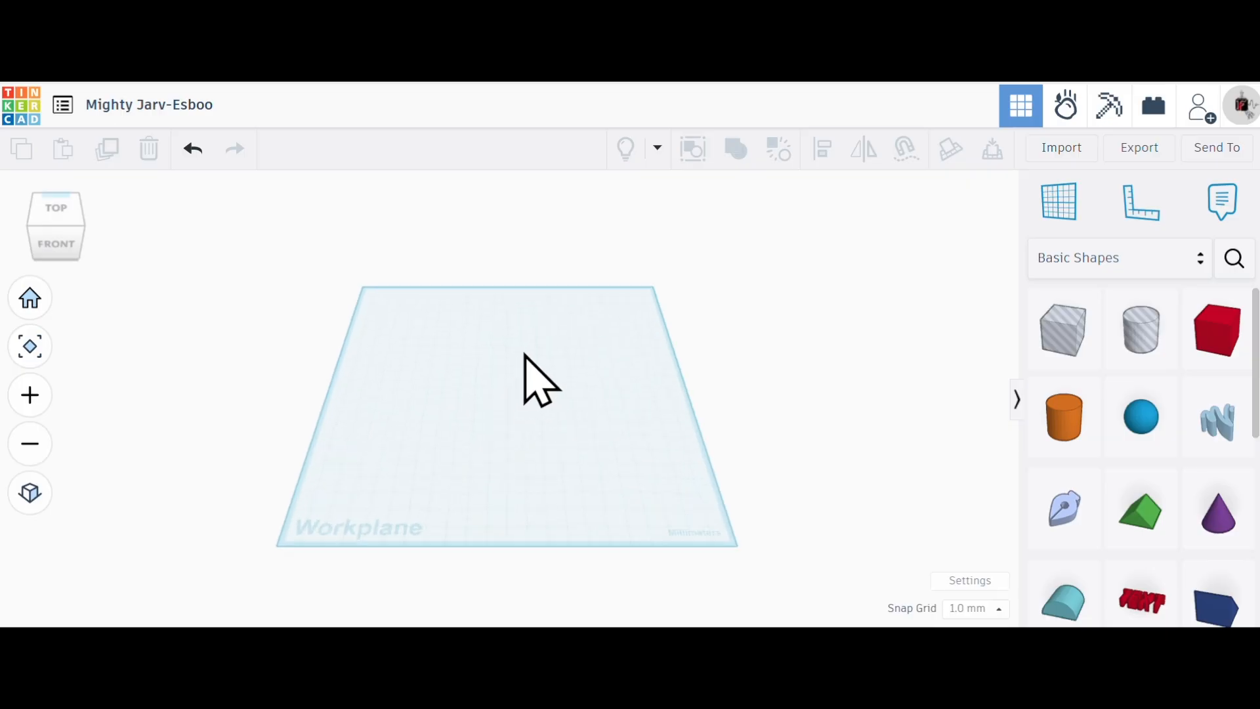
left_click_drag(388, 306, 617, 486)
mouse_move(576, 392)
right_mouse_down()
mouse_move(538, 329)
mouse_move(450, 328)
mouse_move(393, 355)
mouse_move(388, 416)
mouse_move(486, 458)
mouse_move(596, 419)
mouse_move(635, 339)
mouse_move(571, 333)
mouse_move(523, 348)
mouse_move(531, 416)
mouse_move(613, 427)
mouse_move(605, 374)
mouse_move(521, 368)
mouse_move(481, 419)
mouse_move(542, 460)
mouse_move(630, 407)
mouse_move(597, 354)
mouse_move(521, 388)
mouse_move(556, 435)
mouse_move(616, 385)
mouse_move(562, 375)
mouse_move(585, 377)
right_mouse_up()
mouse_move(65, 242)
left_mouse_down()
mouse_move(98, 236)
mouse_move(59, 246)
left_mouse_up()
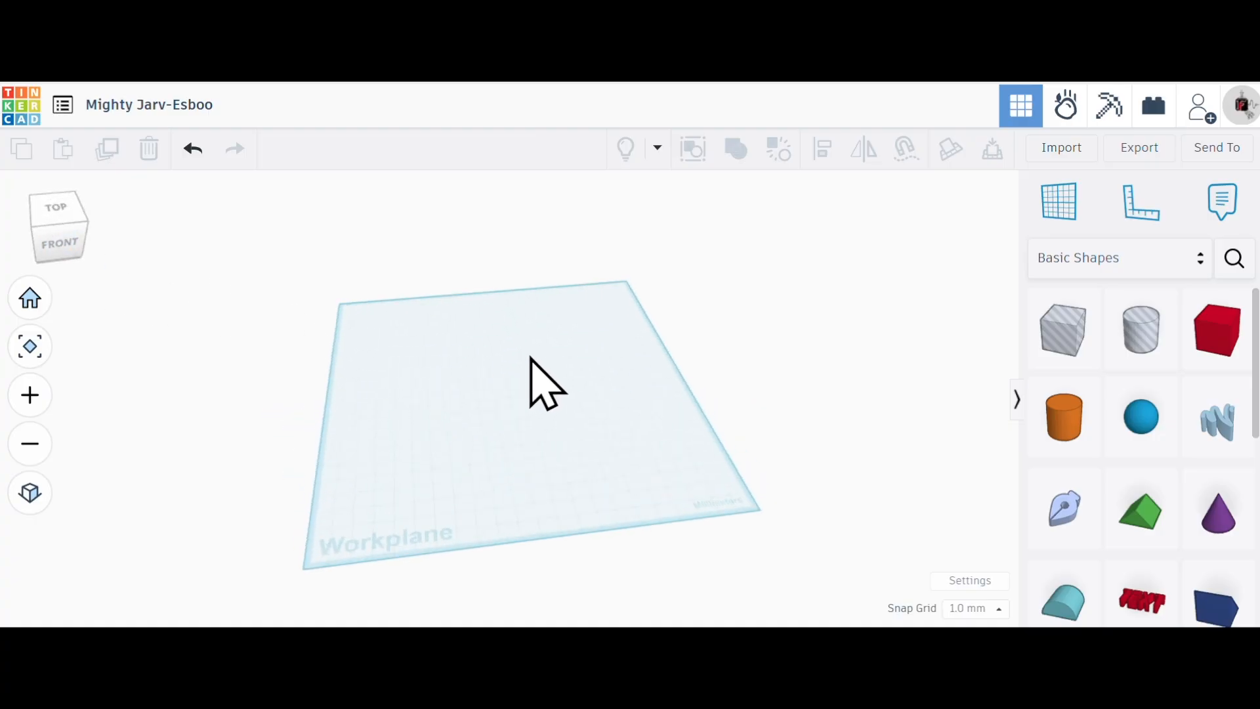
mouse_move(65, 250)
left_mouse_down()
mouse_move(81, 244)
mouse_move(58, 245)
left_mouse_up()
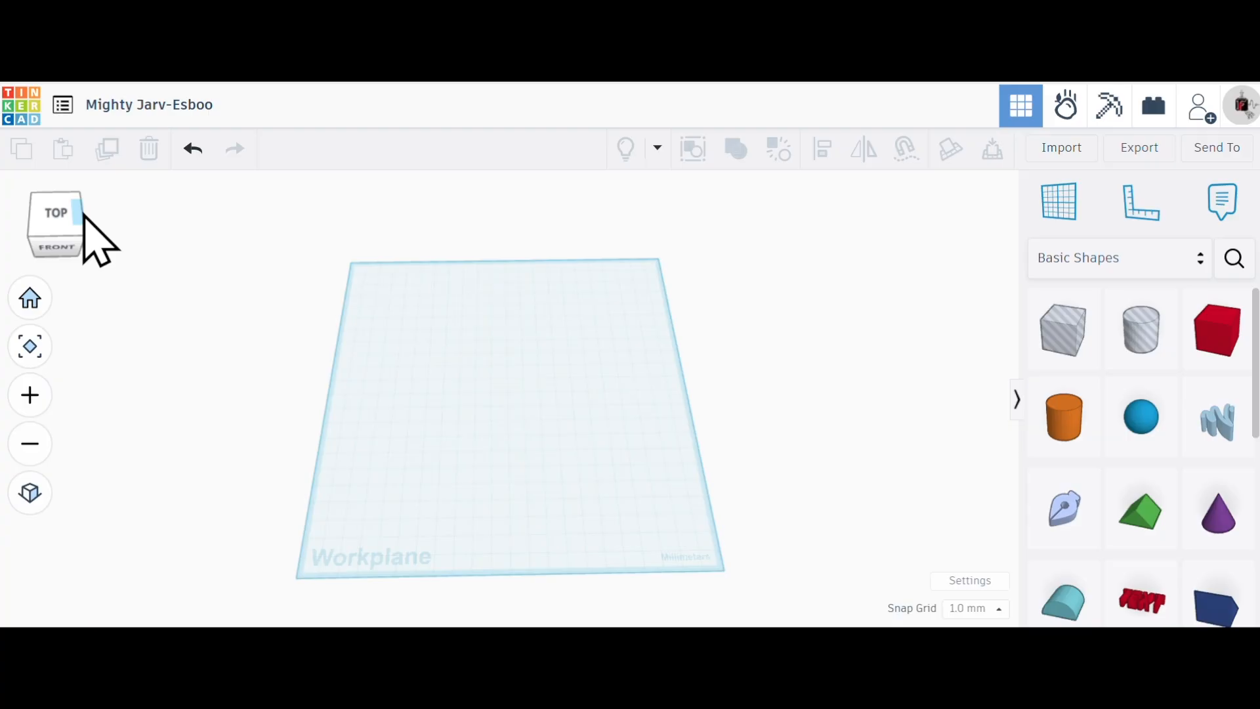
left_click(52, 242)
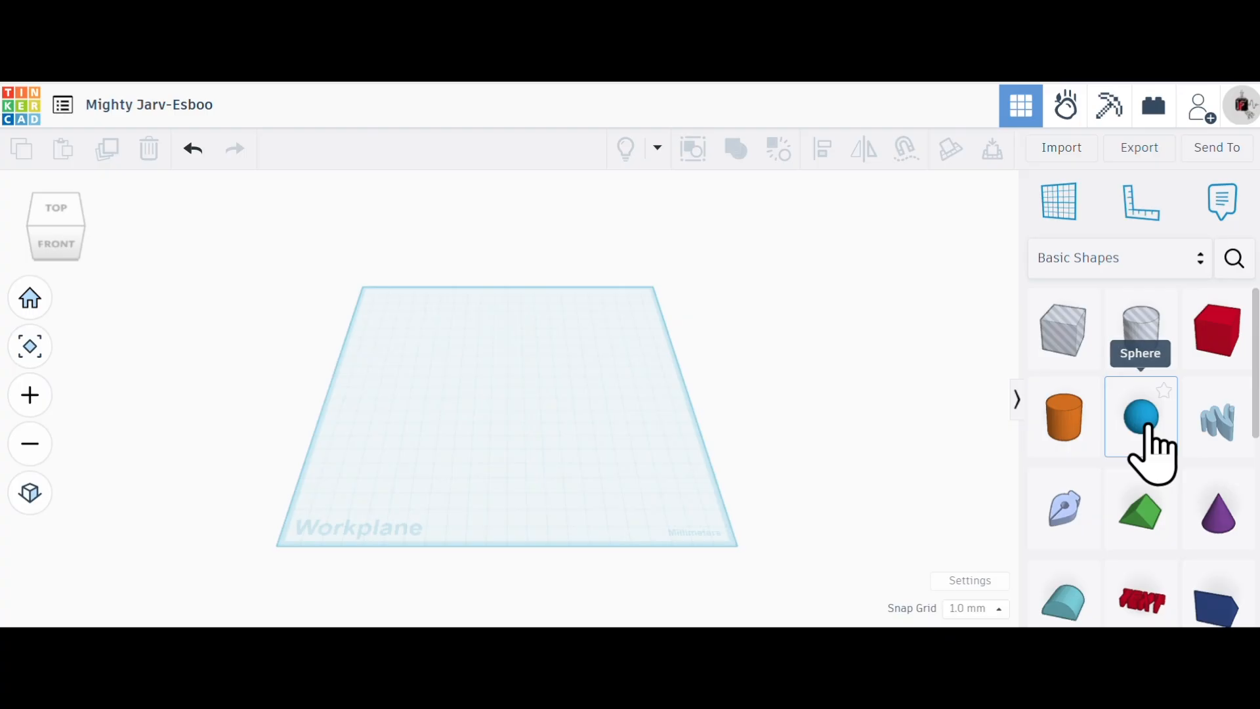
- Add a solid sphere near the back-left corner of the workplane and set its Steps to 64
left_click_drag(1078, 391, 459, 342)
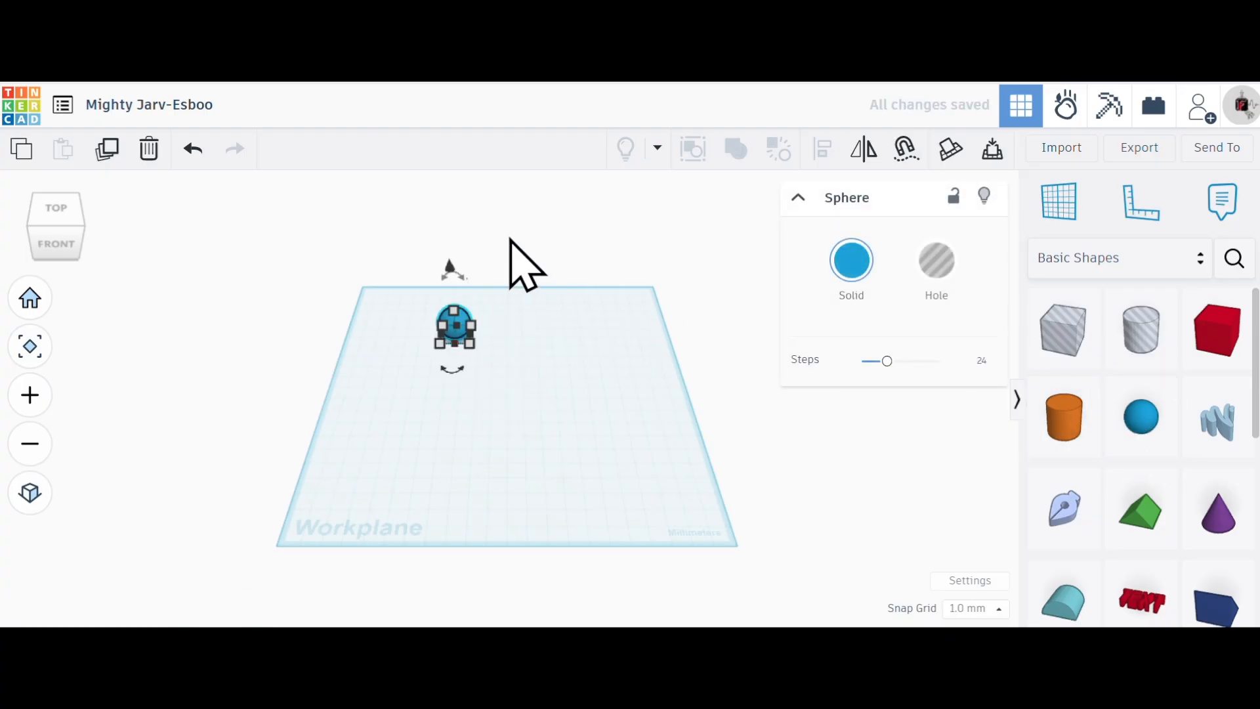
scroll(454, 330, "up", 3)
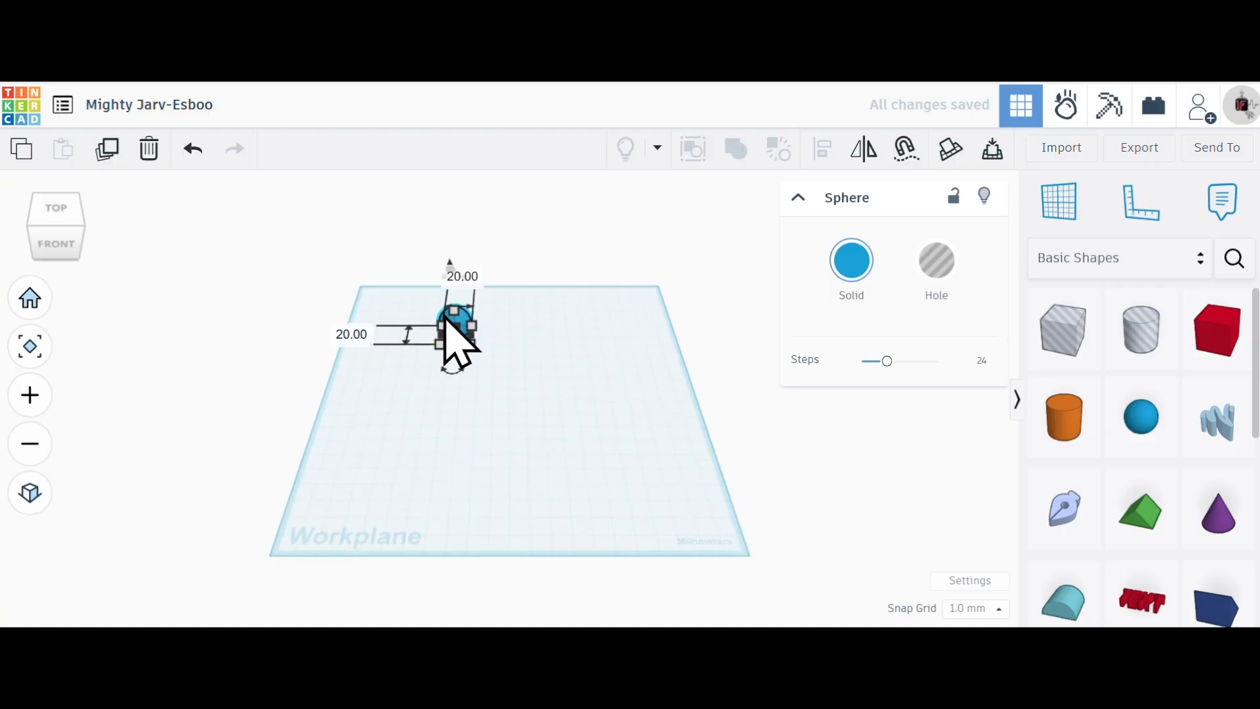
scroll(457, 326, "up", 5)
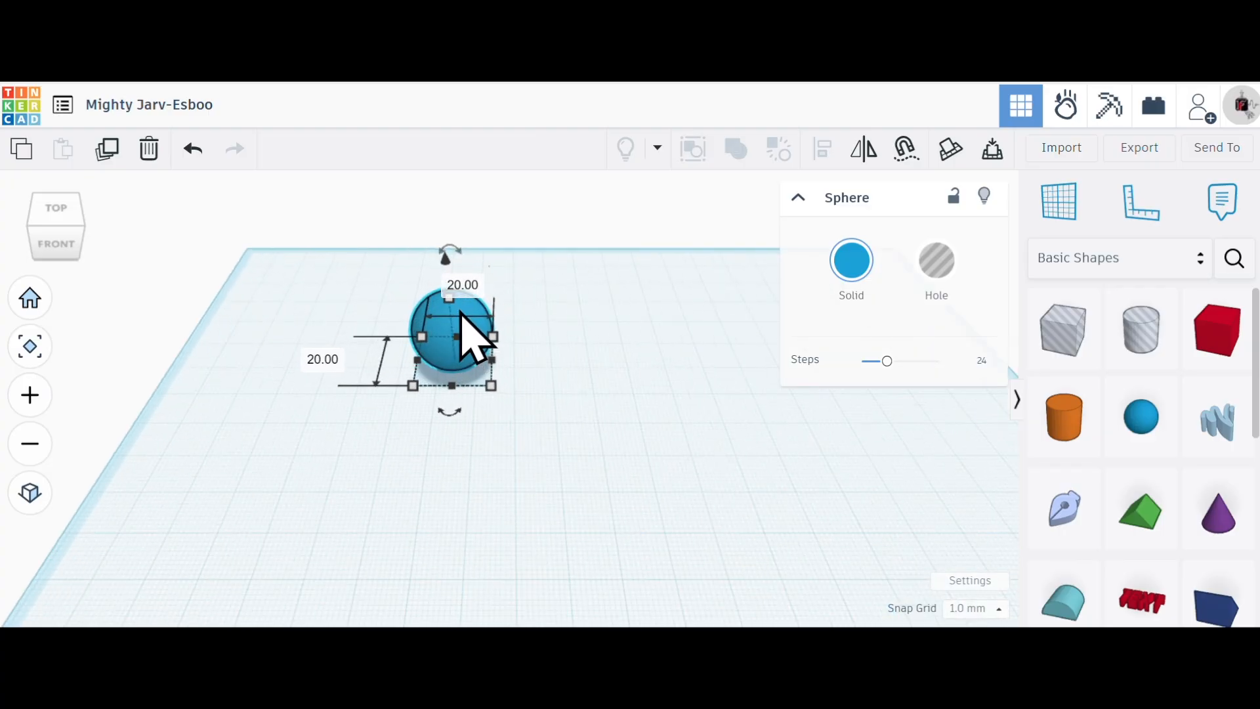
scroll(462, 308, "up", 5)
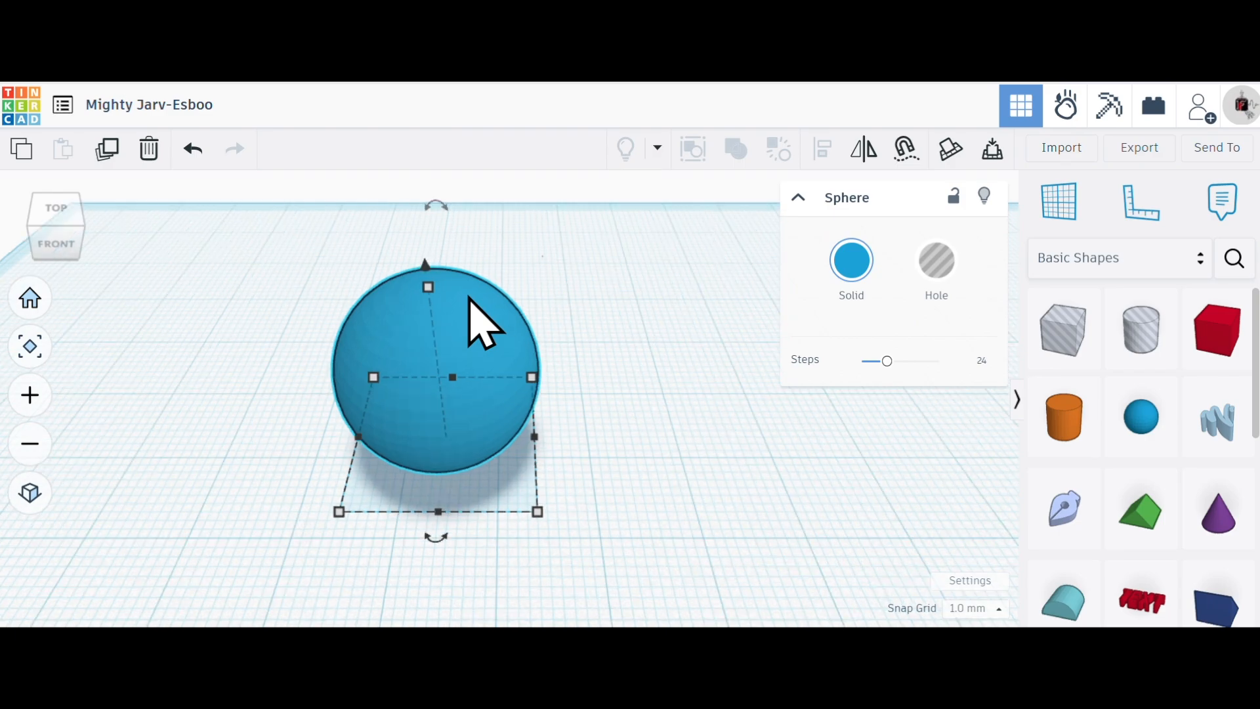
scroll(470, 309, "up", 4)
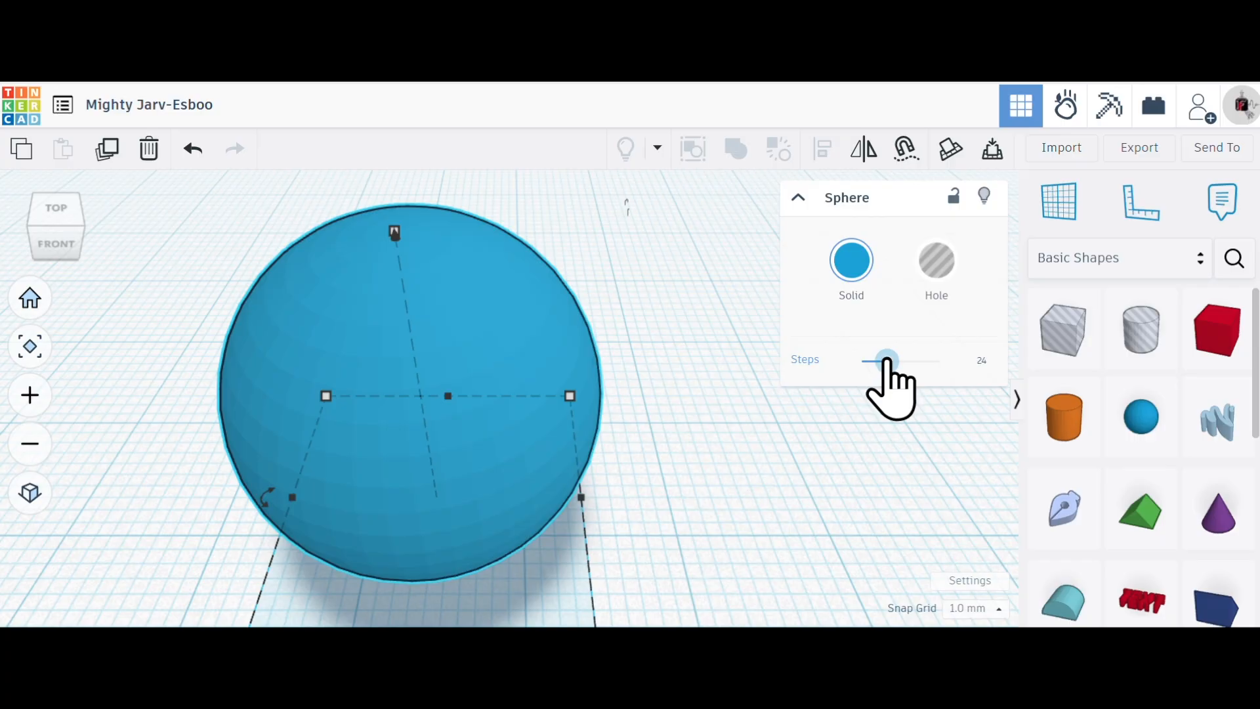
left_click_drag(888, 360, 972, 358)
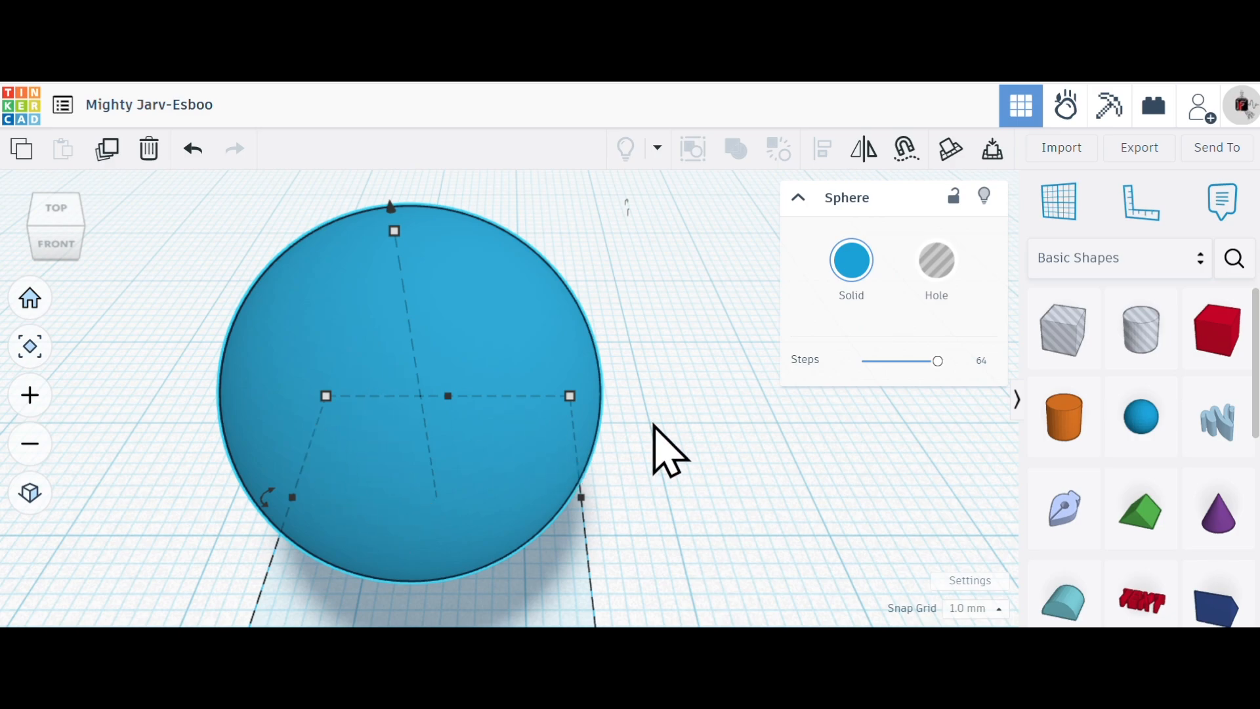
scroll(624, 428, "up", 2)
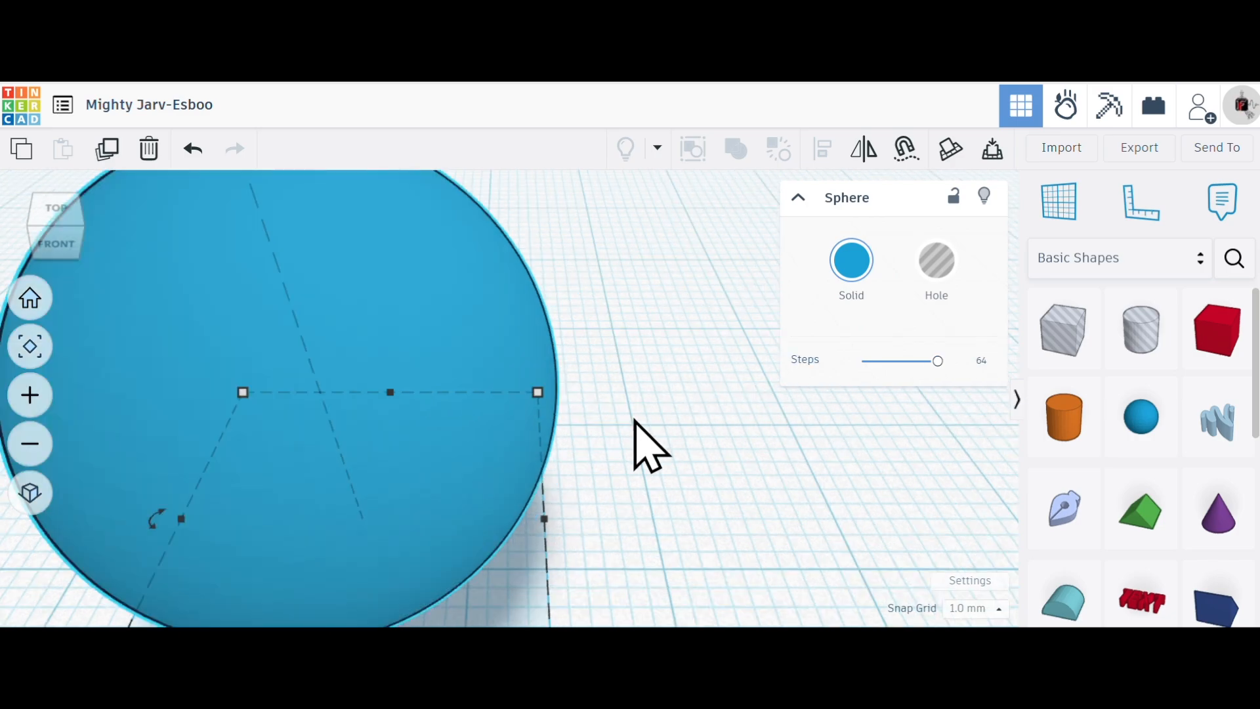
scroll(635, 423, "down", 4)
left_click(626, 463)
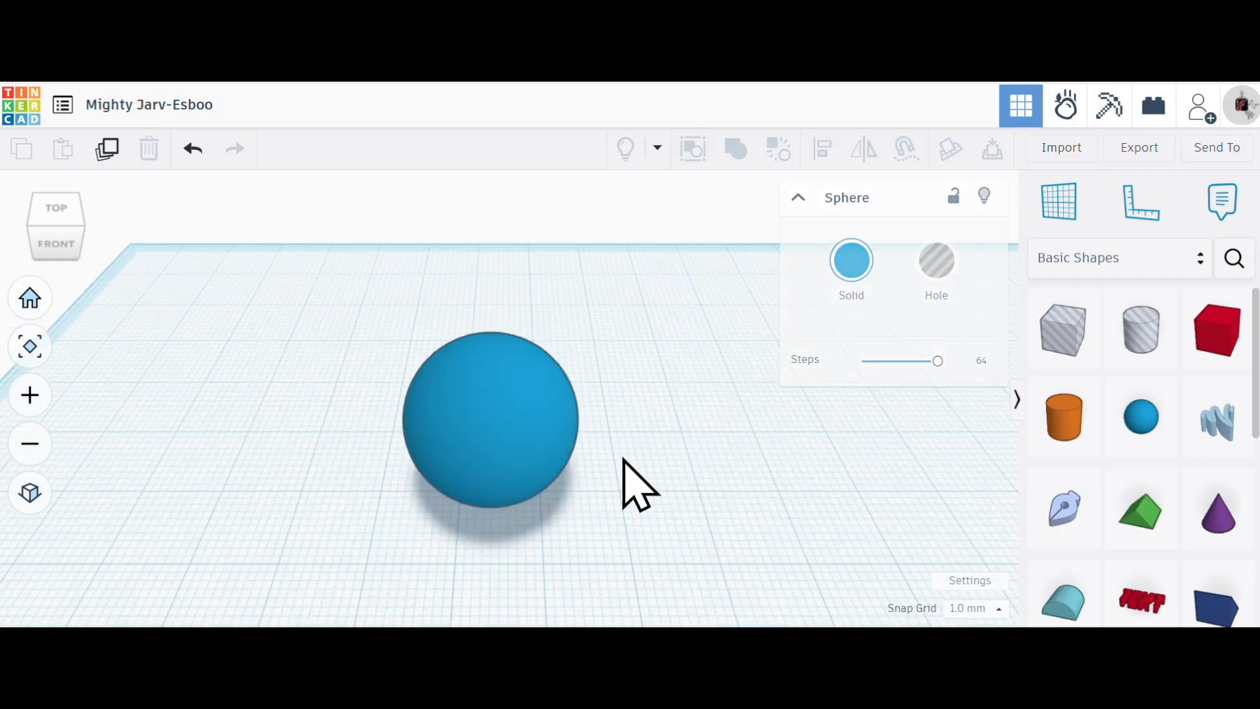
- Move the sphere farther toward the back edge of the workplane, shifting it about 3 mm to the left
left_click(518, 473)
left_click_drag(534, 444, 495, 317)
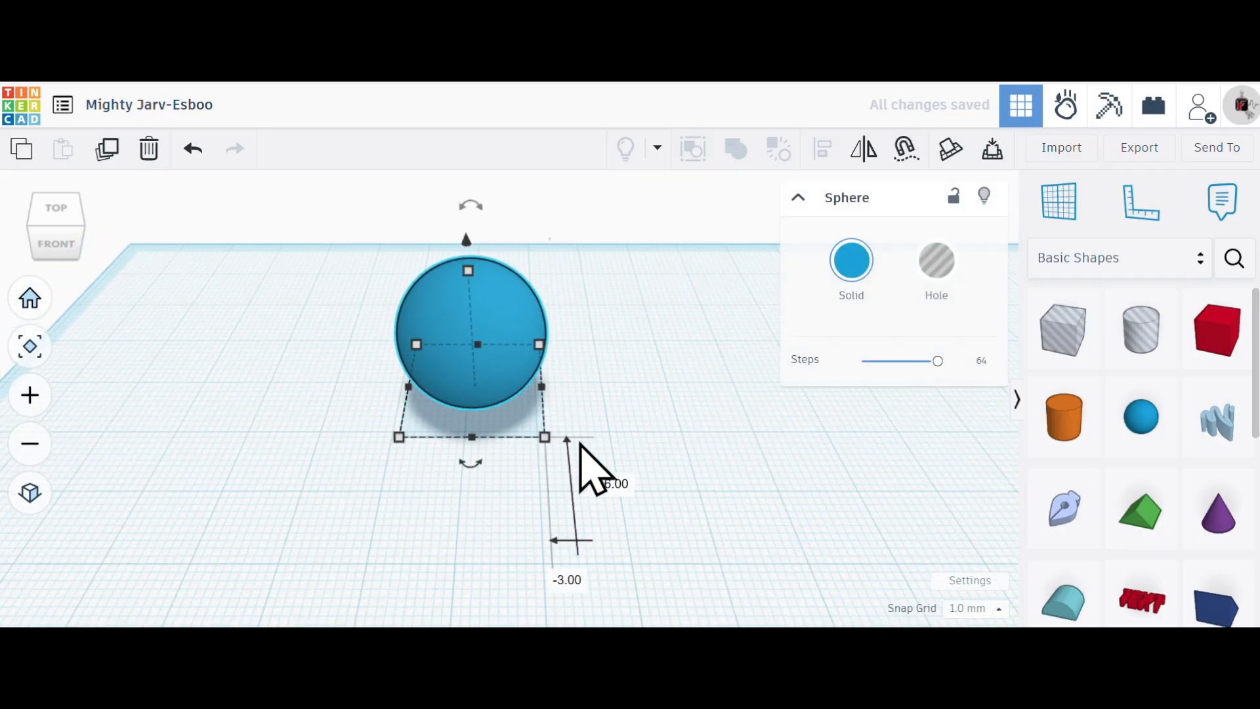
left_click(536, 432)
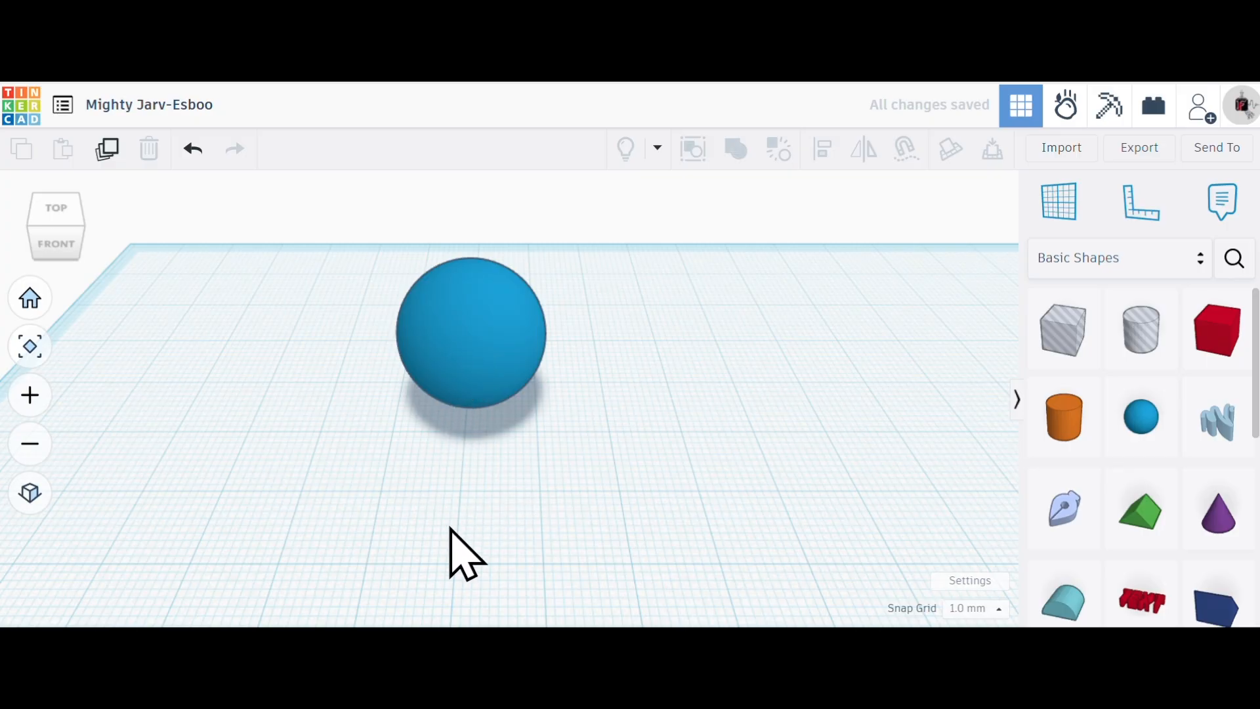
- Set the sphere's front-to-back length to 50 mm
scroll(521, 514, "up", 3)
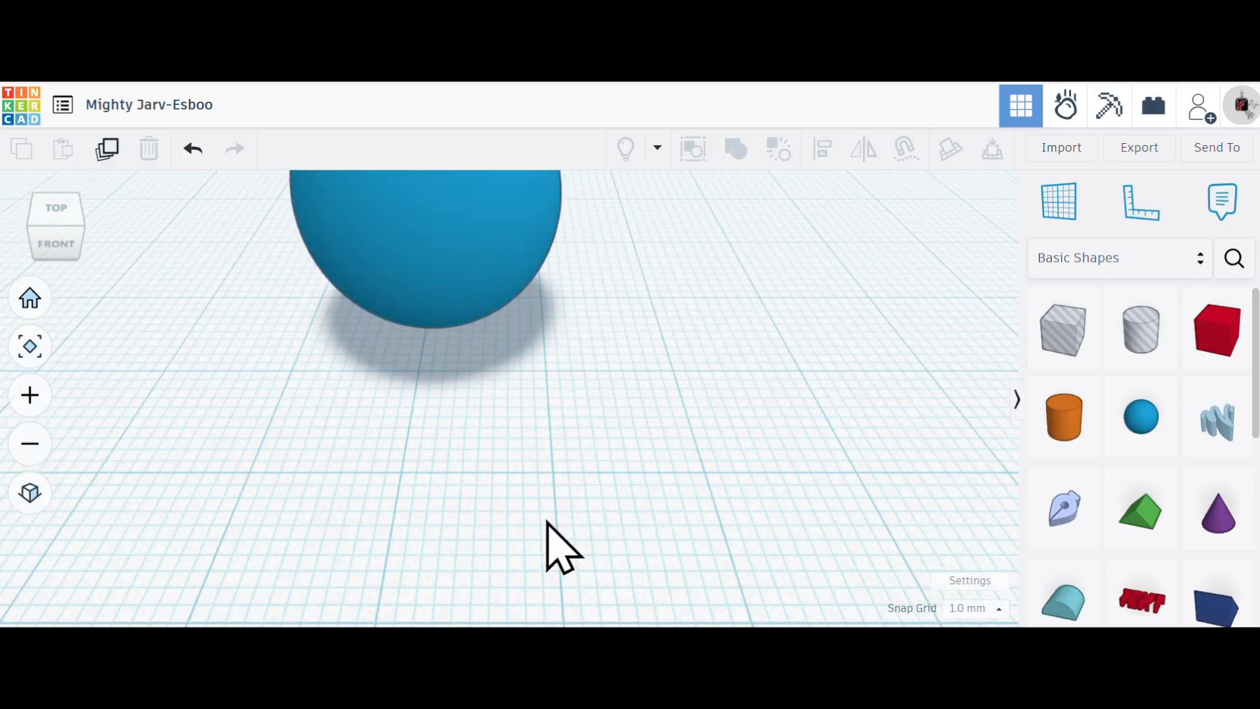
scroll(525, 499, "down", 4)
left_click(482, 412)
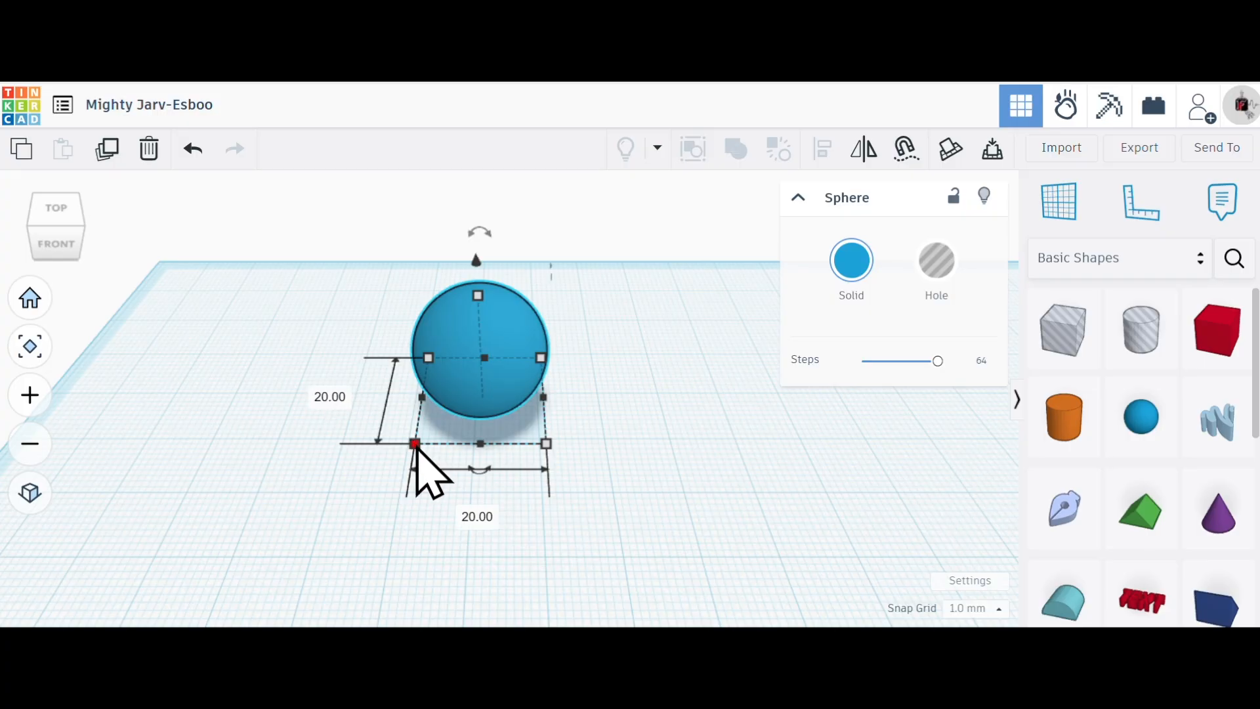
left_click(335, 397)
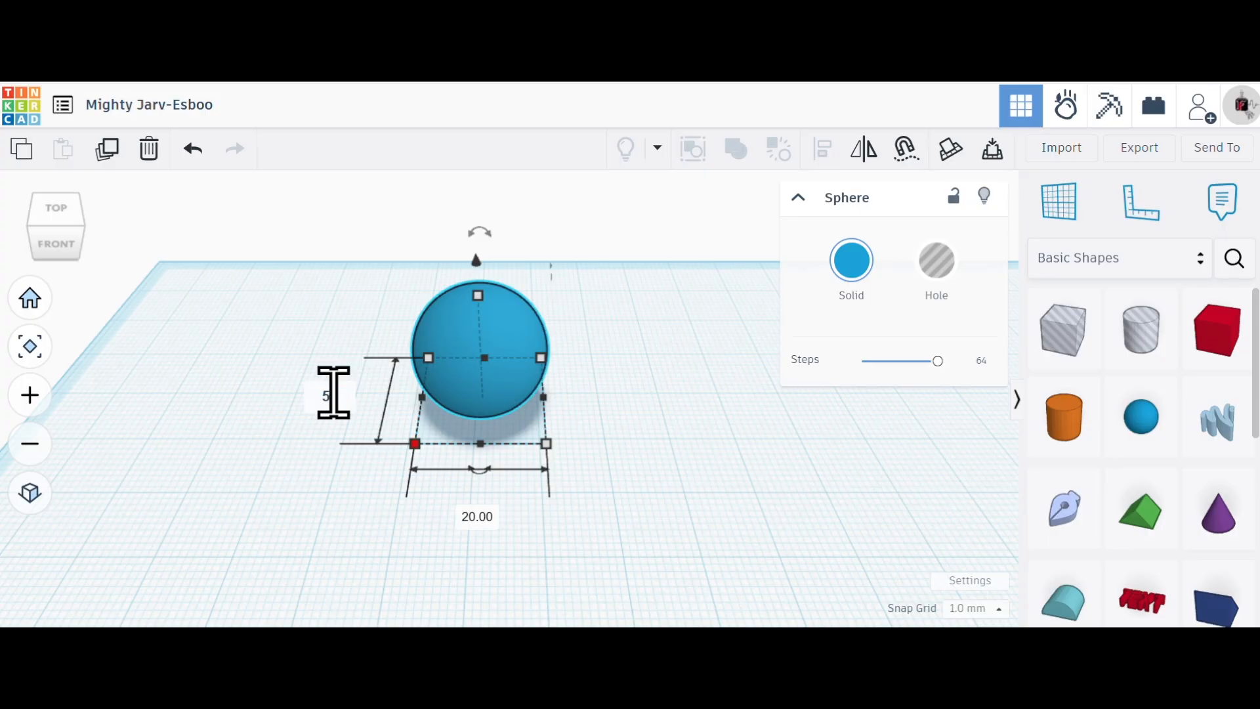
type("50")
key("Return")
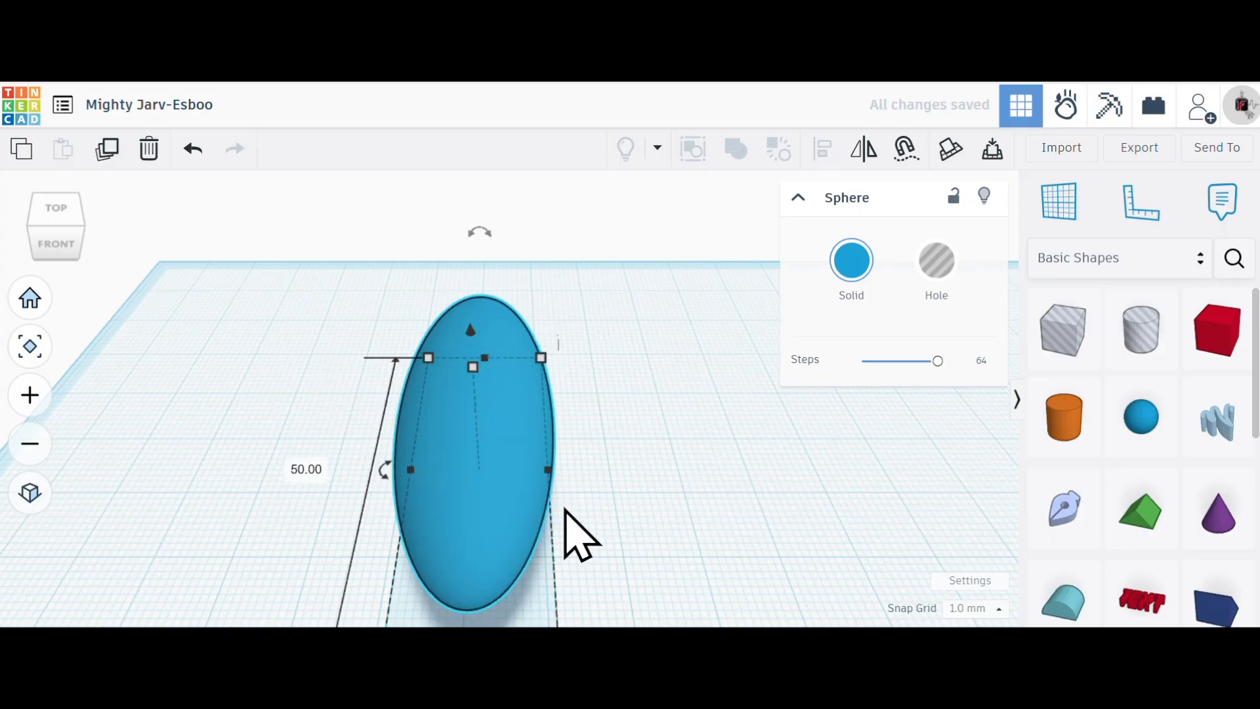
- Set the sphere's side-to-side width equal to its 50 mm length
scroll(578, 534, "down", 3)
scroll(535, 616, "up", 3)
scroll(539, 564, "up", 3)
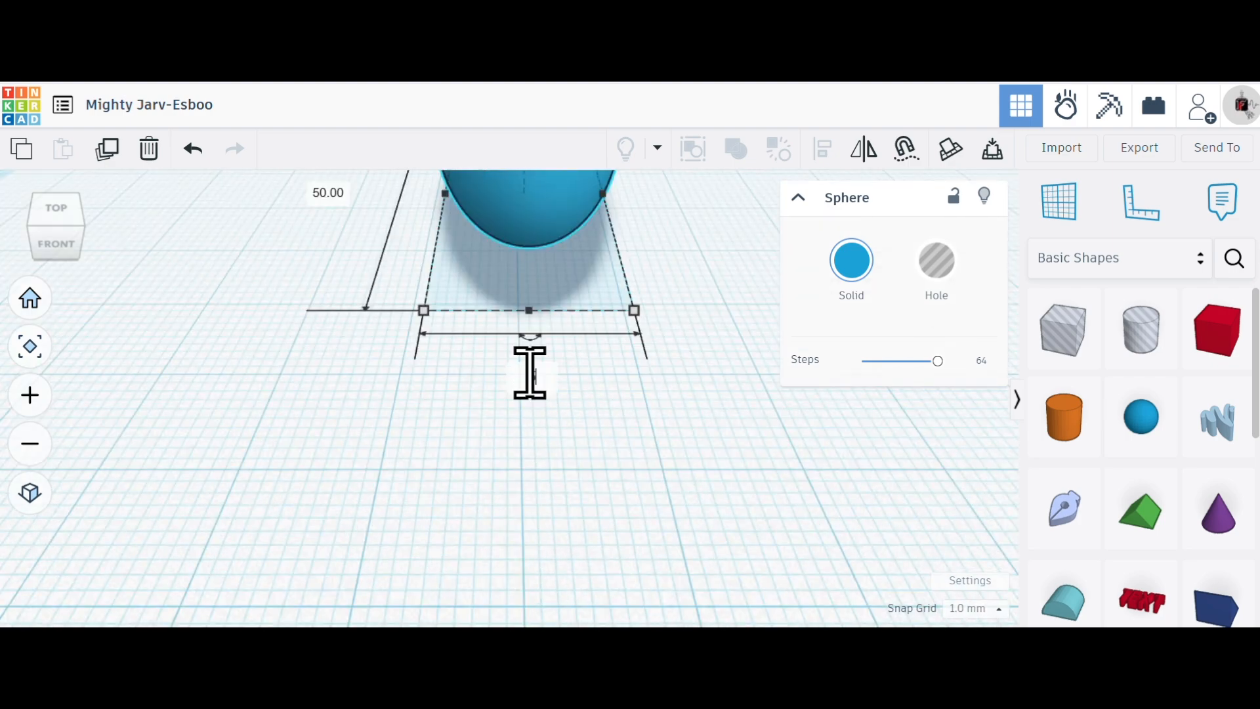
key("Return")
scroll(555, 441, "up", 2)
scroll(600, 423, "down", 5)
- Set the sphere's height to 50 mm, keeping it resting on the workplane, and deselect it
right_click_drag(630, 386, 681, 357)
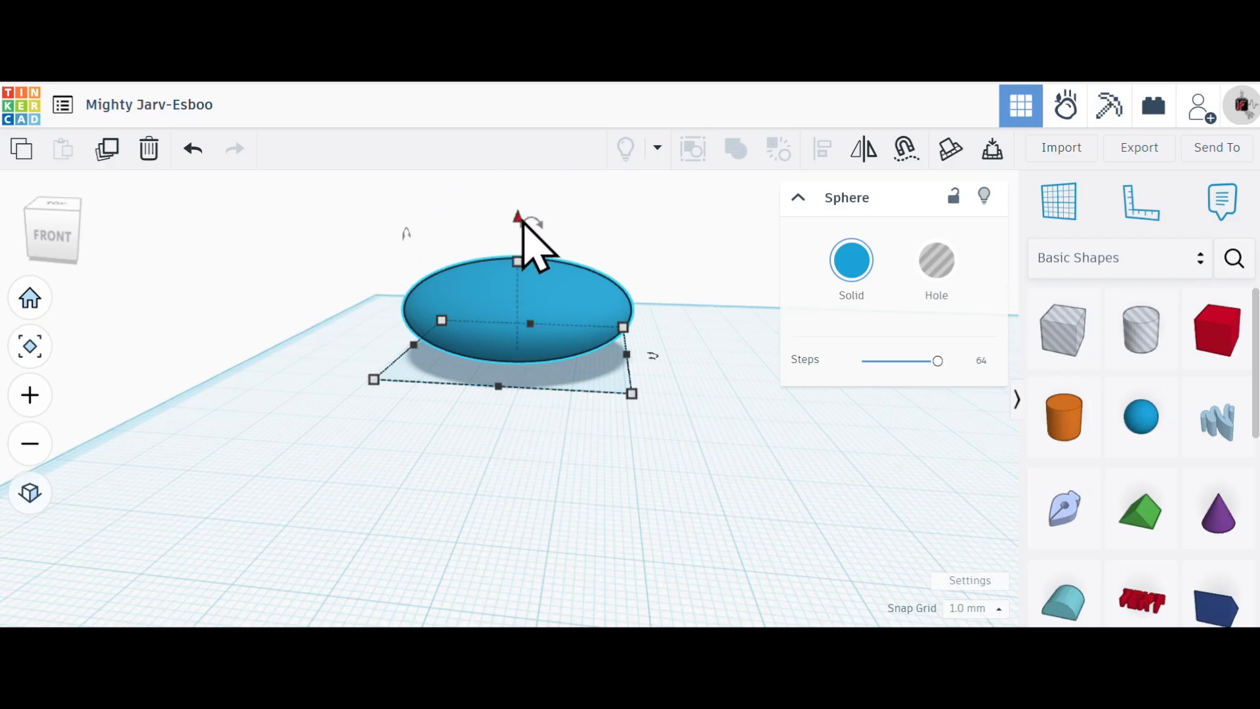
mouse_move(520, 221)
left_mouse_down()
mouse_move(519, 207)
mouse_move(514, 253)
mouse_move(514, 224)
left_mouse_up()
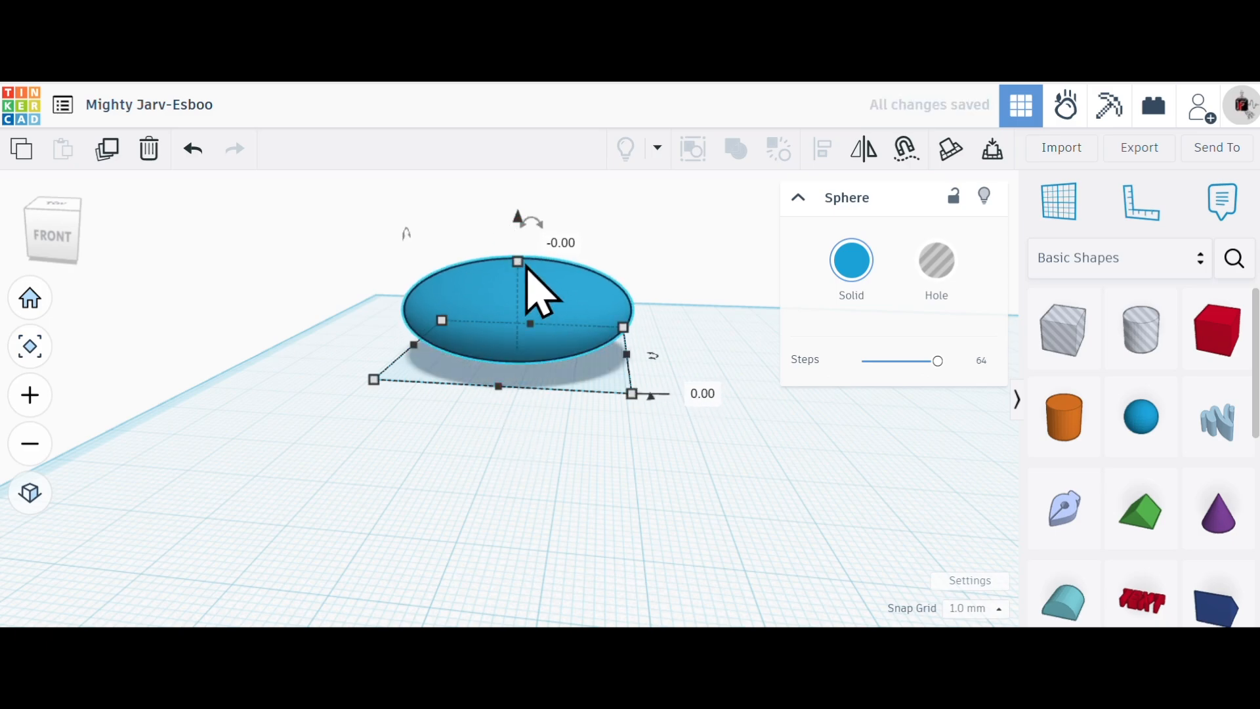
left_click(584, 304)
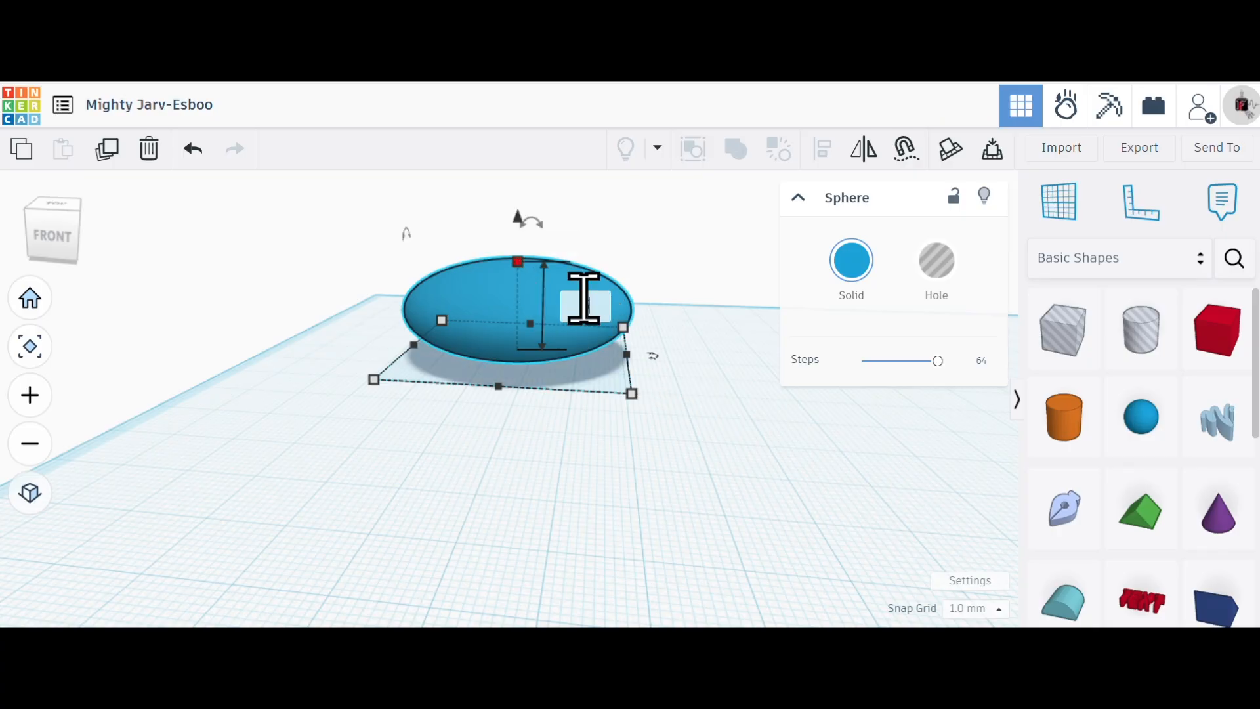
key("Return")
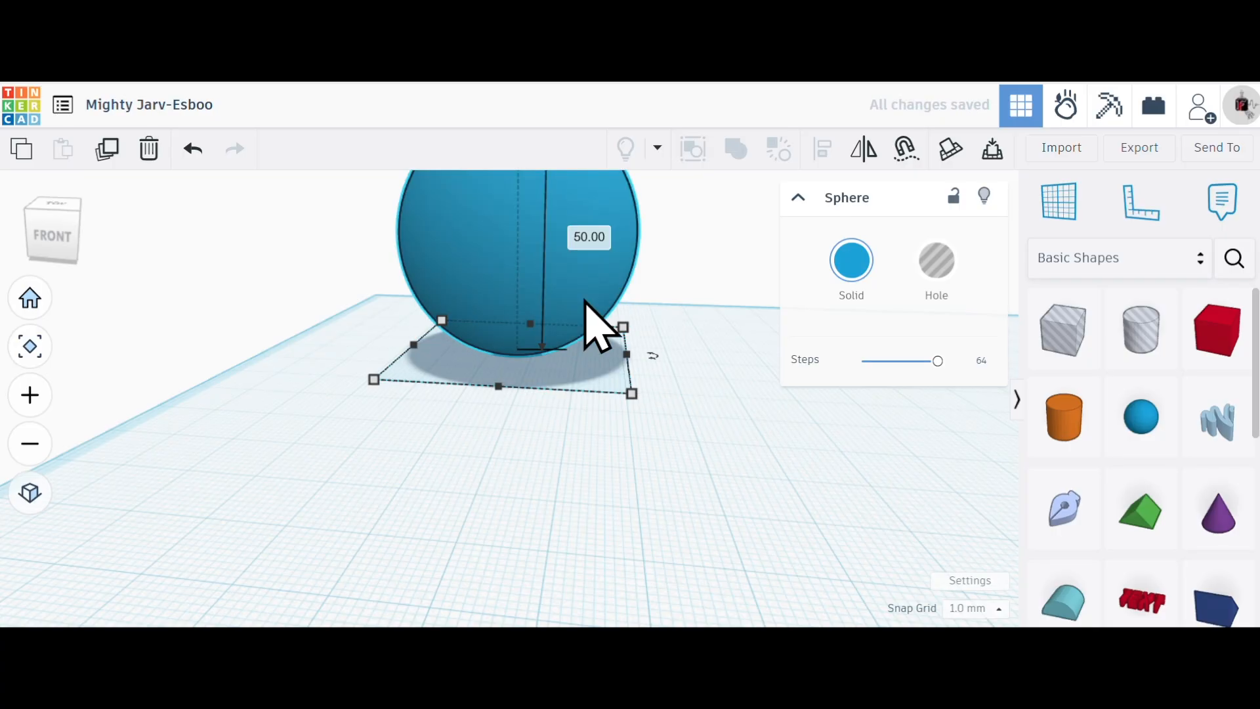
left_click(707, 462)
- Duplicate the 50 mm sphere in place
scroll(695, 451, "up", 2)
scroll(595, 438, "down", 5)
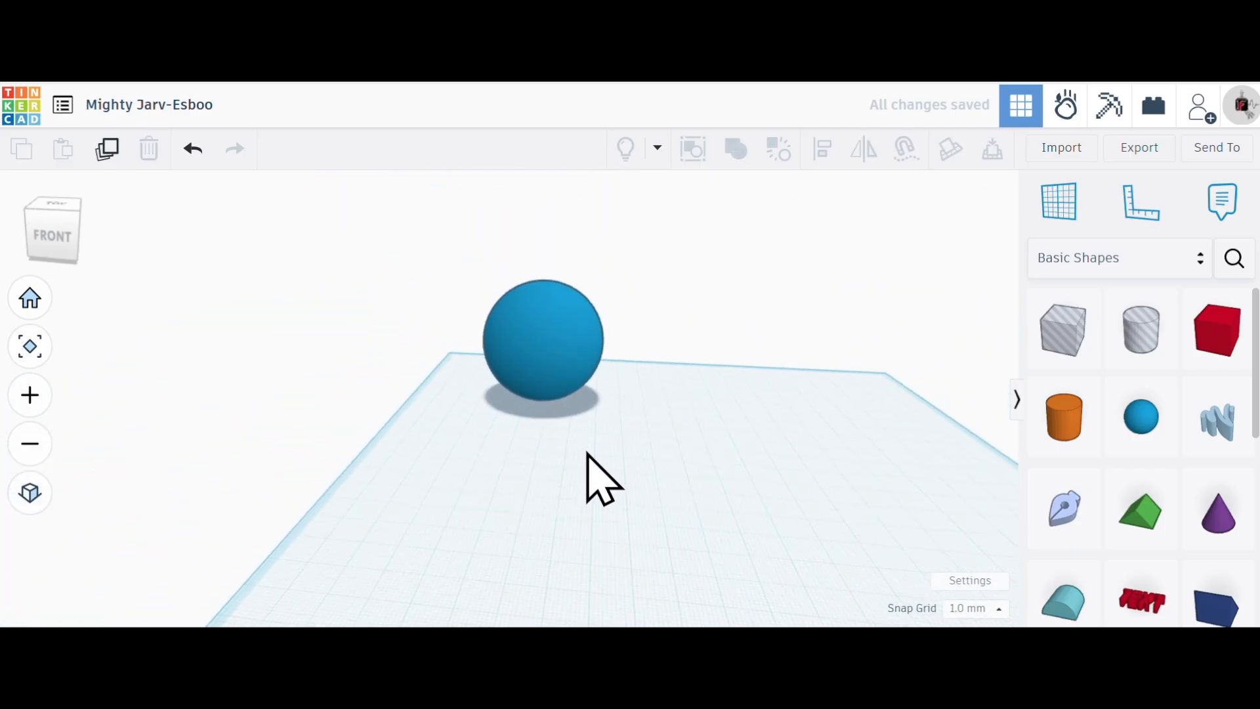
right_click_drag(619, 466, 588, 481)
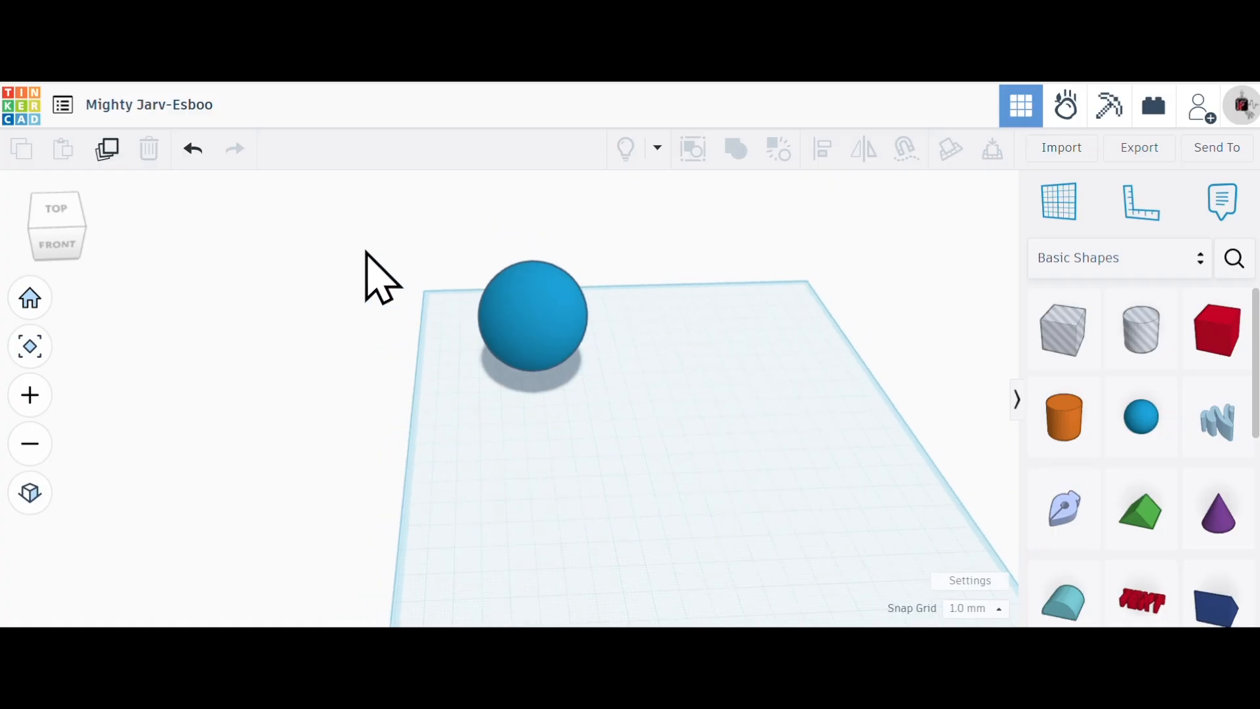
scroll(337, 273, "down", 5)
scroll(319, 375, "up", 1)
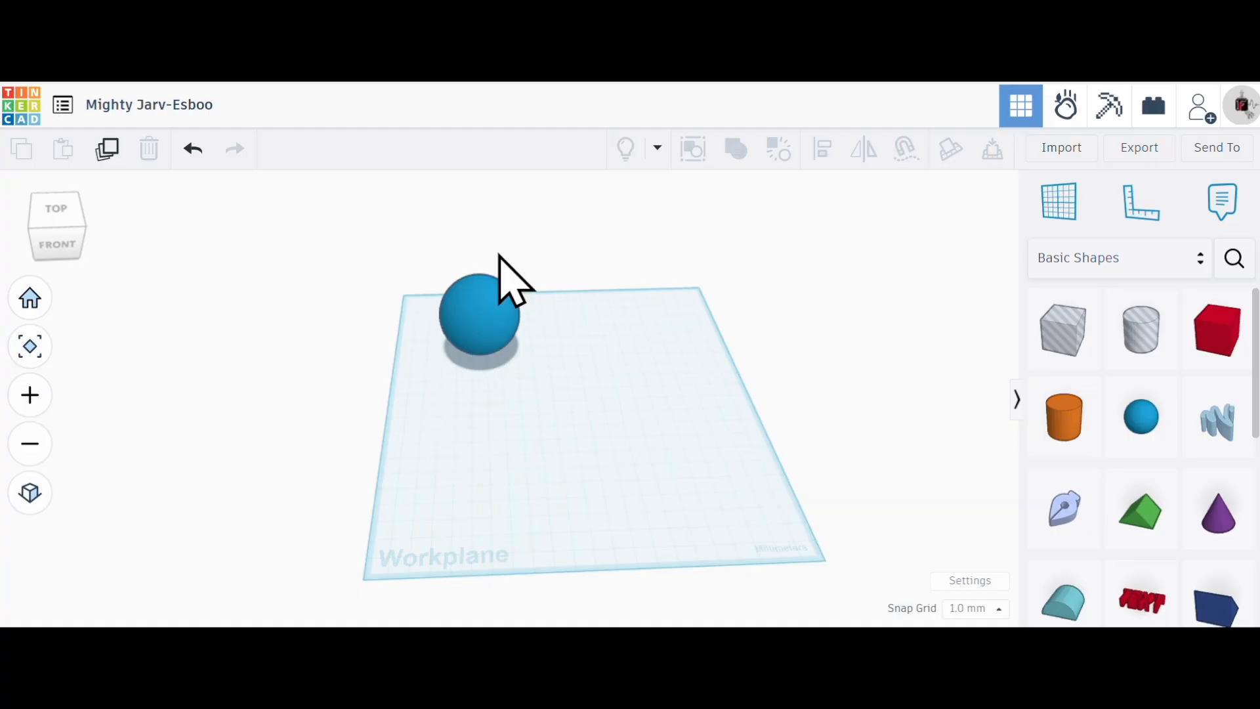
left_click(502, 334)
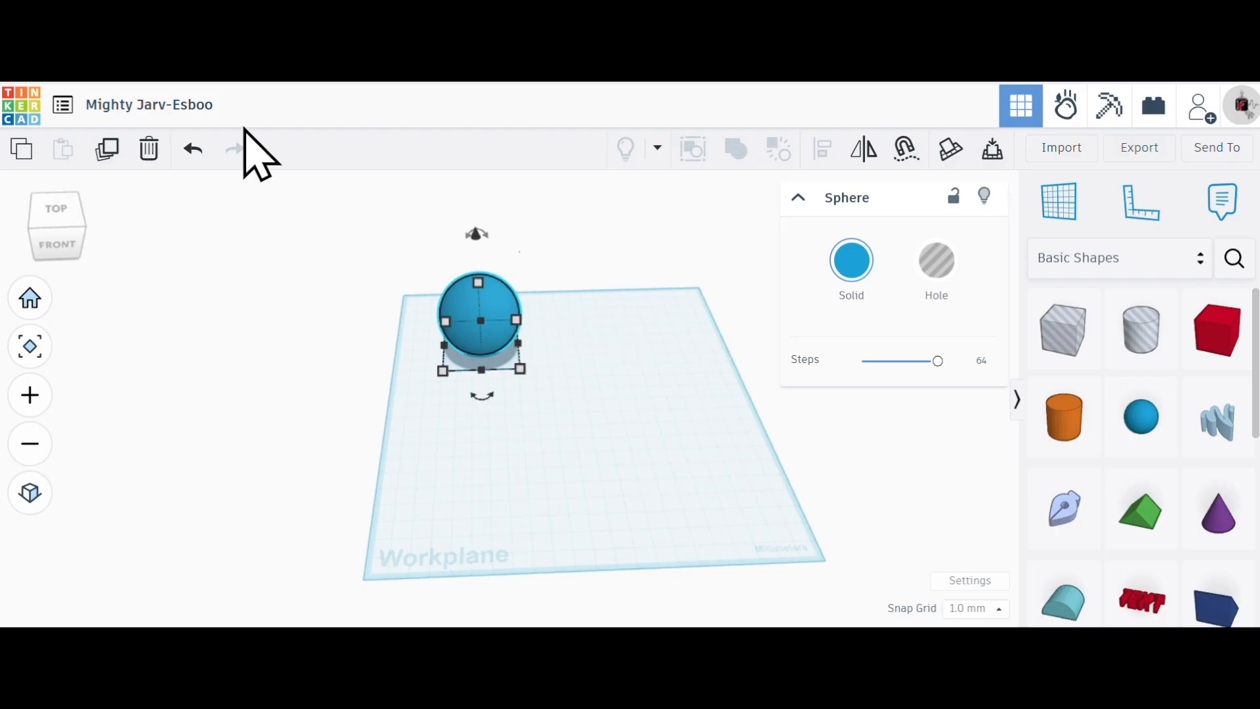
left_click(109, 145)
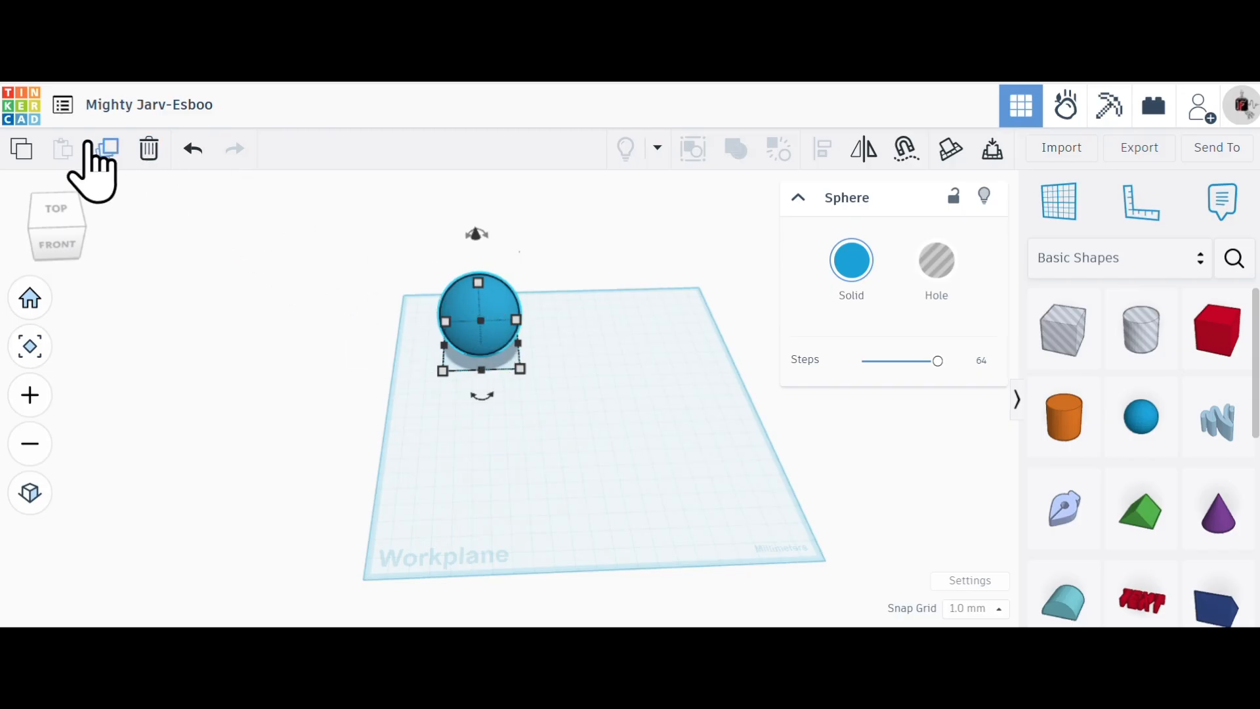
left_click(108, 150)
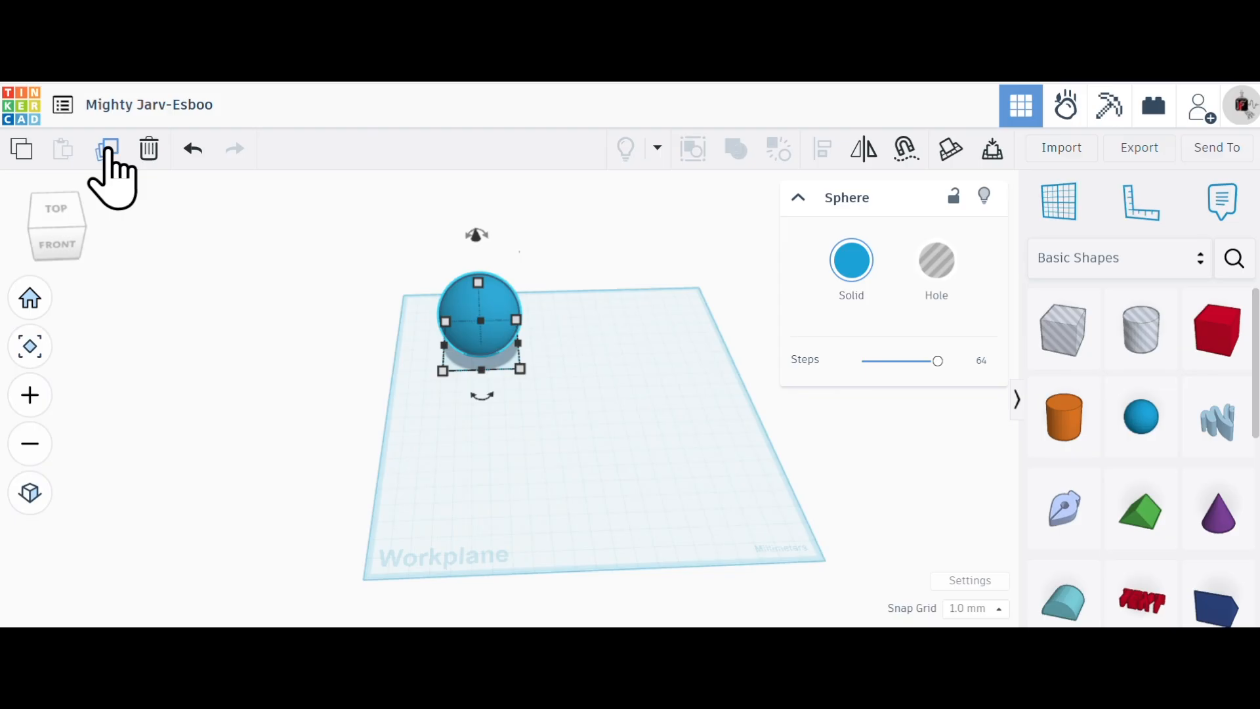
- Duplicate the 50 mm sphere in place three more times
left_click(109, 151)
left_click(108, 151)
left_click(108, 150)
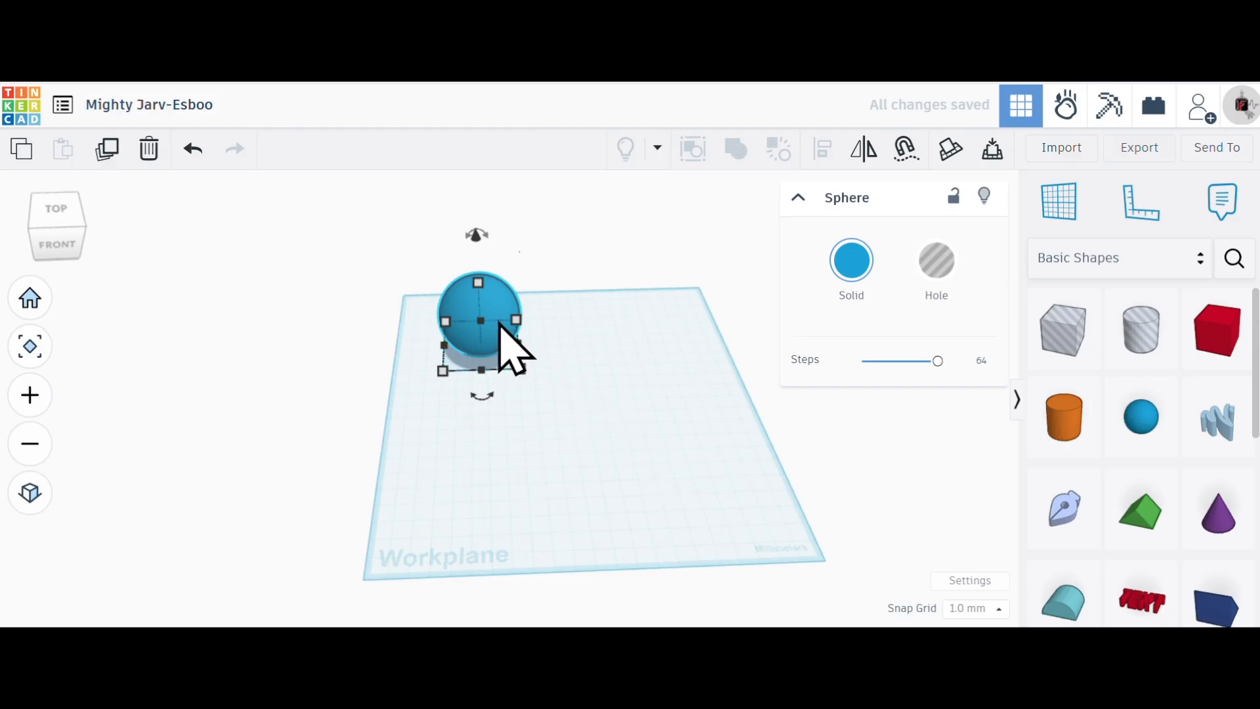
- Pull the stacked duplicate spheres apart, starting a front-to-back row along one side of the workplane
left_click(595, 321)
scroll(451, 304, "down", 2)
scroll(458, 312, "up", 5)
scroll(458, 312, "down", 3)
left_click_drag(501, 318, 266, 454)
left_click_drag(494, 299, 514, 393)
left_click_drag(534, 570, 502, 489)
scroll(514, 440, "up", 1)
scroll(558, 436, "down", 5)
scroll(413, 223, "down", 5)
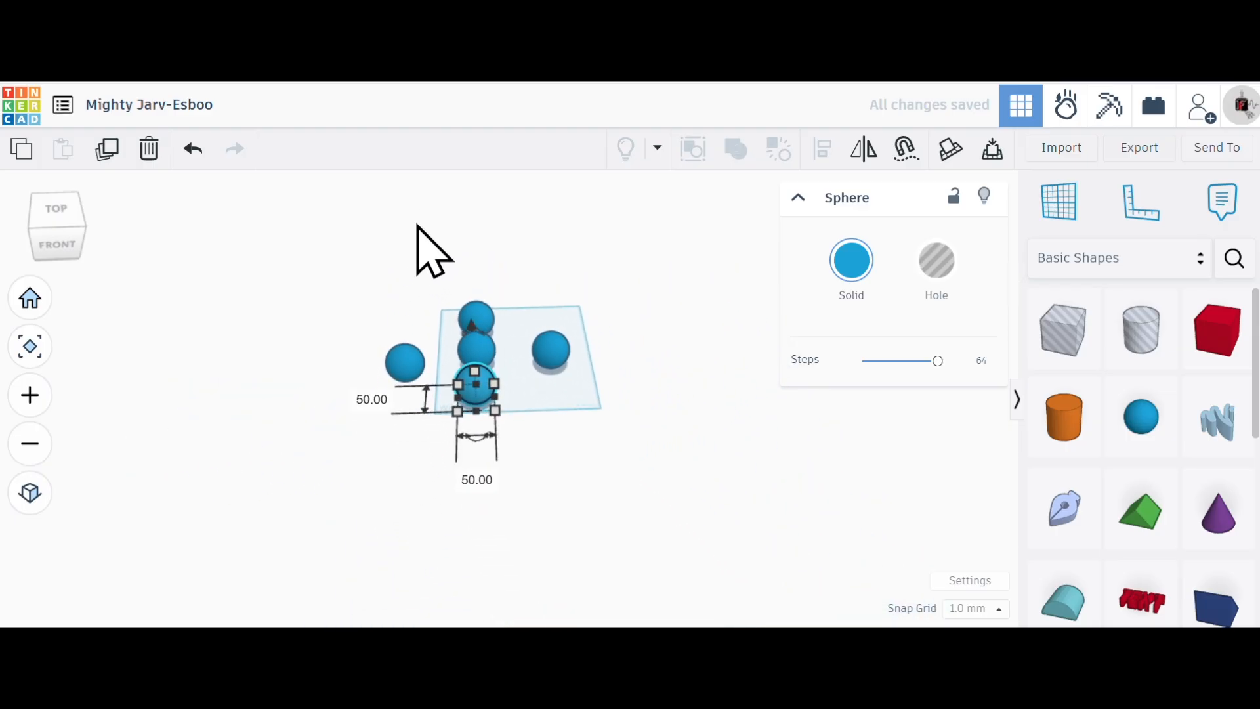
- Move the two stray spheres to the front end of the row so all five form one line
scroll(514, 525, "up", 5)
left_click_drag(385, 282, 474, 378)
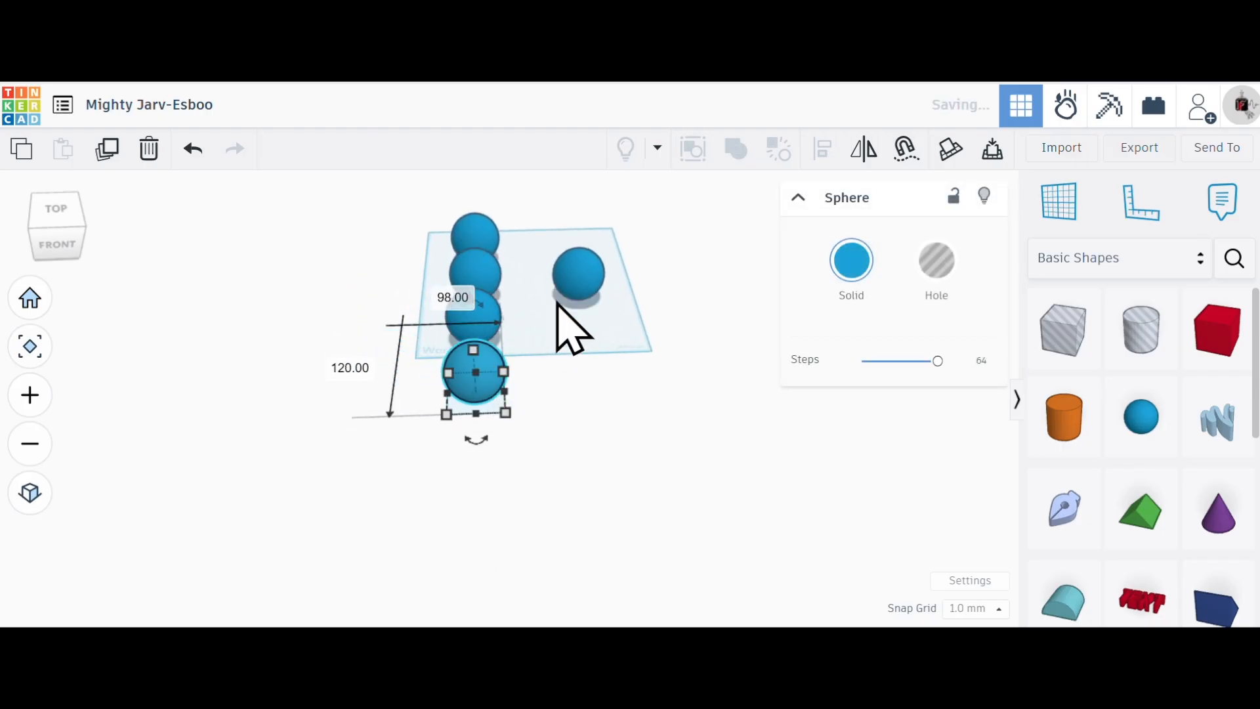
left_click_drag(585, 323, 499, 486)
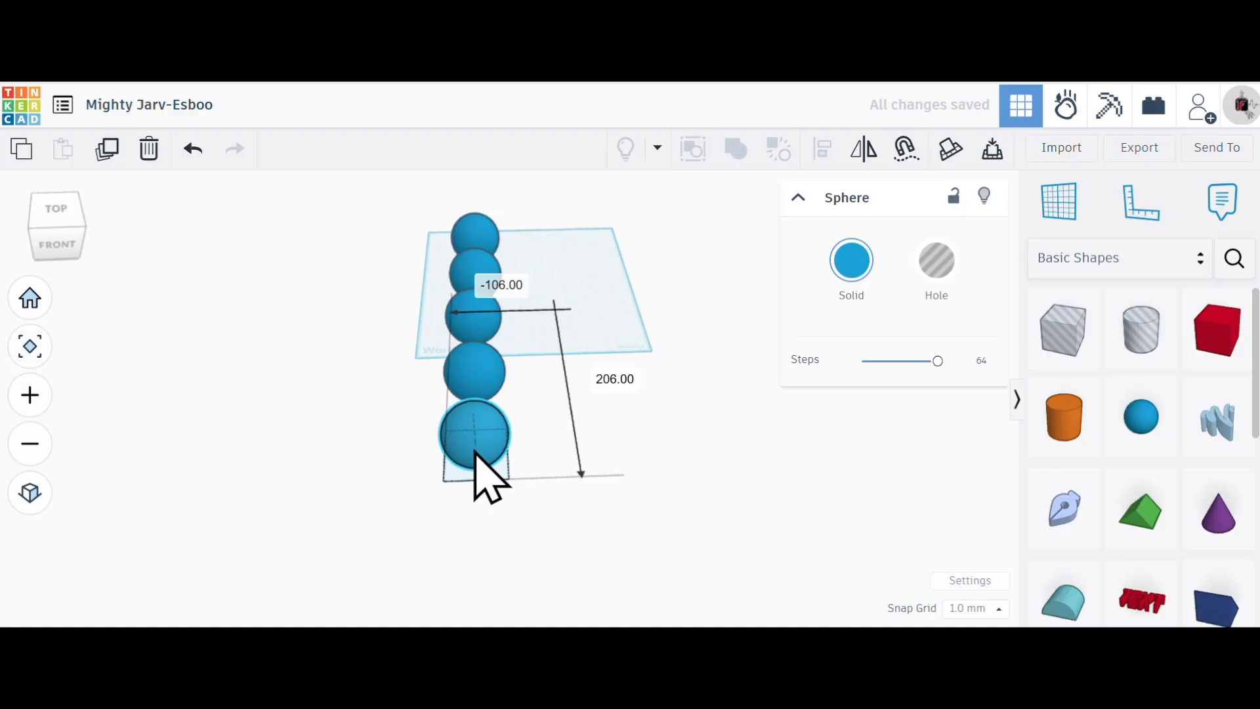
mouse_move(650, 433)
right_mouse_down()
mouse_move(464, 436)
mouse_move(368, 368)
mouse_move(549, 388)
mouse_move(647, 422)
mouse_move(625, 430)
mouse_move(637, 418)
right_mouse_up()
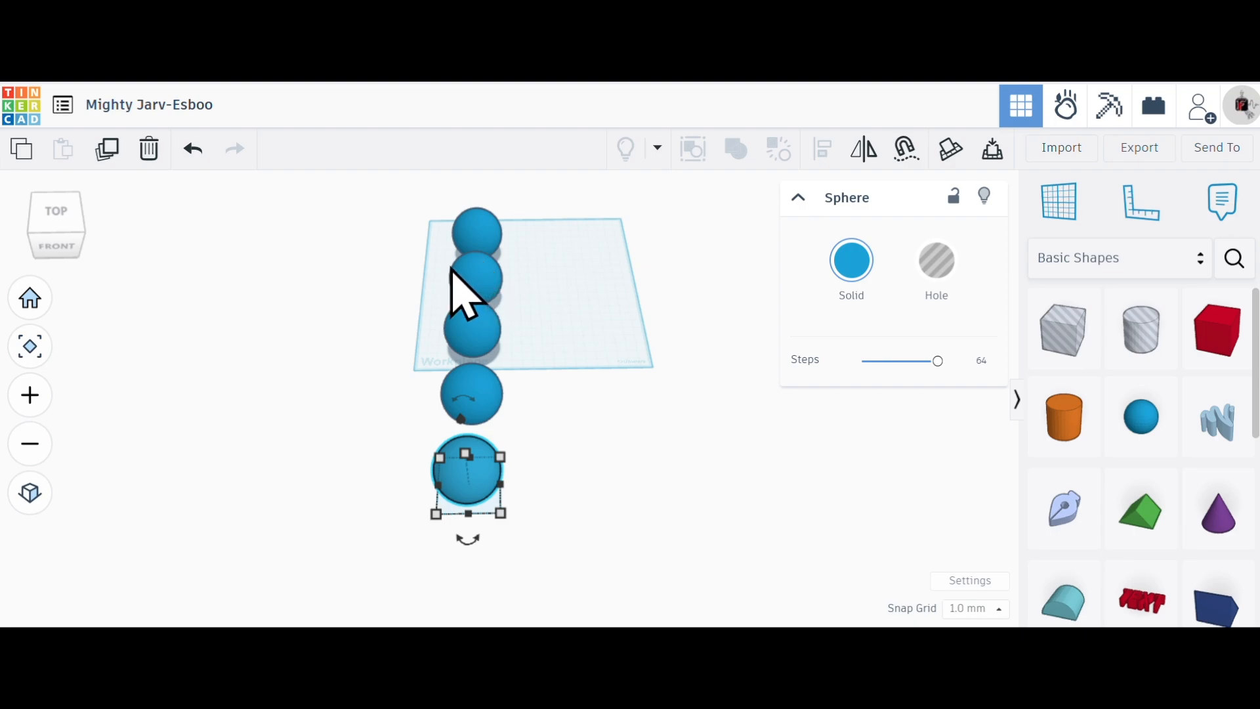
- Try scaling the second sphere in the row proportionally to about 45 mm with a 43 mm value entered, and undo that value
scroll(452, 269, "up", 3)
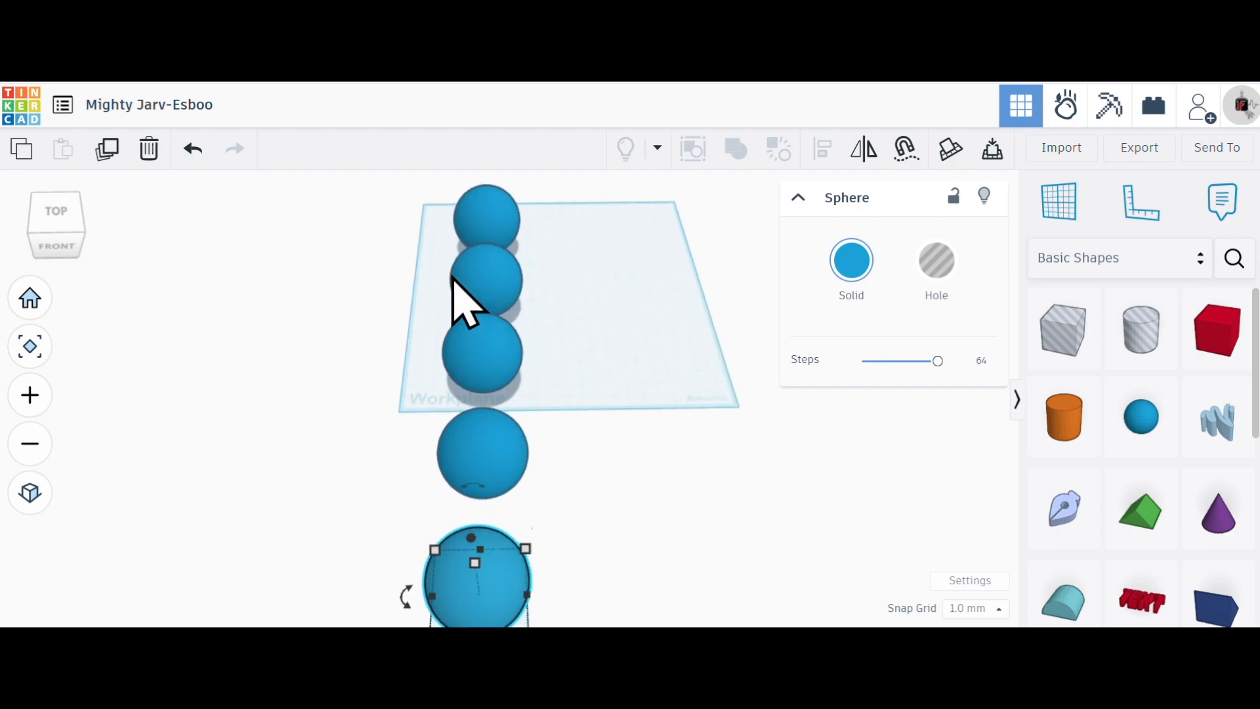
scroll(452, 279, "up", 5)
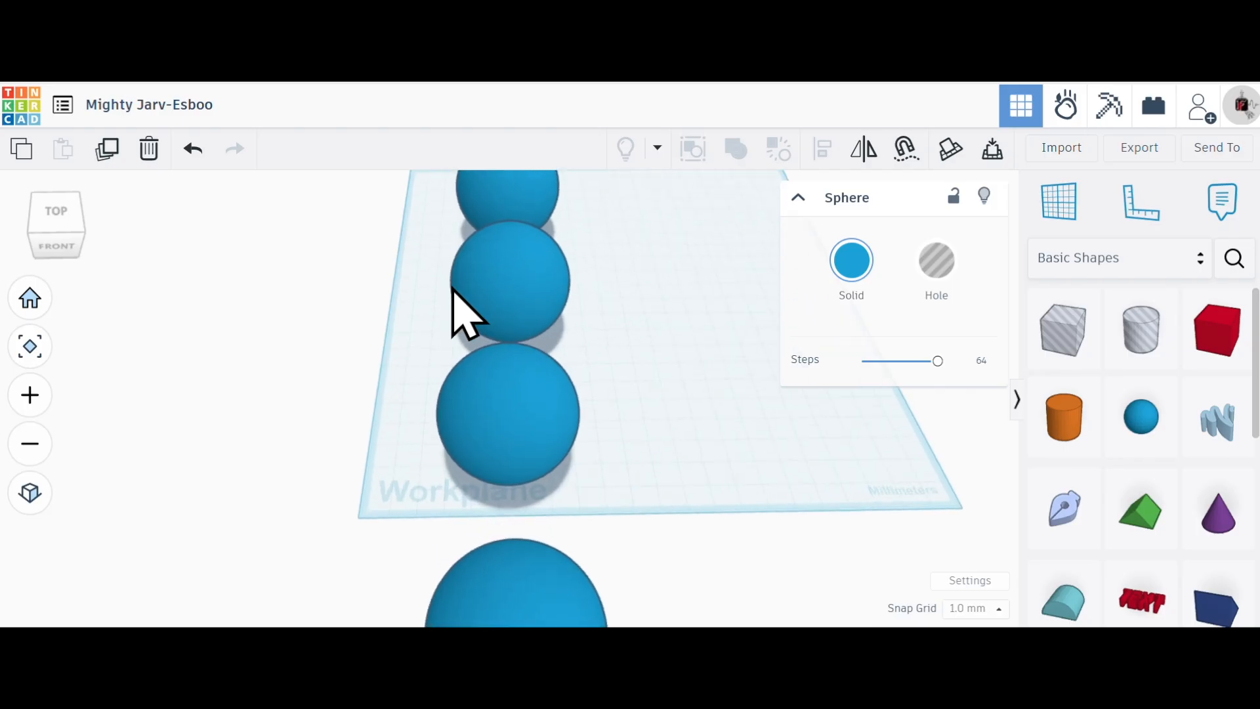
left_click(531, 275)
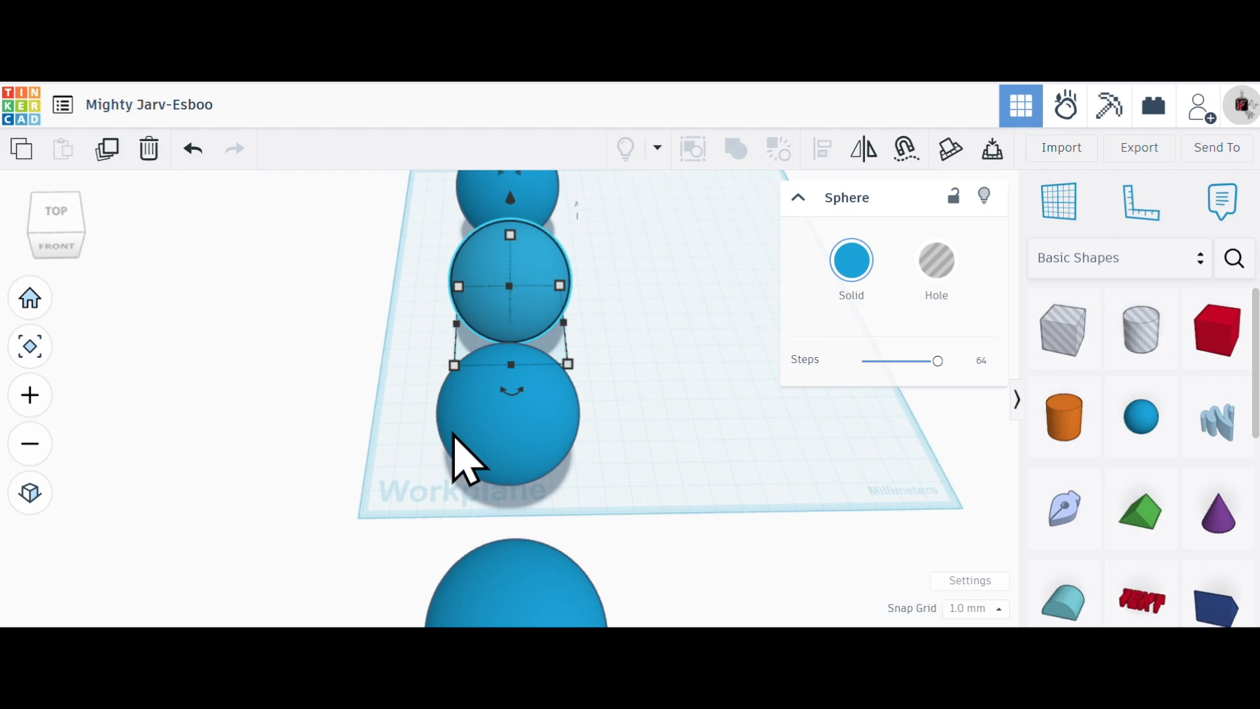
left_click_drag(455, 365, 467, 315)
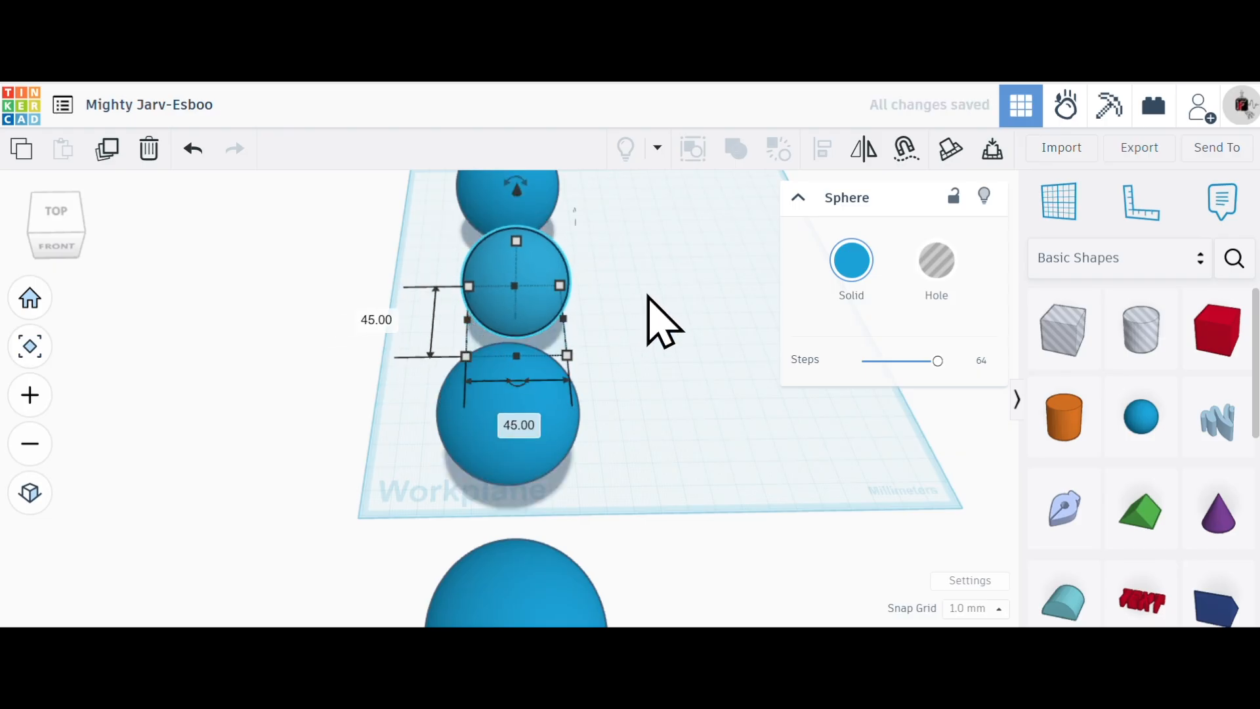
left_click(379, 319)
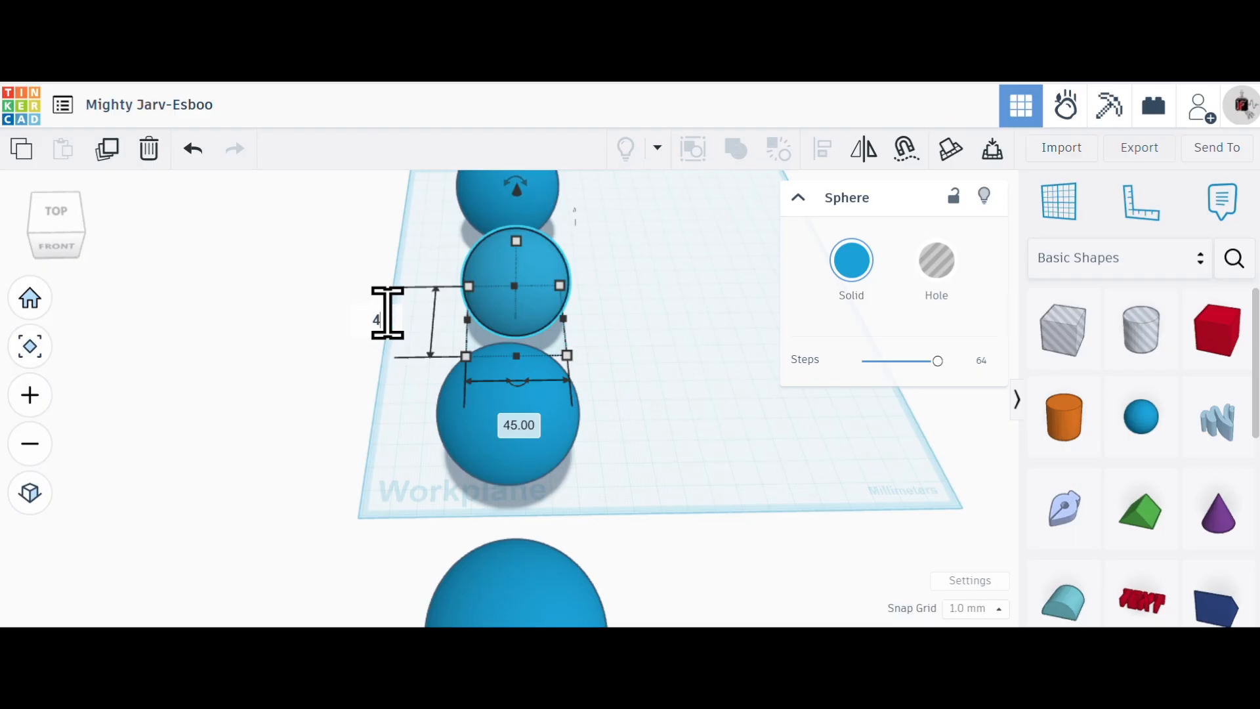
type("43")
key("Return")
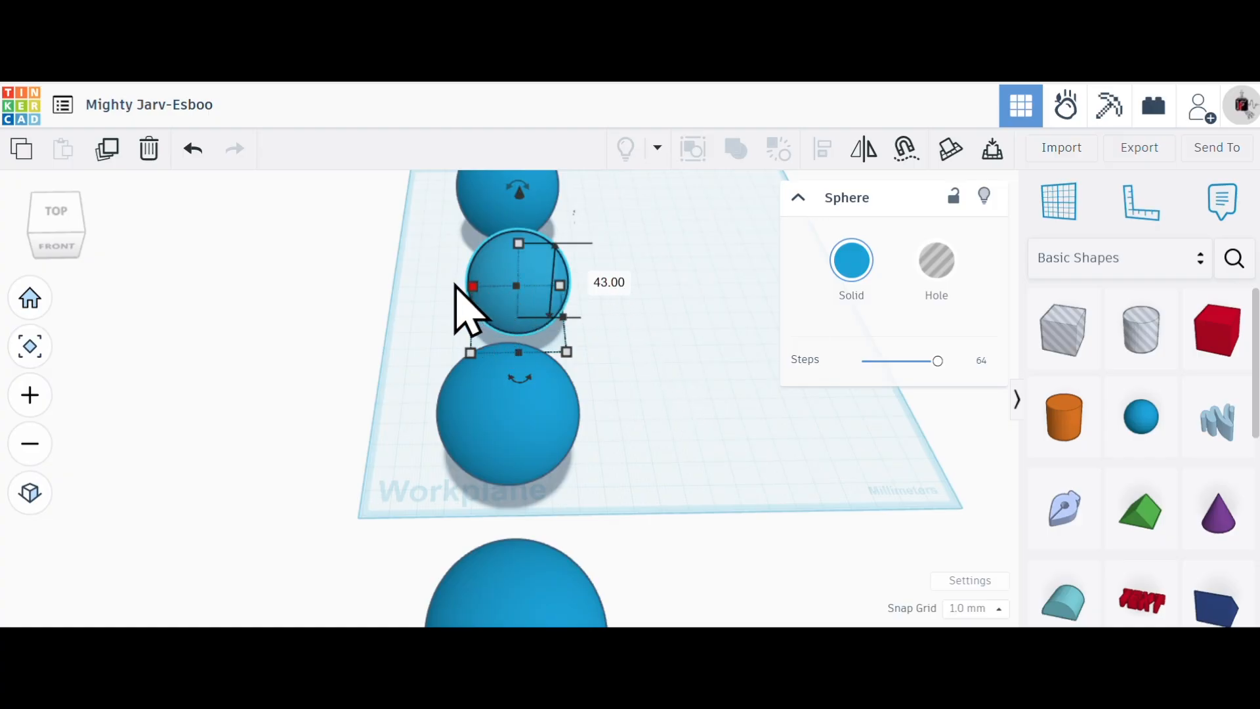
left_click(192, 149)
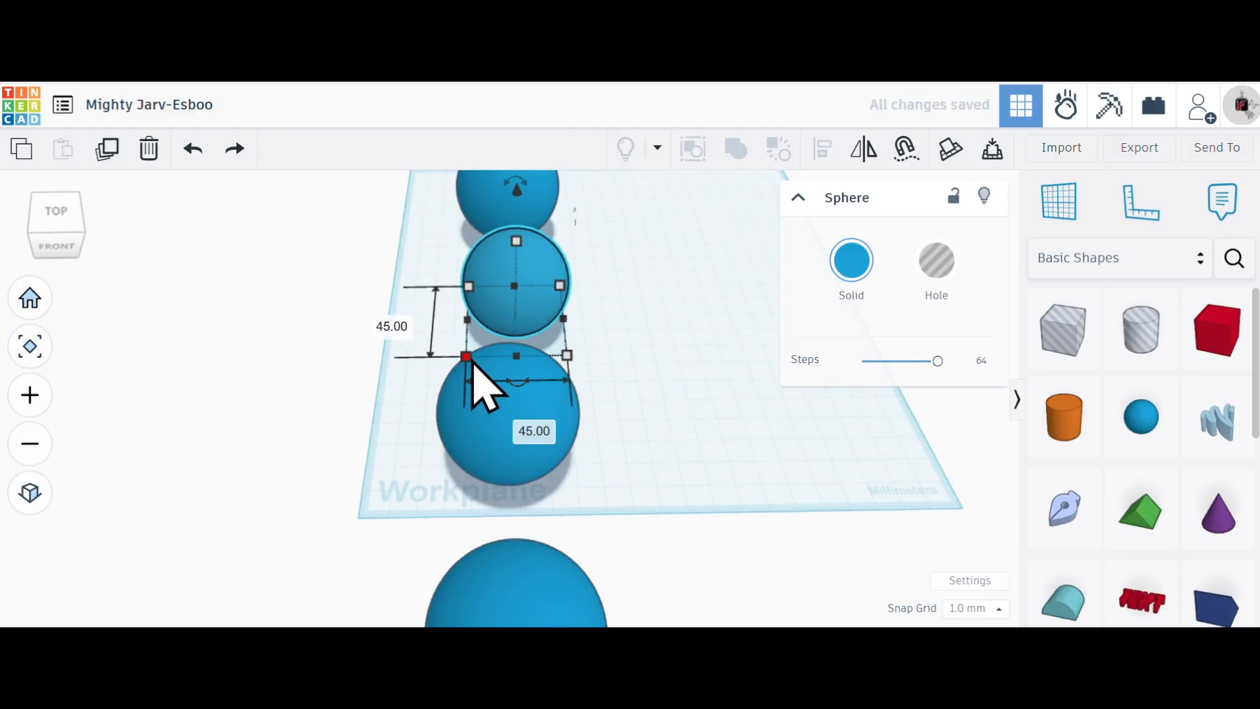
- Try stretching the second sphere freely to about 69 by 54 mm and undo the distortion
left_click_drag(464, 358, 725, 372)
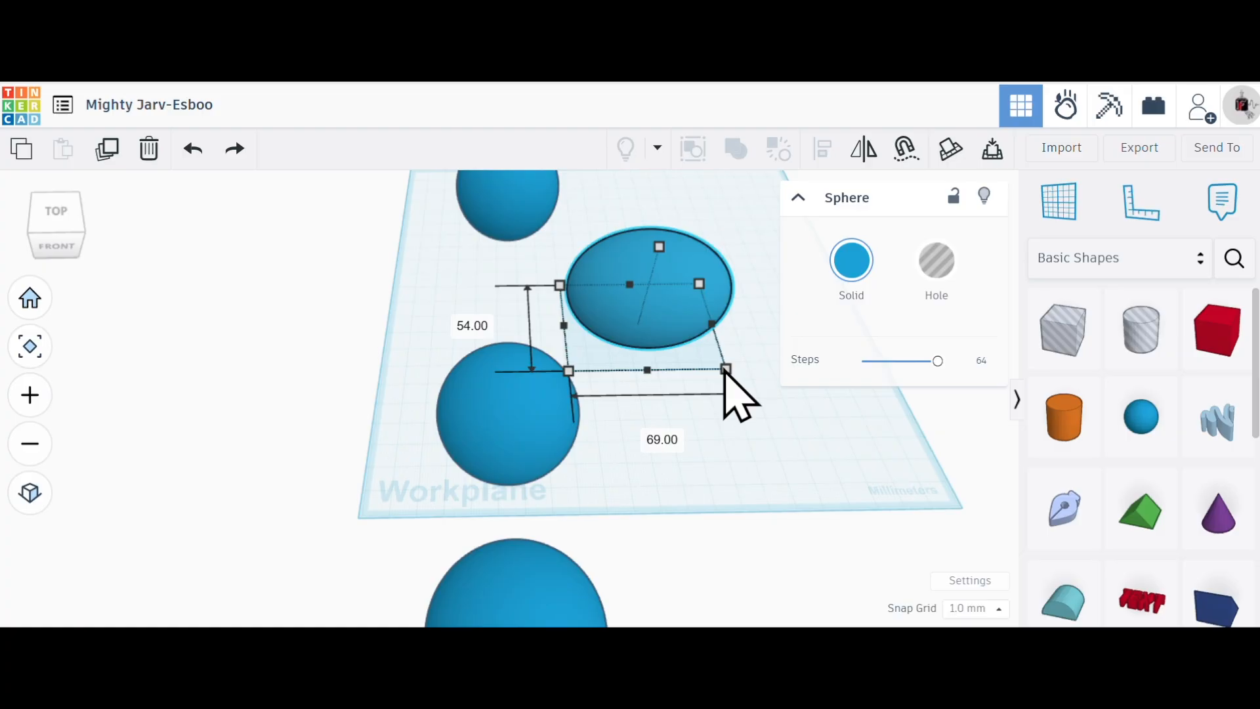
left_click_drag(725, 372, 726, 372)
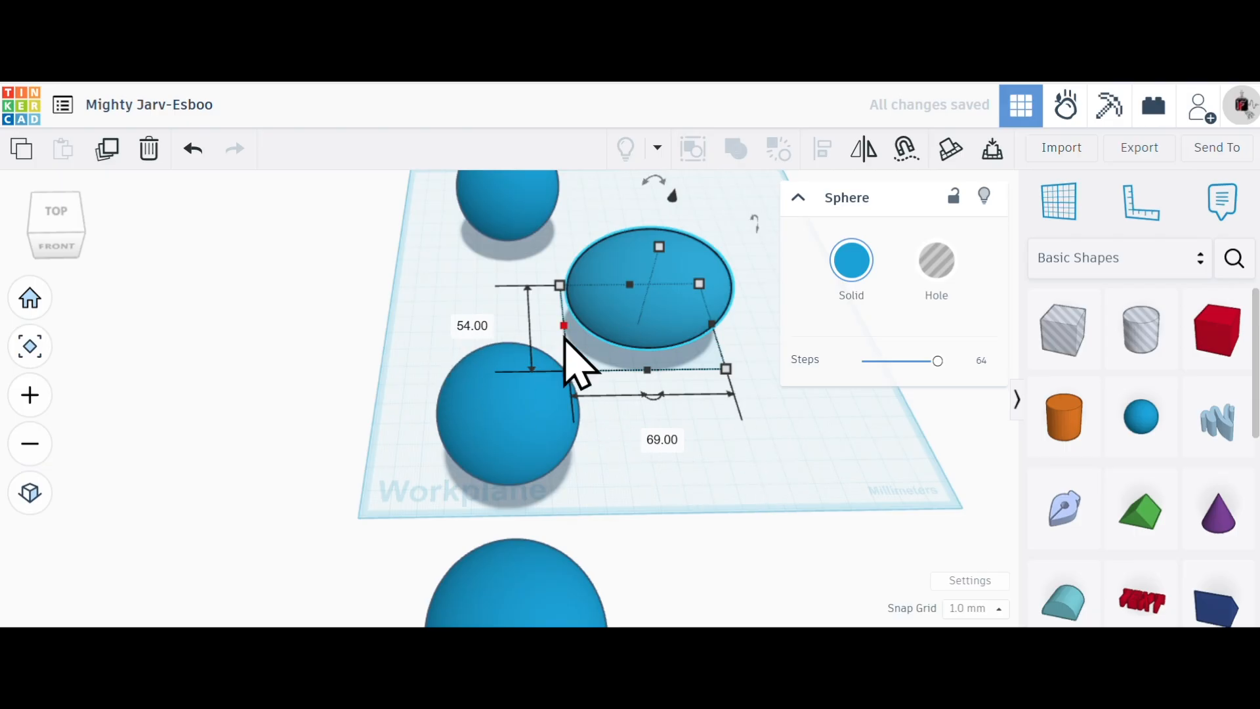
left_click(193, 149)
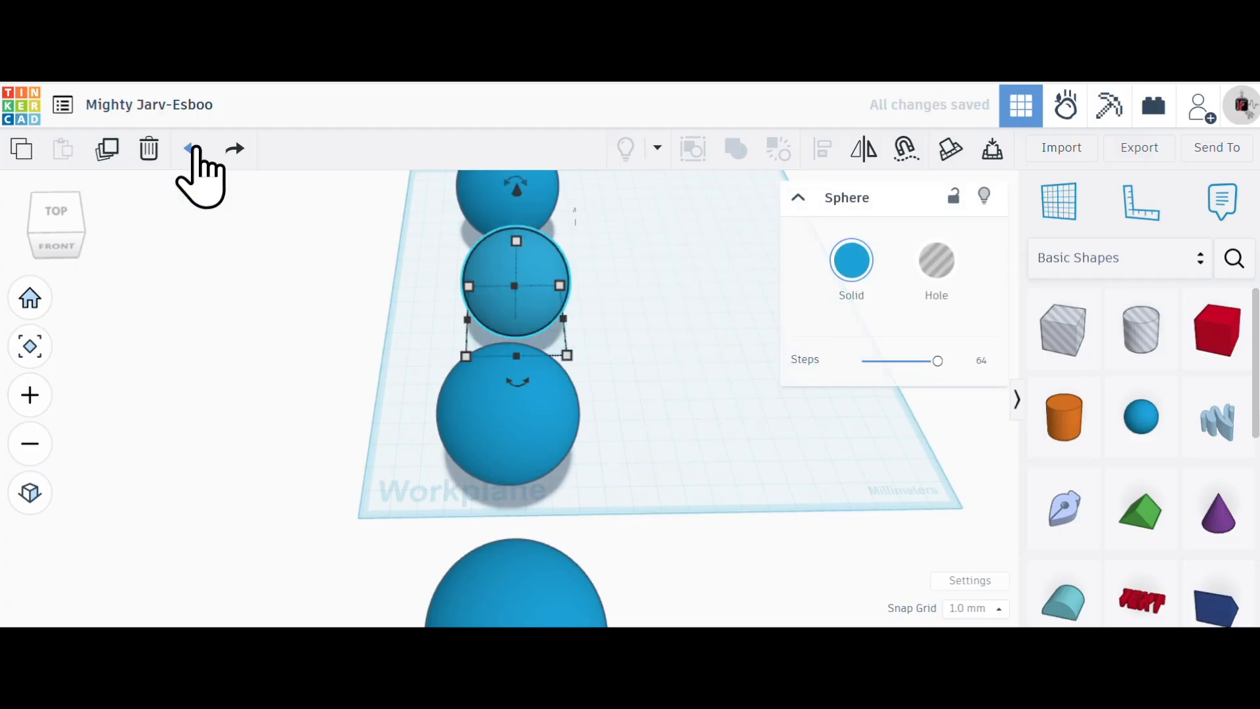
- Scale the second sphere in the row proportionally to 43 mm
left_click(466, 356)
mouse_move(466, 357)
left_mouse_down()
mouse_move(442, 368)
mouse_move(445, 346)
mouse_move(412, 383)
mouse_move(415, 365)
mouse_move(412, 387)
mouse_move(461, 324)
mouse_move(451, 347)
left_mouse_up()
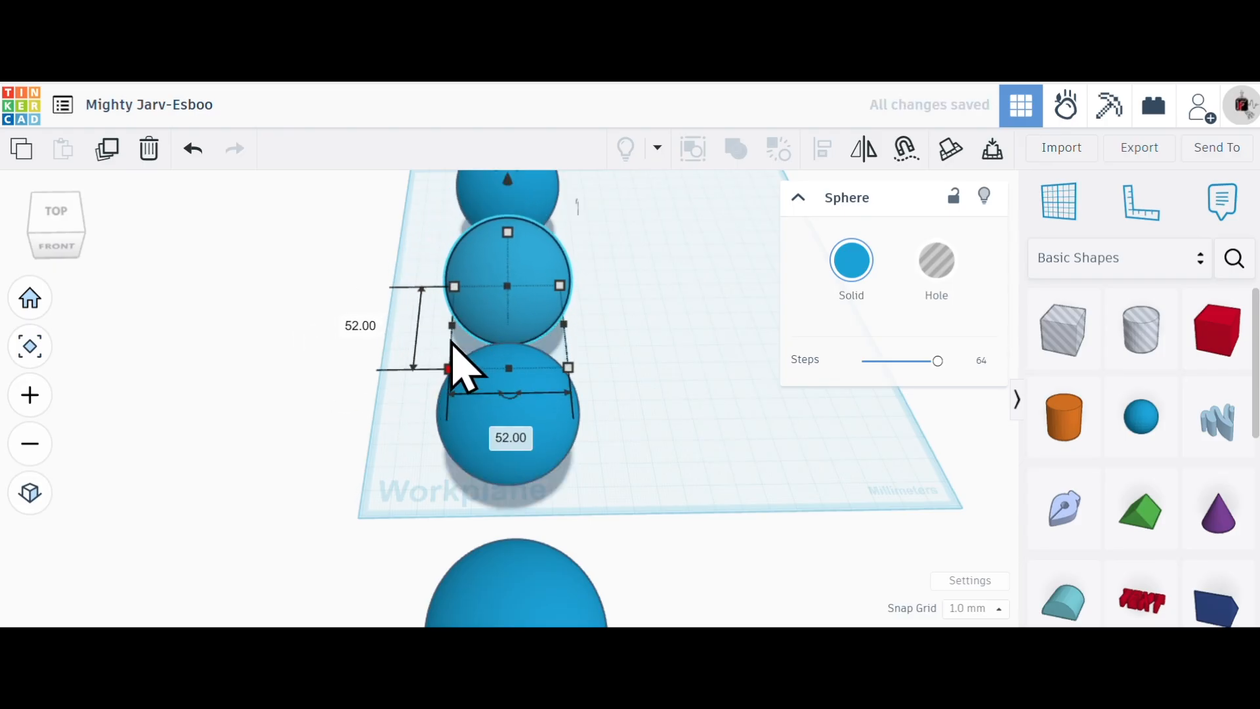
left_click(361, 326)
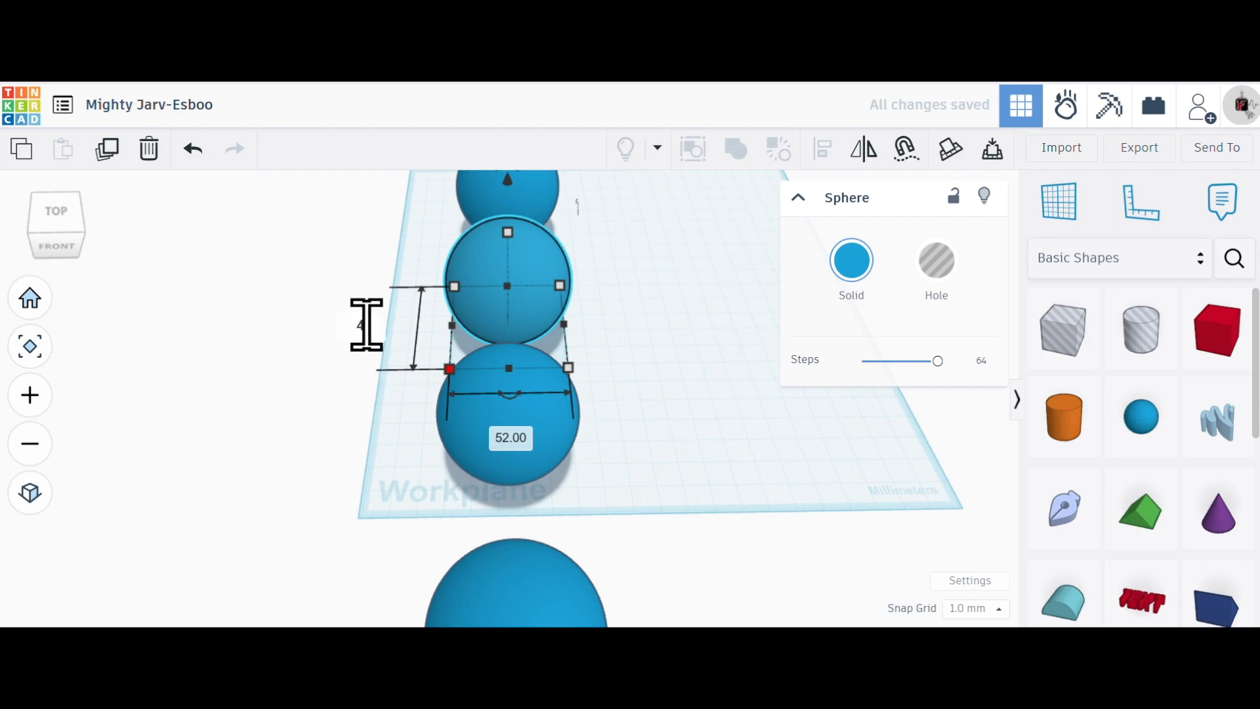
key("Return")
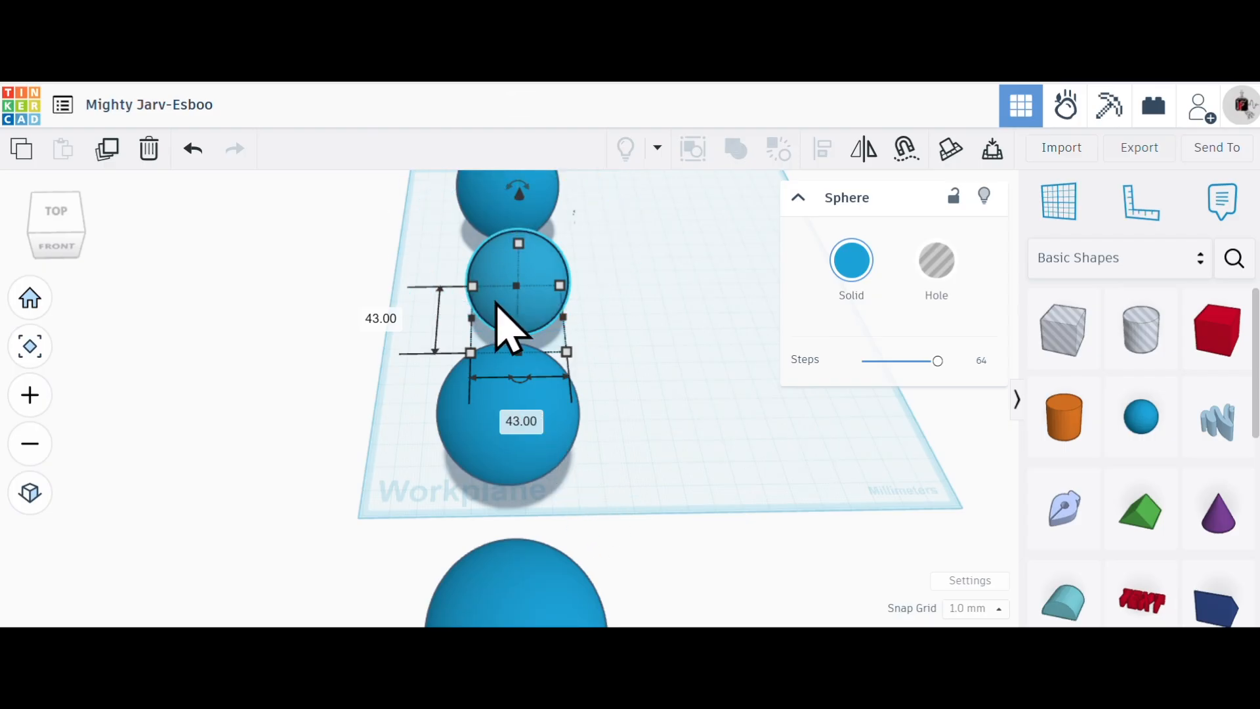
- Scale the third sphere in the row proportionally to 36 mm
left_click(507, 472)
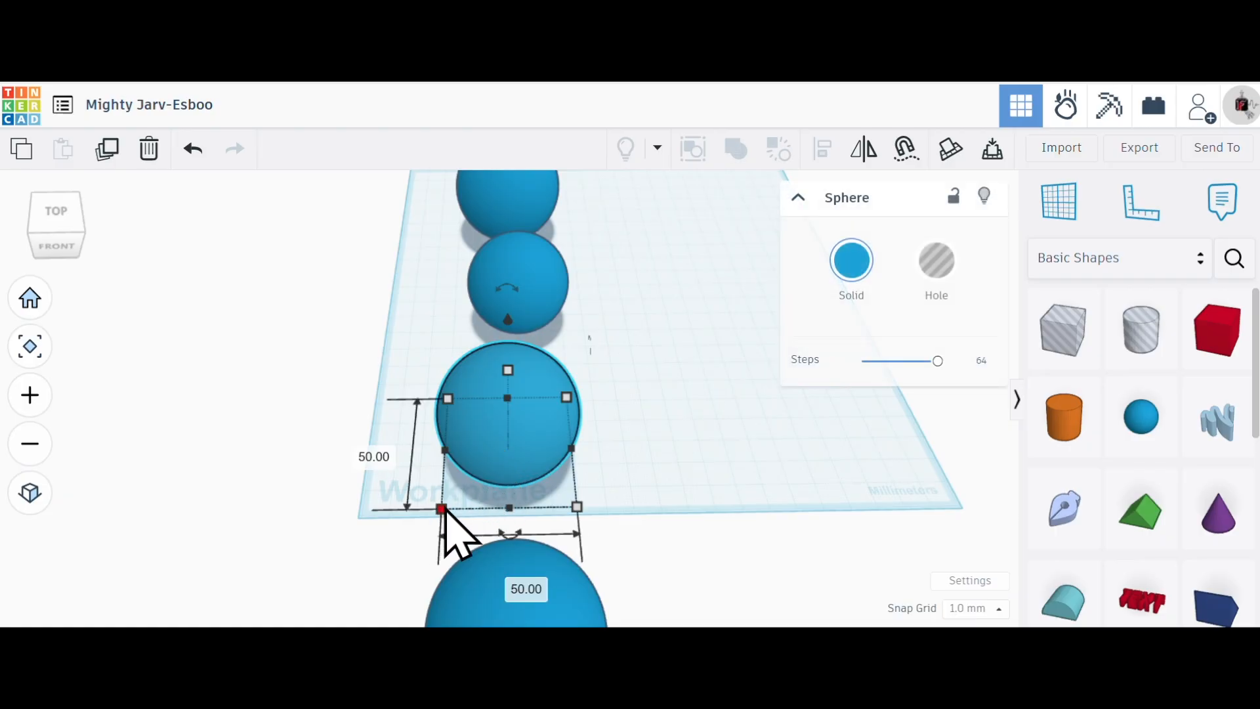
left_click_drag(443, 510, 402, 529)
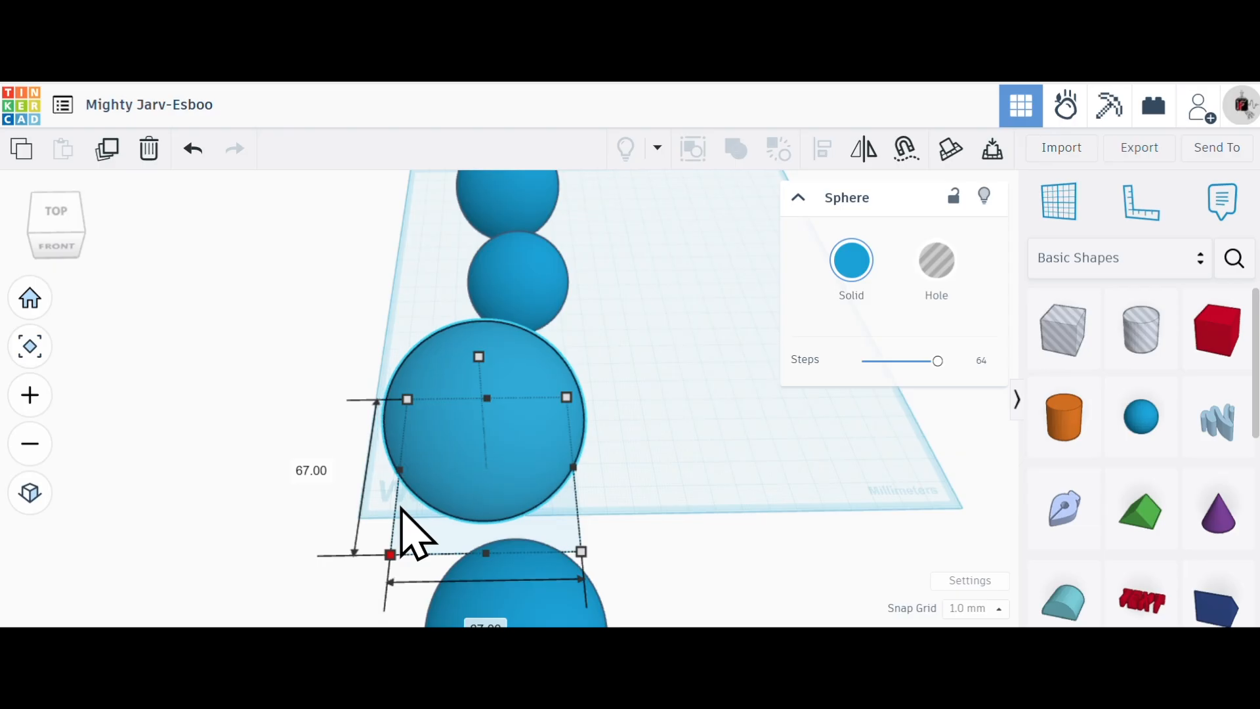
left_click(310, 467)
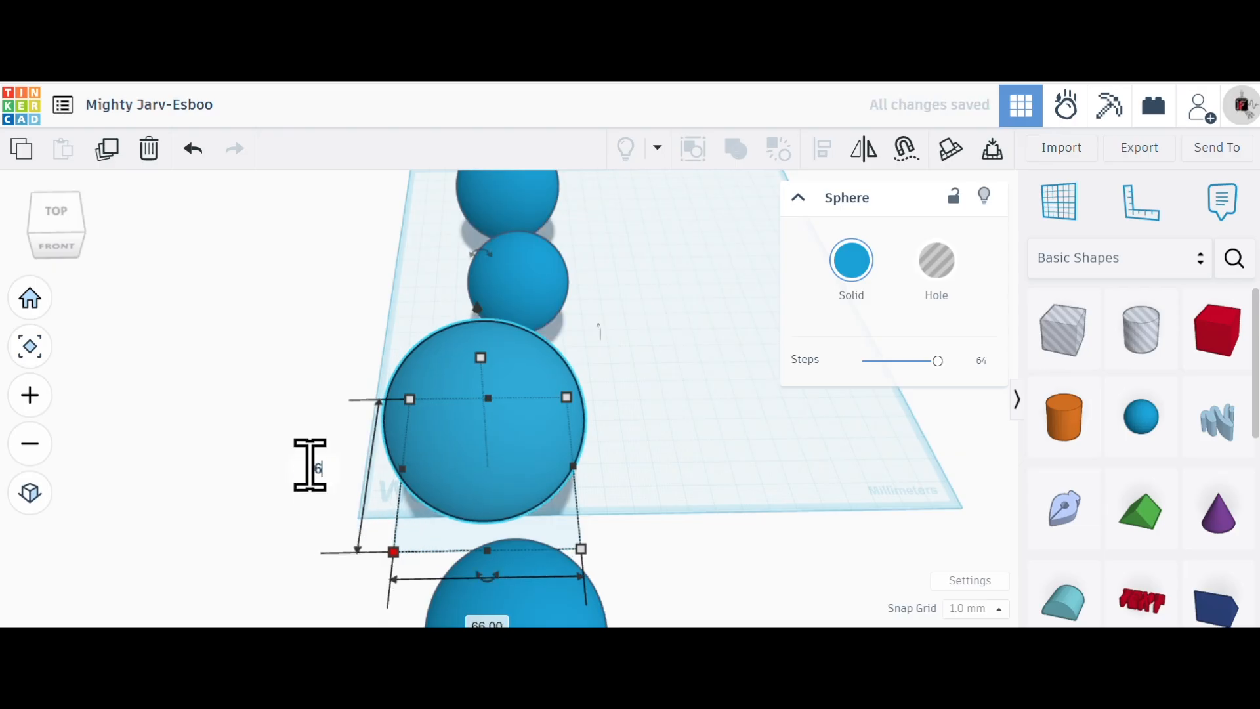
type("36")
key("Return")
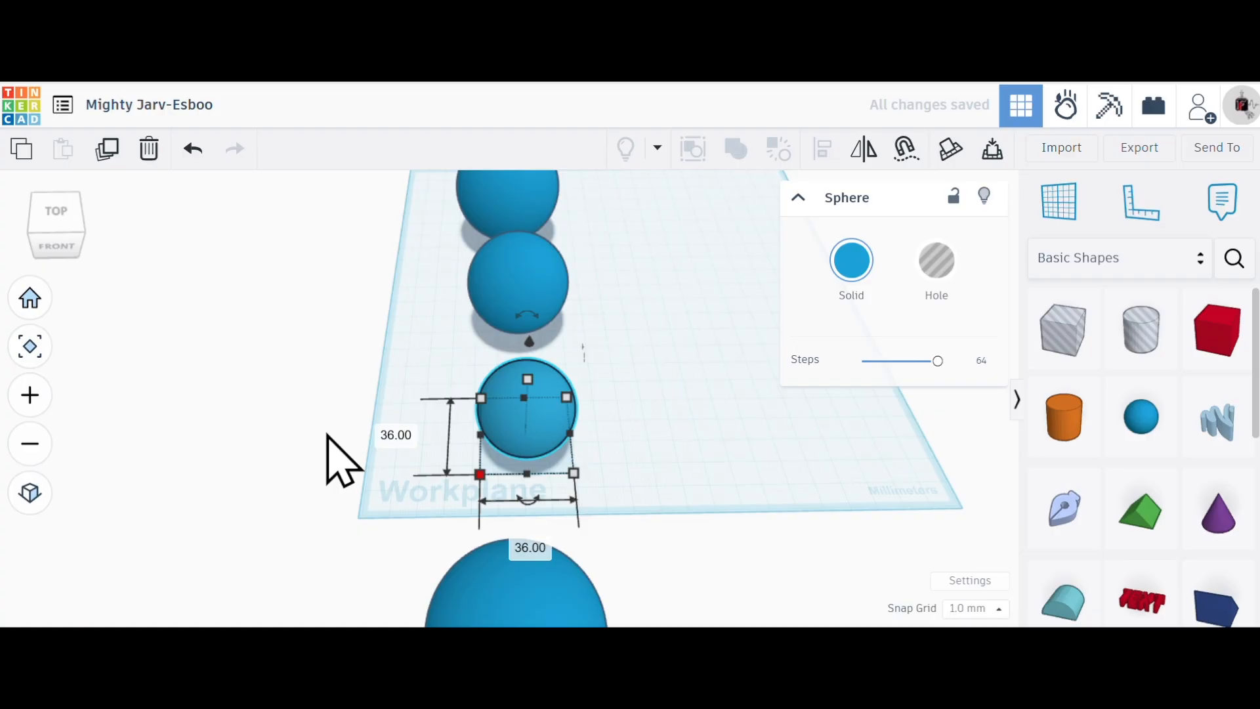
- Scale the fourth sphere in the row proportionally to 29 mm
scroll(629, 407, "down", 2)
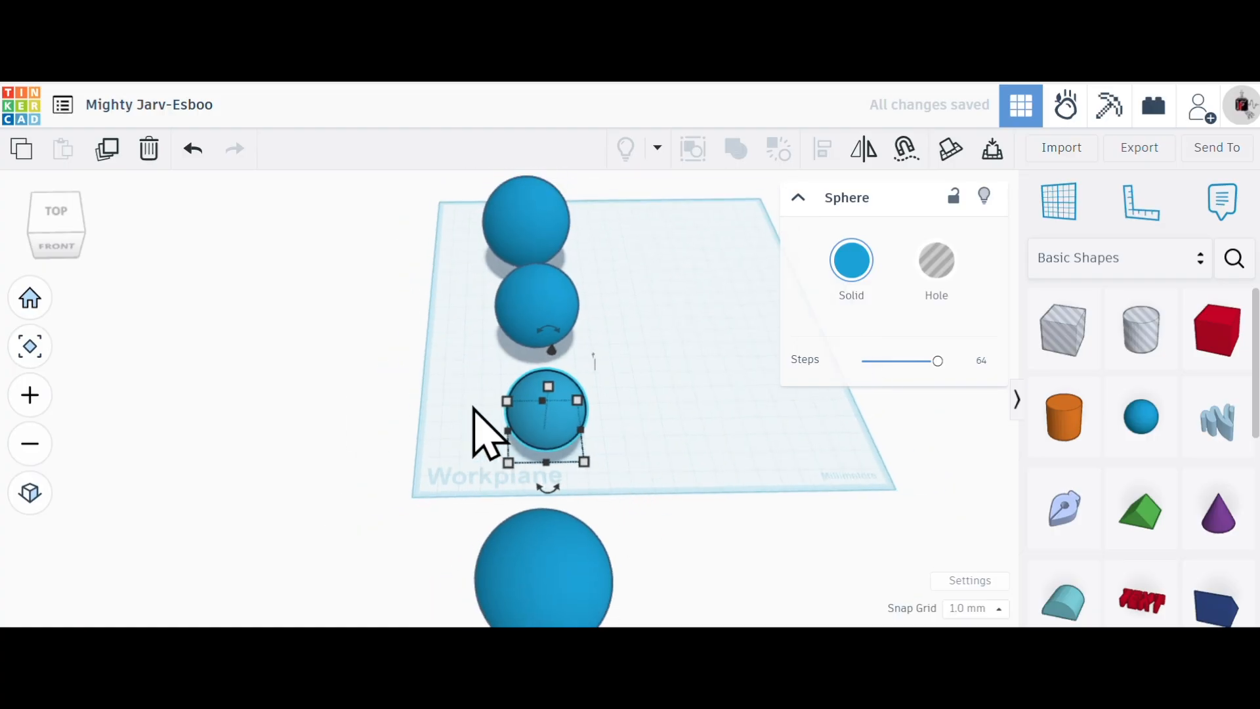
scroll(420, 223, "down", 4)
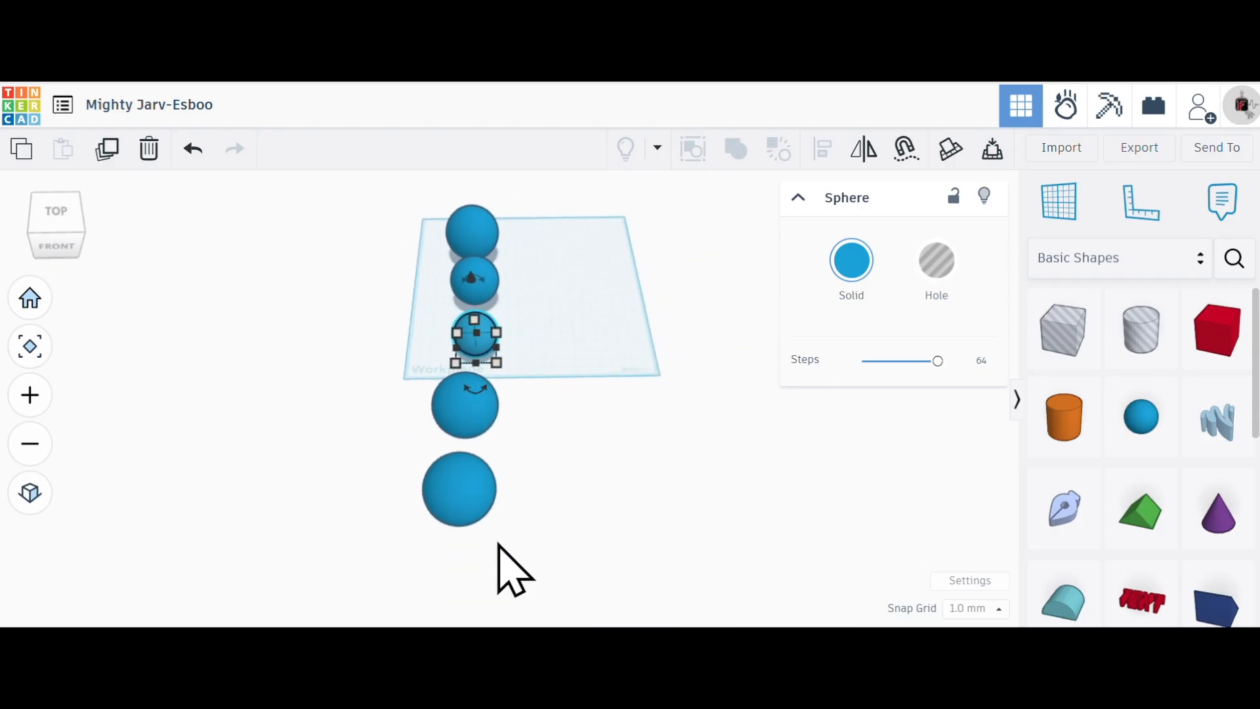
scroll(489, 518, "up", 5)
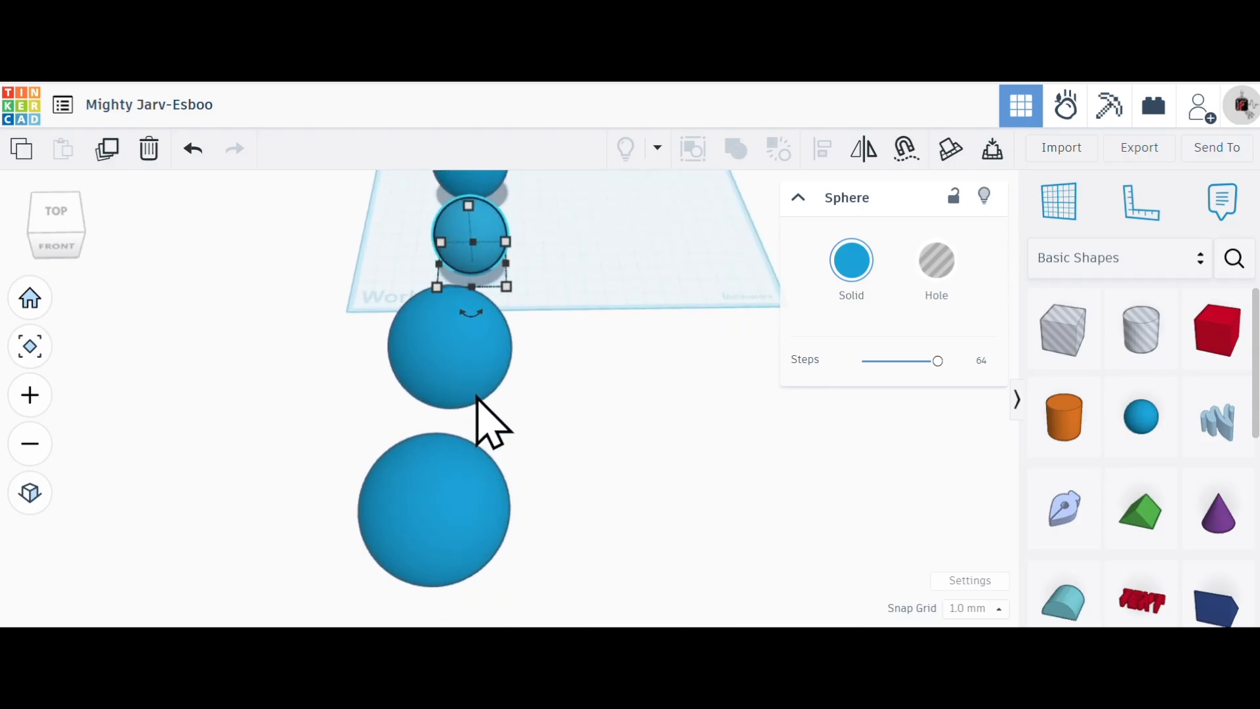
left_click(463, 379)
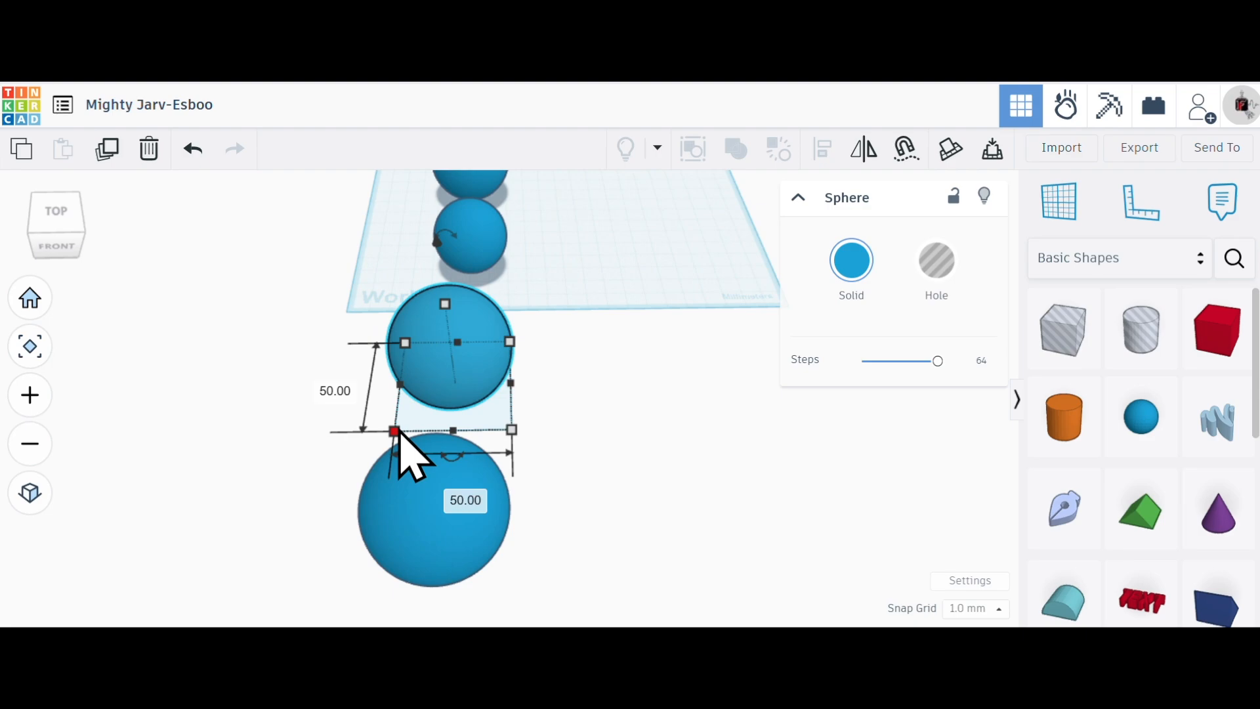
mouse_move(403, 433)
left_click_drag(393, 431, 420, 411)
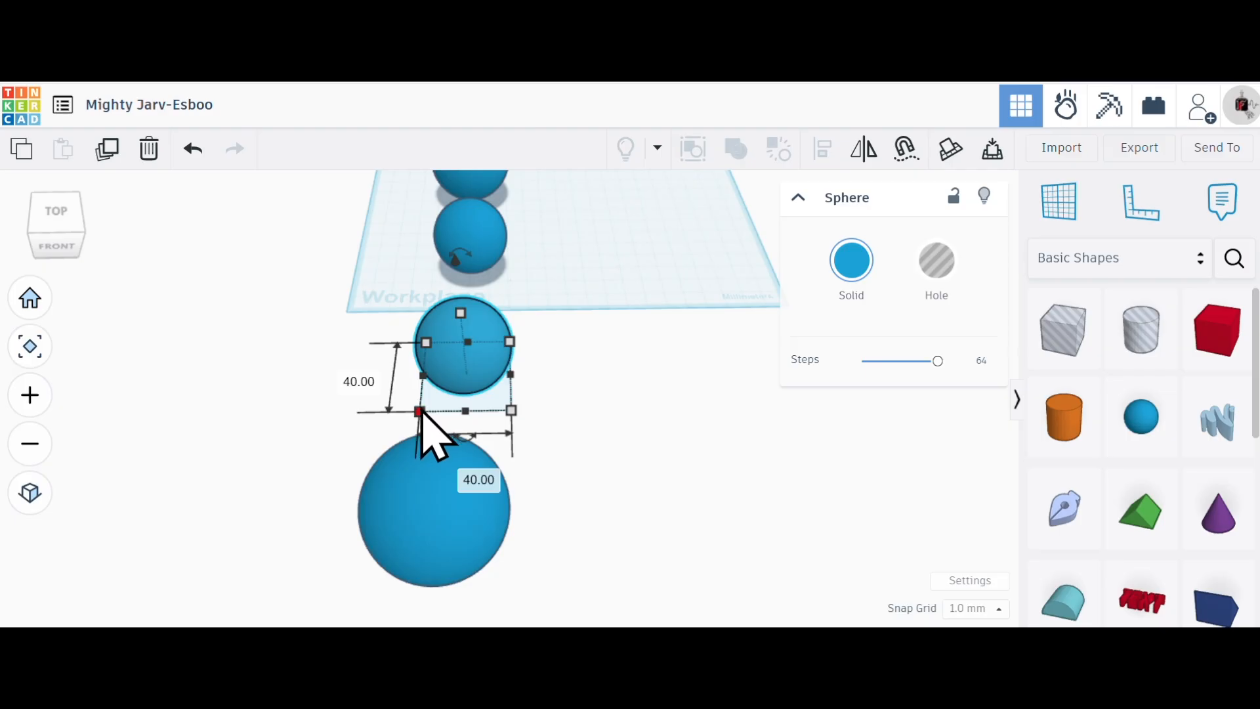
mouse_move(419, 412)
left_mouse_down()
mouse_move(407, 422)
mouse_move(416, 416)
left_mouse_up()
left_click(339, 377)
type("29")
key("Return")
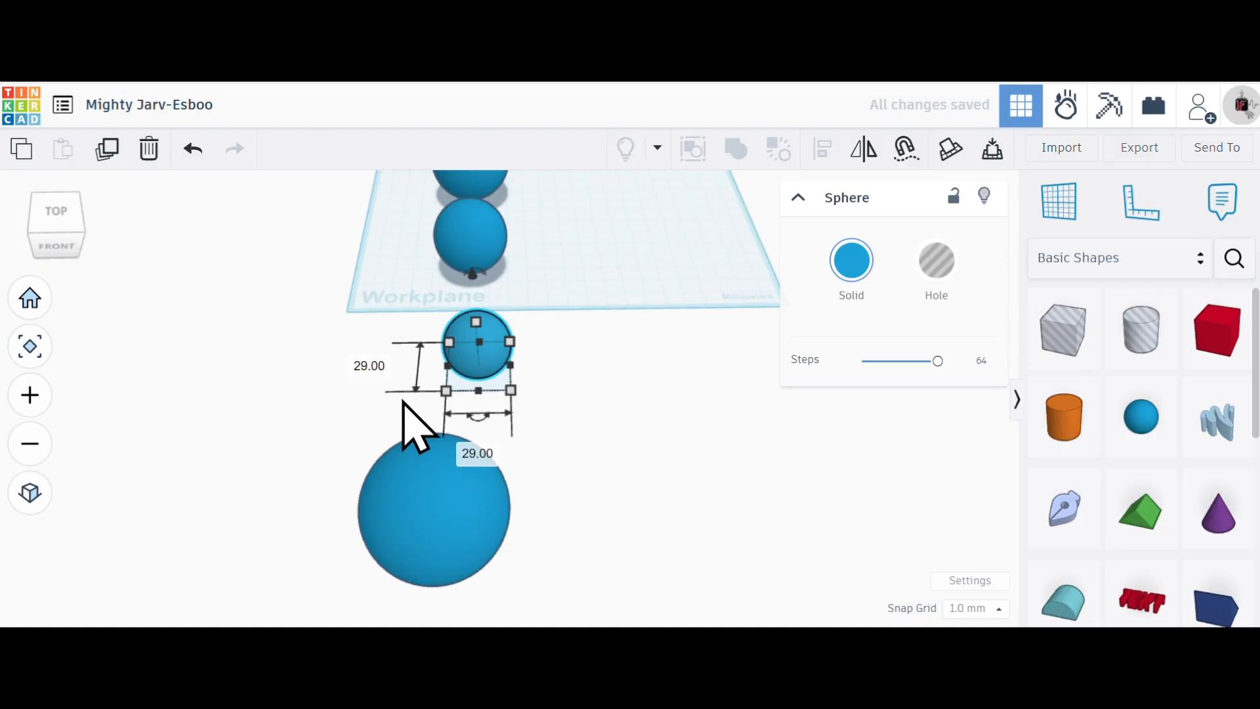
left_click(476, 323)
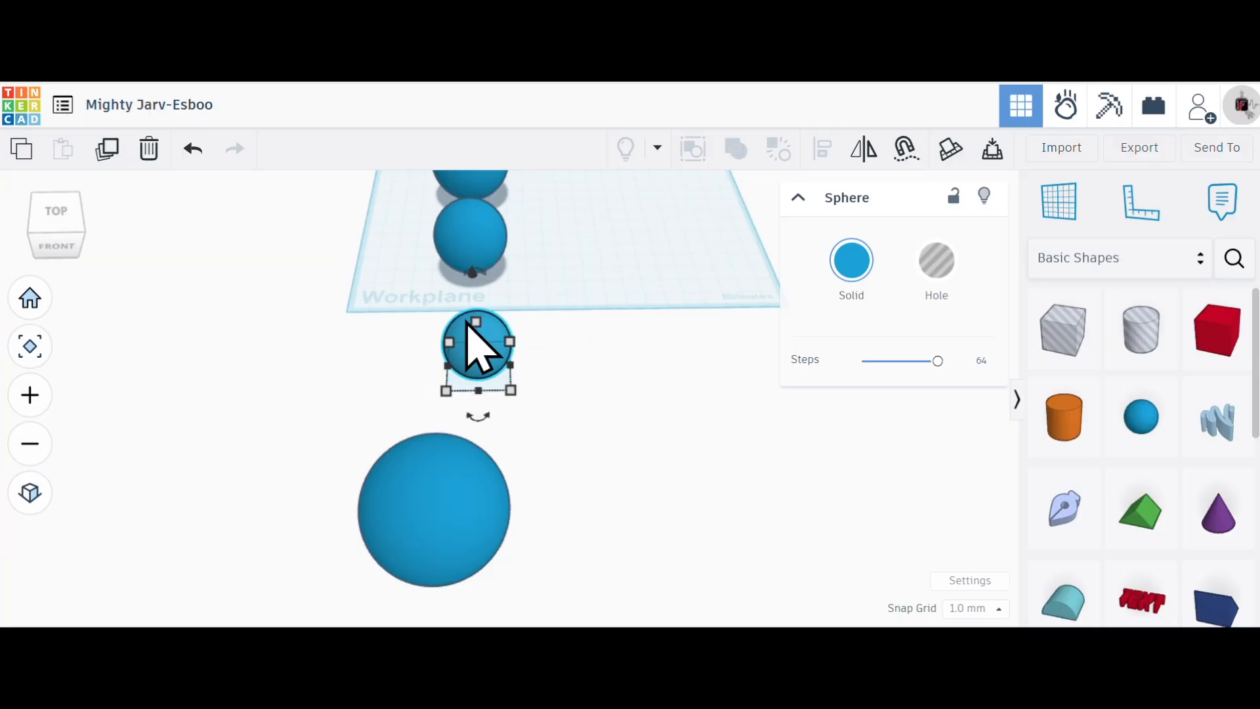
- Move the fifth sphere closer to the fourth one and scale it proportionally to 22 mm
left_click_drag(478, 509, 515, 414)
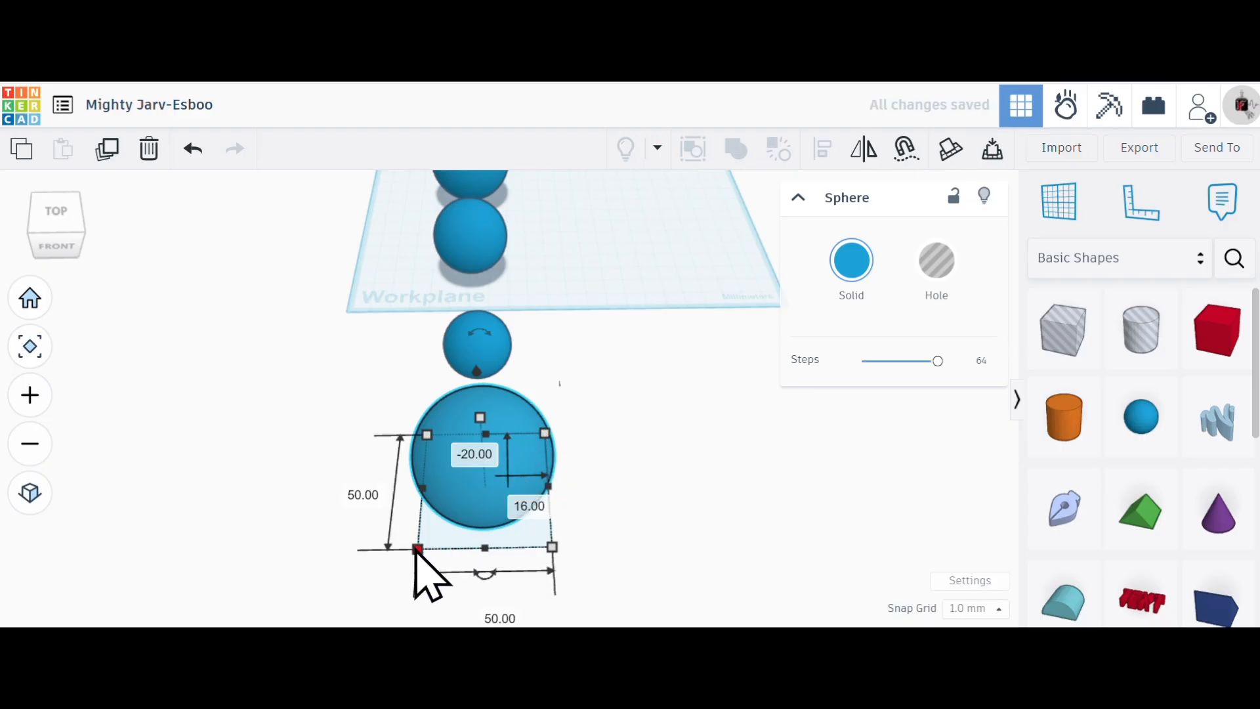
left_click_drag(418, 550, 451, 521)
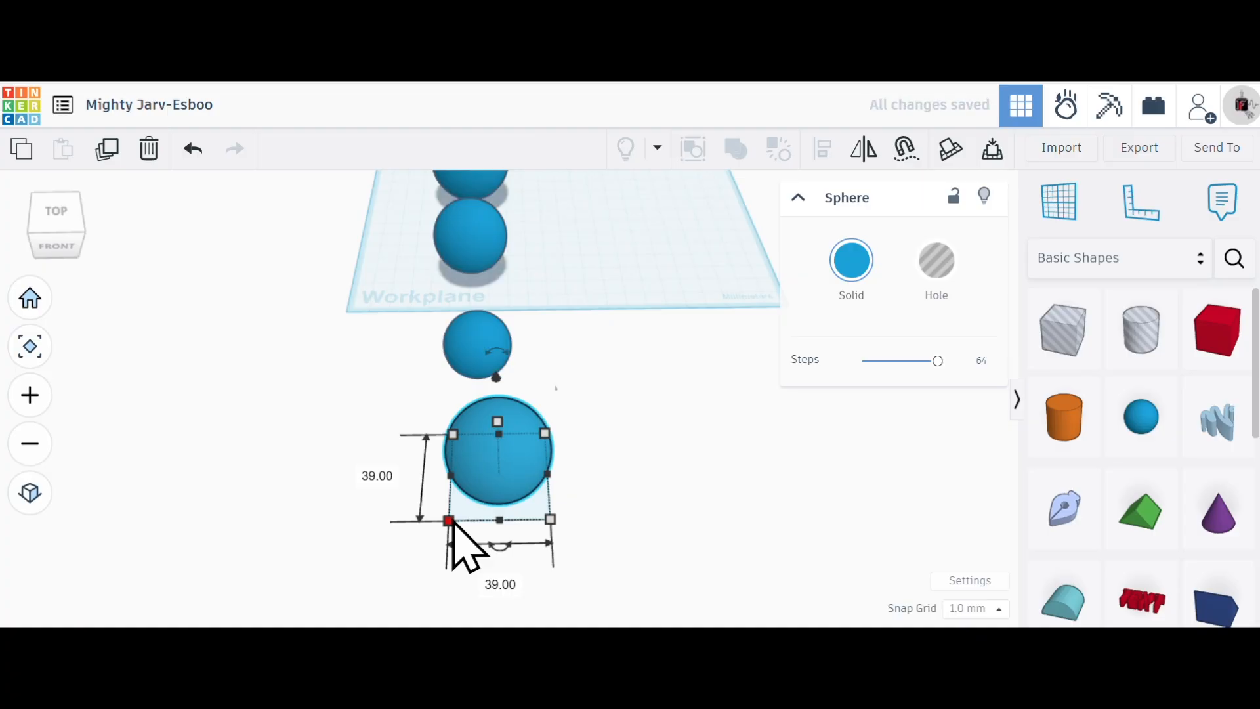
left_click(385, 477)
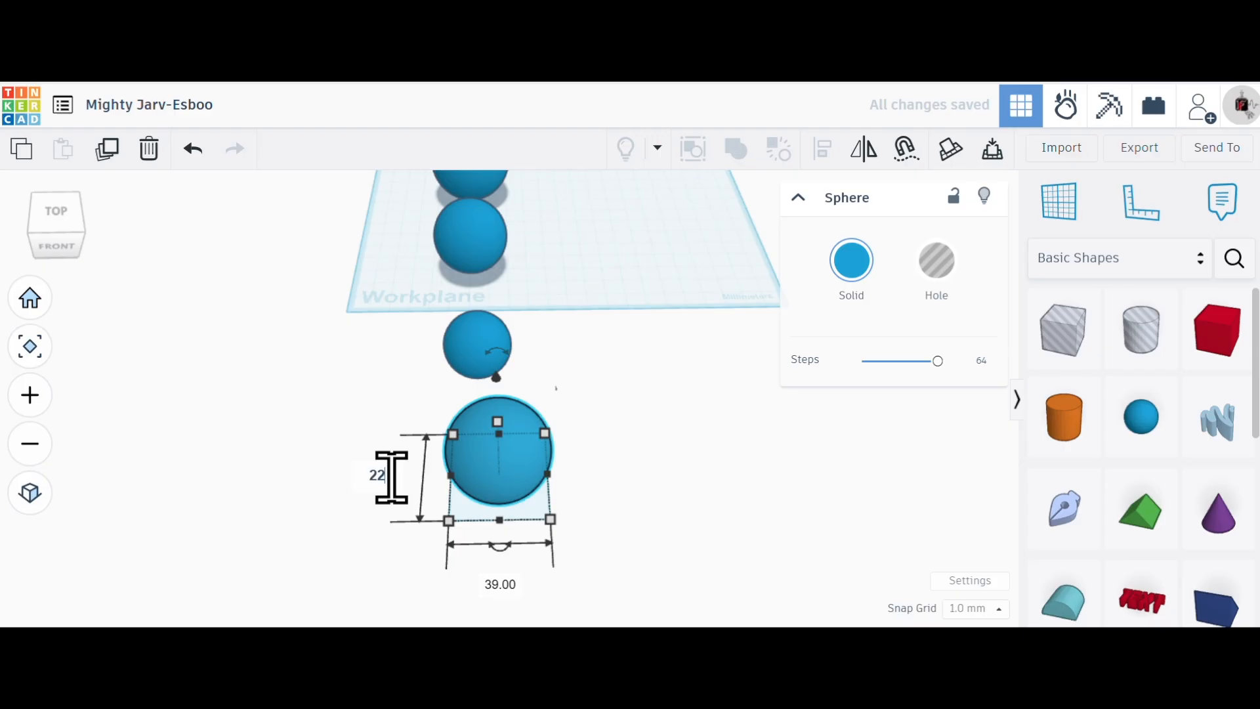
key("Return")
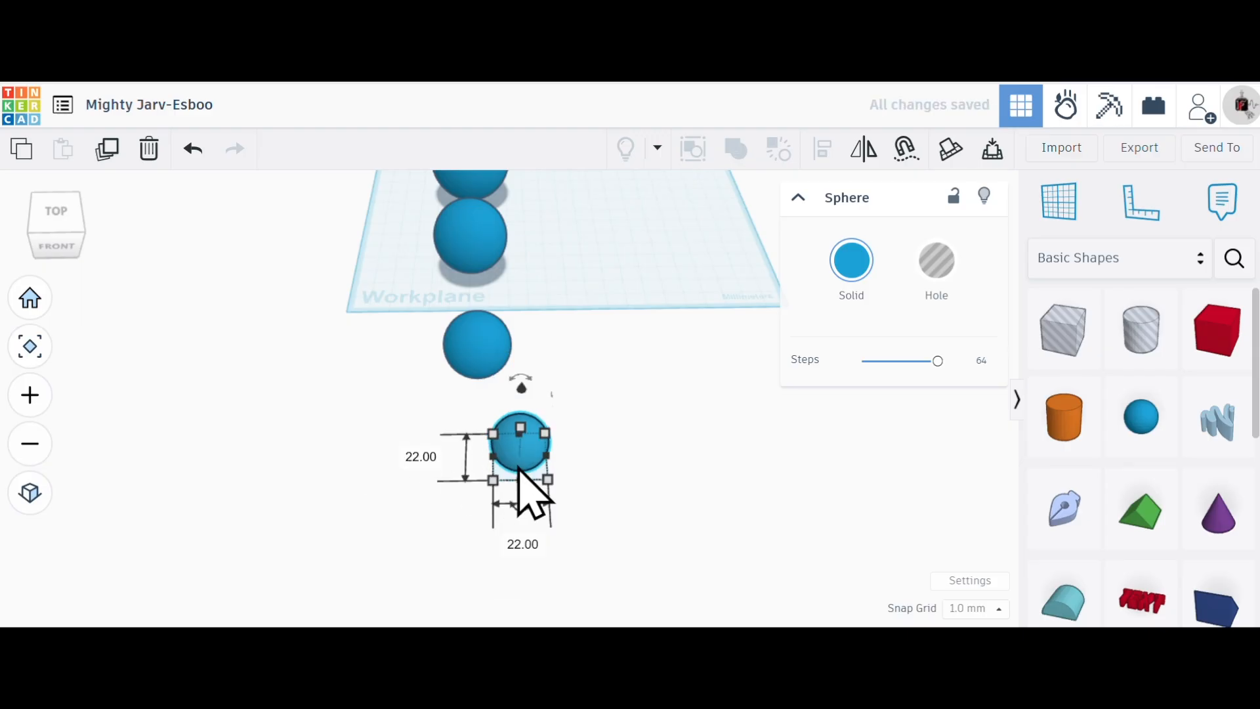
- Line up the 22 mm sphere with the row, shift the 29 mm sphere slightly back, and clear the selection
left_click_drag(516, 462, 465, 443)
left_click_drag(498, 329, 497, 319)
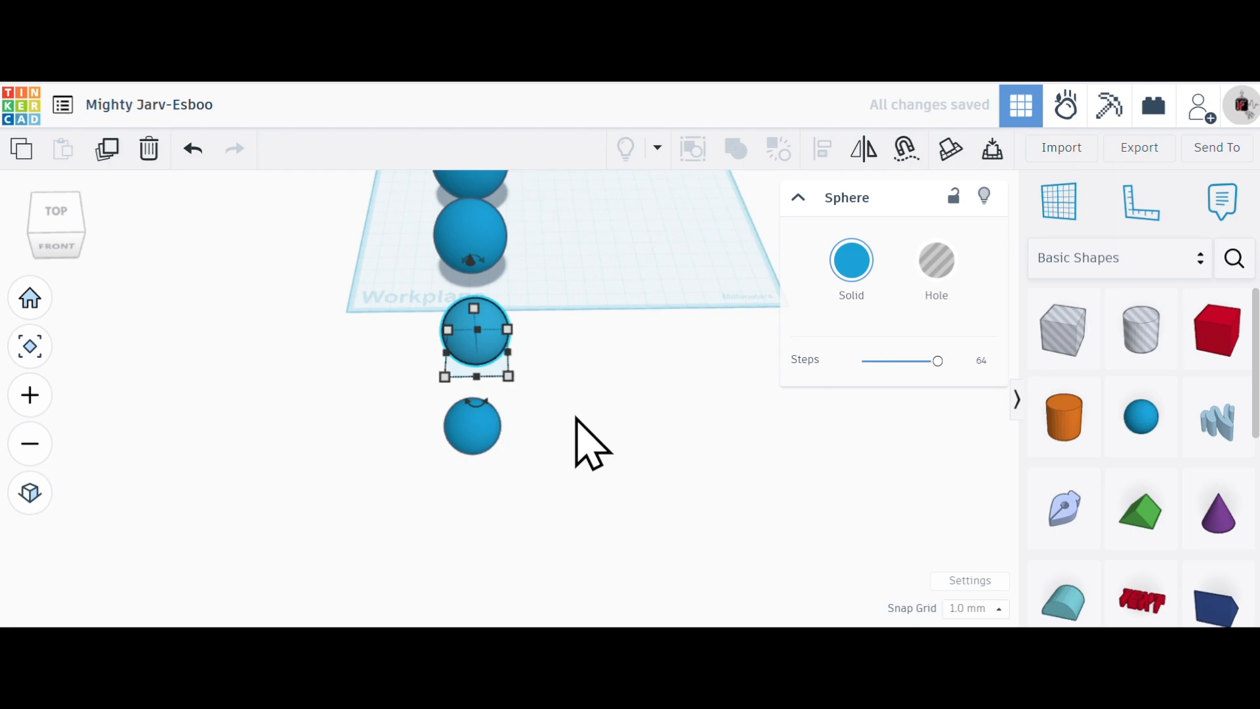
left_click(564, 441)
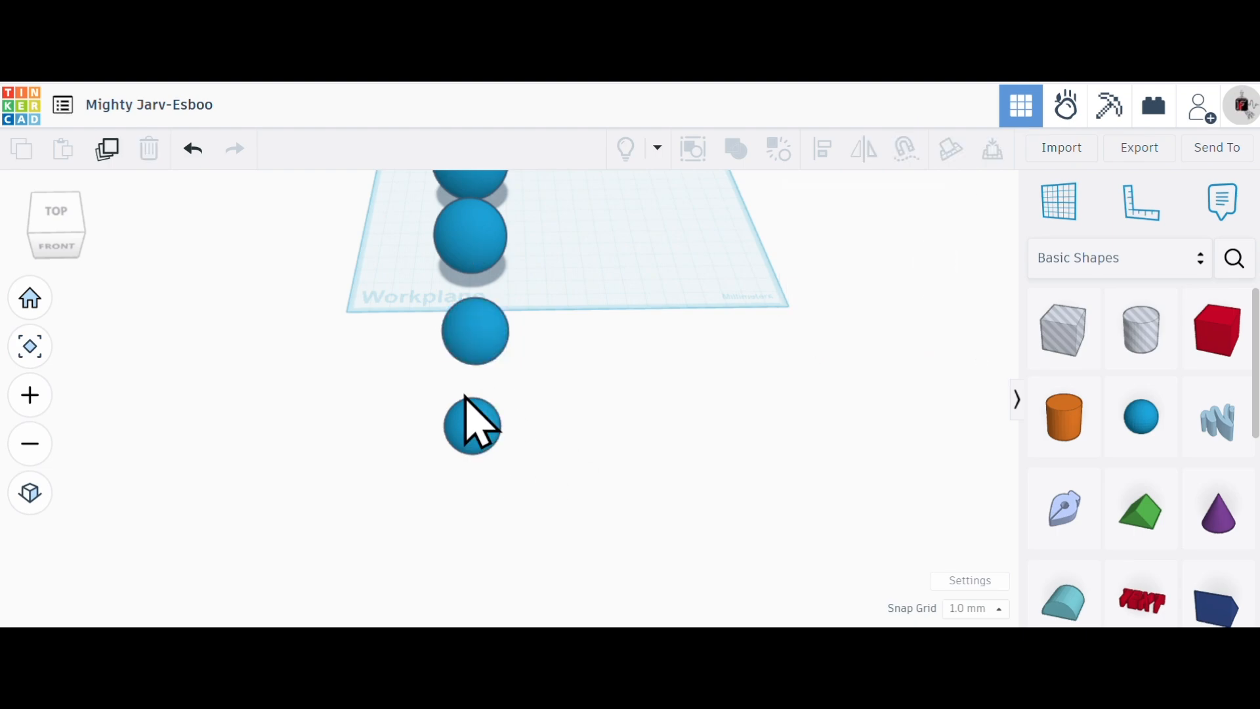
- Check the width, depth and height of the largest sphere at the far end of the row
scroll(506, 370, "up", 2)
scroll(549, 332, "down", 8)
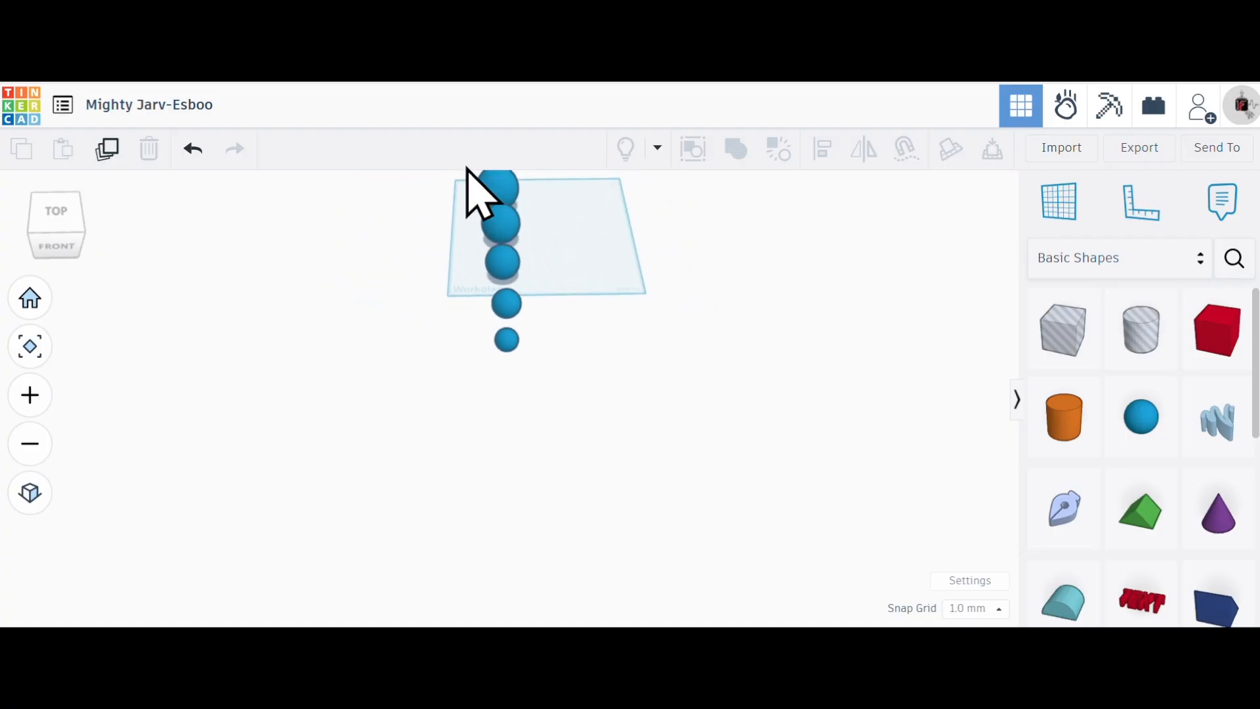
scroll(492, 200, "up", 5)
left_click(496, 208)
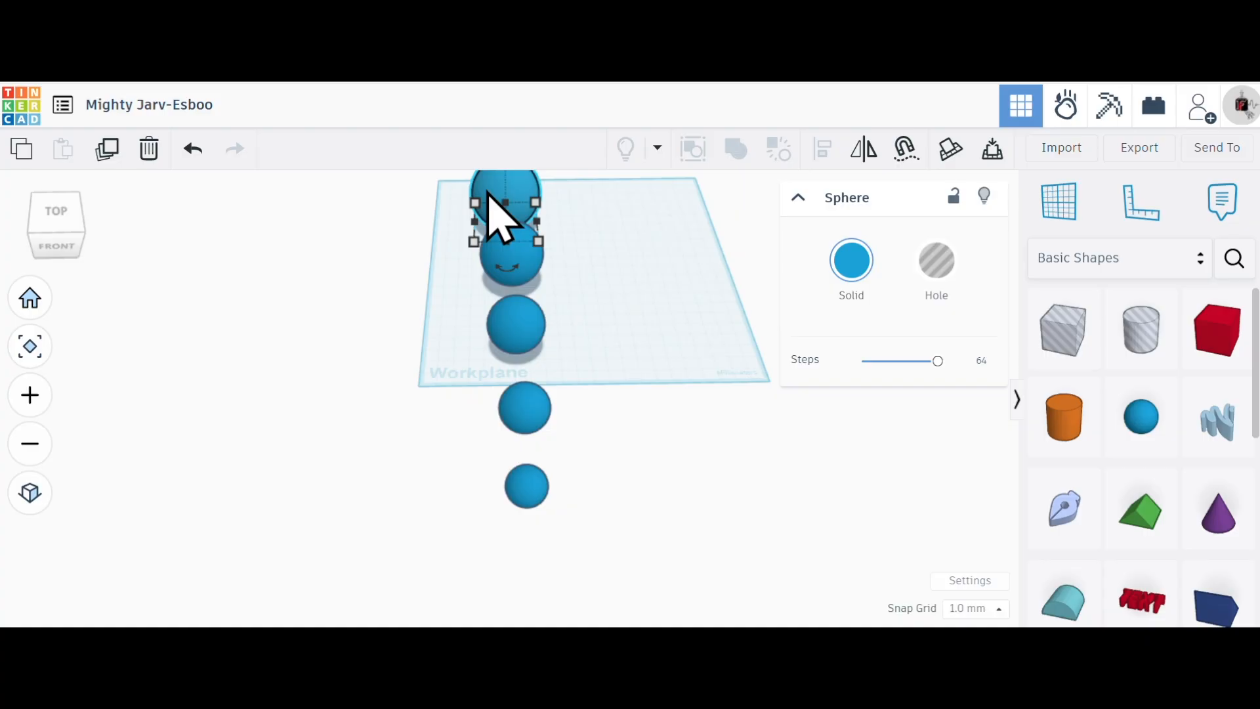
mouse_move(474, 242)
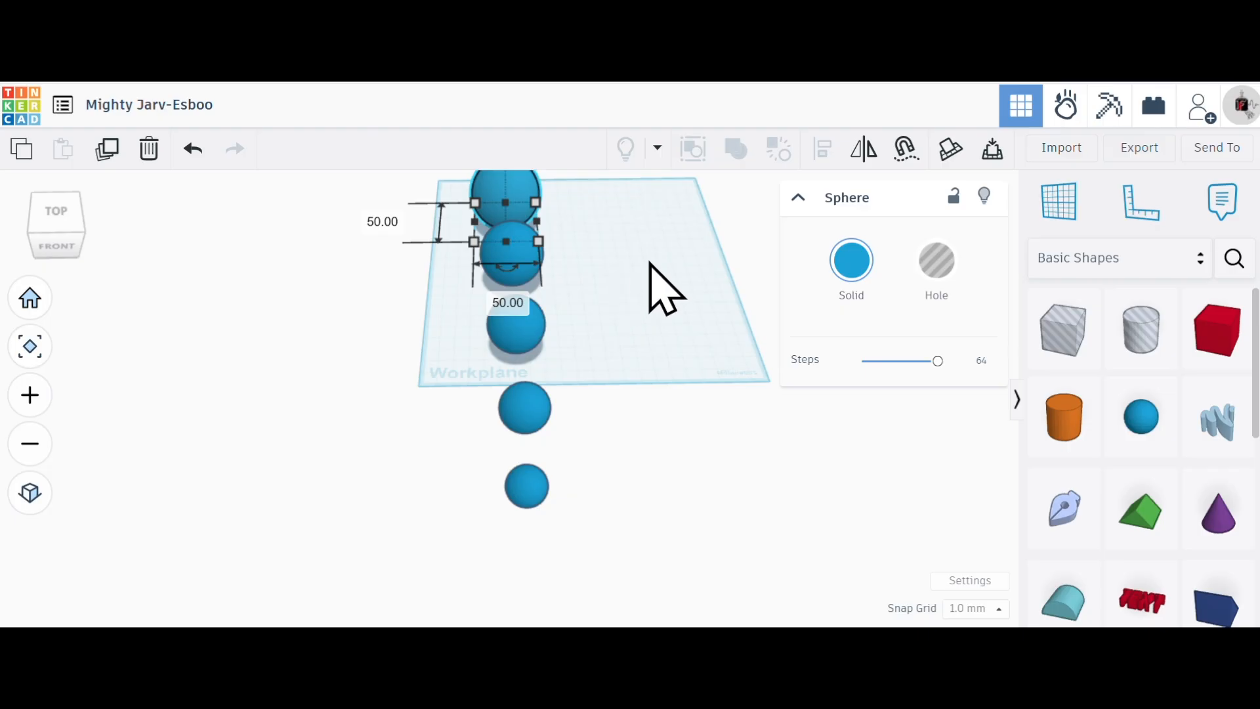
scroll(695, 529, "down", 3)
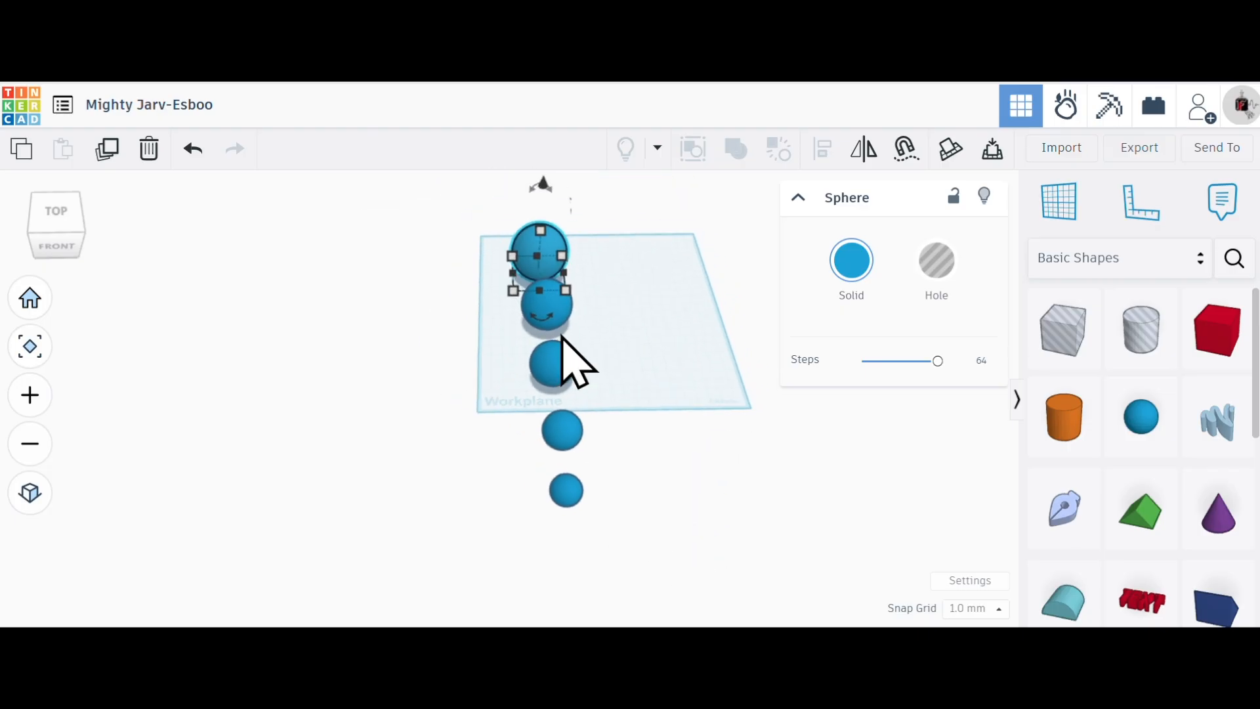
scroll(566, 203, "up", 1)
scroll(567, 205, "up", 5)
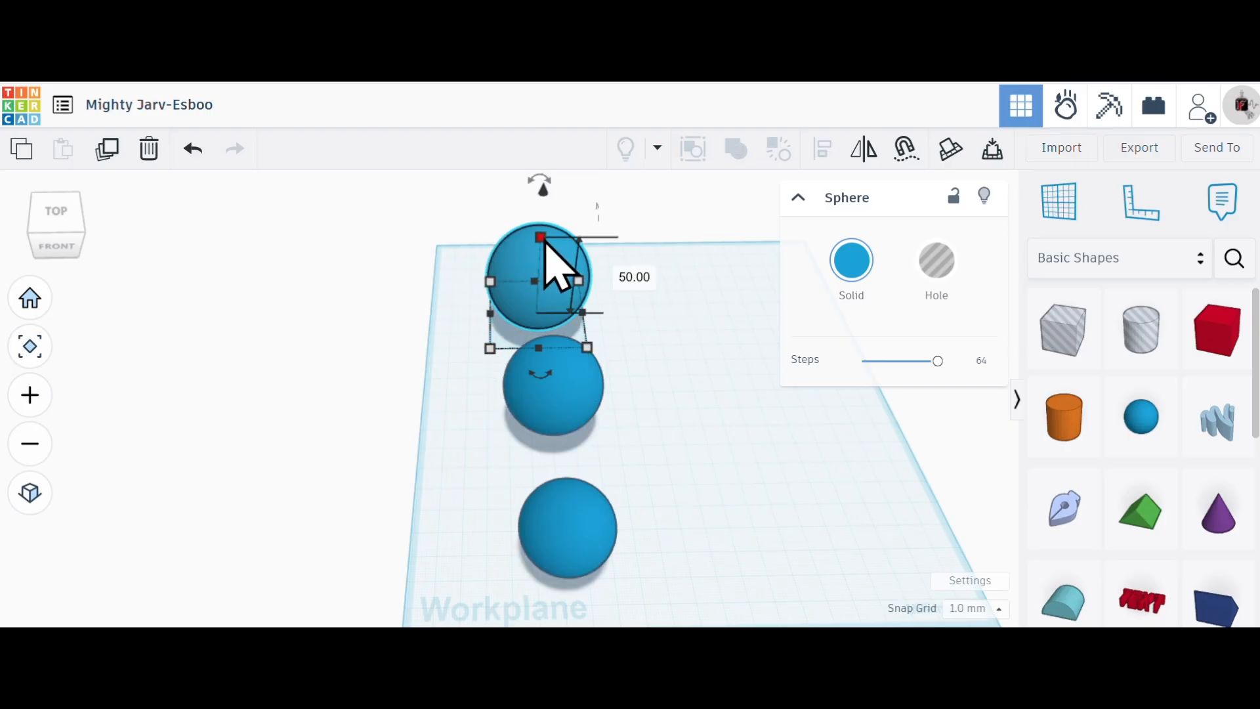
left_click(664, 402)
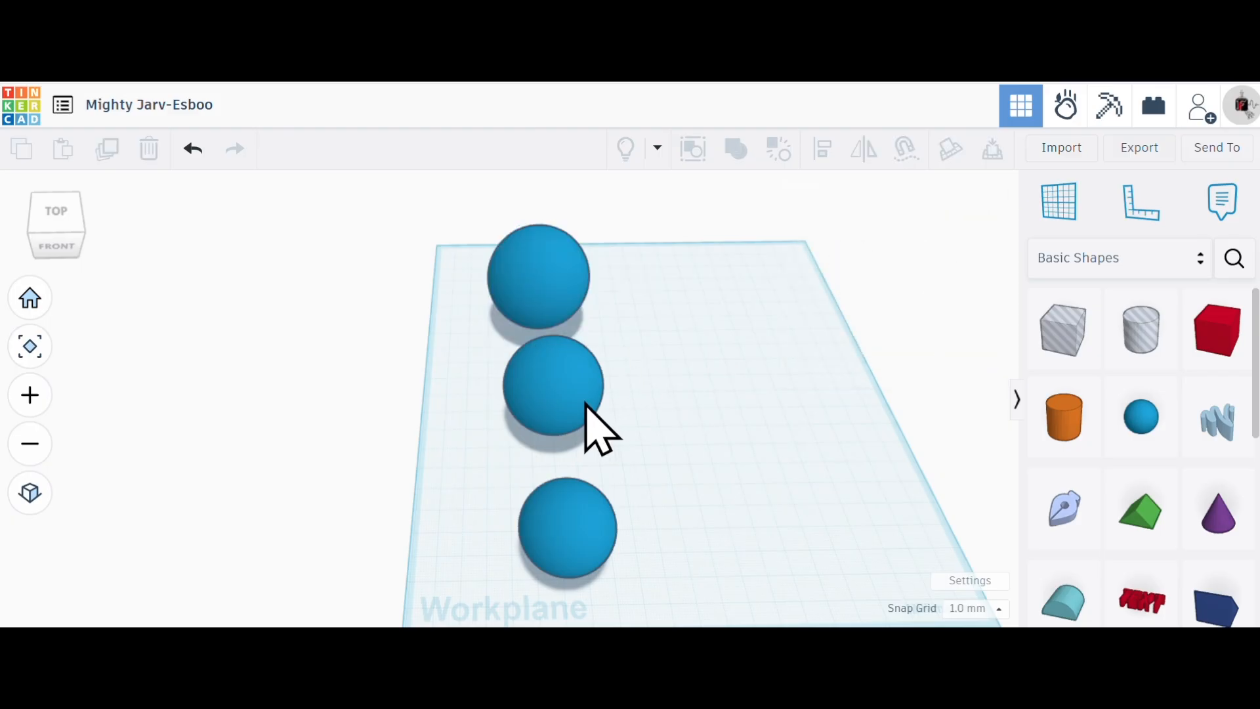
- Check the heights of the four smaller spheres one after another, from the second to the fifth
left_click(586, 407)
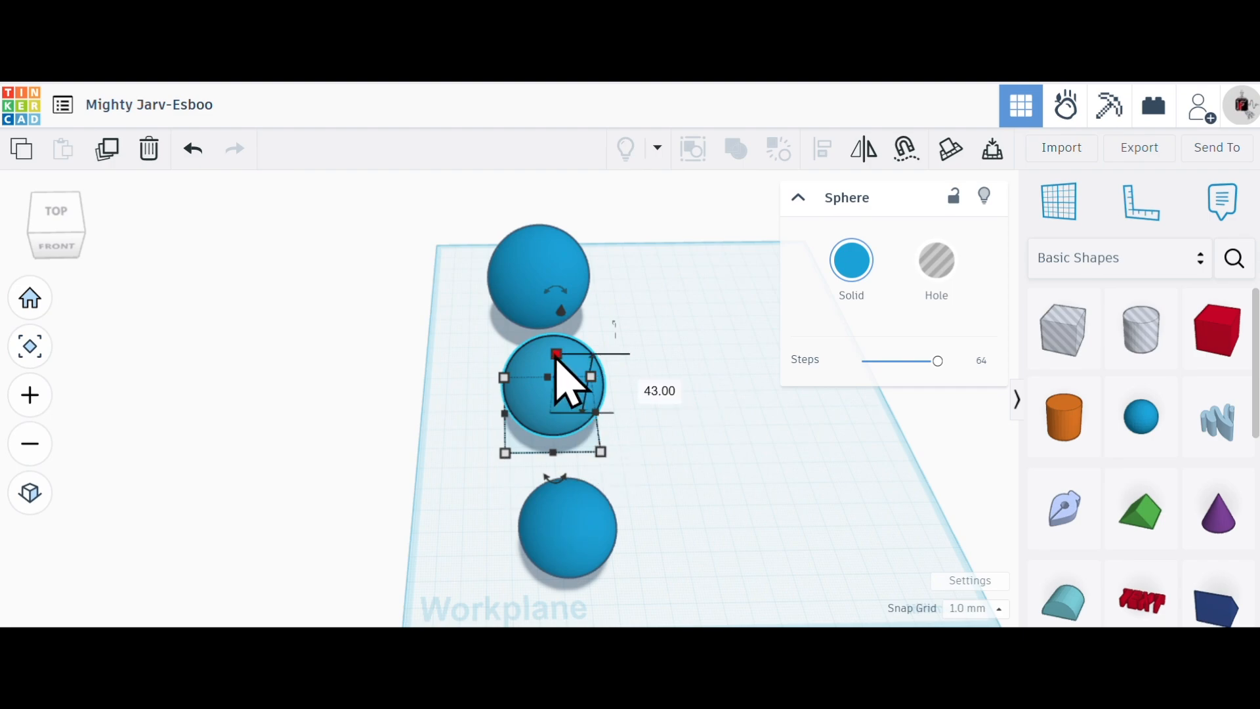
left_click(597, 535)
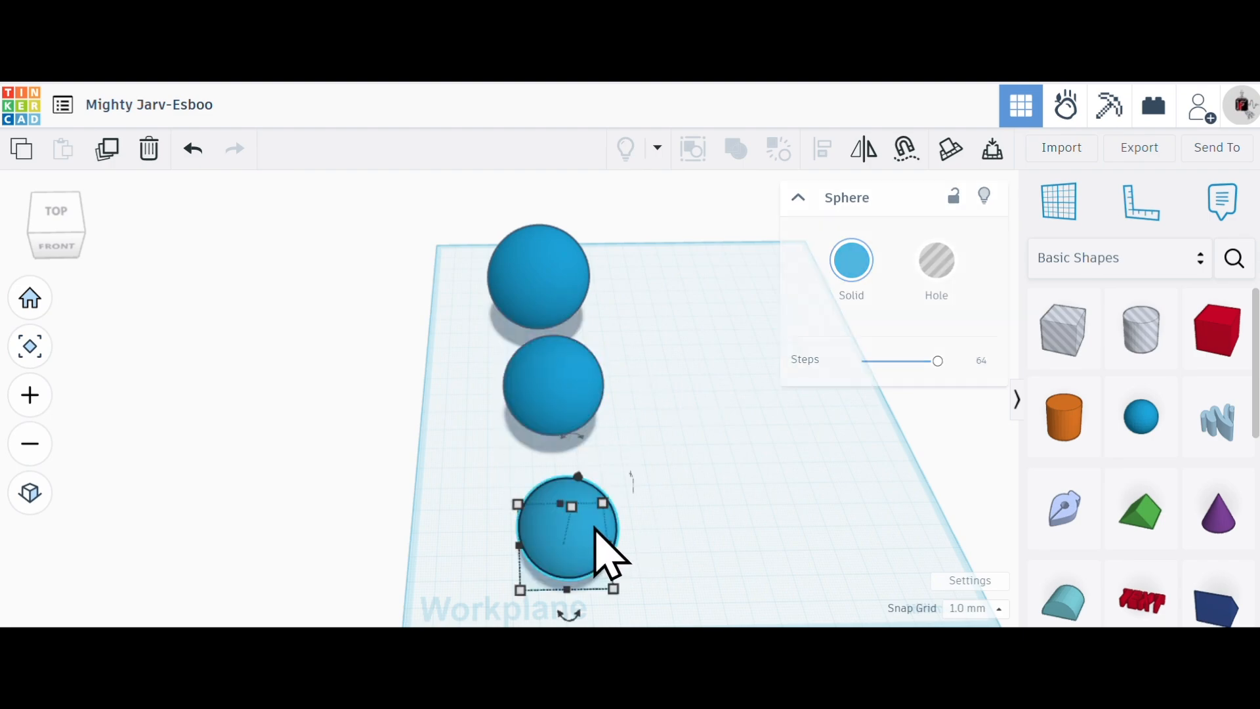
scroll(647, 486, "down", 4)
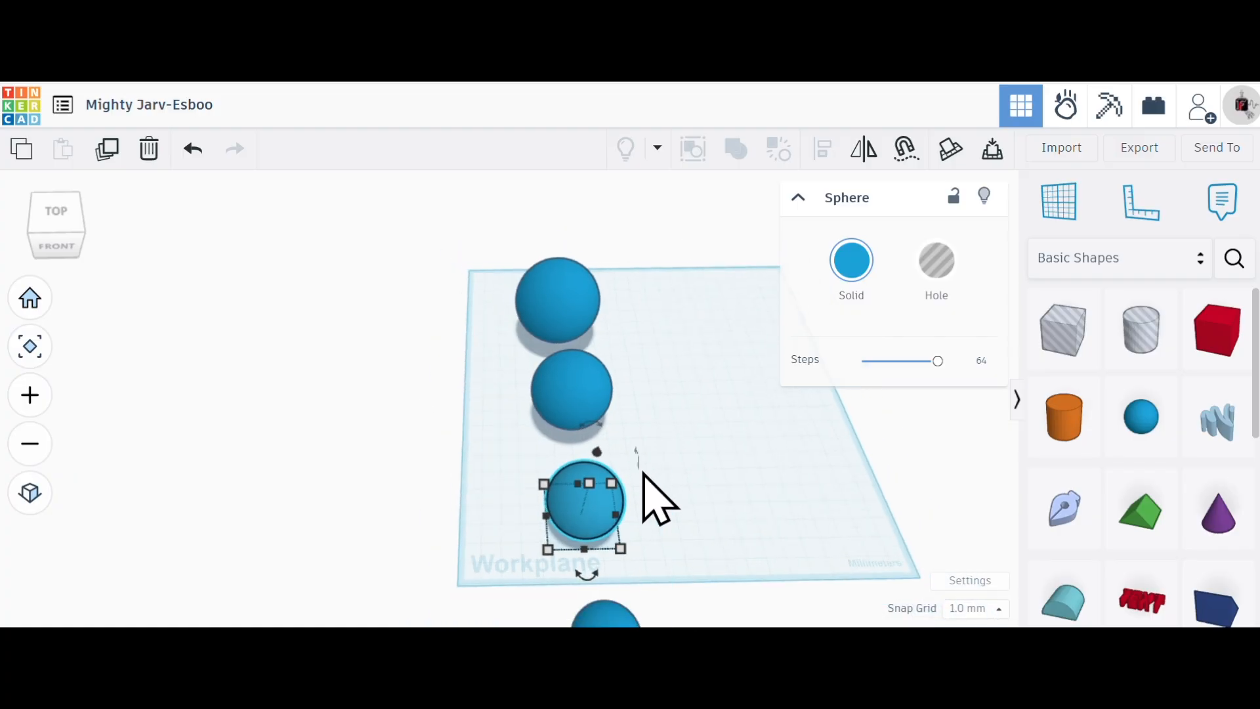
scroll(645, 520, "up", 5)
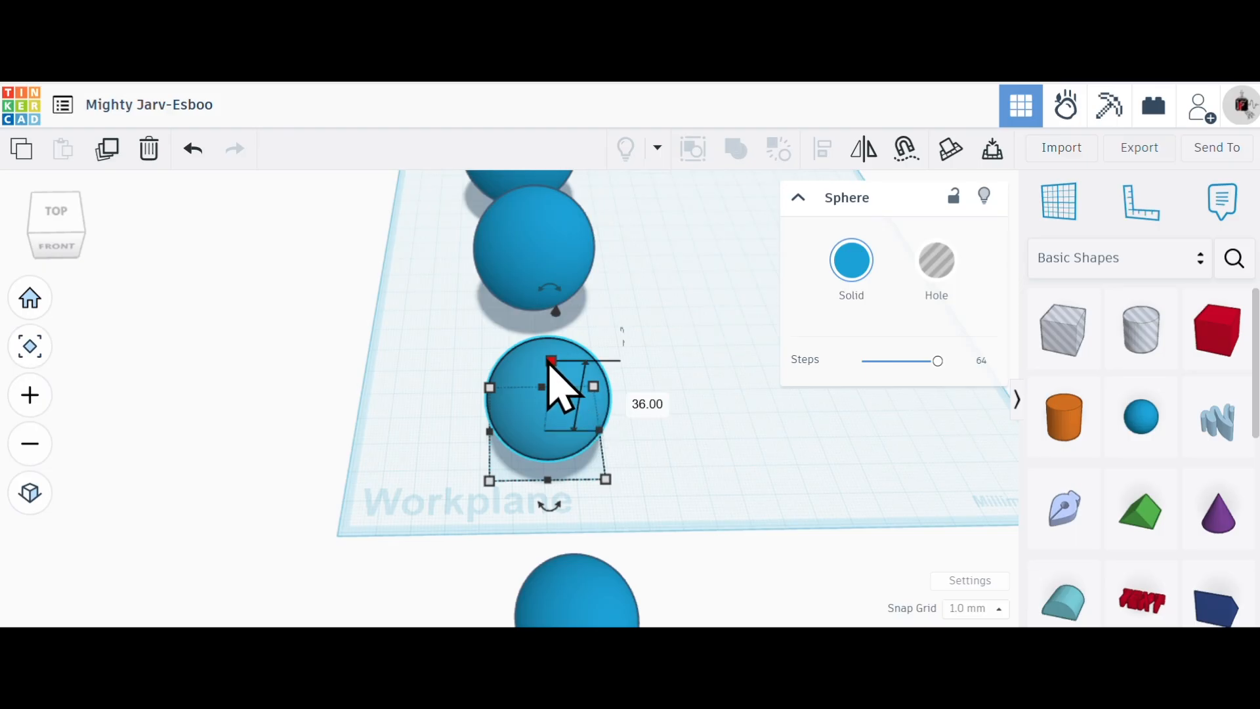
scroll(630, 422, "down", 5)
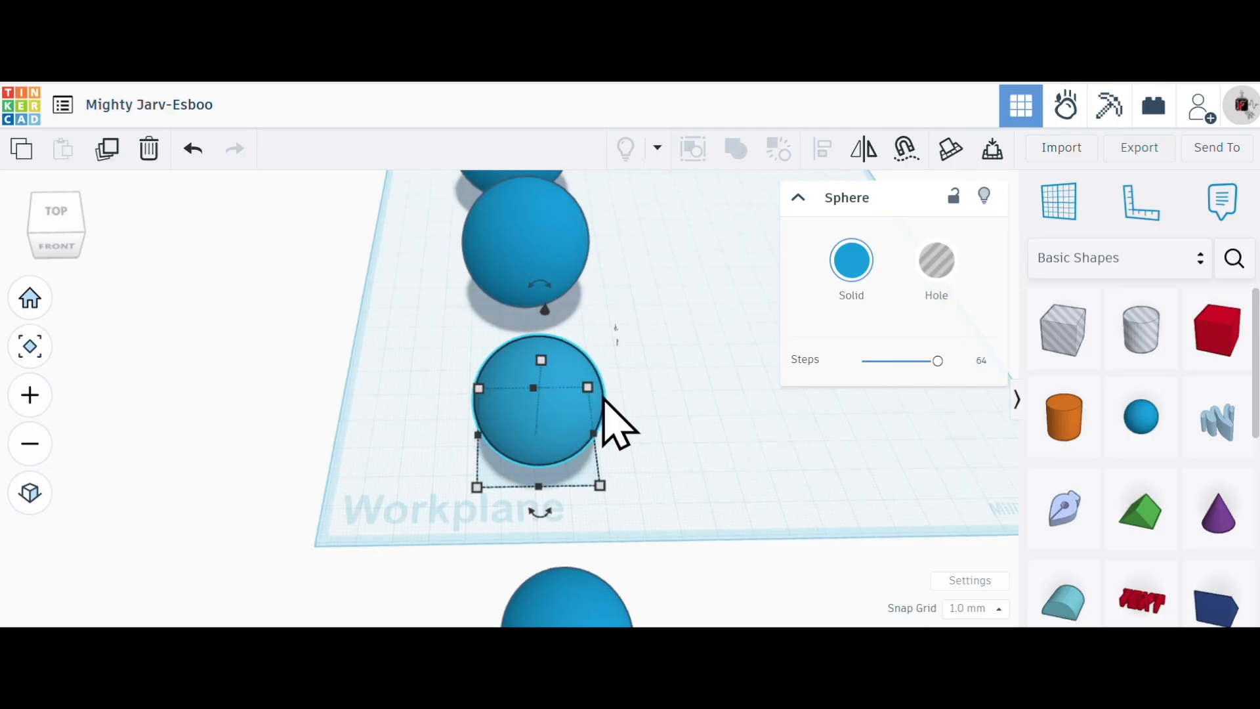
scroll(518, 545, "down", 1)
scroll(560, 607, "up", 5)
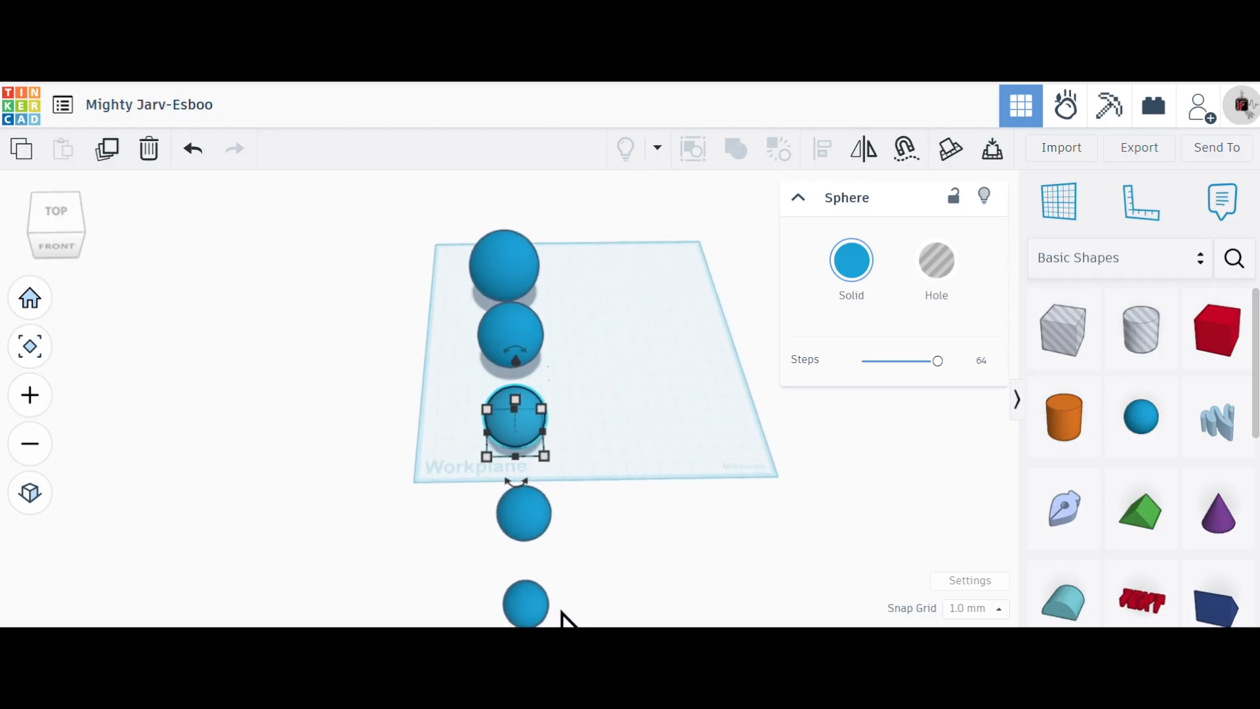
scroll(558, 545, "up", 1)
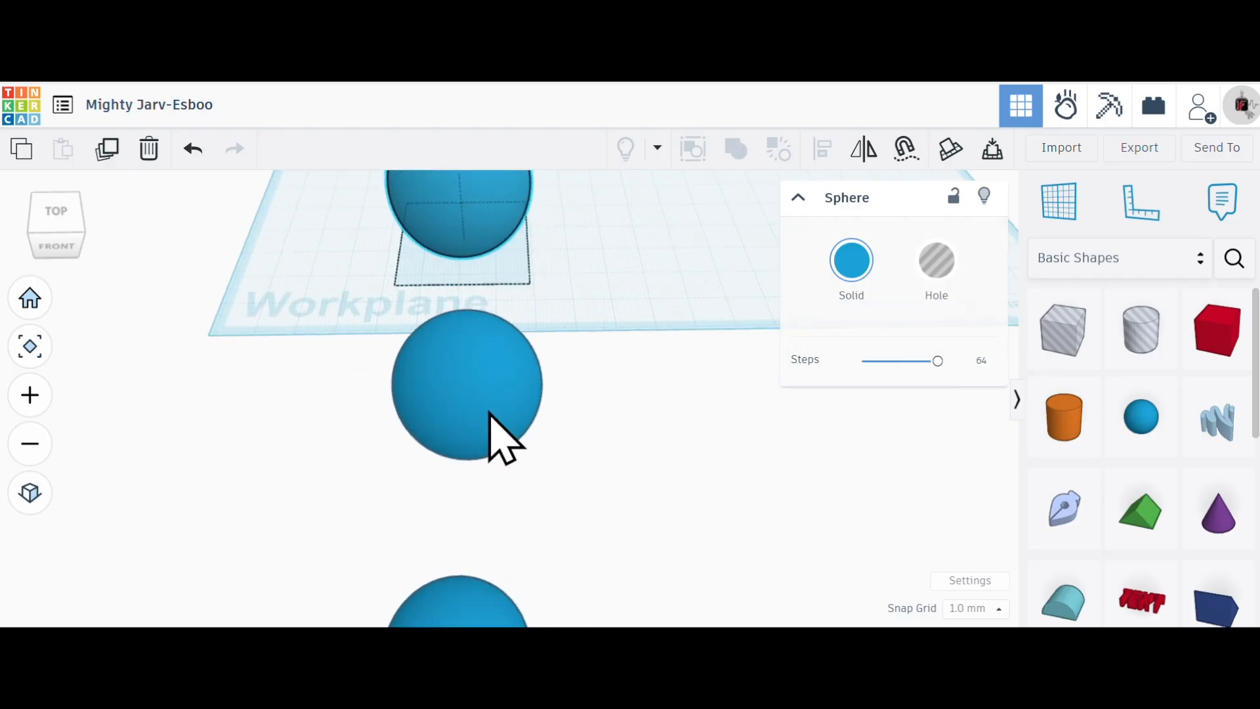
left_click(504, 446)
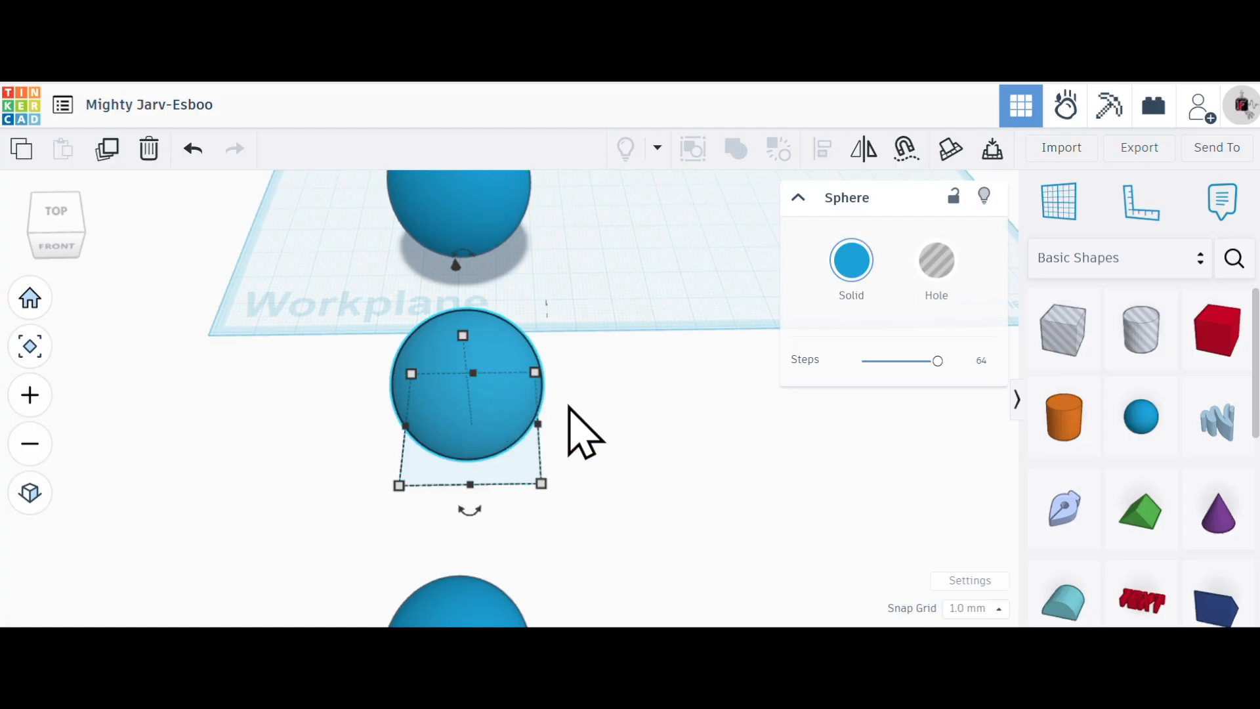
scroll(588, 459, "down", 3)
scroll(542, 557, "up", 4)
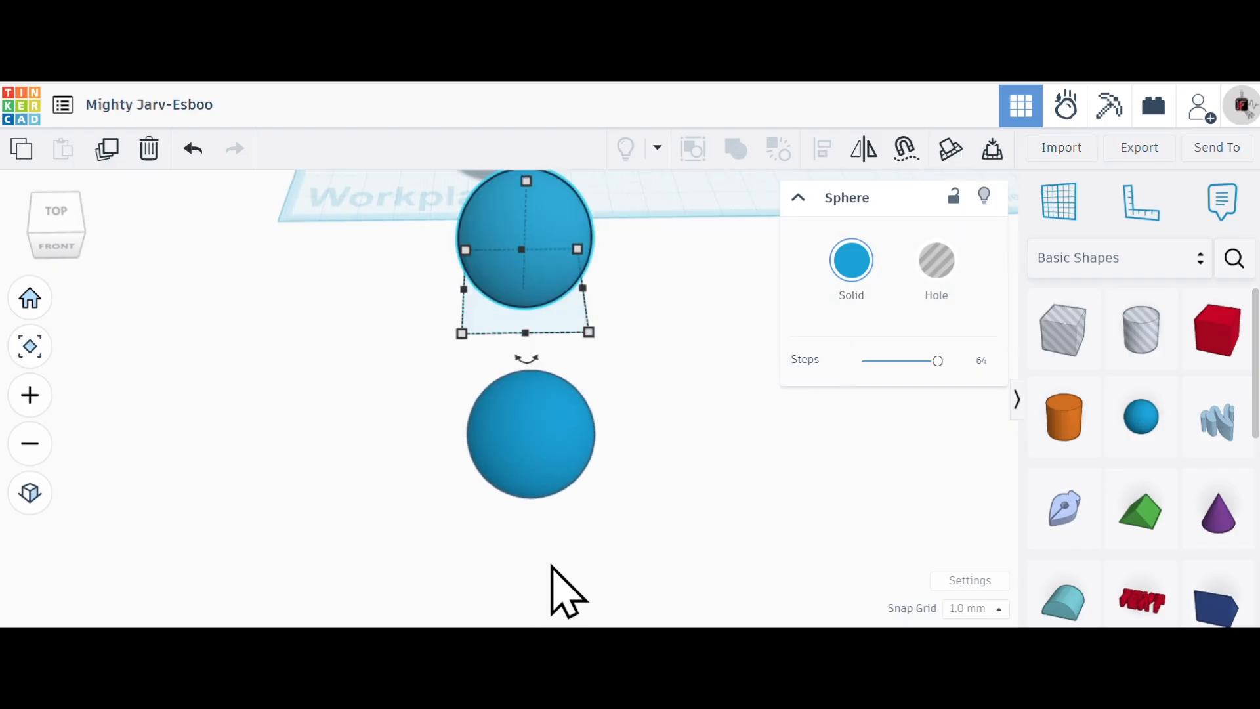
left_click(547, 473)
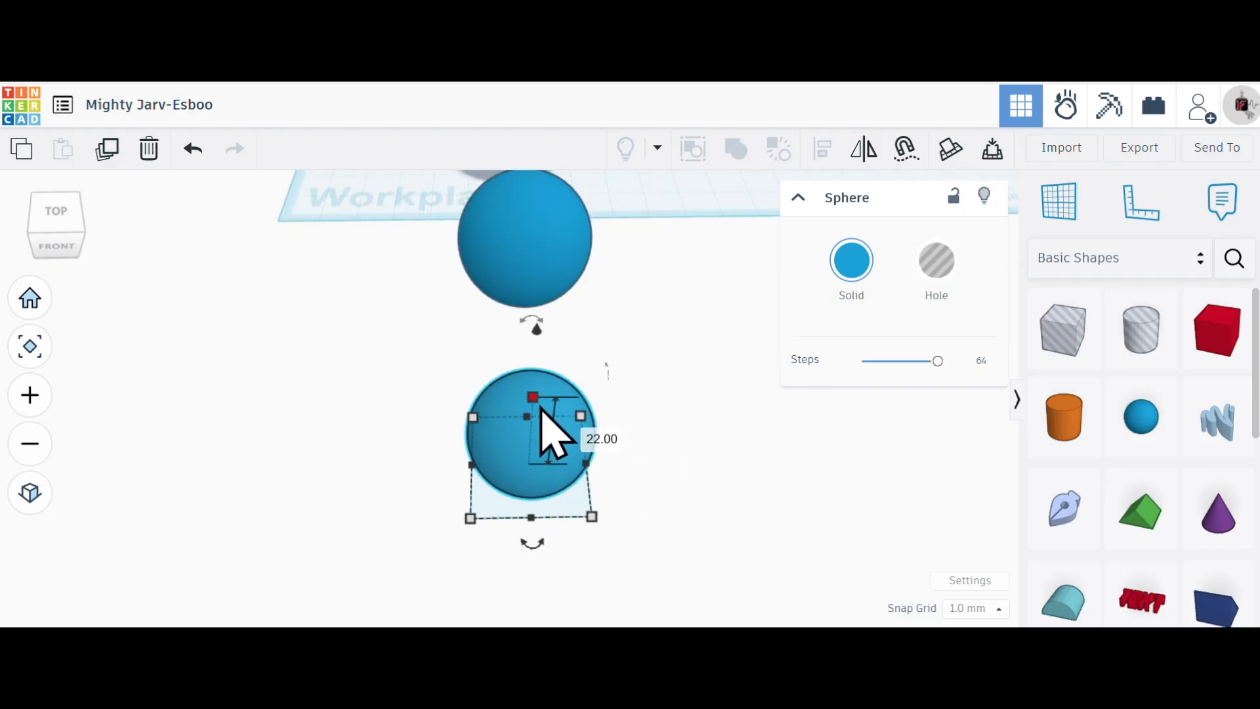
left_click(675, 492)
scroll(675, 460, "up", 3)
scroll(650, 407, "down", 5)
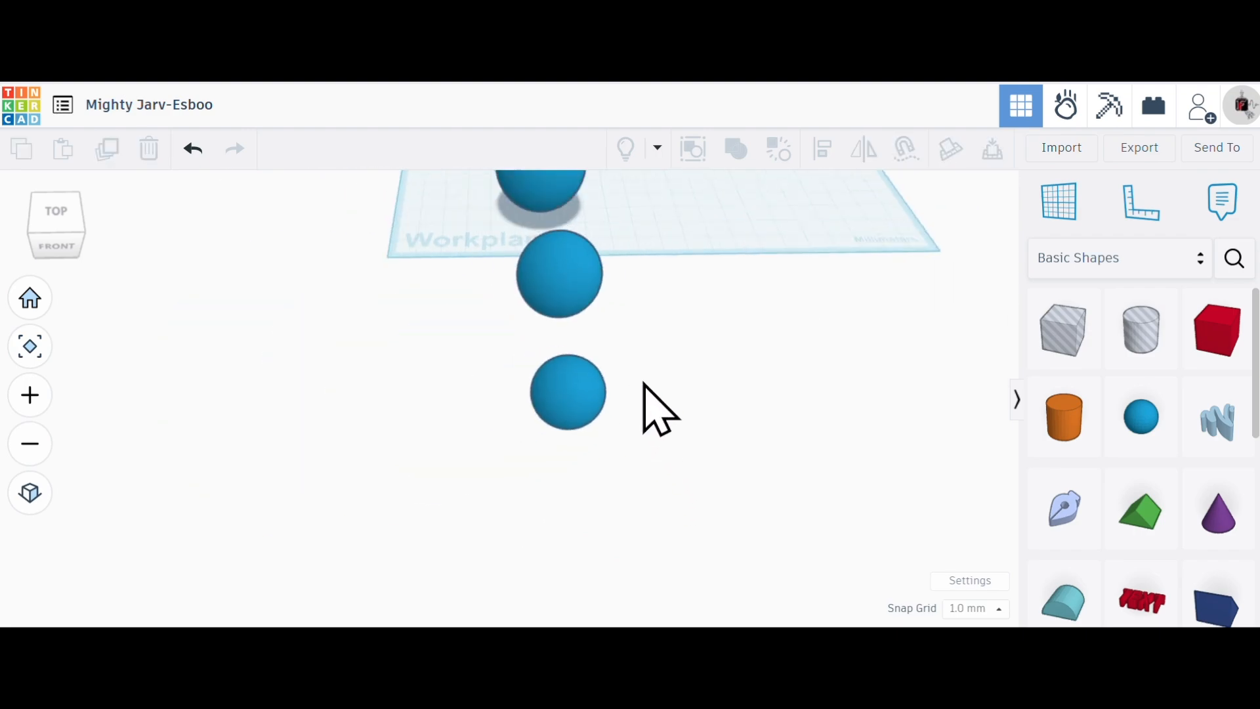
scroll(660, 410, "down", 6)
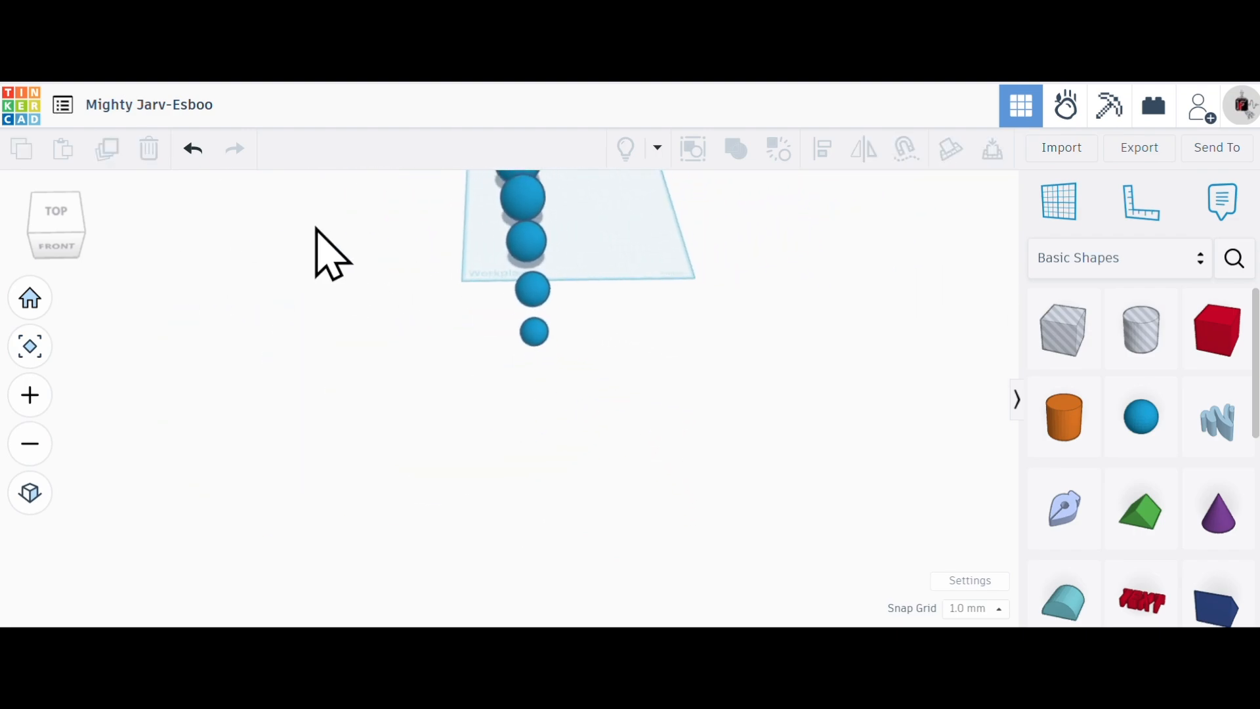
scroll(316, 227, "down", 3)
scroll(572, 172, "up", 5)
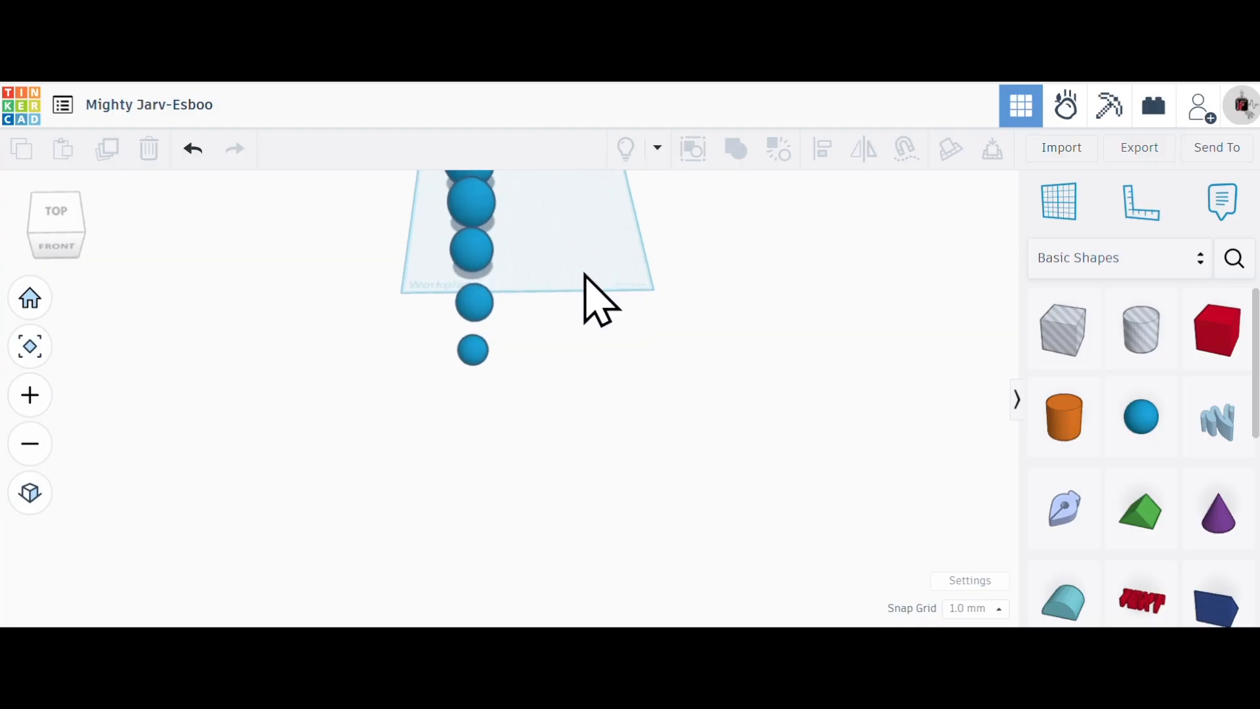
scroll(518, 558, "down", 5)
scroll(529, 256, "up", 2)
scroll(532, 253, "up", 5)
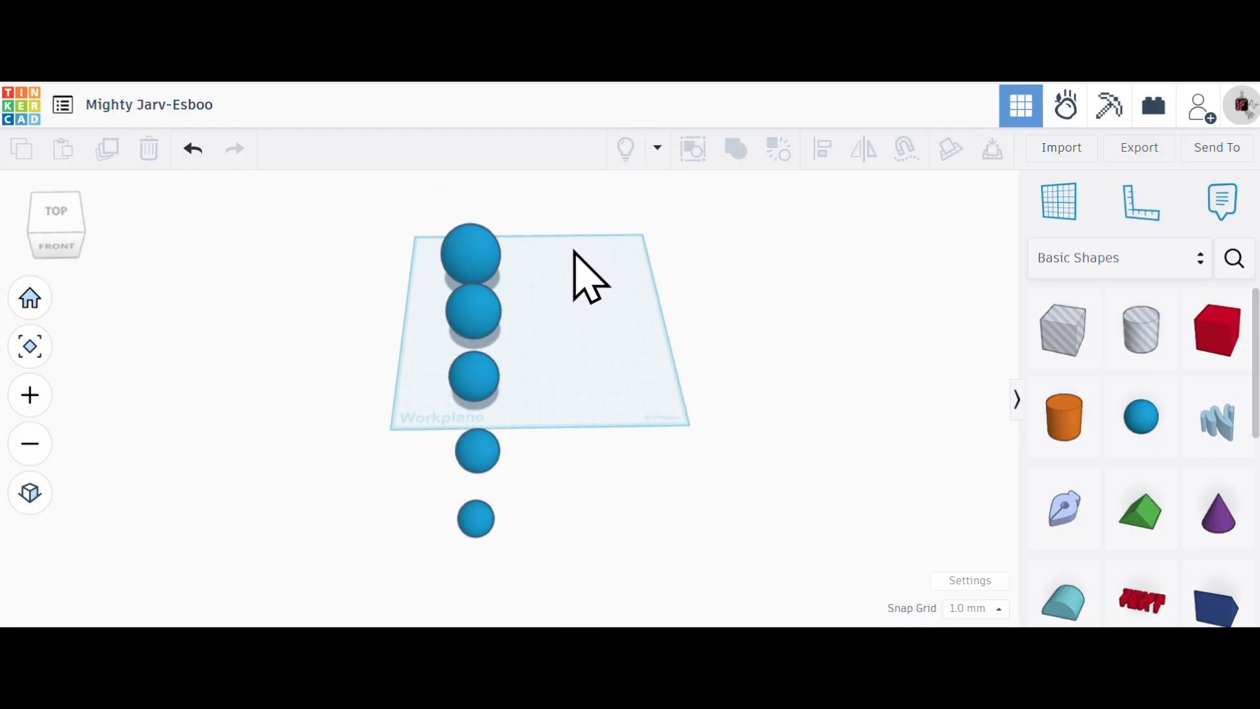
scroll(575, 256, "up", 3)
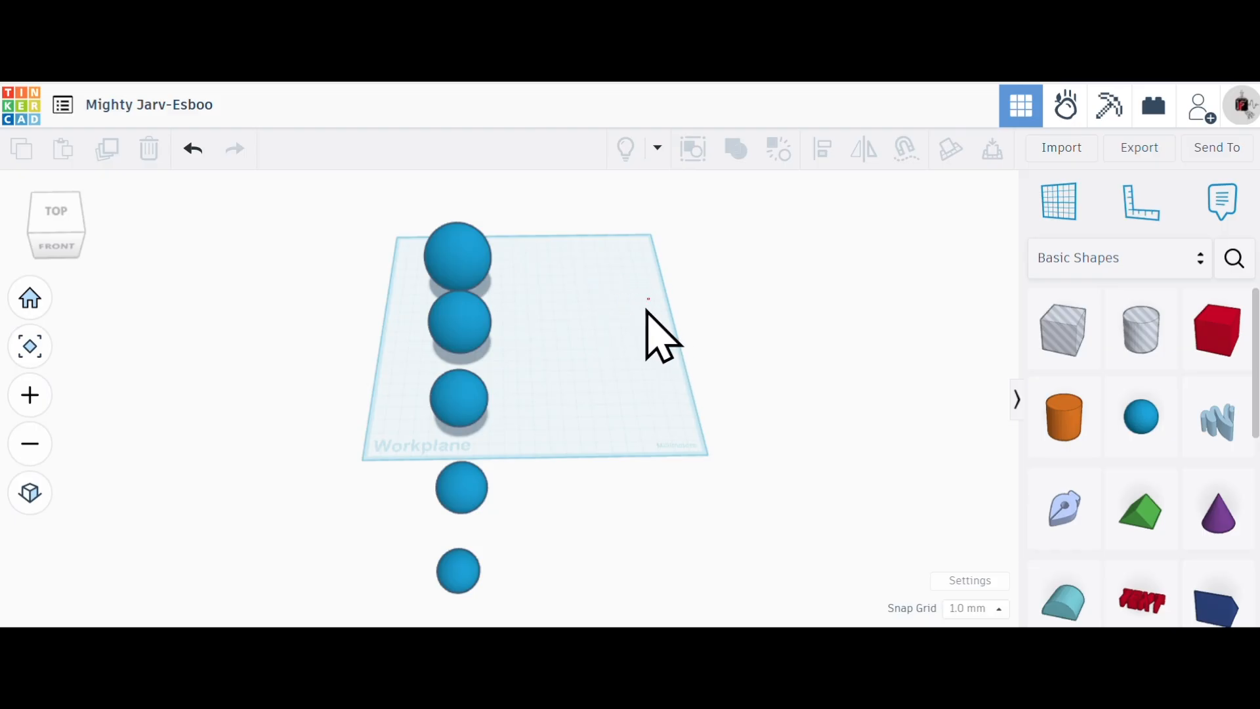
- Reset to the home view and fit the whole row of five spheres in view
left_click(30, 299)
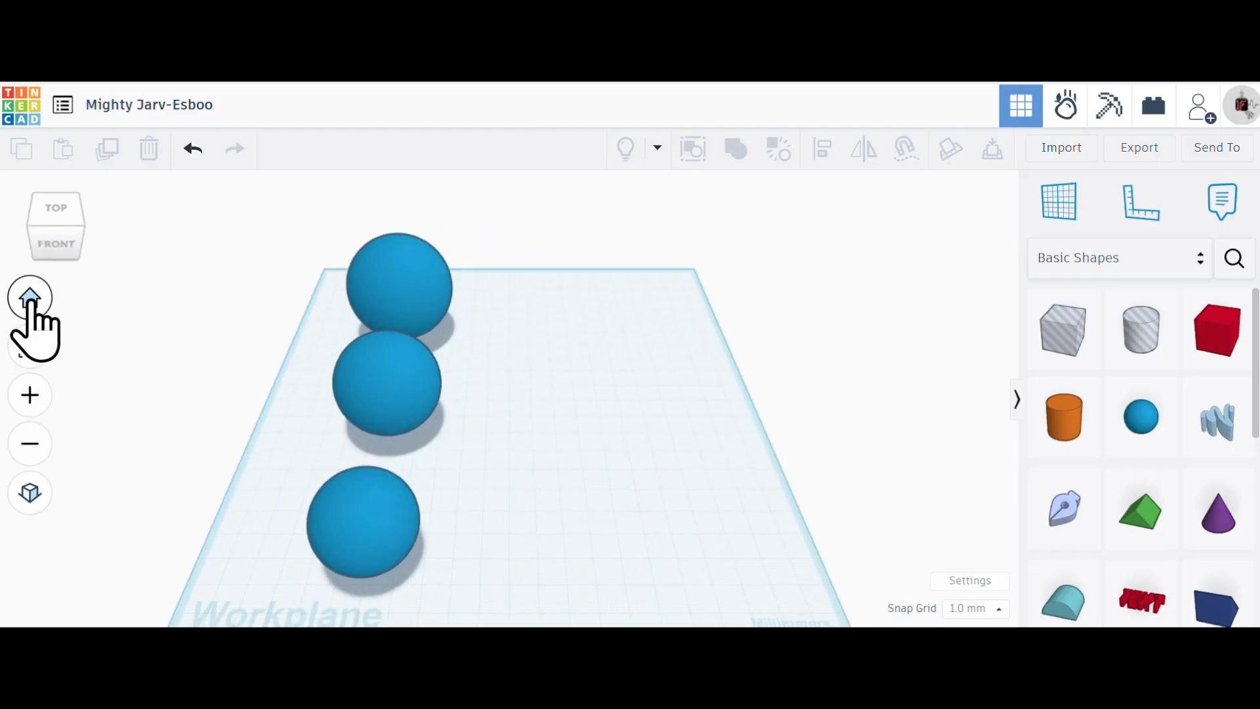
left_click(31, 355)
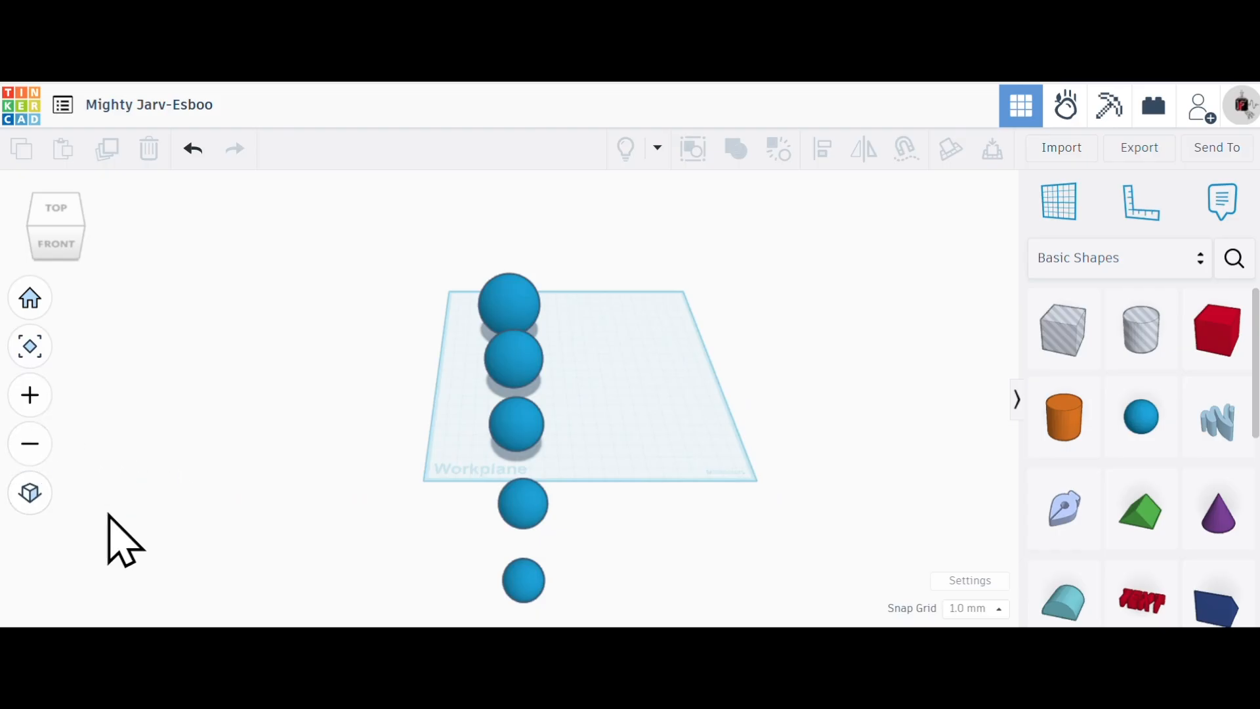
scroll(755, 473, "up", 1)
scroll(780, 515, "up", 2)
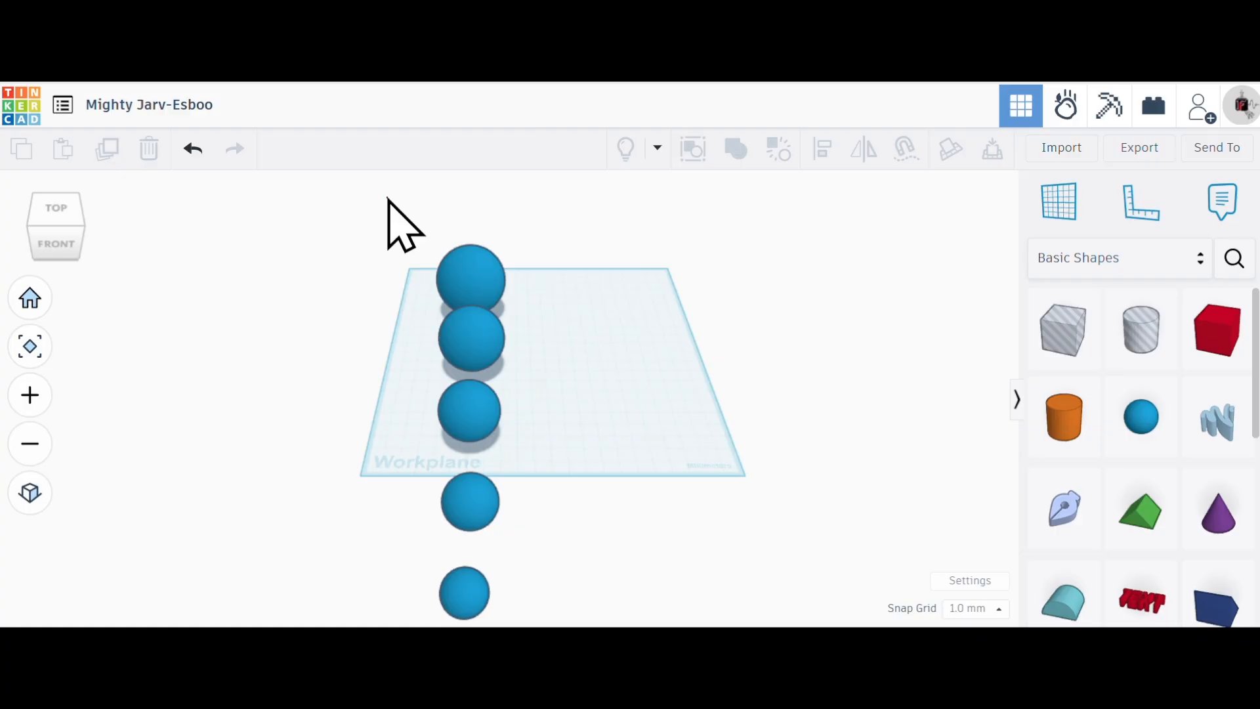
left_click_drag(408, 233, 535, 542)
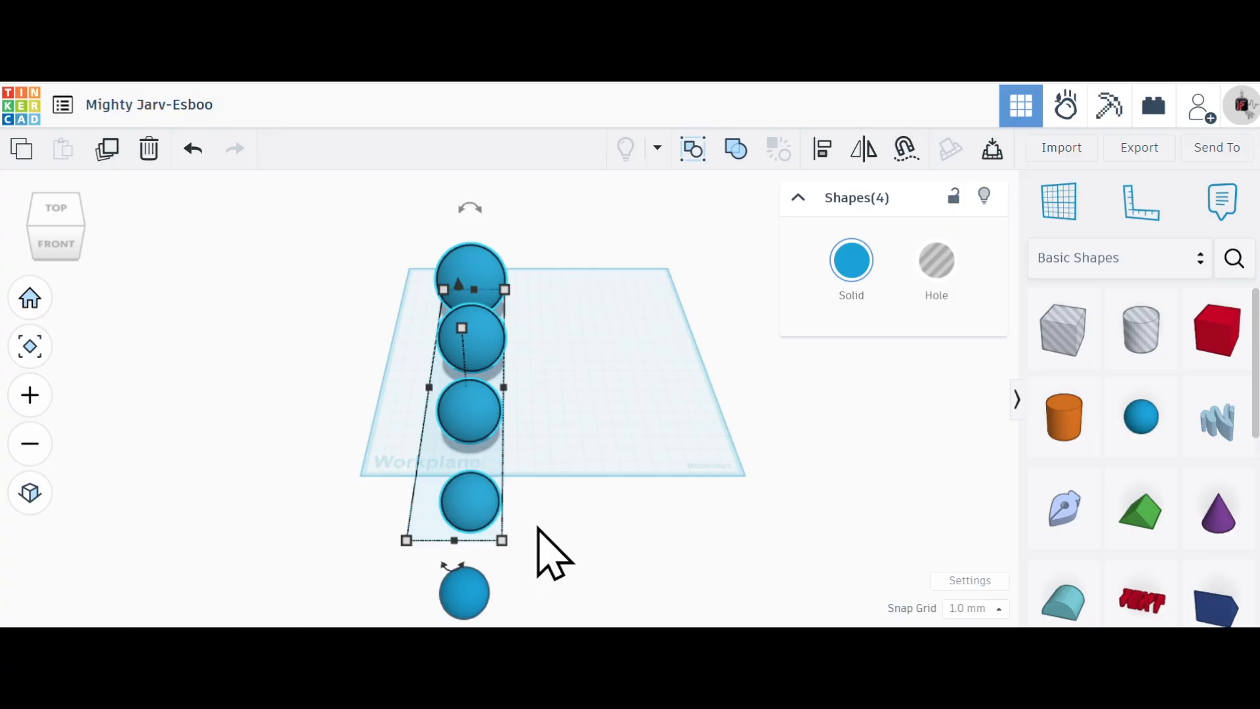
left_click(108, 152)
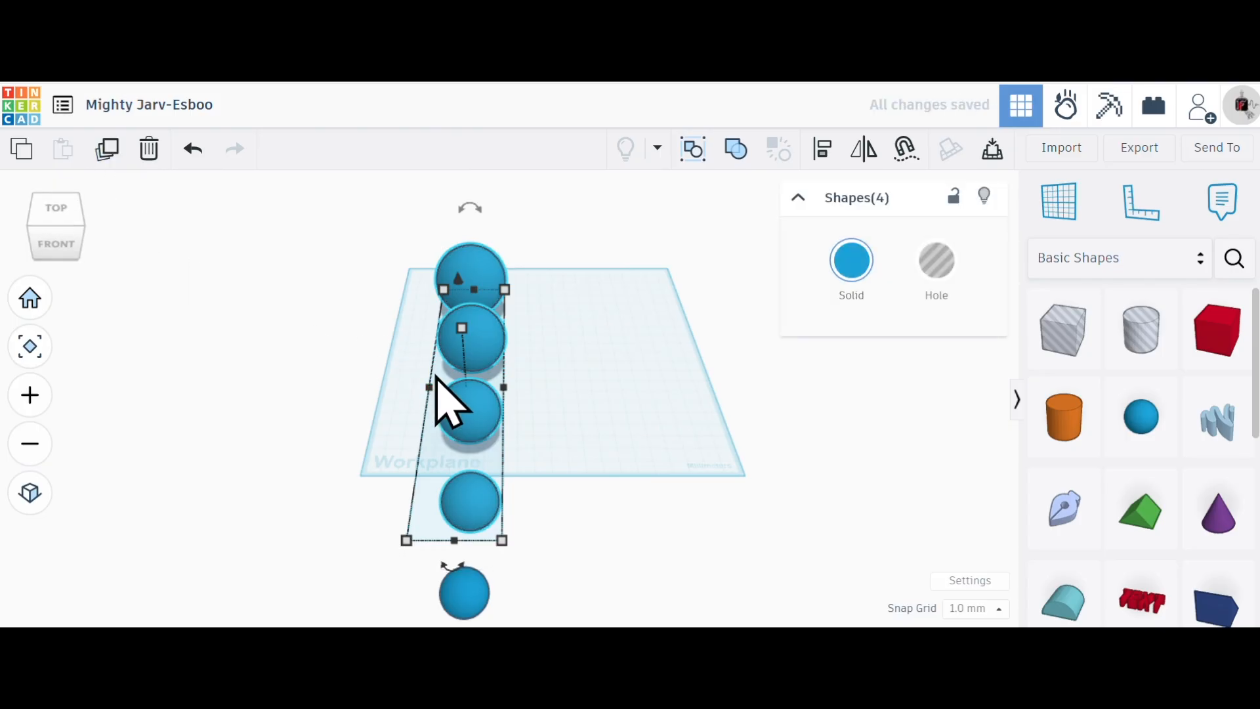
mouse_move(471, 292)
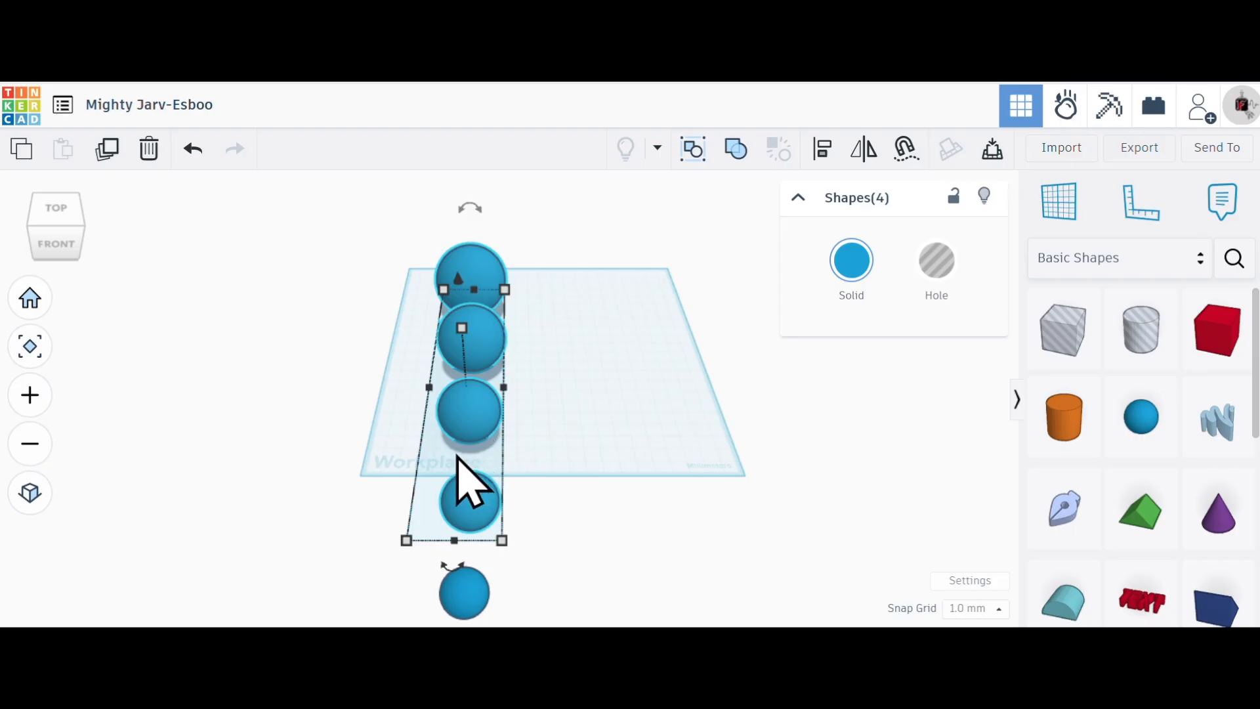
left_click_drag(468, 404, 601, 400)
left_click(193, 150)
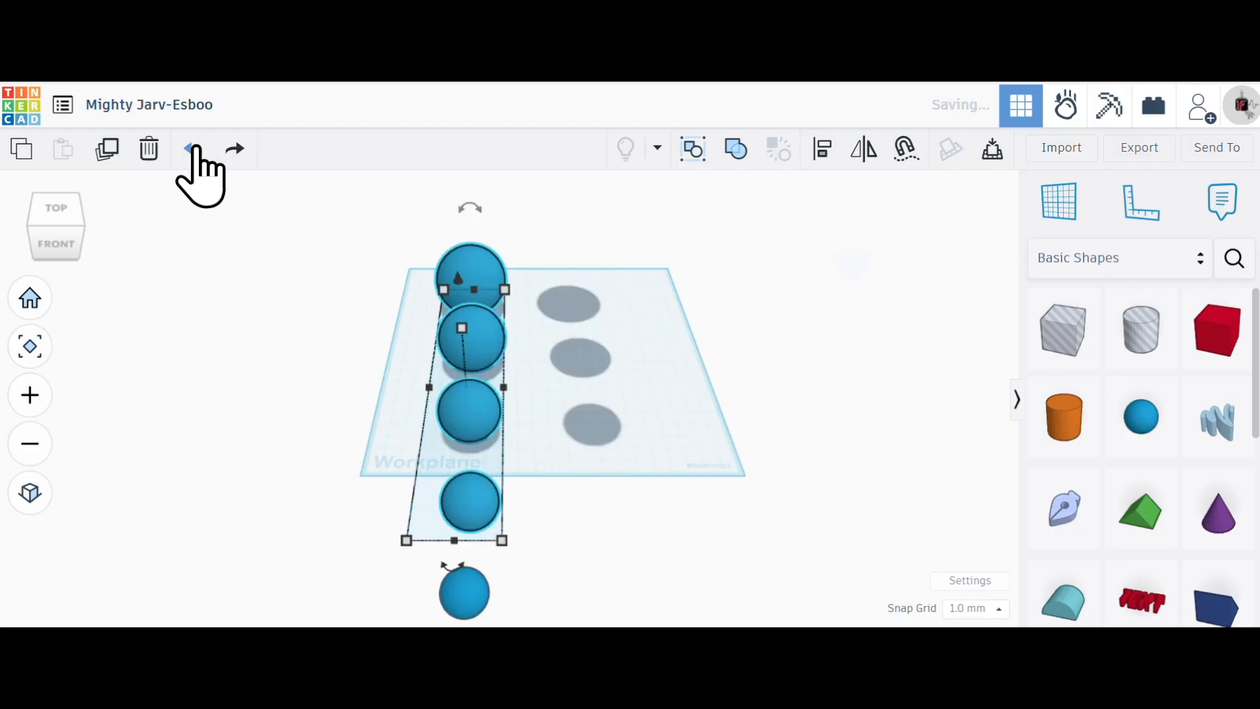
left_click(193, 150)
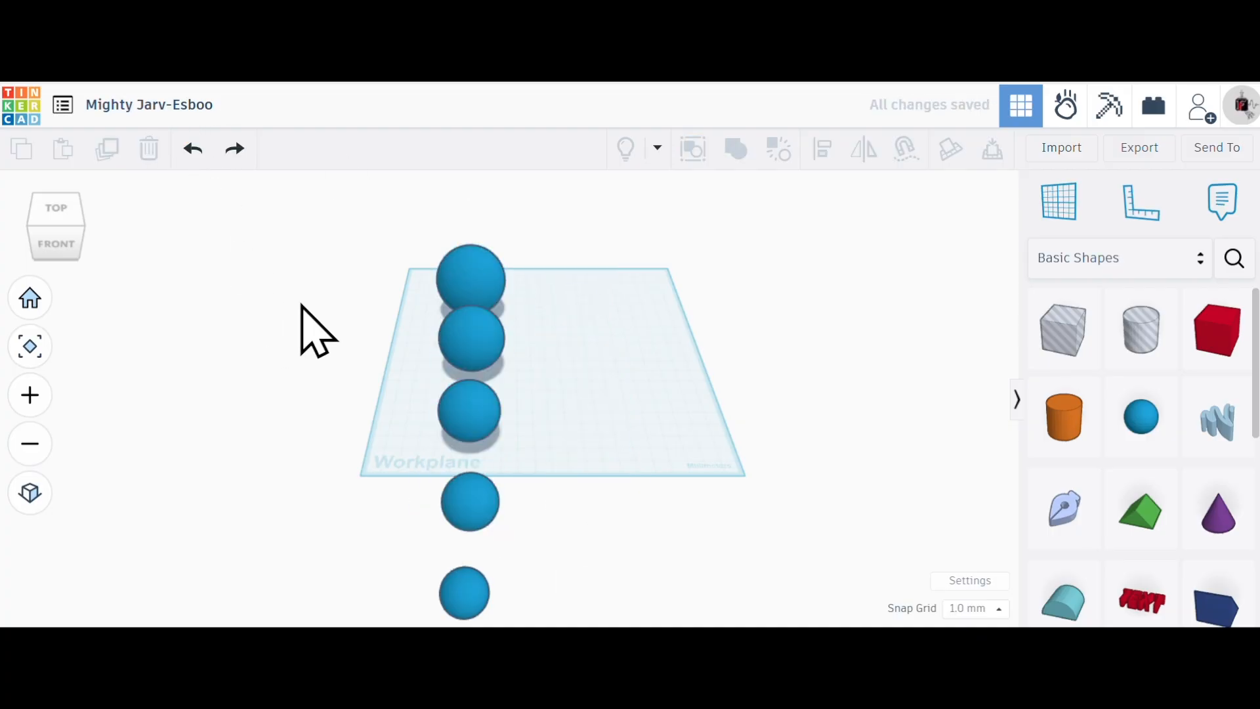
- Duplicate the four largest spheres and move each copy sideways to form a second row beside the originals
left_click_drag(334, 240, 515, 515)
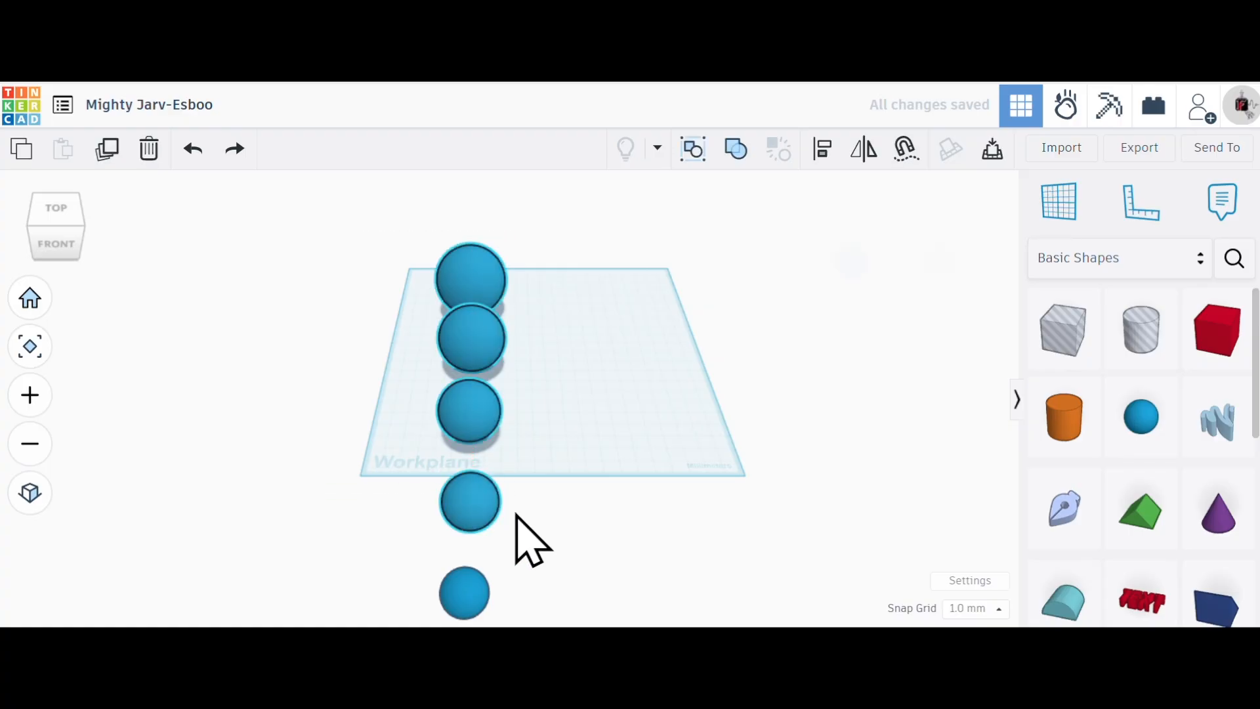
left_click(107, 149)
left_click(368, 362)
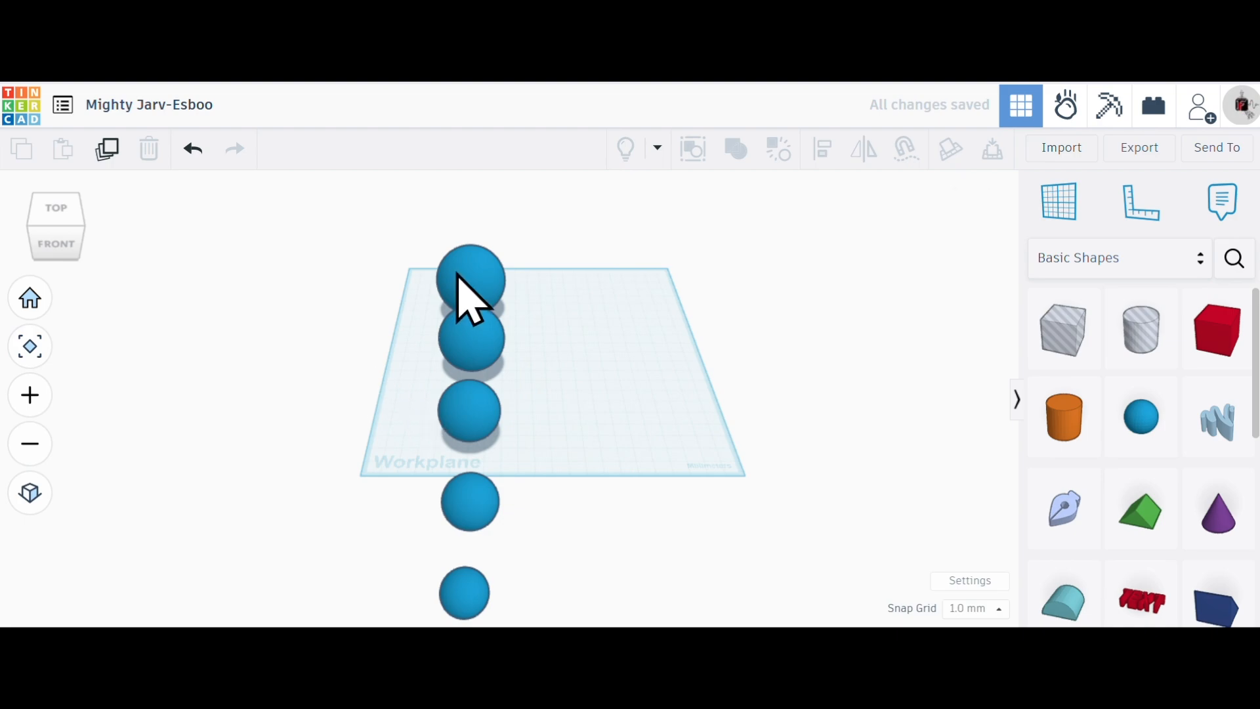
left_click_drag(355, 196, 464, 504)
left_click_drag(471, 259, 591, 262)
left_click_drag(484, 338, 605, 346, "alt")
left_click_drag(478, 415, 619, 415, "alt")
left_click_drag(489, 499, 627, 492, "alt")
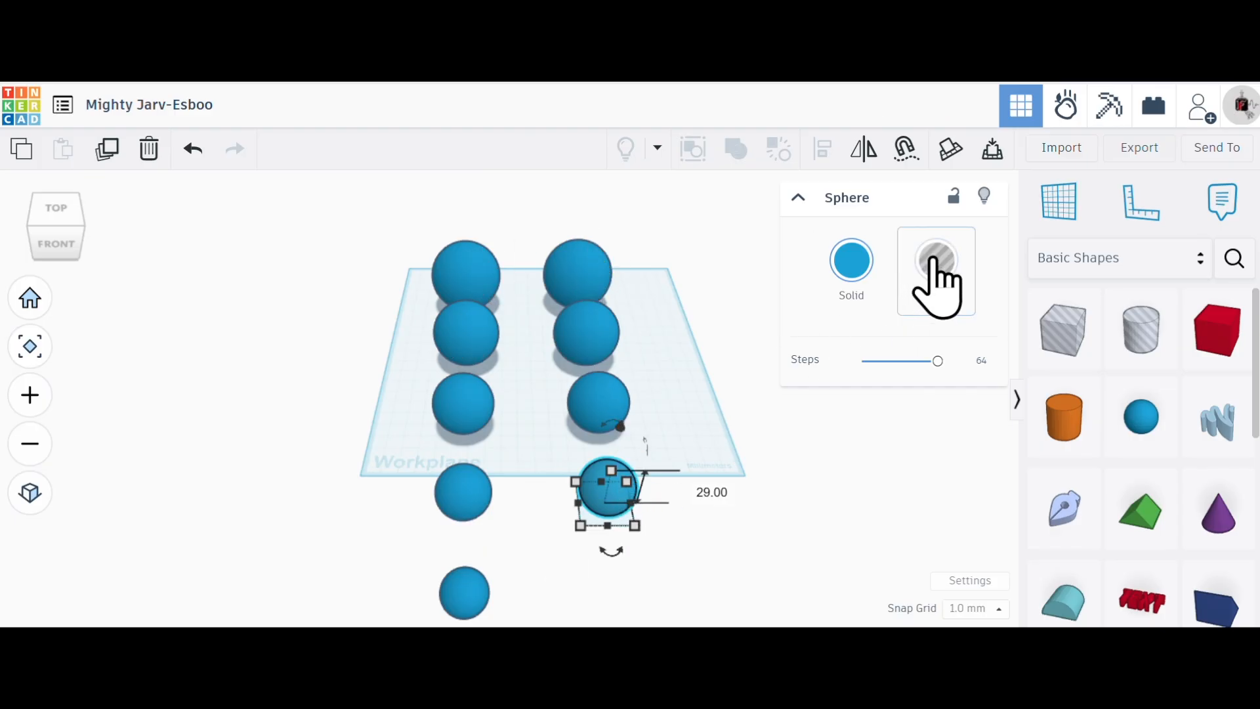
- Turn the four duplicated spheres in the second row into holes and clear the selection
left_click(682, 322)
left_click_drag(668, 230, 559, 533)
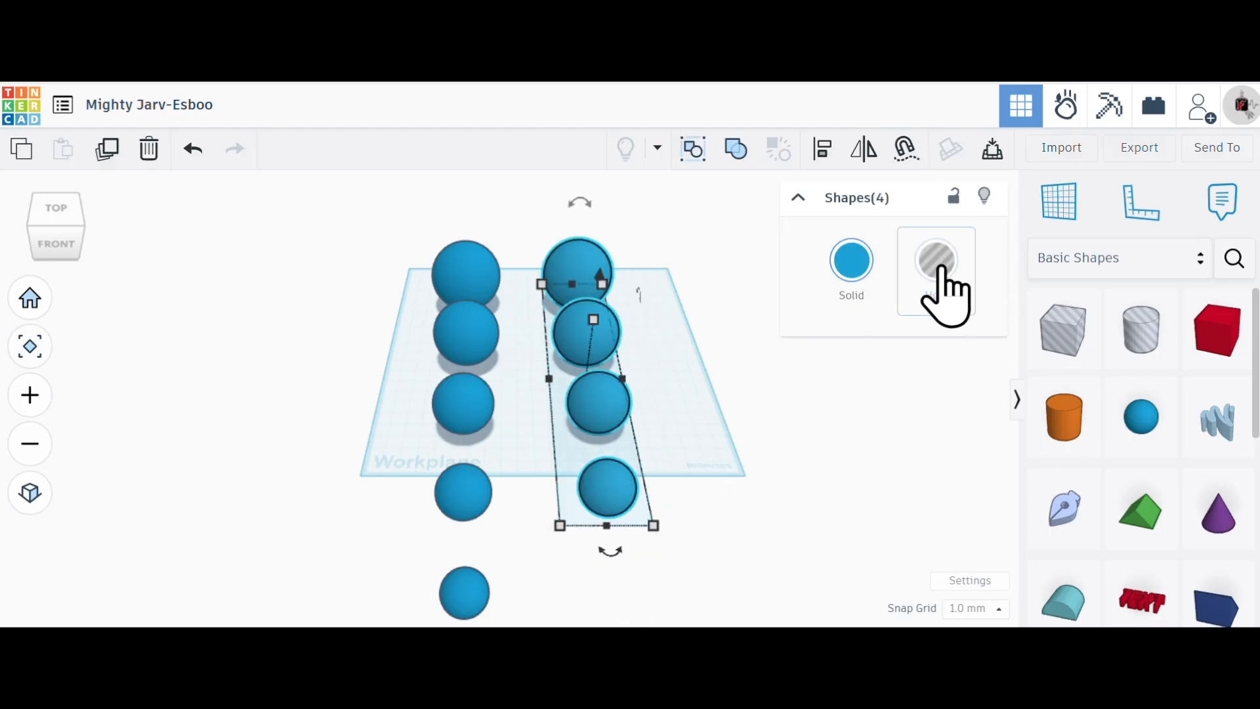
left_click(939, 270)
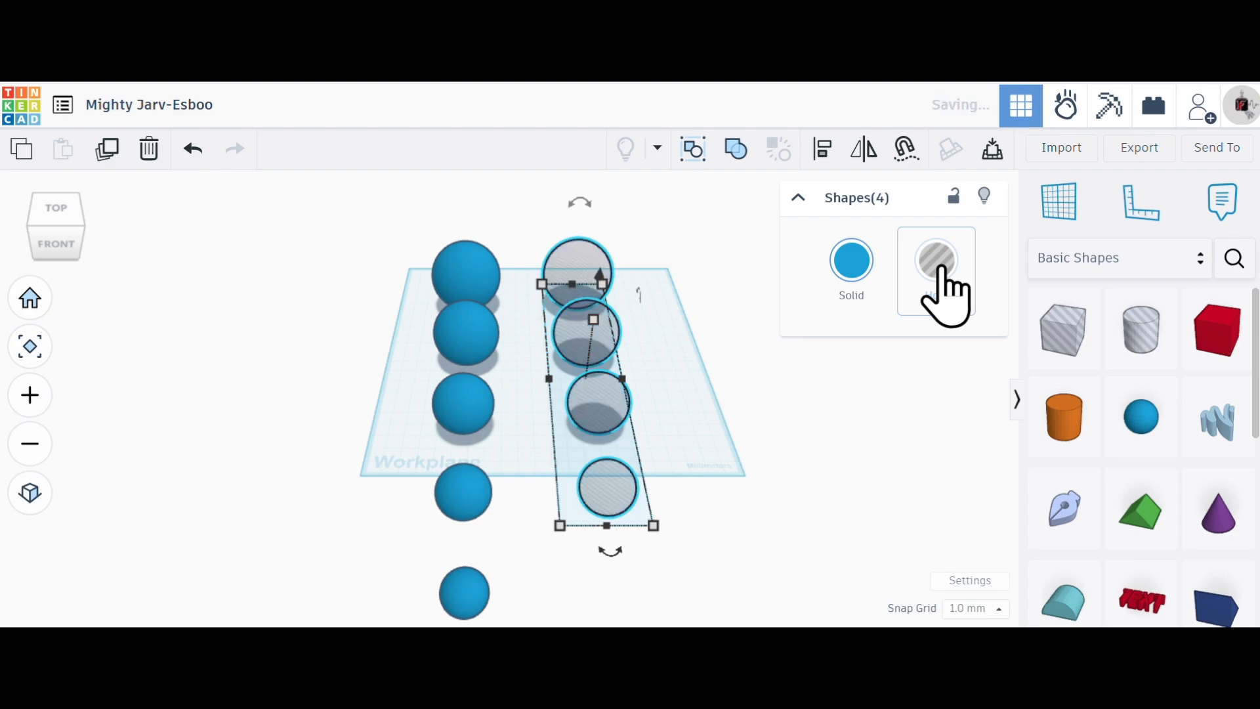
left_click(840, 465)
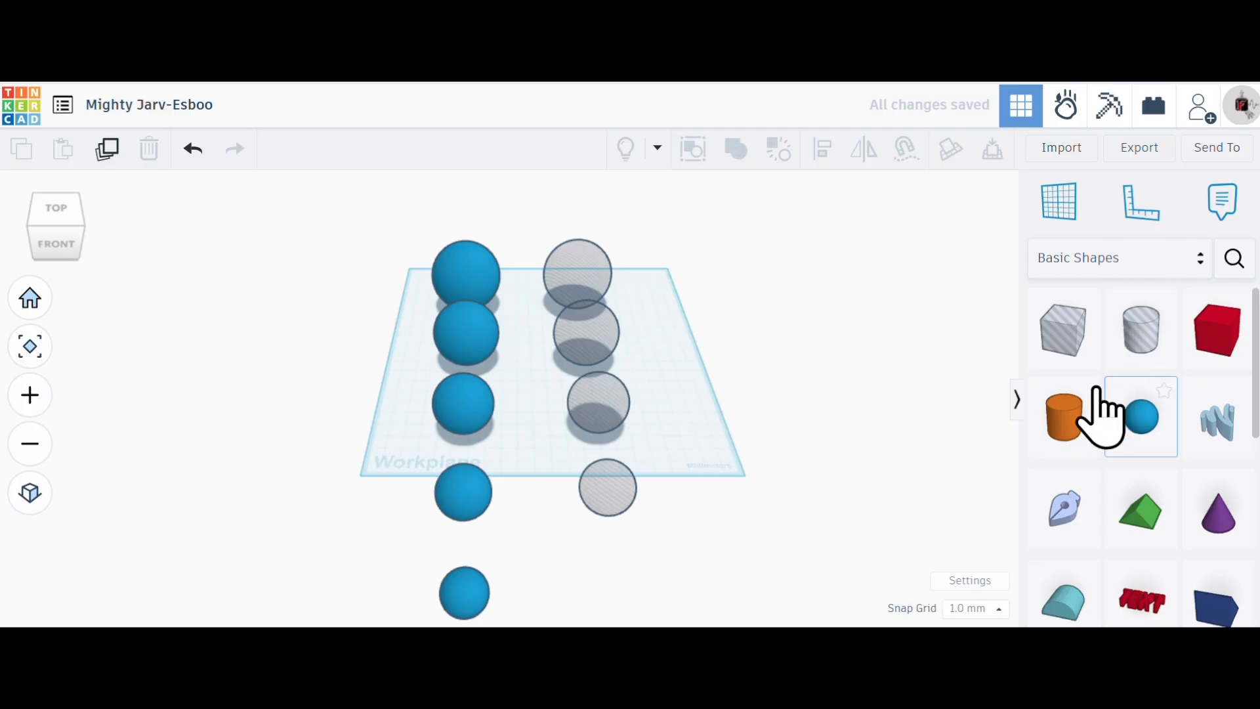
left_click(1065, 420)
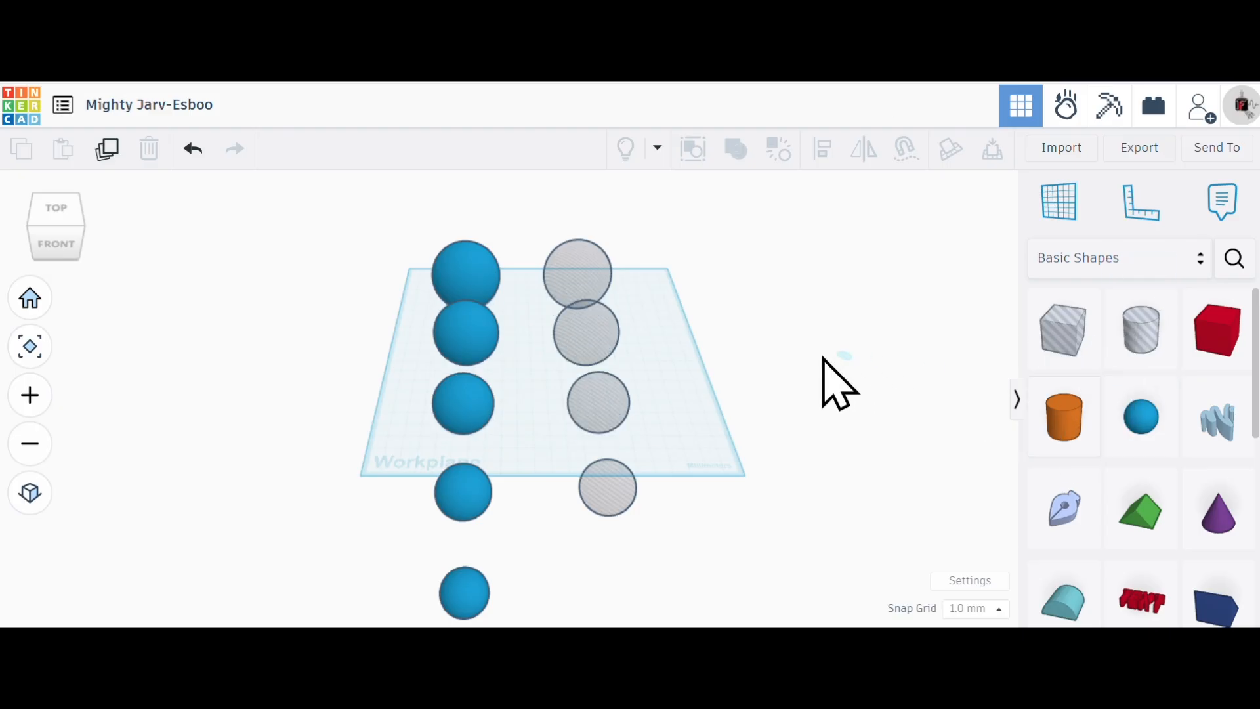
left_click(691, 371)
left_click(926, 264)
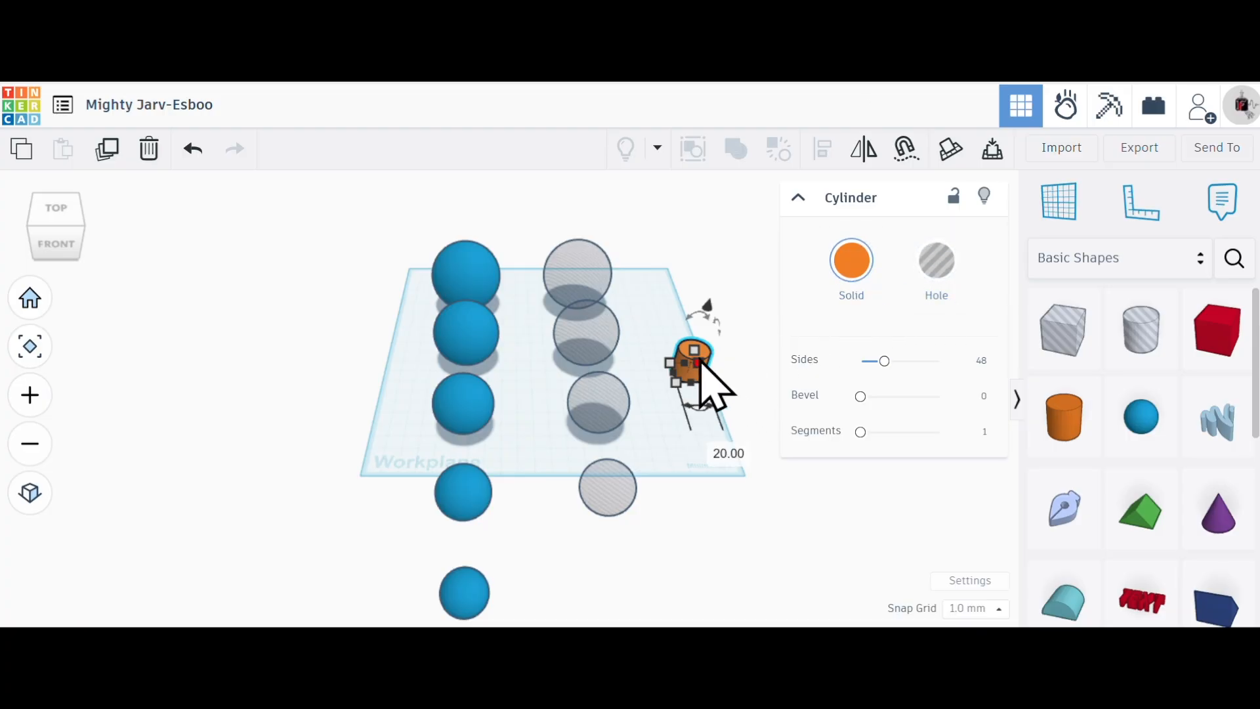
left_click(150, 149)
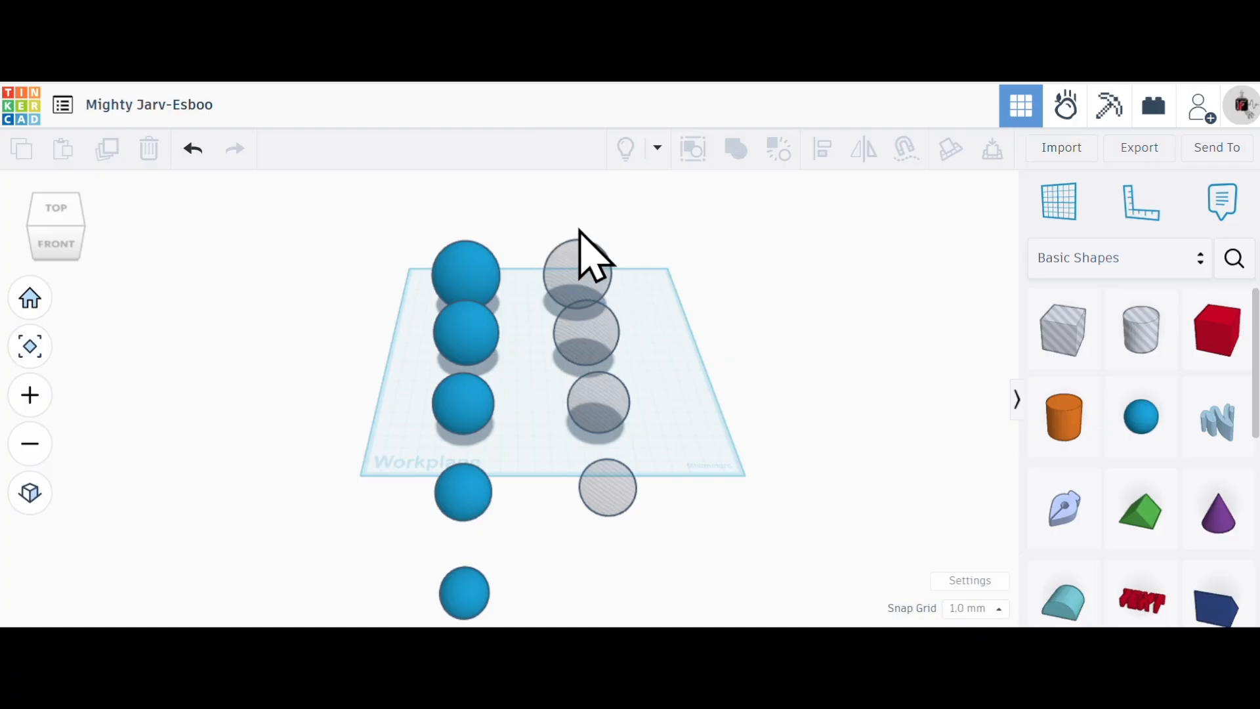
- Scale the largest hole sphere, at the back of the second row, uniformly to 44 mm and clear the selection
scroll(562, 231, "up", 5)
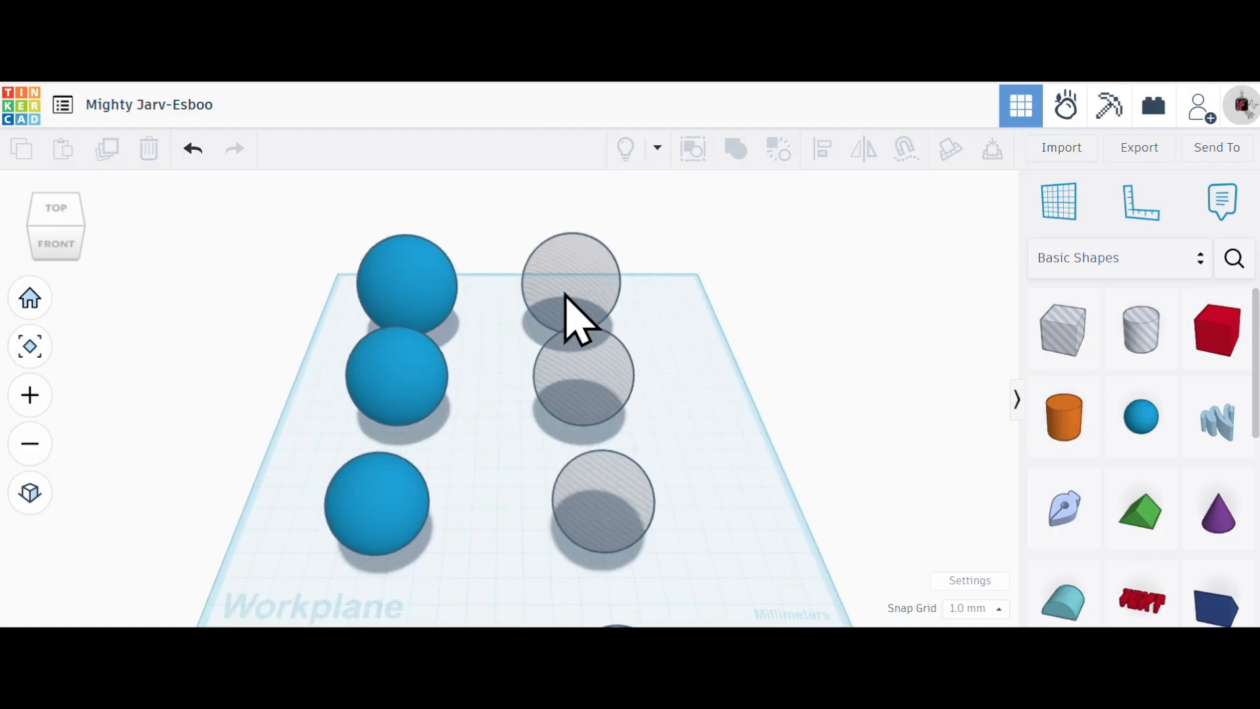
left_click(555, 322)
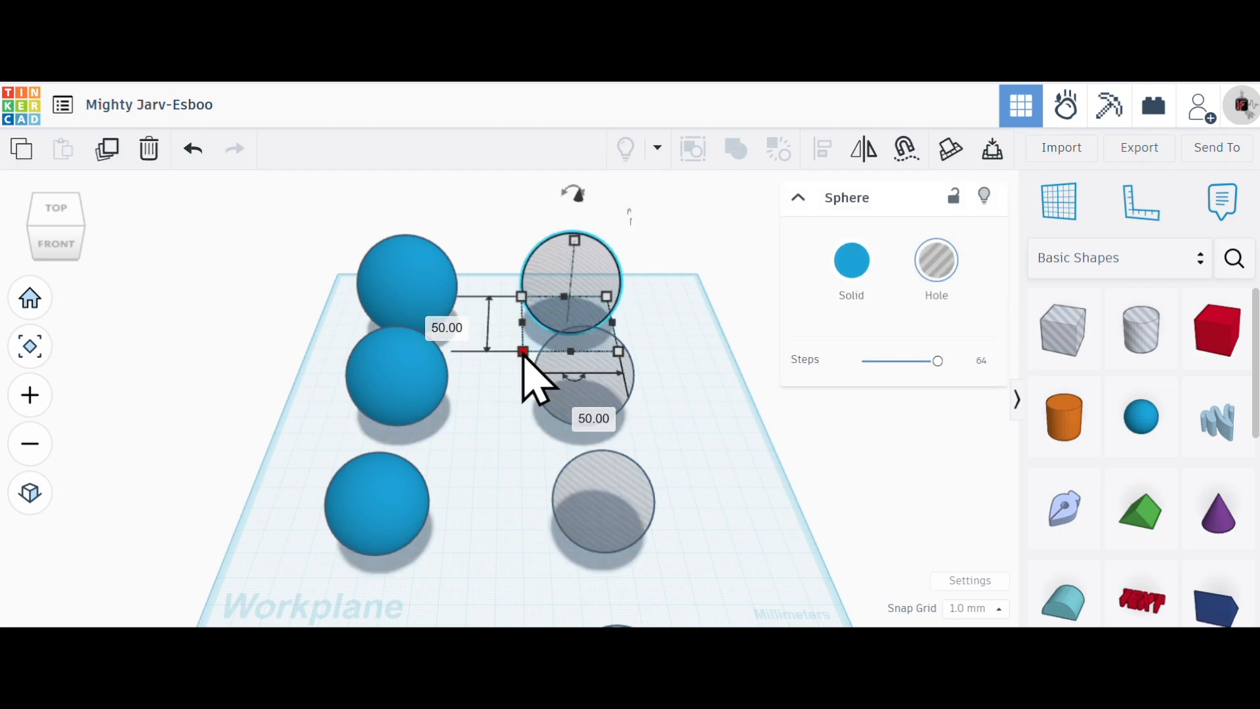
mouse_move(524, 353)
left_mouse_down()
mouse_move(506, 410)
mouse_move(521, 353)
left_mouse_up()
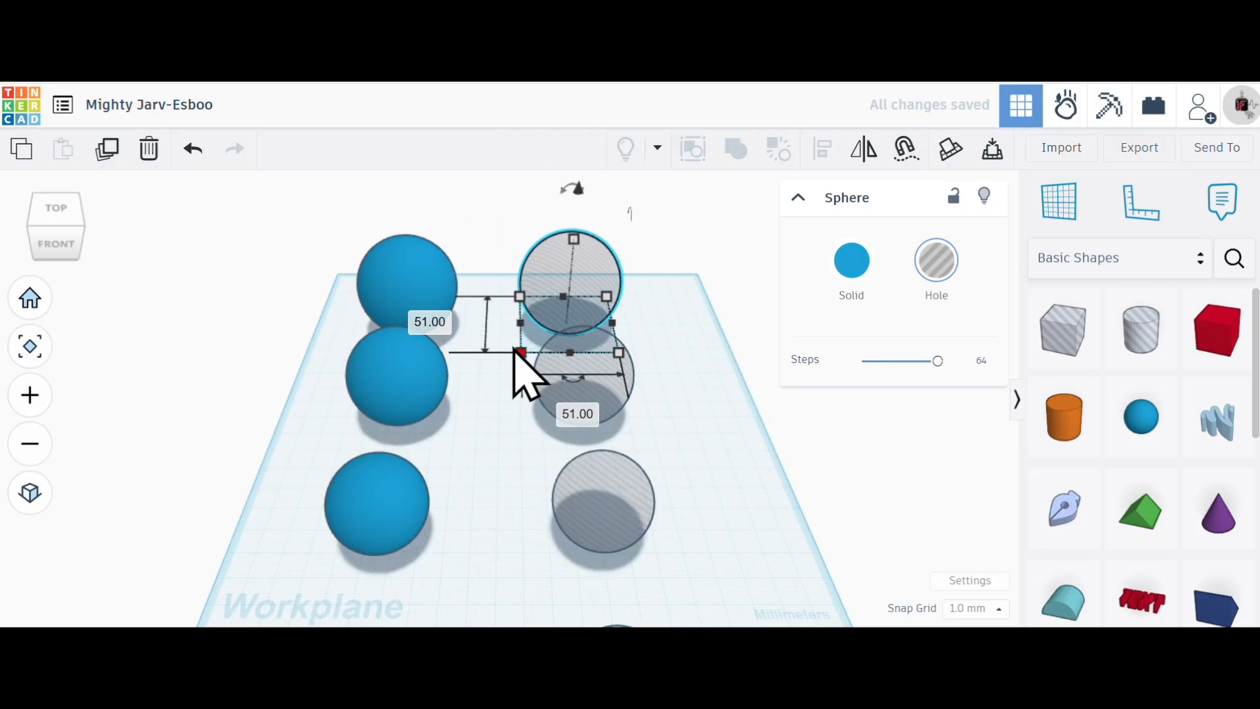
left_click(436, 323)
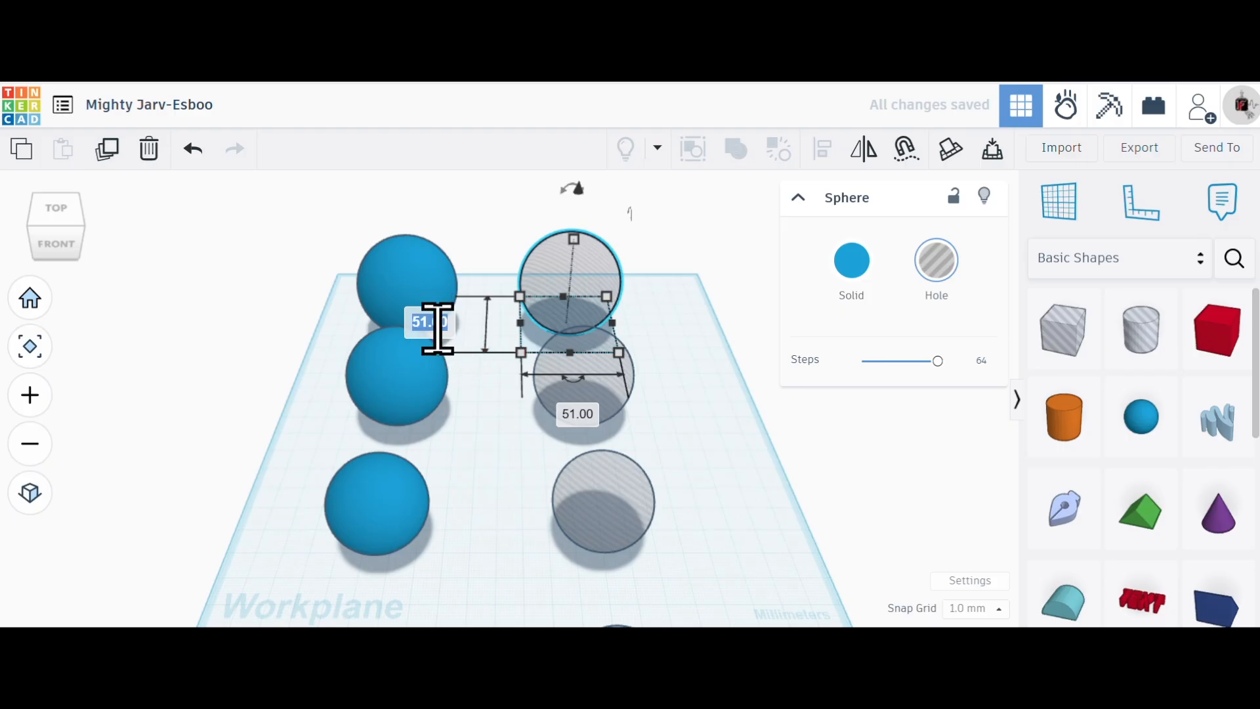
type("44")
key("Return")
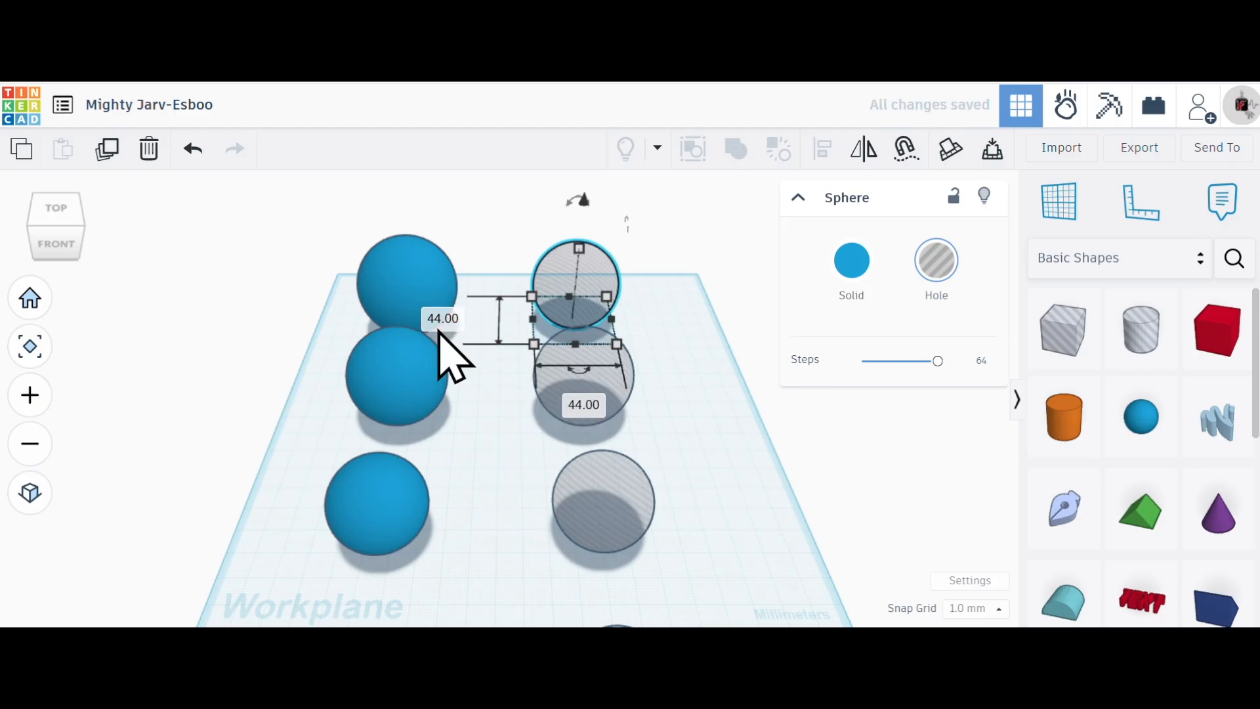
left_click(470, 449)
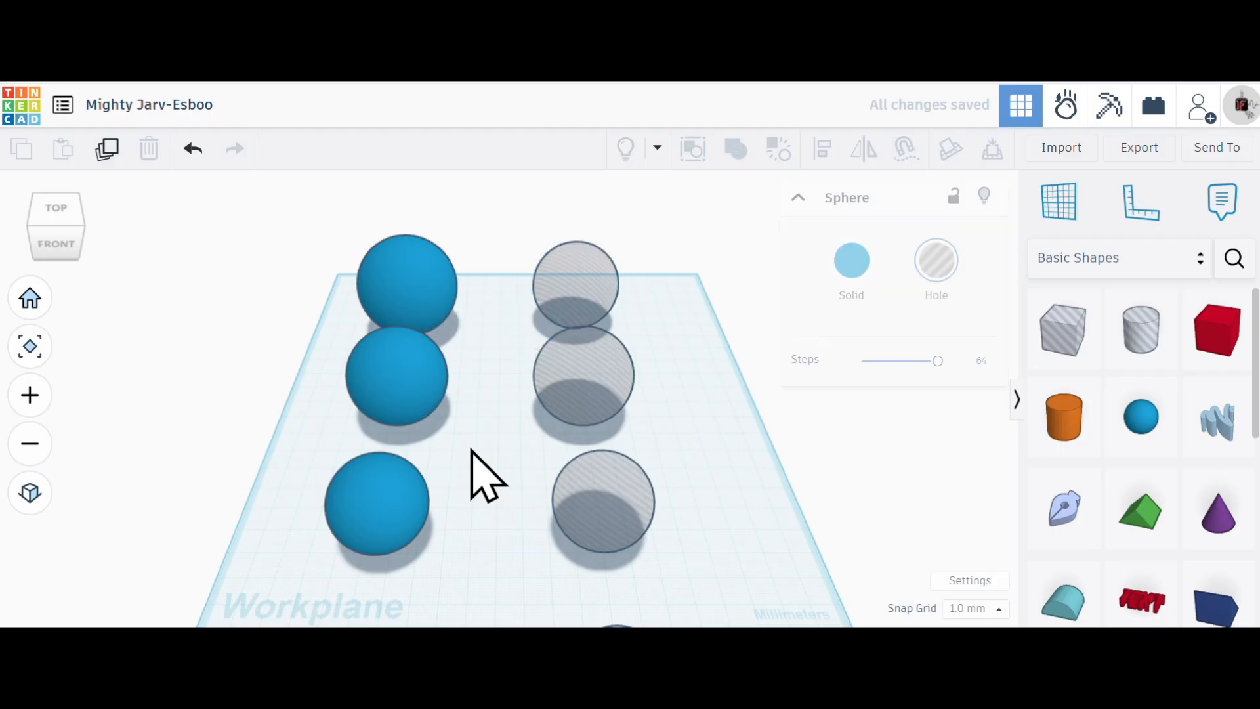
- Scale the second hole sphere from the back uniformly to 37 mm and clear the selection
left_click(544, 400)
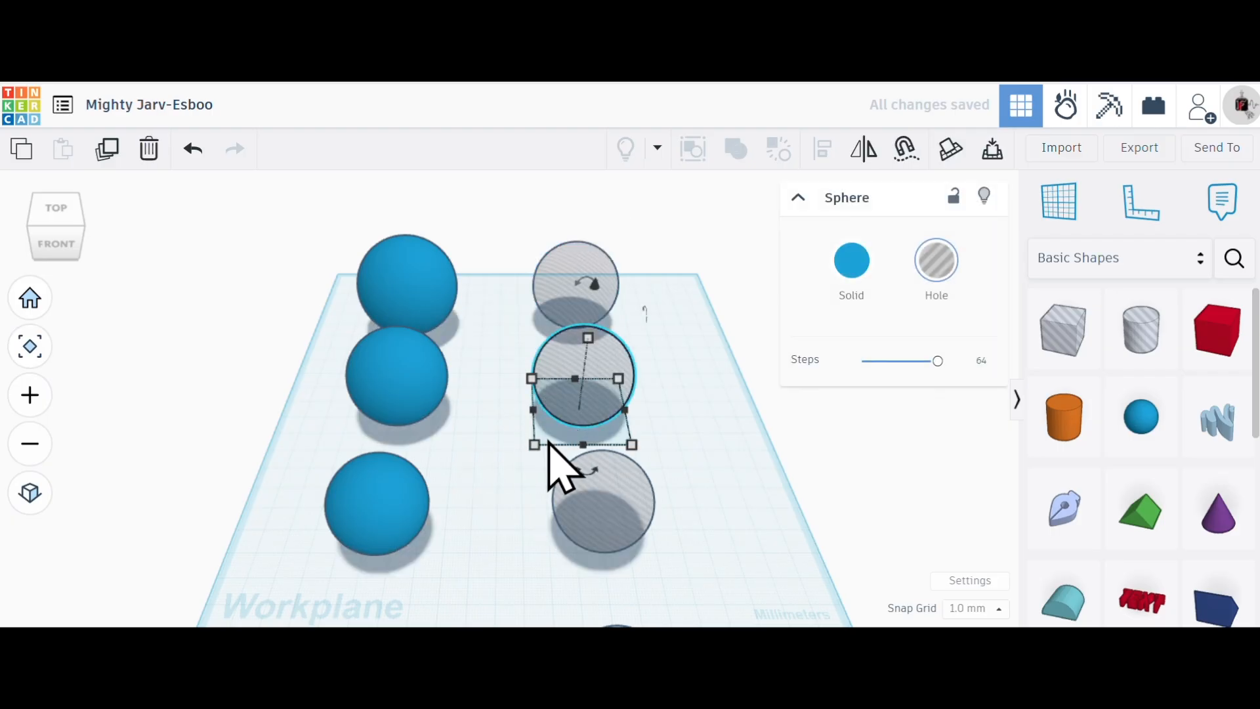
mouse_move(536, 446)
mouse_move(533, 447)
left_mouse_down()
mouse_move(542, 461)
mouse_move(554, 444)
left_mouse_up()
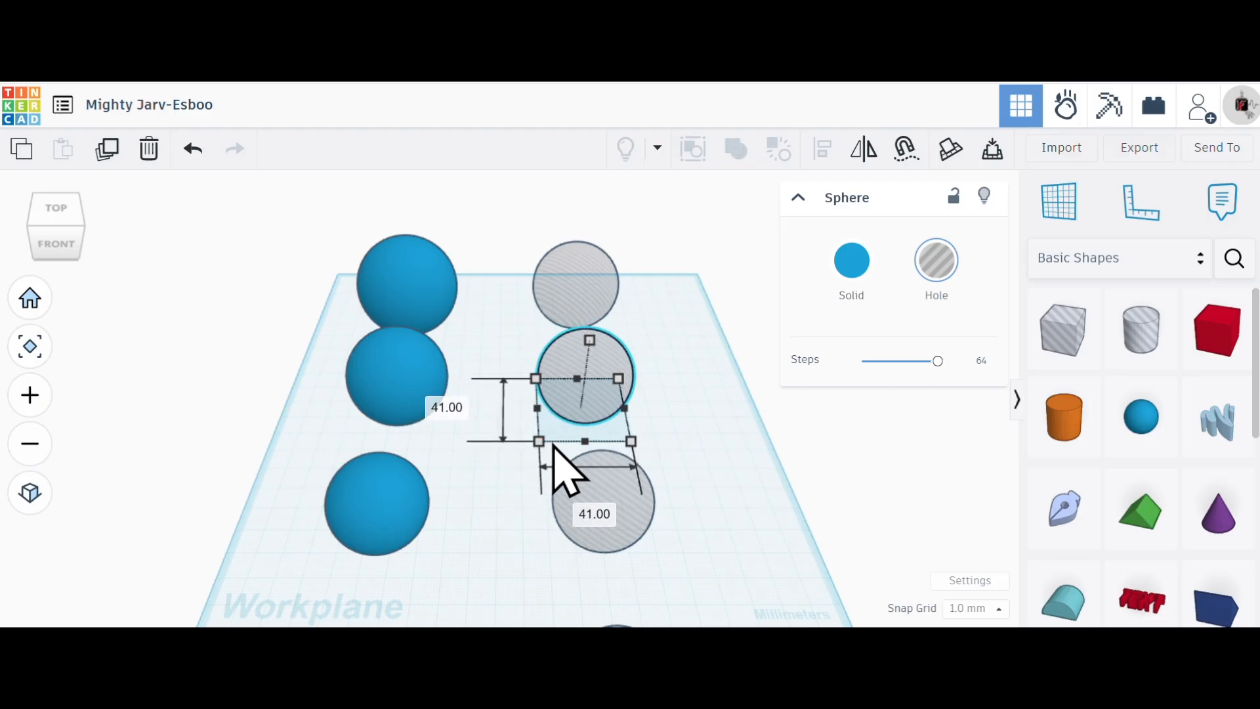
left_click(447, 408)
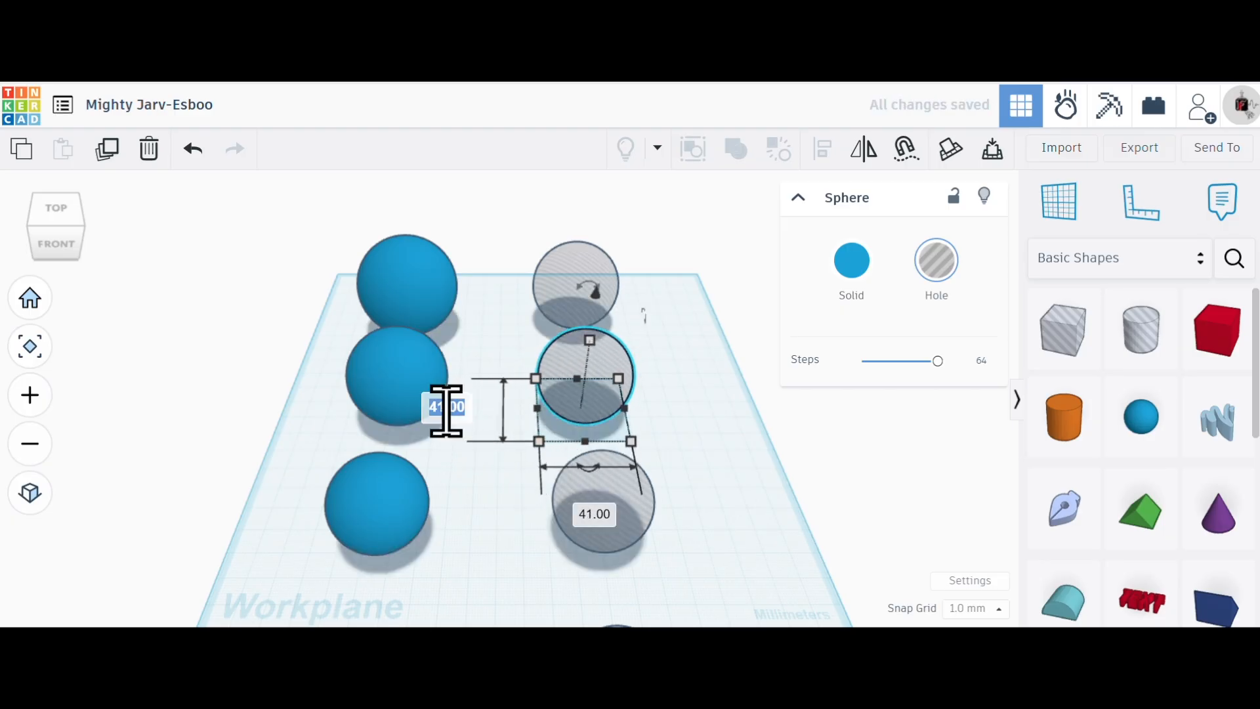
key("Return")
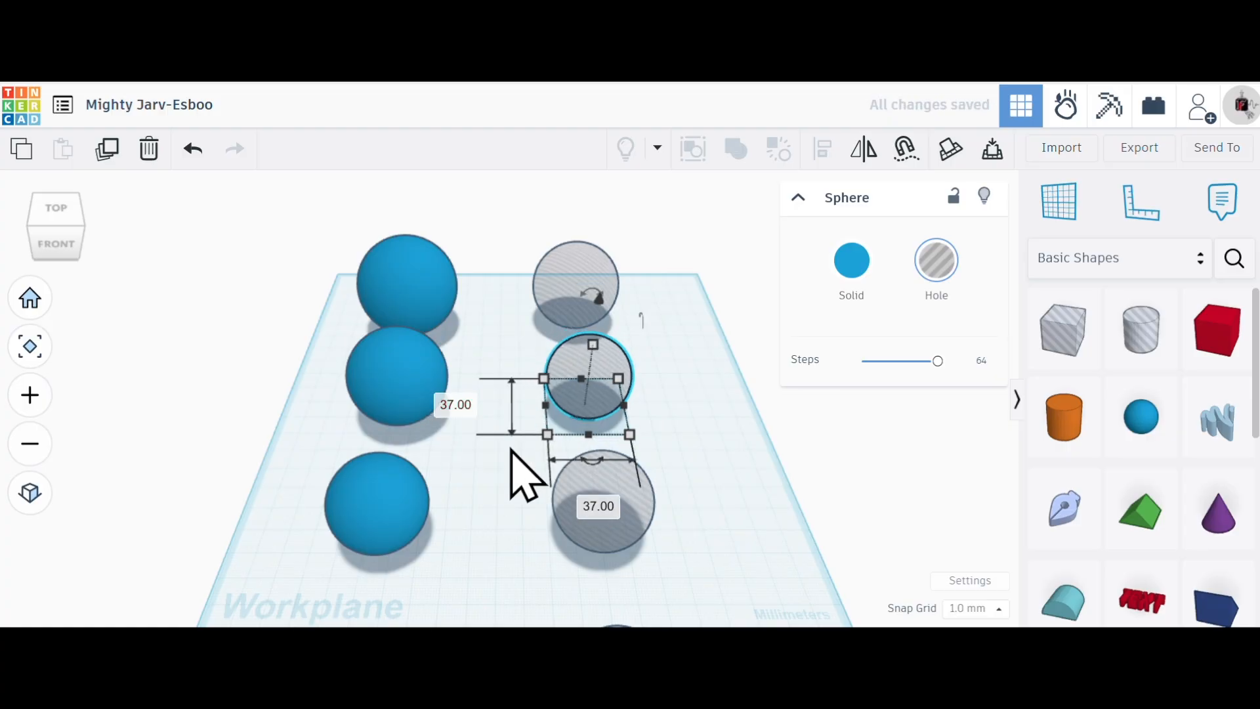
left_click(676, 533)
- Scale the third hole sphere from the back uniformly to 37 mm
left_click(632, 525)
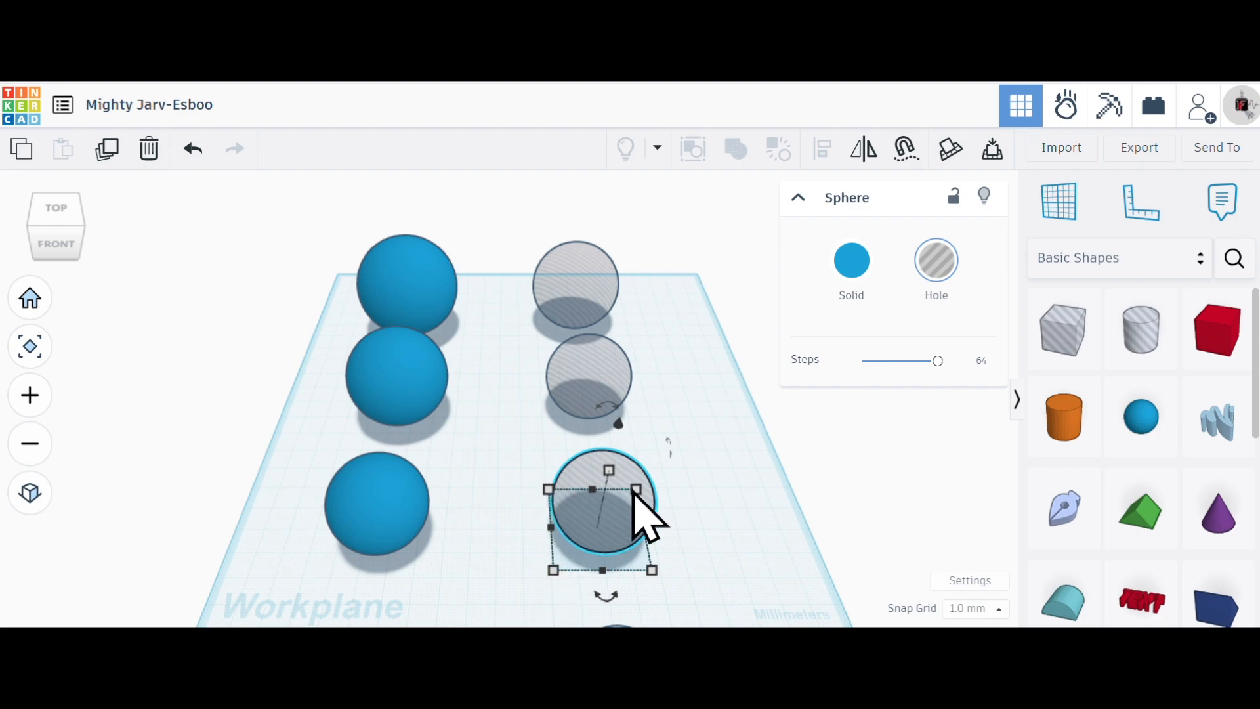
left_click_drag(553, 570, 558, 555)
left_click(466, 524)
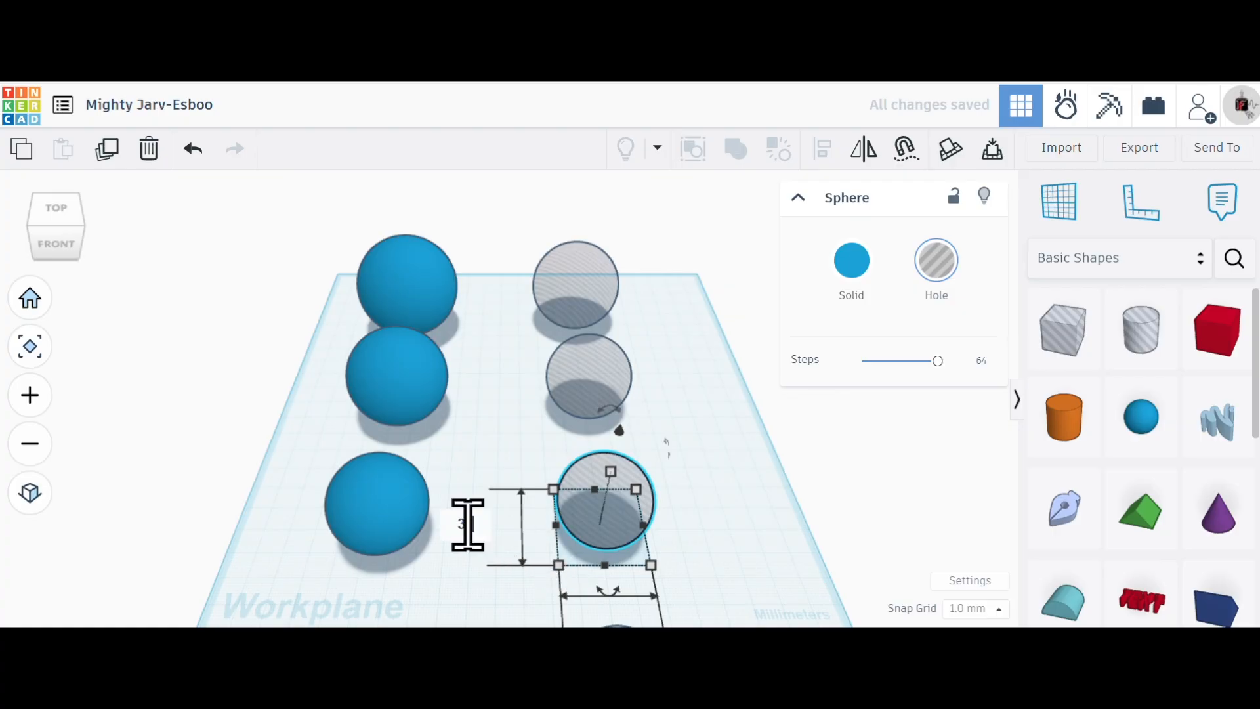
type("37")
key("Return")
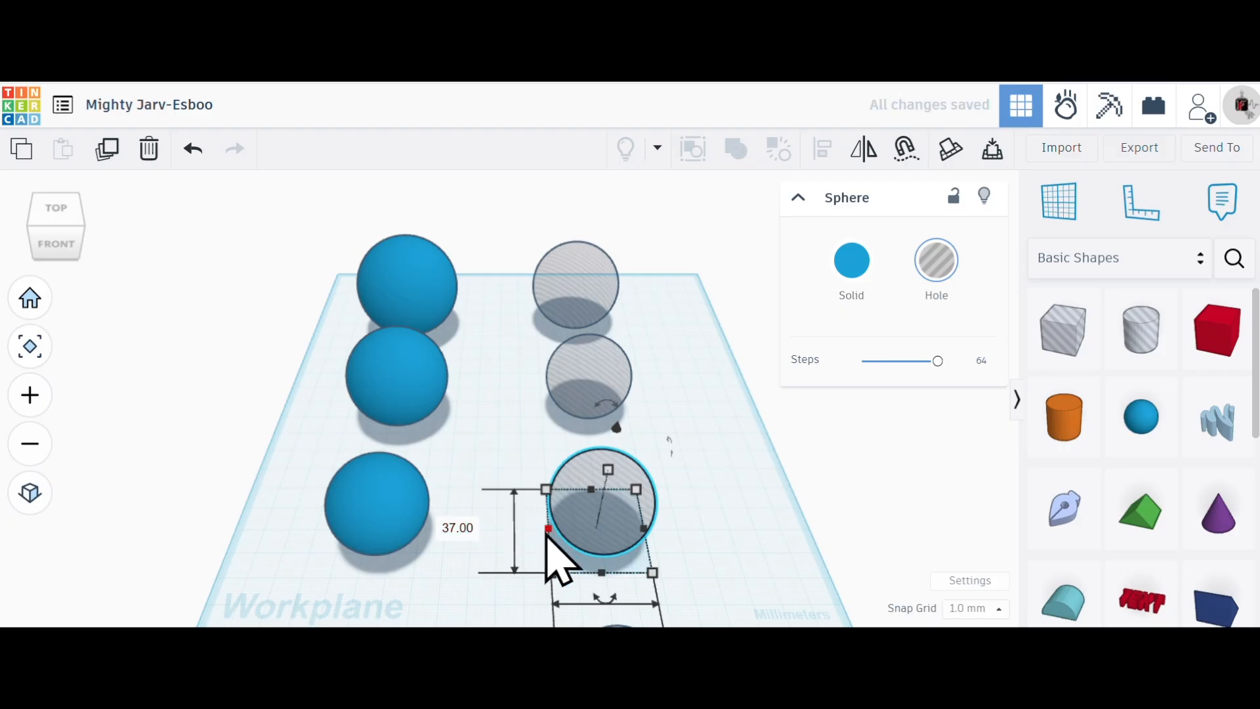
- Set the size of the third hole sphere to 30 mm, keeping its proportions
left_click_drag(552, 573, 546, 544)
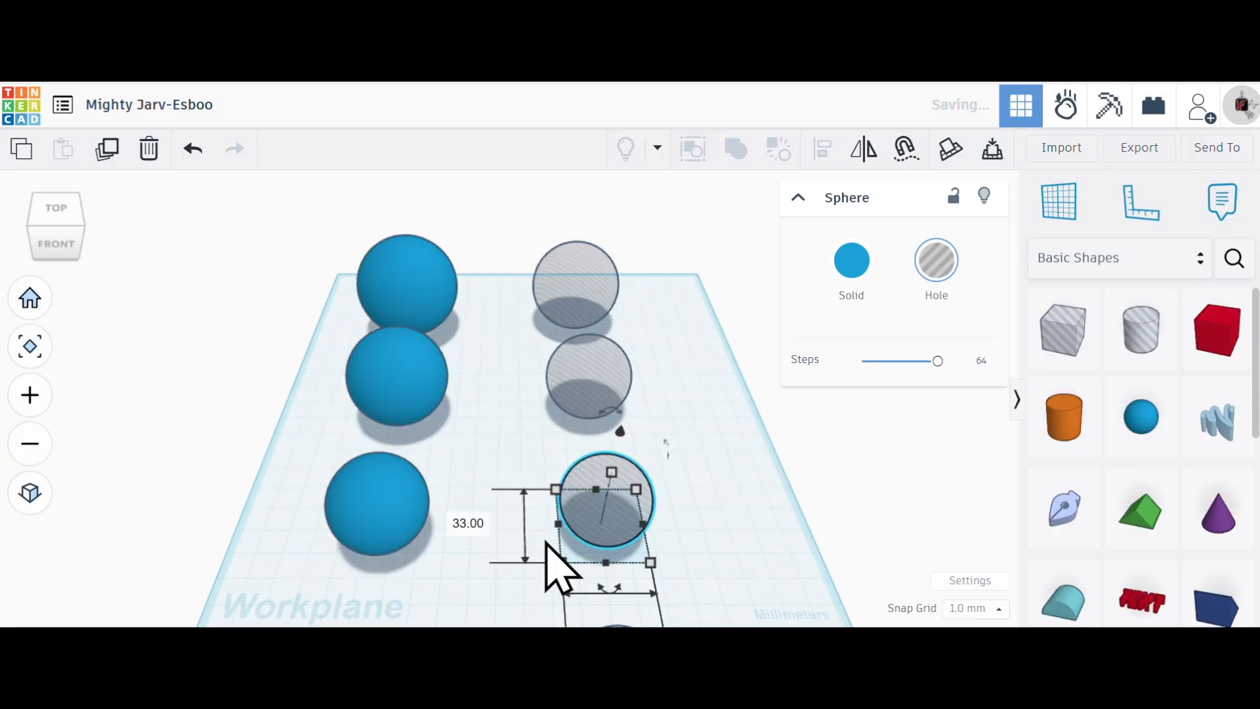
left_click(463, 522)
type("30")
key("Return")
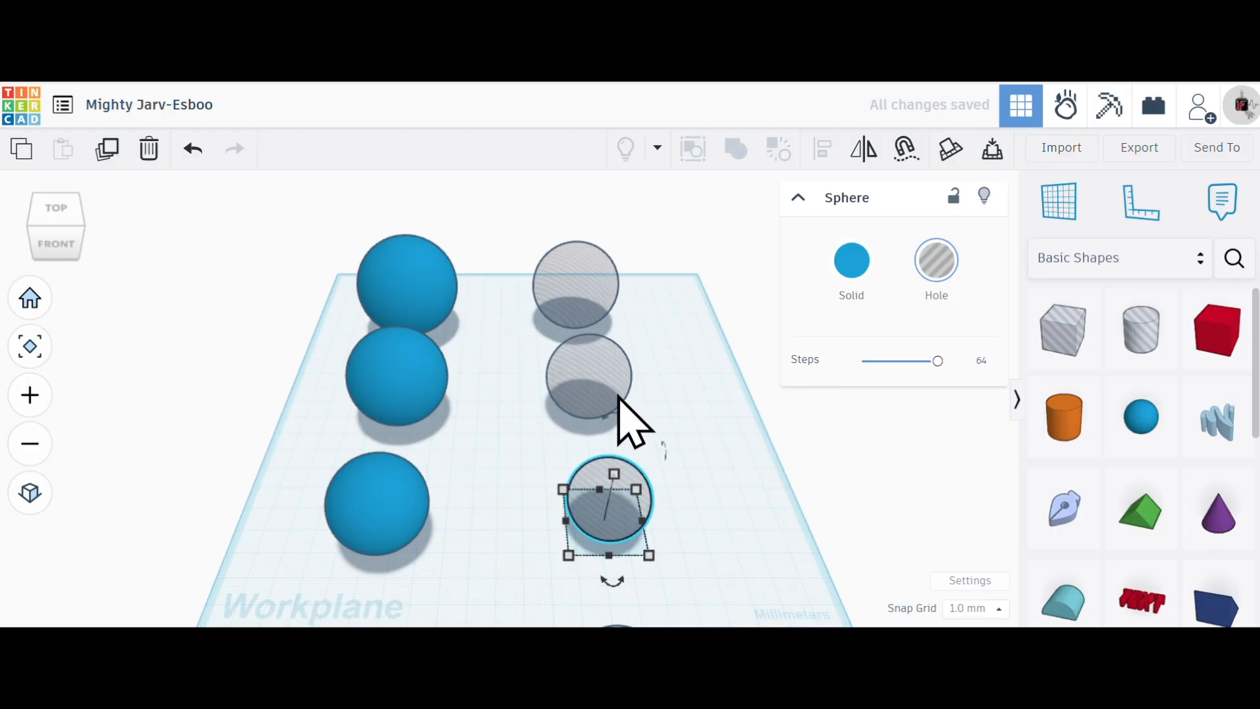
- Scale the fourth hole sphere, at the front of the second row, uniformly to 23 mm
scroll(470, 259, "down", 3)
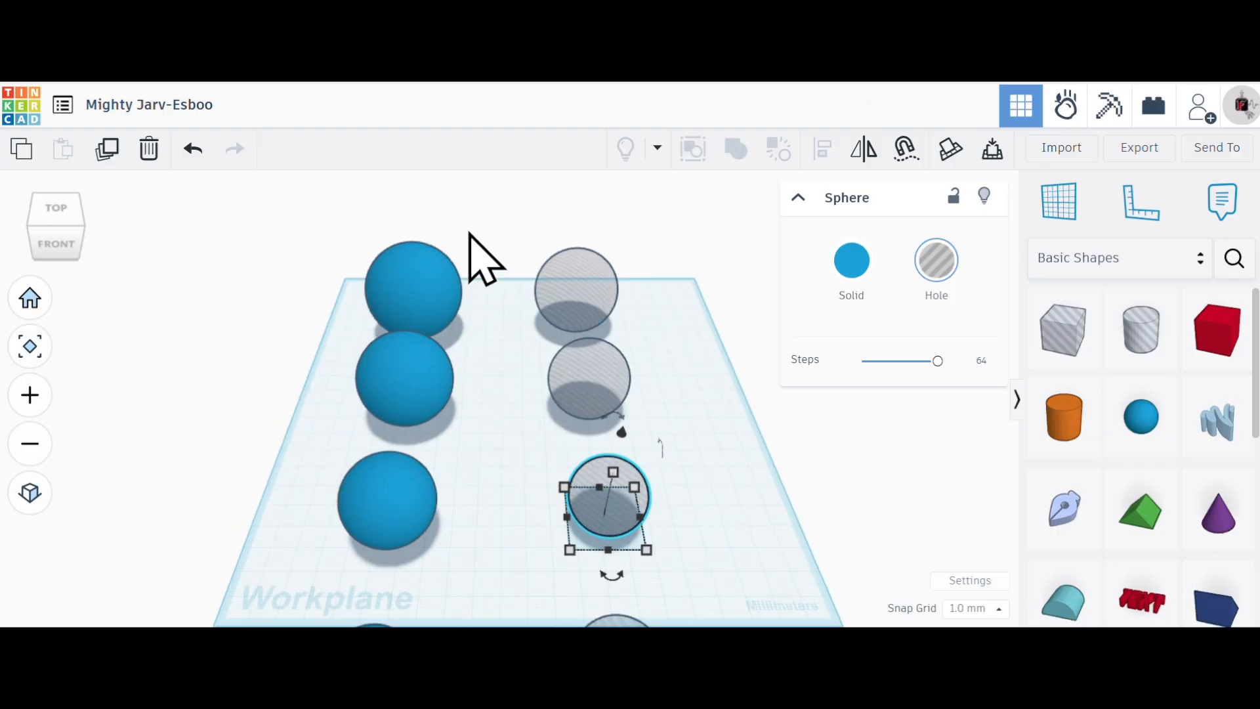
scroll(557, 613, "up", 5)
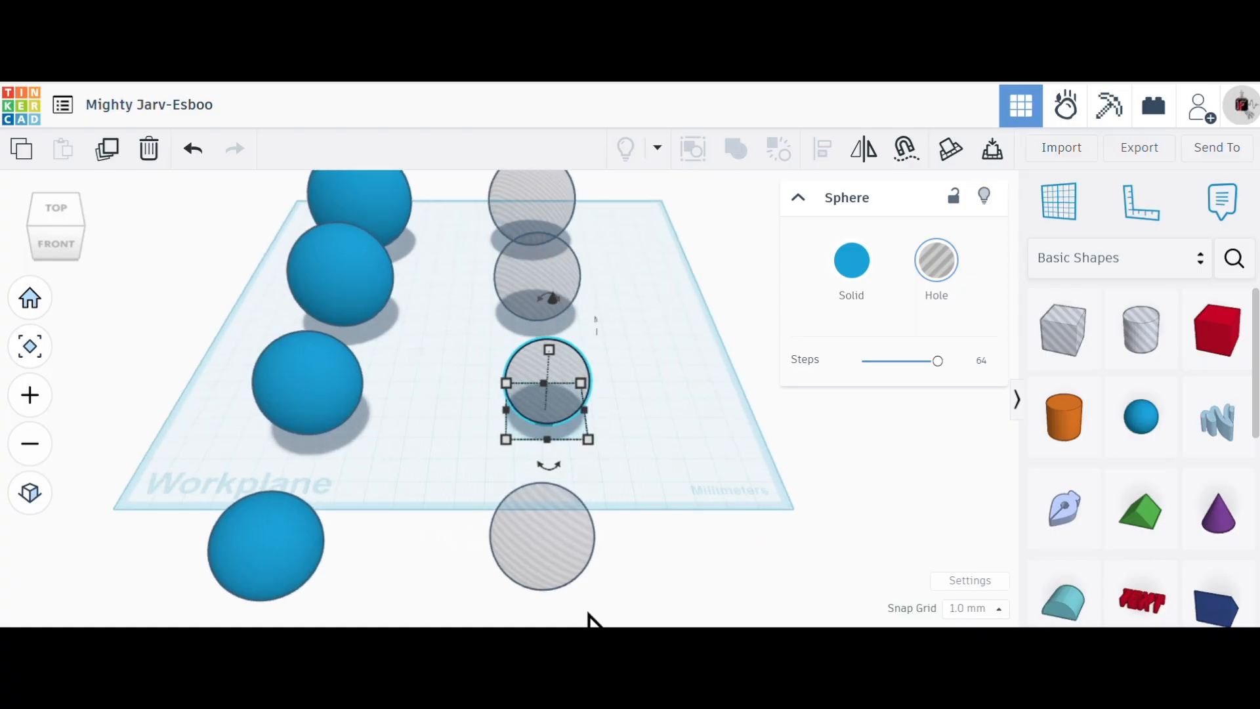
left_click(540, 581)
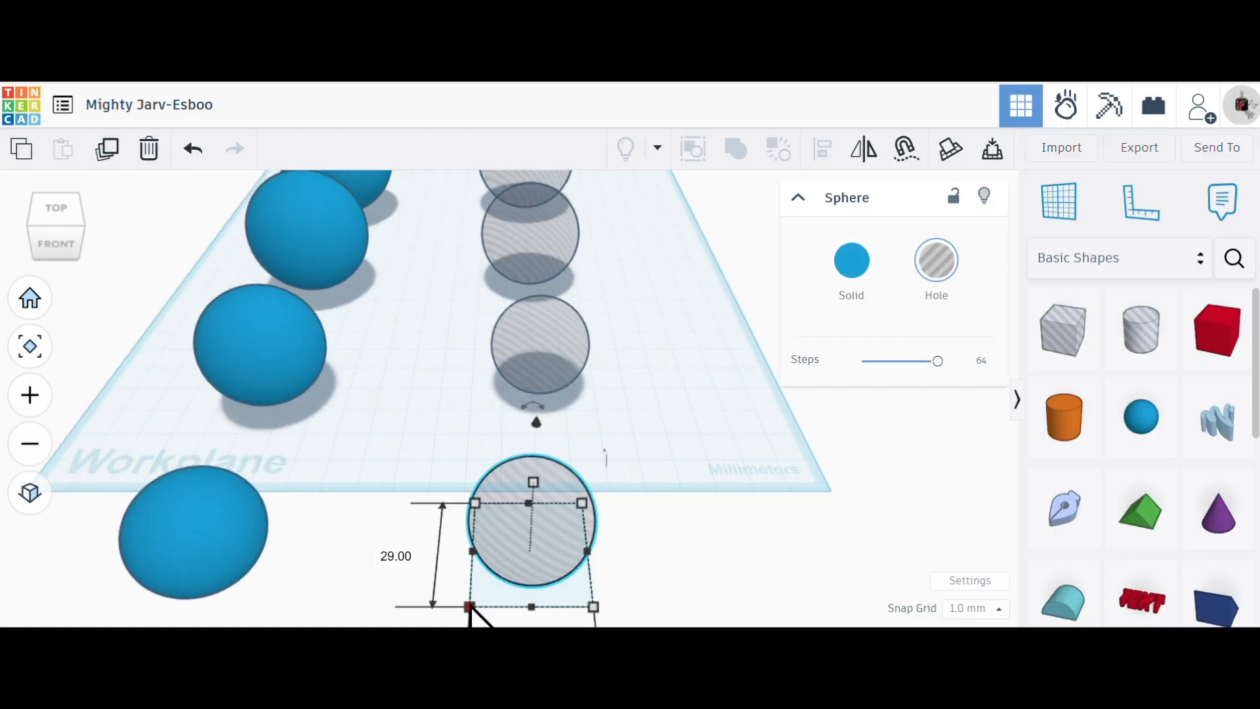
mouse_move(470, 607)
left_mouse_down()
mouse_move(505, 571)
mouse_move(481, 589)
left_mouse_up()
left_click(385, 548)
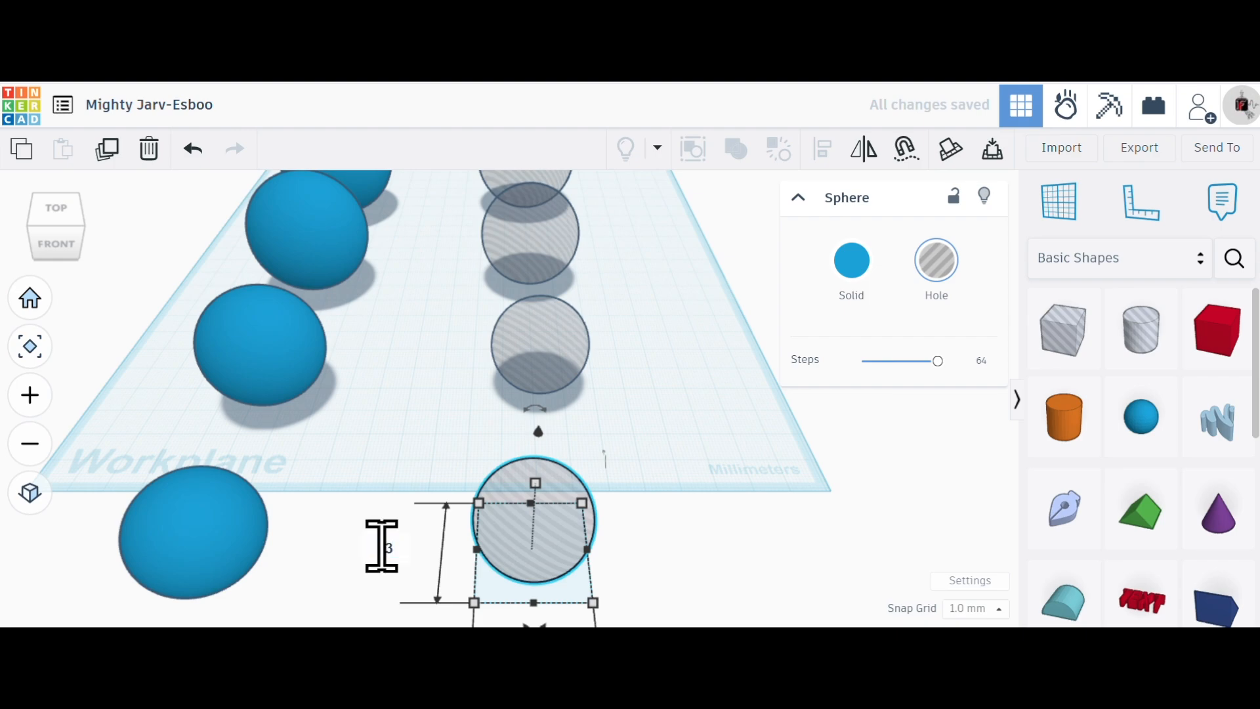
type("23")
key("Return")
scroll(703, 540, "down", 3)
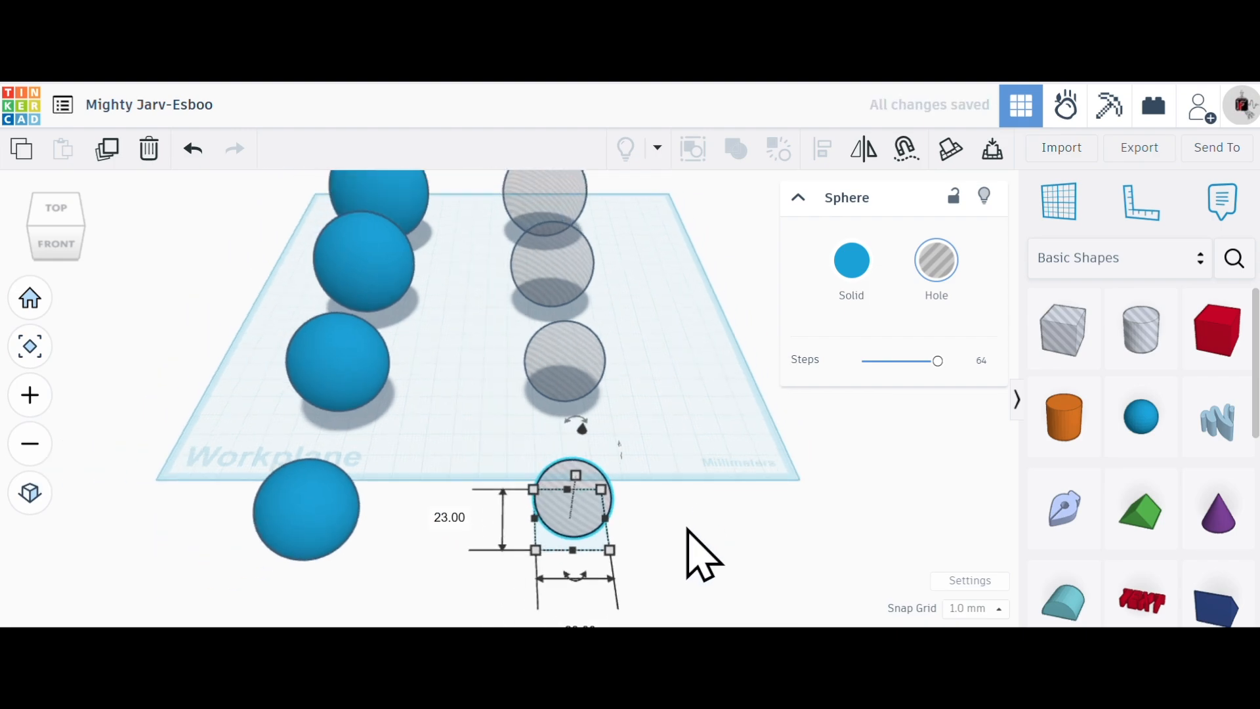
- Check the sizes of the four hole spheres one after another, from the fourth to the first, and clear the selection
scroll(626, 592, "up", 1)
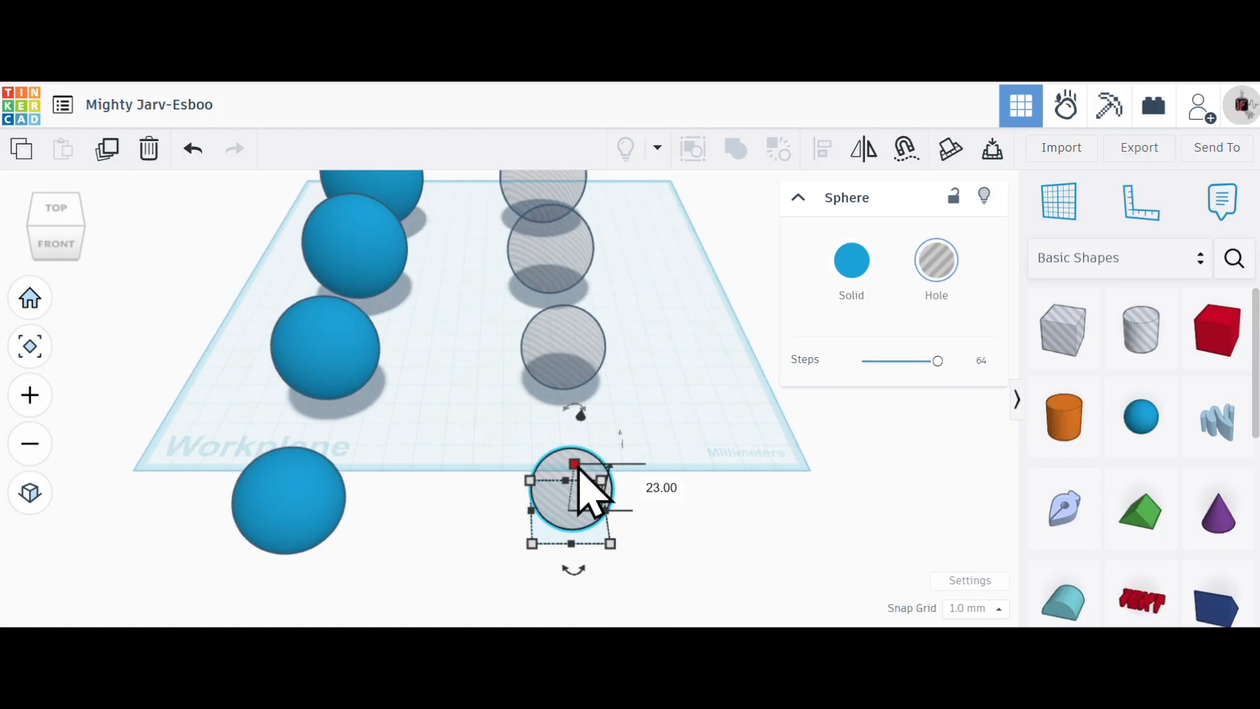
left_click(652, 390)
left_click(581, 363)
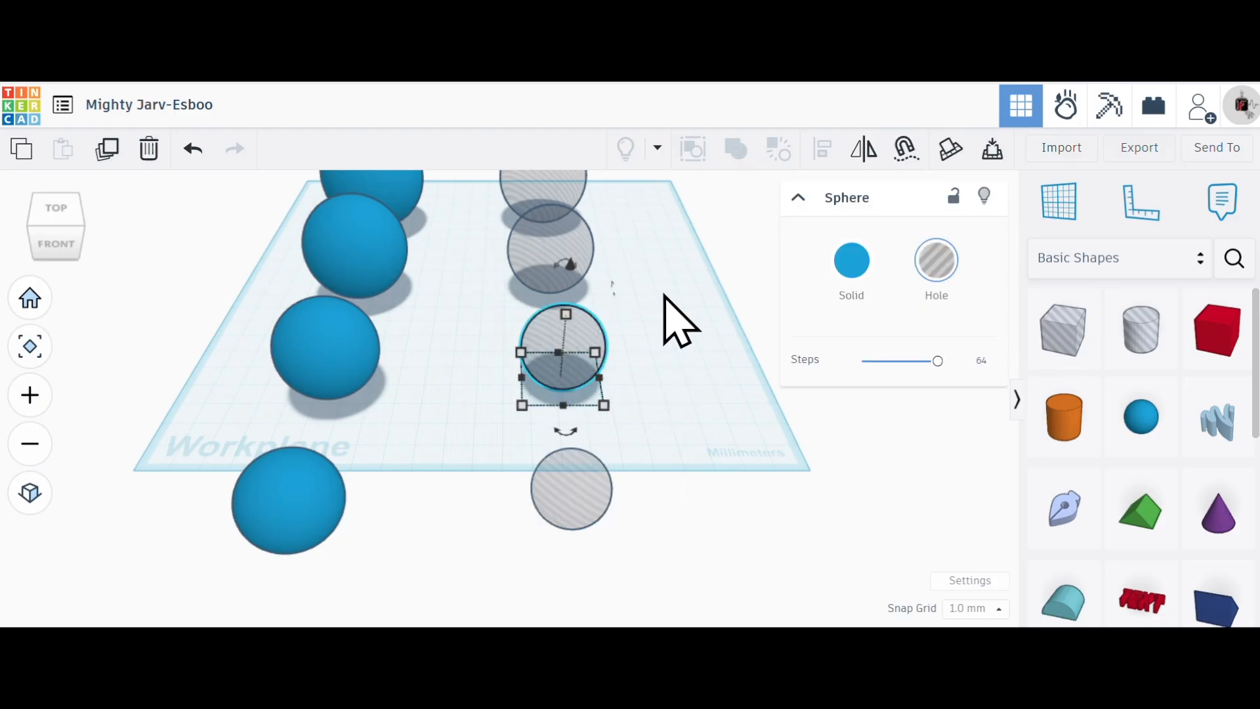
scroll(657, 338, "down", 2)
scroll(624, 256, "up", 4)
scroll(570, 275, "up", 1)
left_click(558, 295)
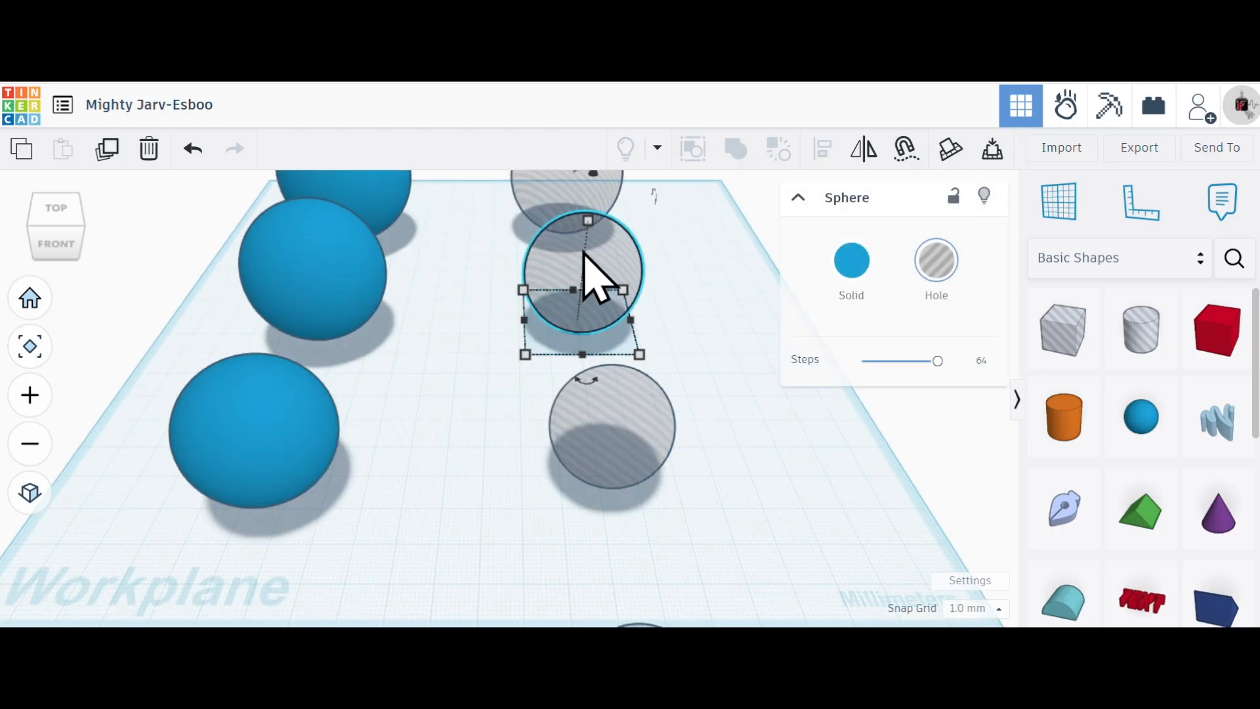
left_click(733, 326)
scroll(725, 361, "down", 2)
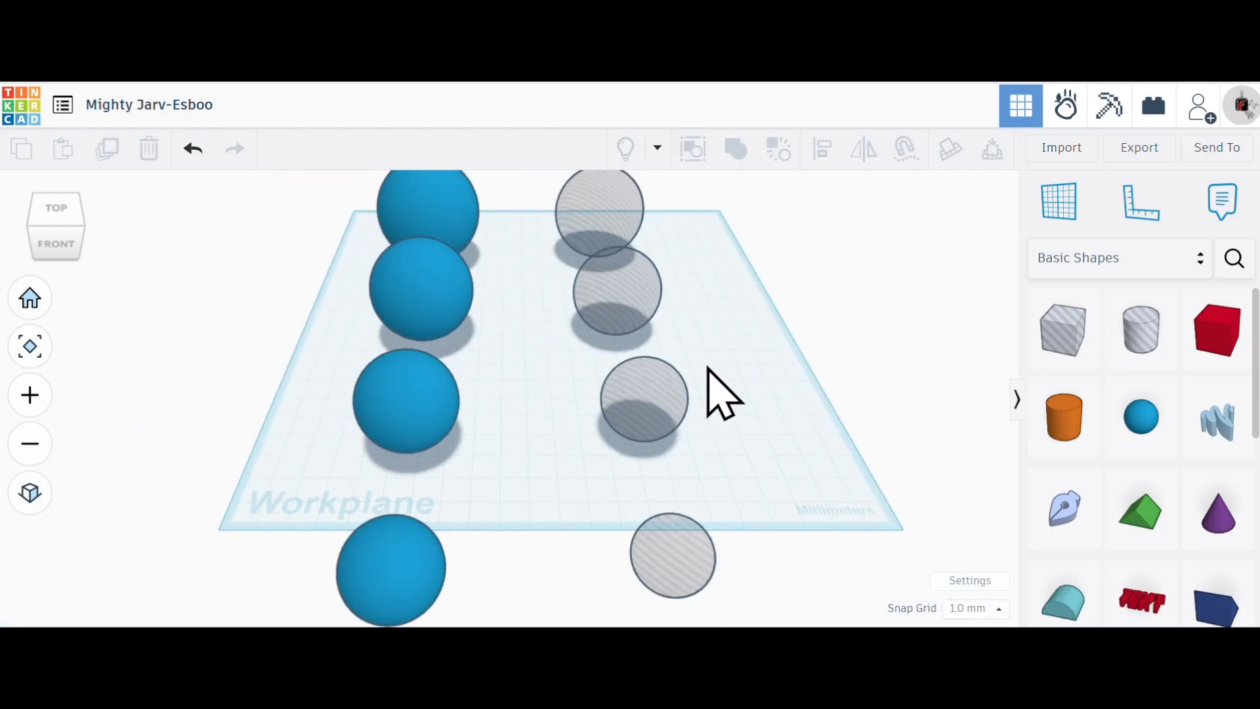
scroll(619, 219, "up", 4)
left_click(595, 276)
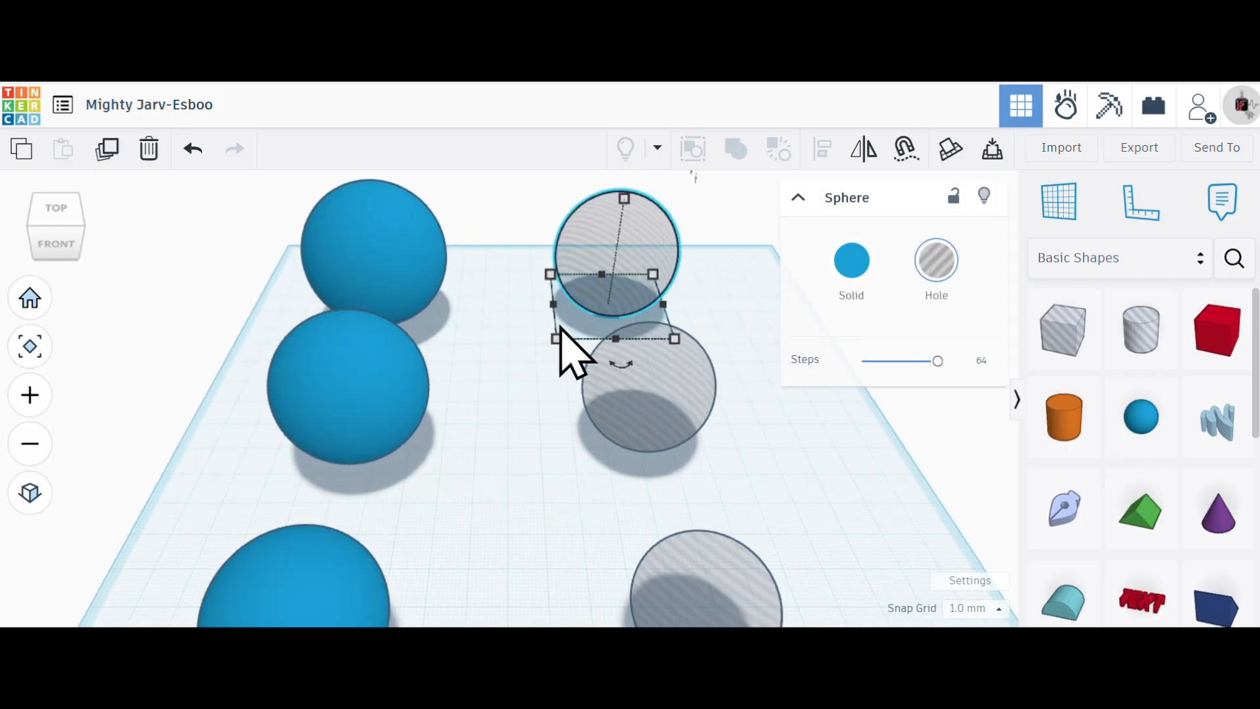
left_click(738, 448)
scroll(748, 450, "down", 2)
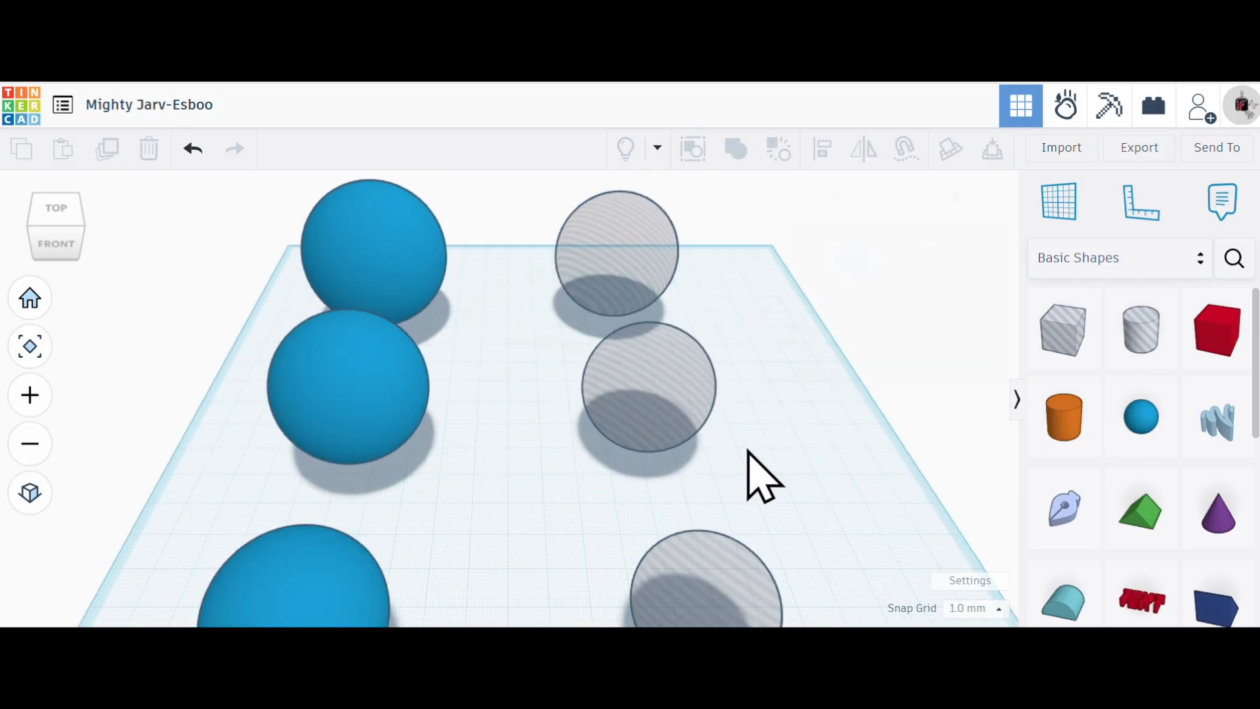
- Inspect both rows of spheres from the side, front and above, ending in the top view
scroll(776, 515, "up", 2)
scroll(790, 501, "down", 4)
right_click_drag(810, 509, 574, 500)
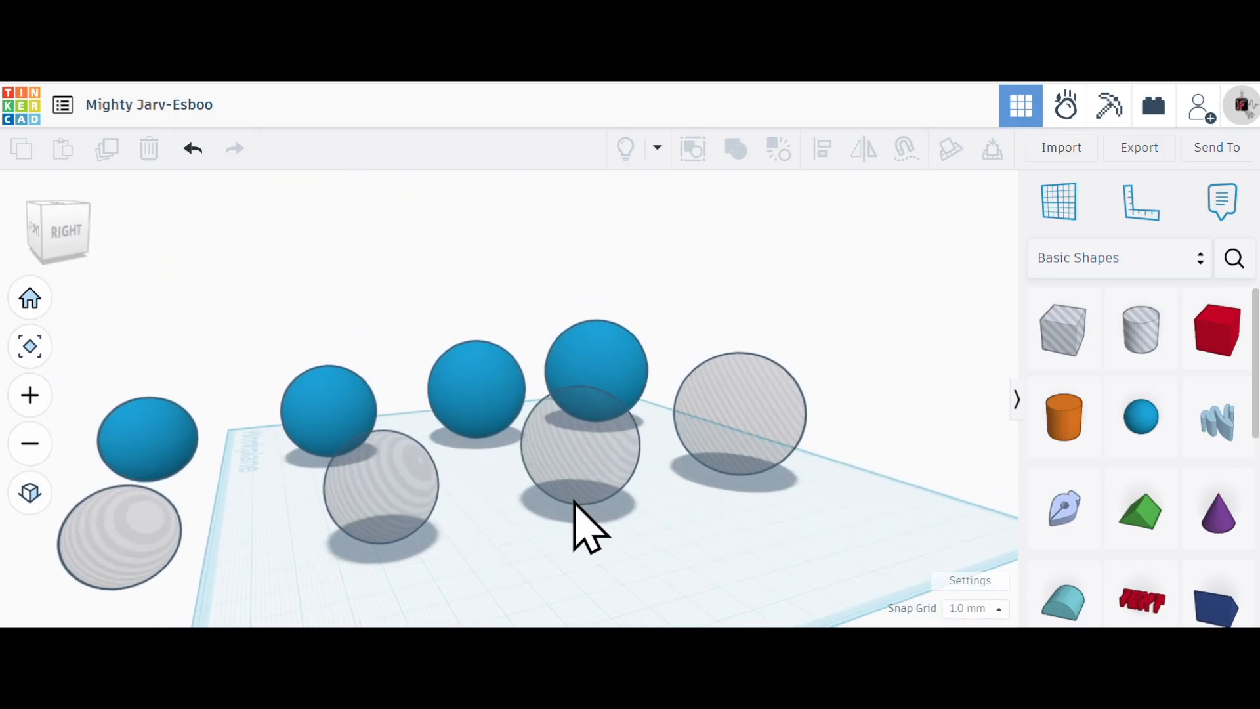
scroll(572, 507, "up", 3)
scroll(558, 506, "down", 4)
scroll(535, 514, "down", 1)
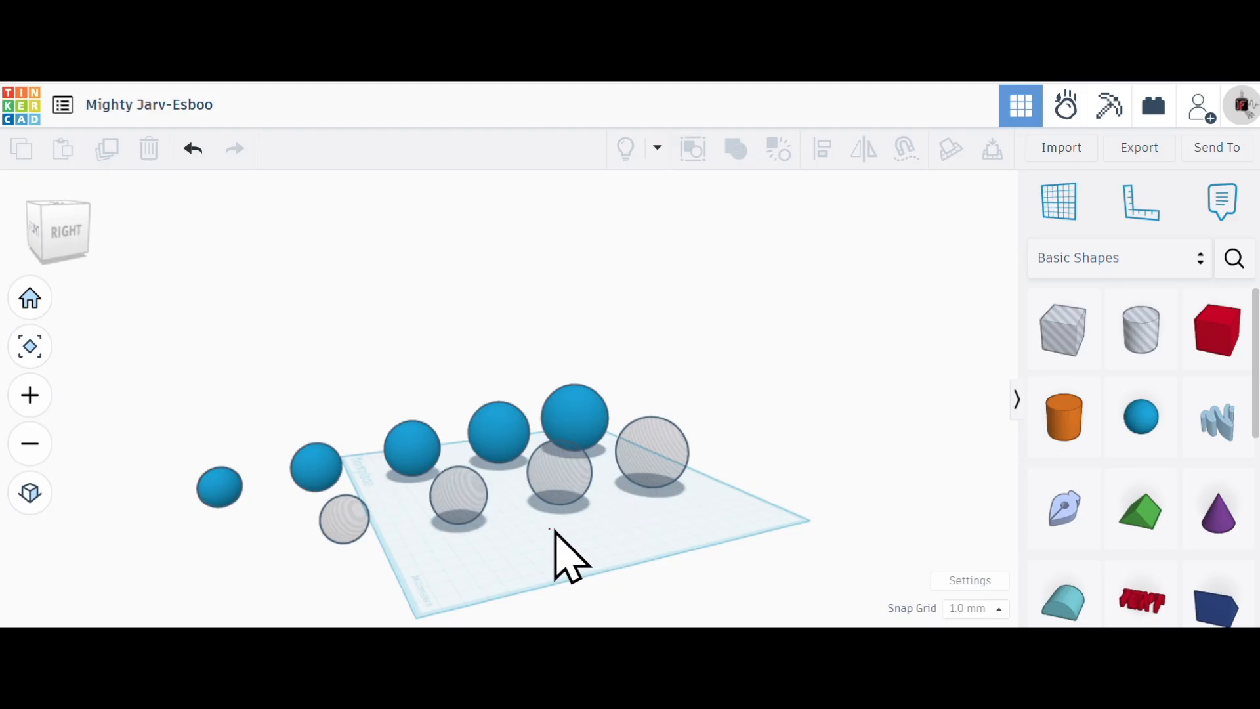
right_click_drag(580, 559, 748, 607)
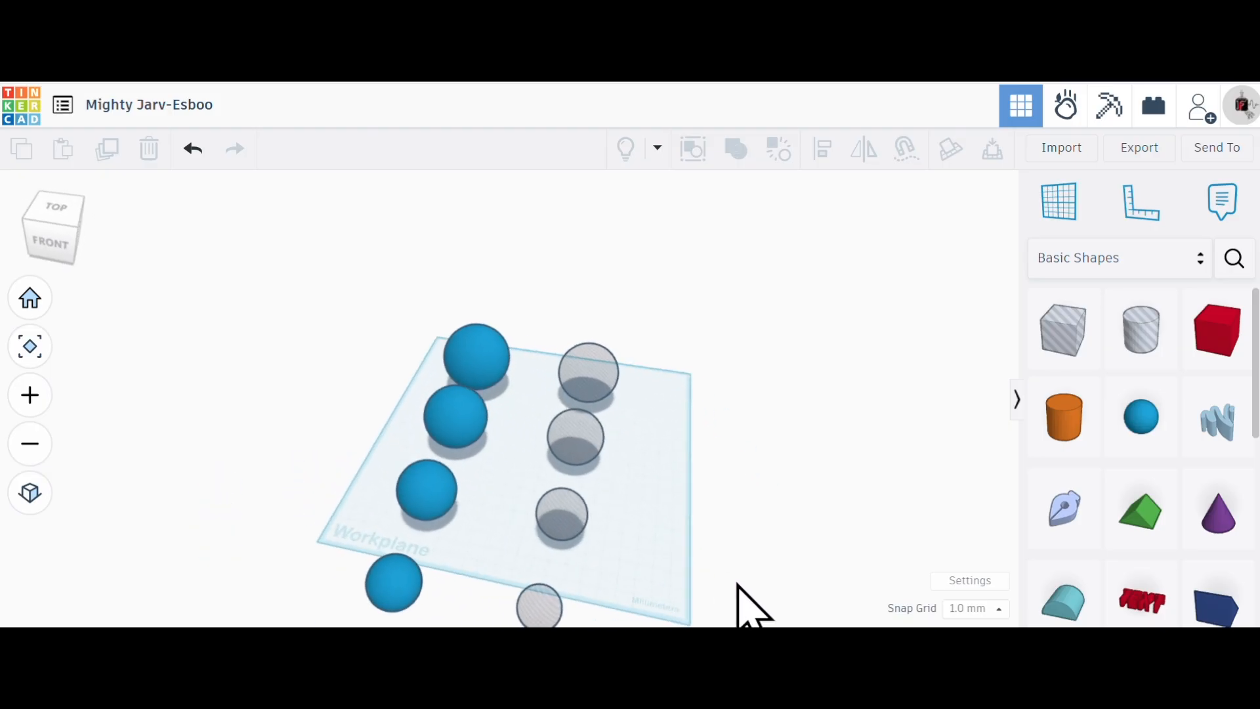
right_click_drag(510, 523, 411, 416)
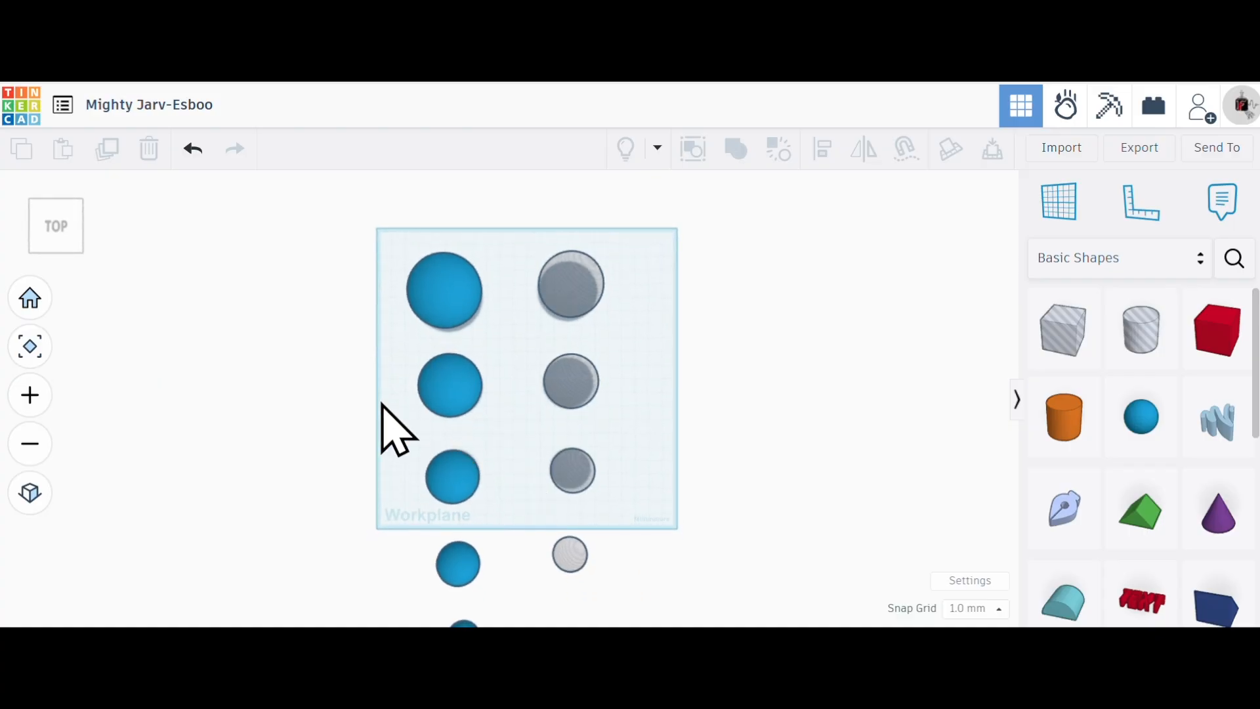
right_click_drag(492, 431, 510, 352)
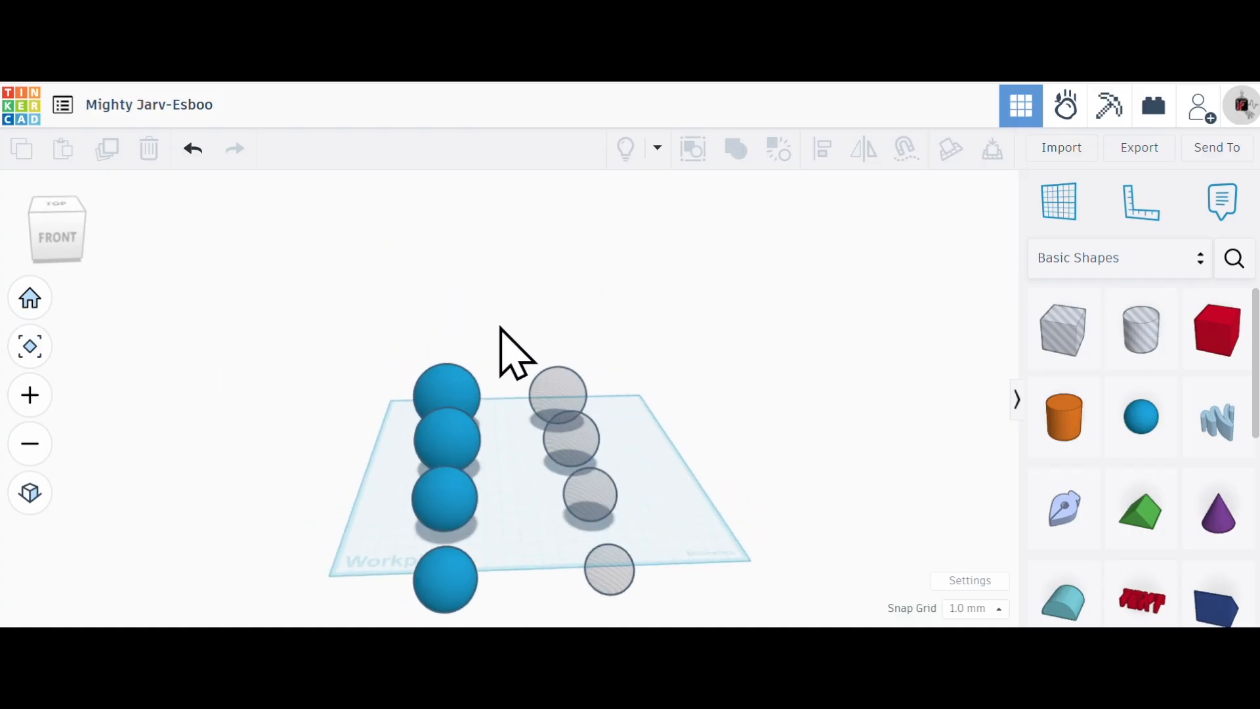
left_click(68, 212)
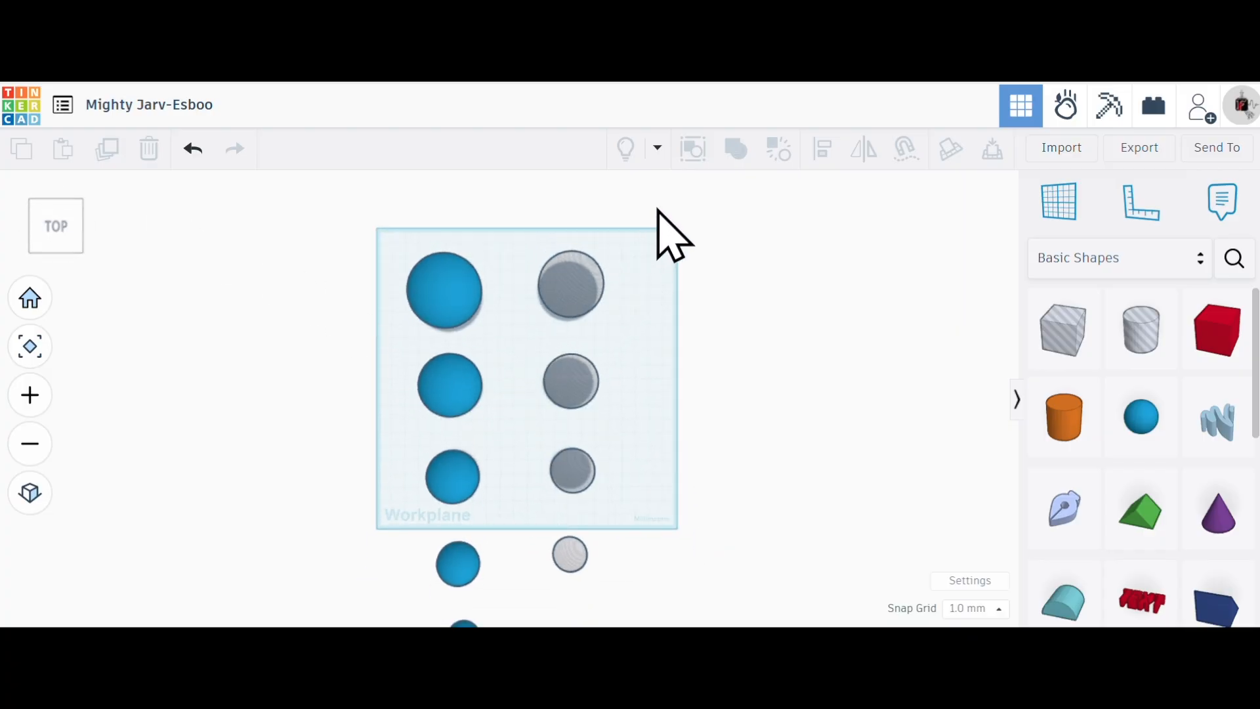
- Align the largest blue sphere and the largest hole sphere in the back row by their centres on all three axes
left_click_drag(634, 211, 391, 319)
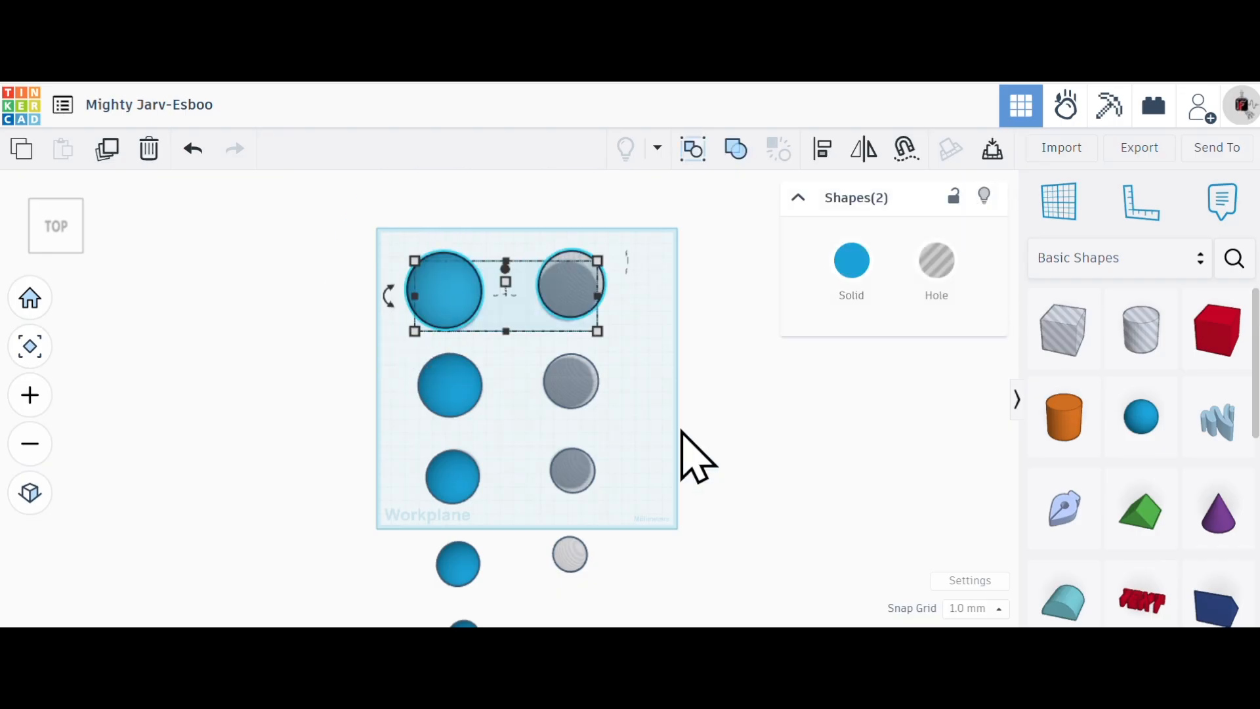
left_click(823, 150)
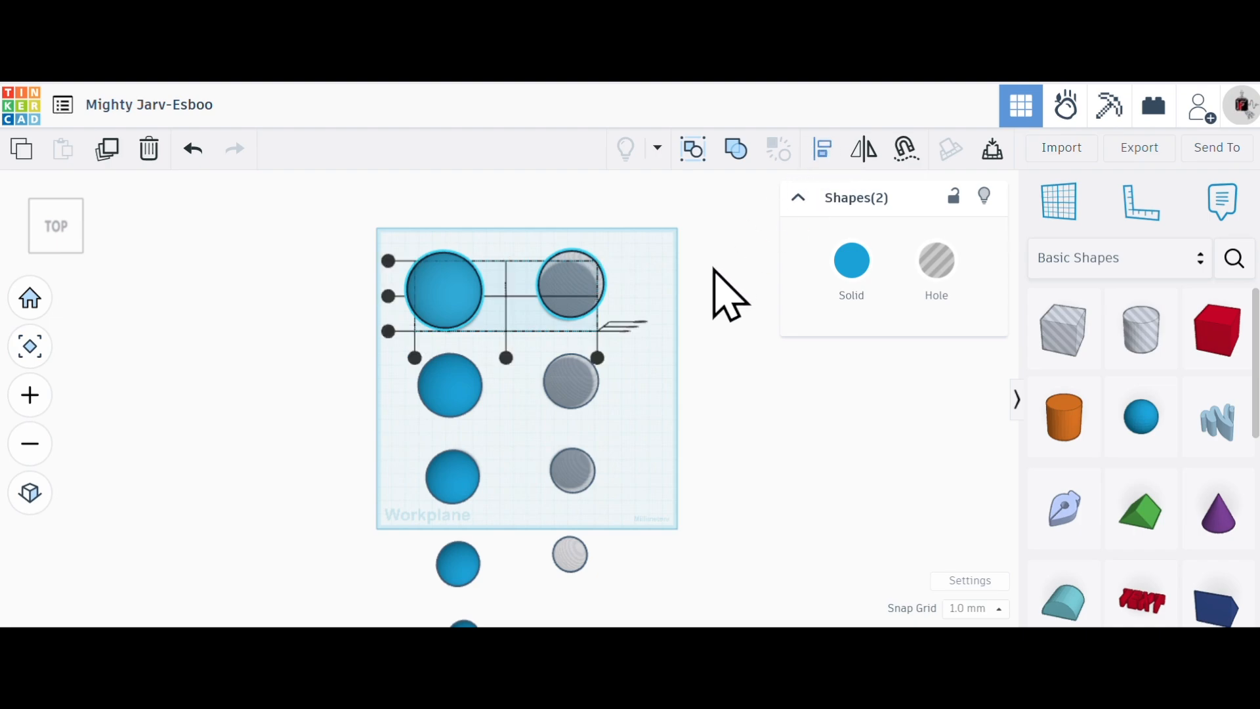
right_click_drag(697, 331, 697, 279)
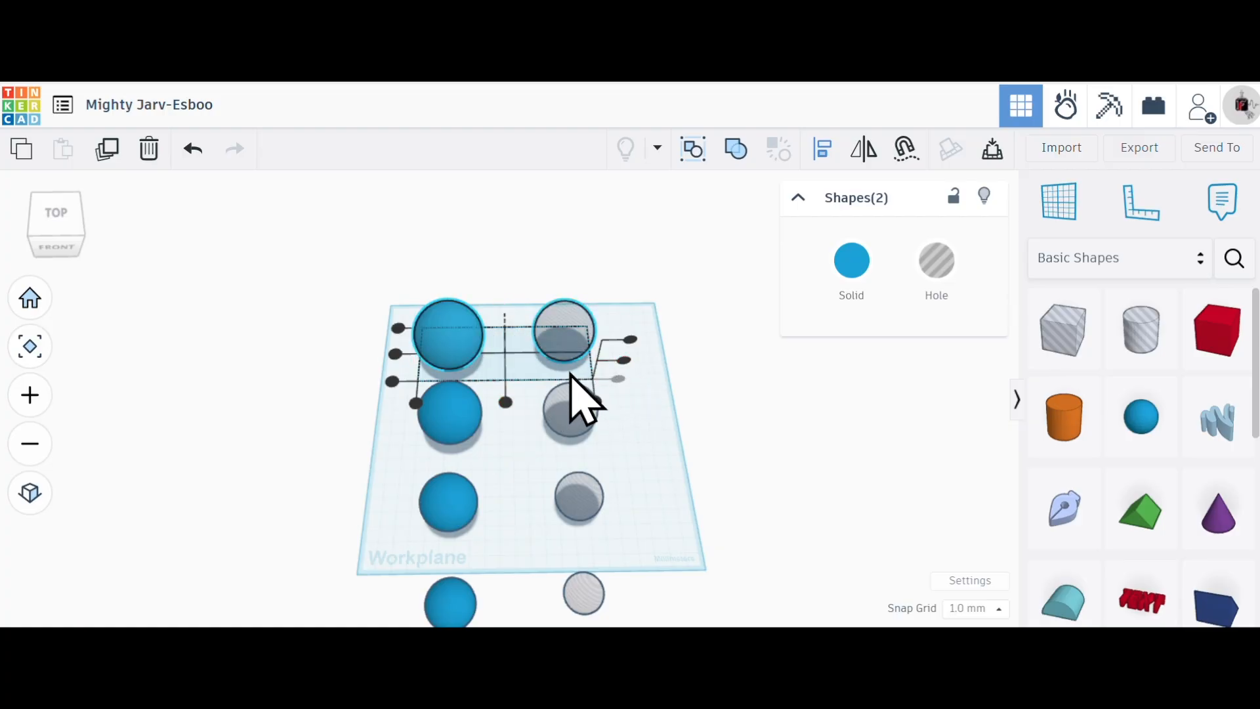
left_click(396, 355)
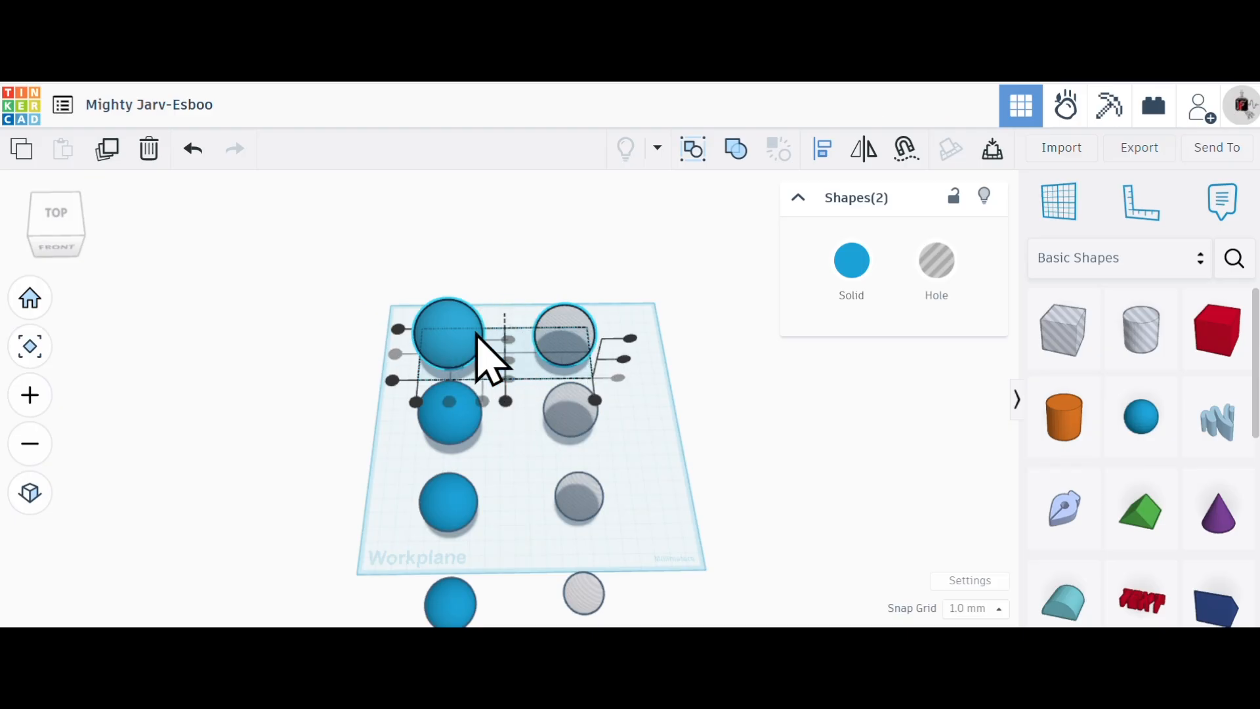
left_click(504, 401)
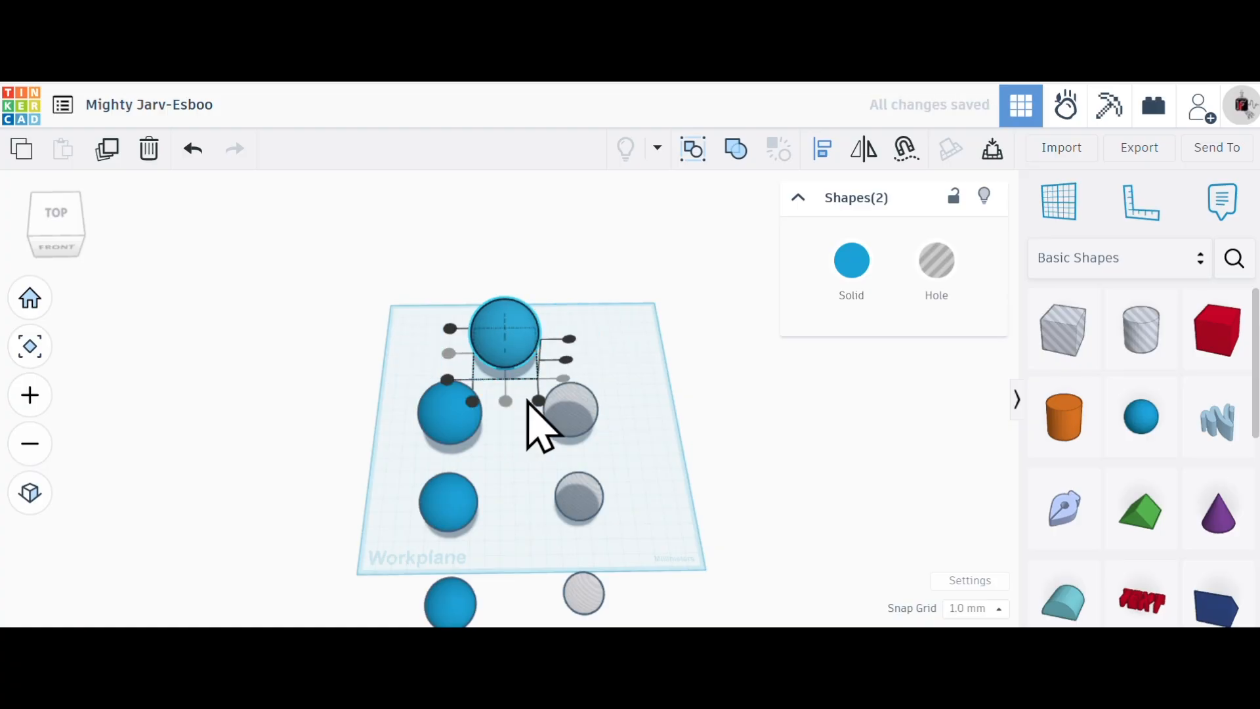
scroll(572, 365, "up", 5)
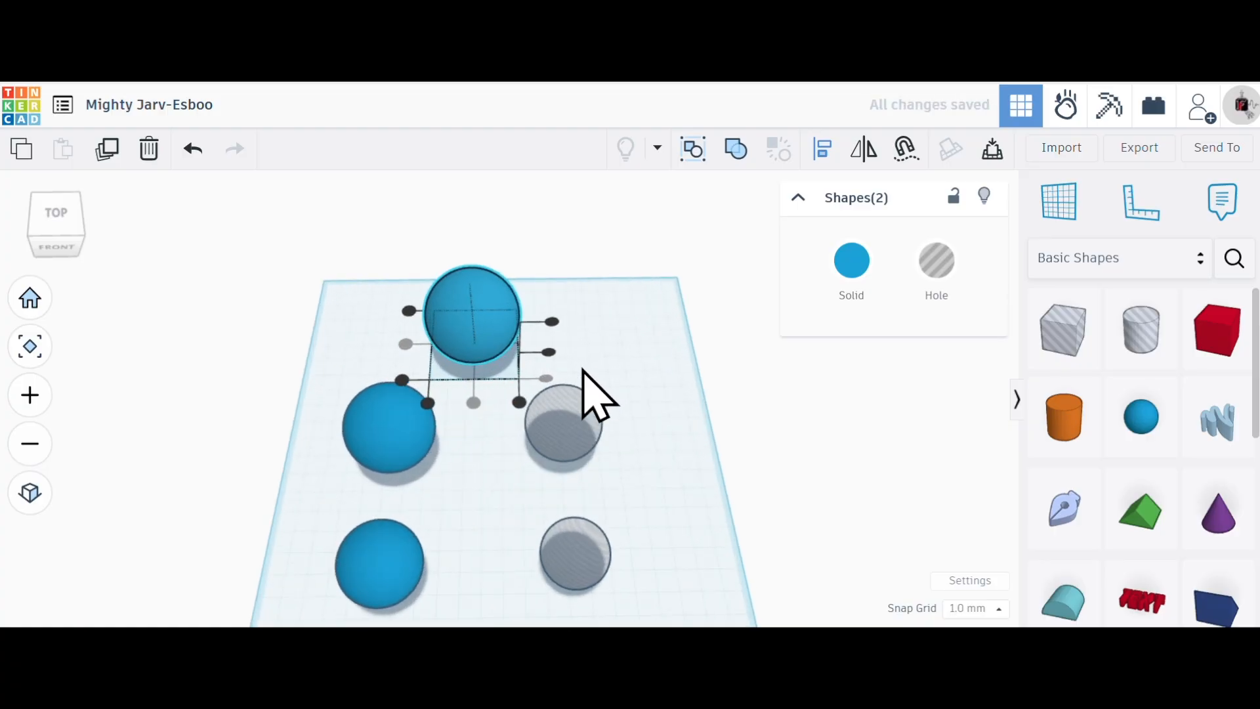
right_click_drag(598, 361, 594, 327)
left_click(547, 348)
right_click_drag(520, 408, 489, 499)
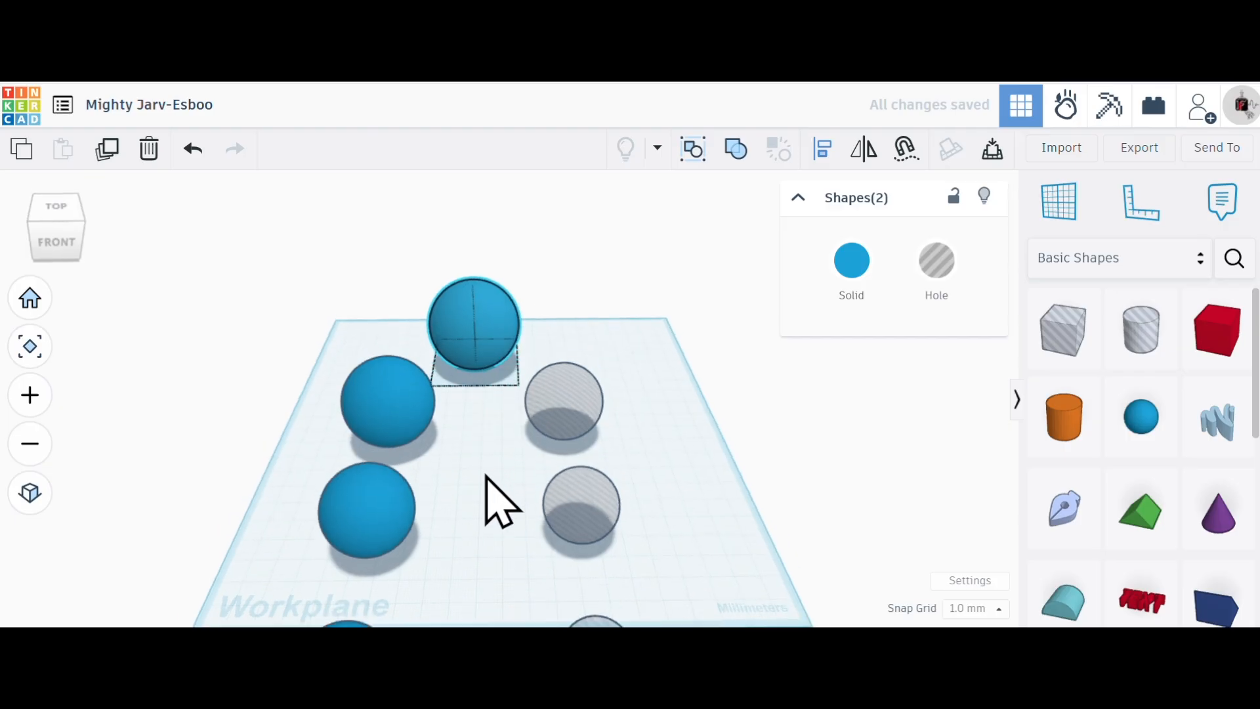
key("l")
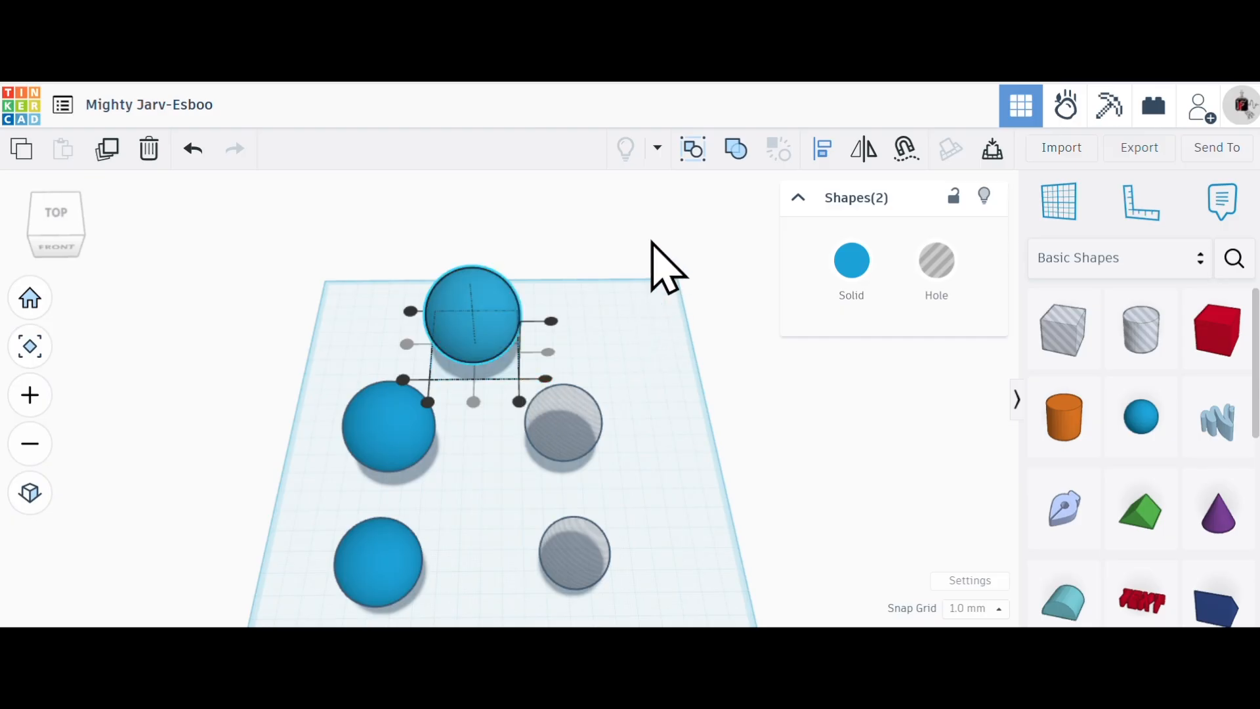
left_click(582, 239)
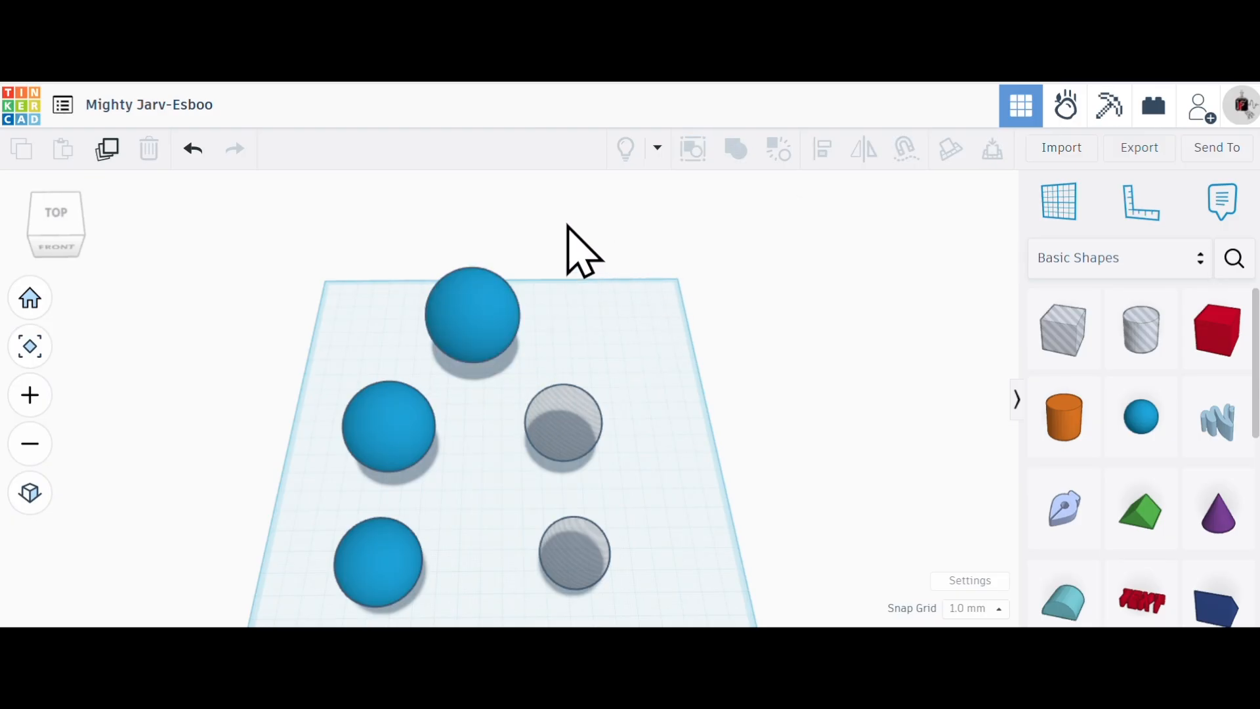
- Combine the concentric back sphere and its hole into a Union group and clear the selection
left_click_drag(559, 198, 419, 348)
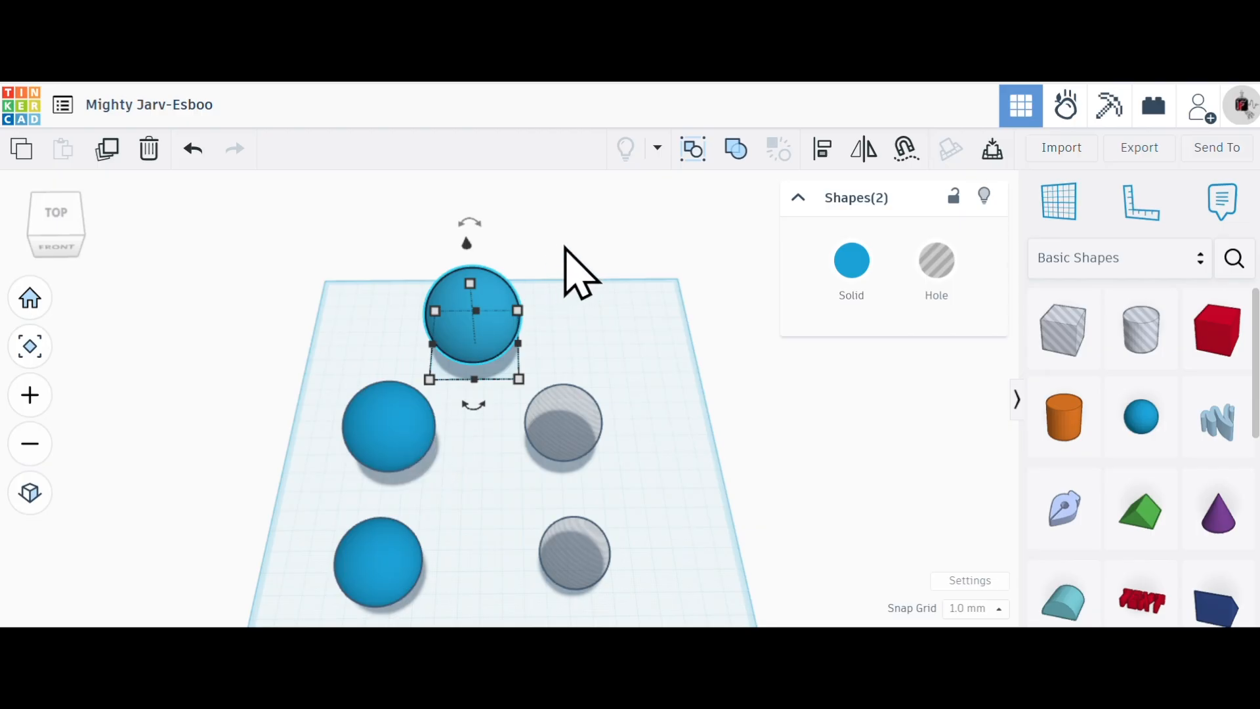
left_click(736, 157)
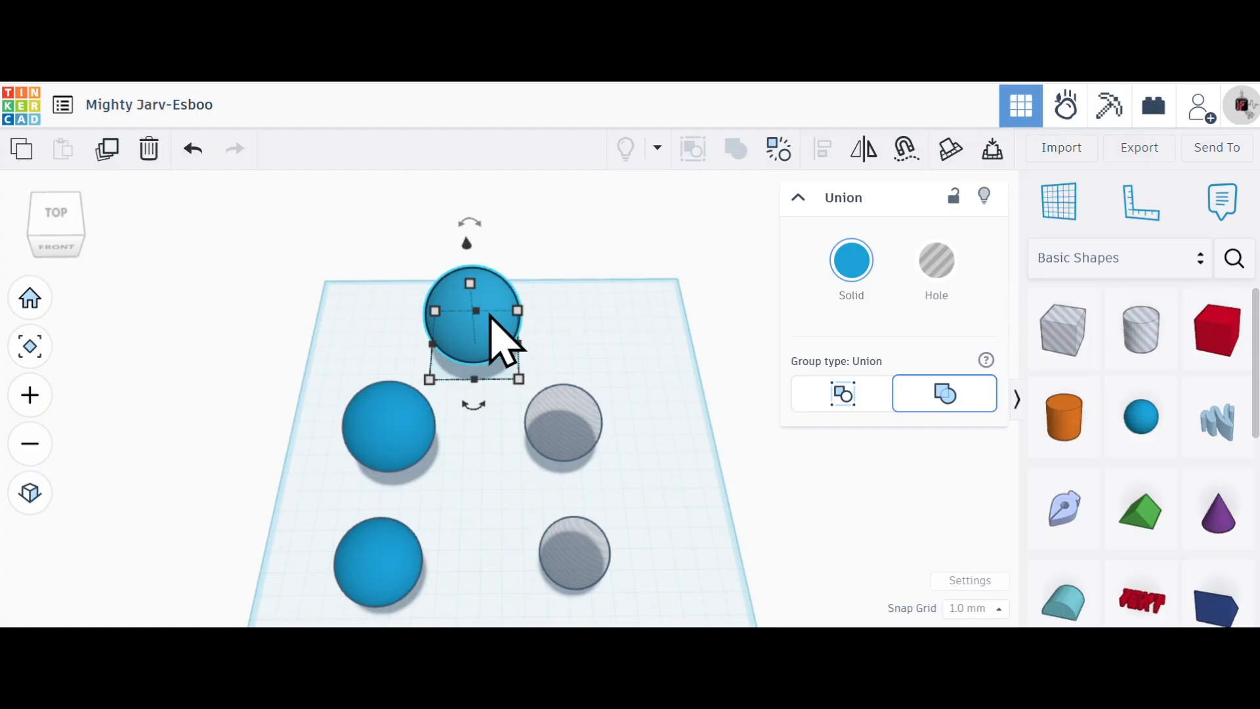
mouse_move(479, 316)
left_click(689, 295)
- Align the second blue sphere and the hole sphere beside it by their centres in width, depth and height
left_click_drag(642, 444, 371, 420)
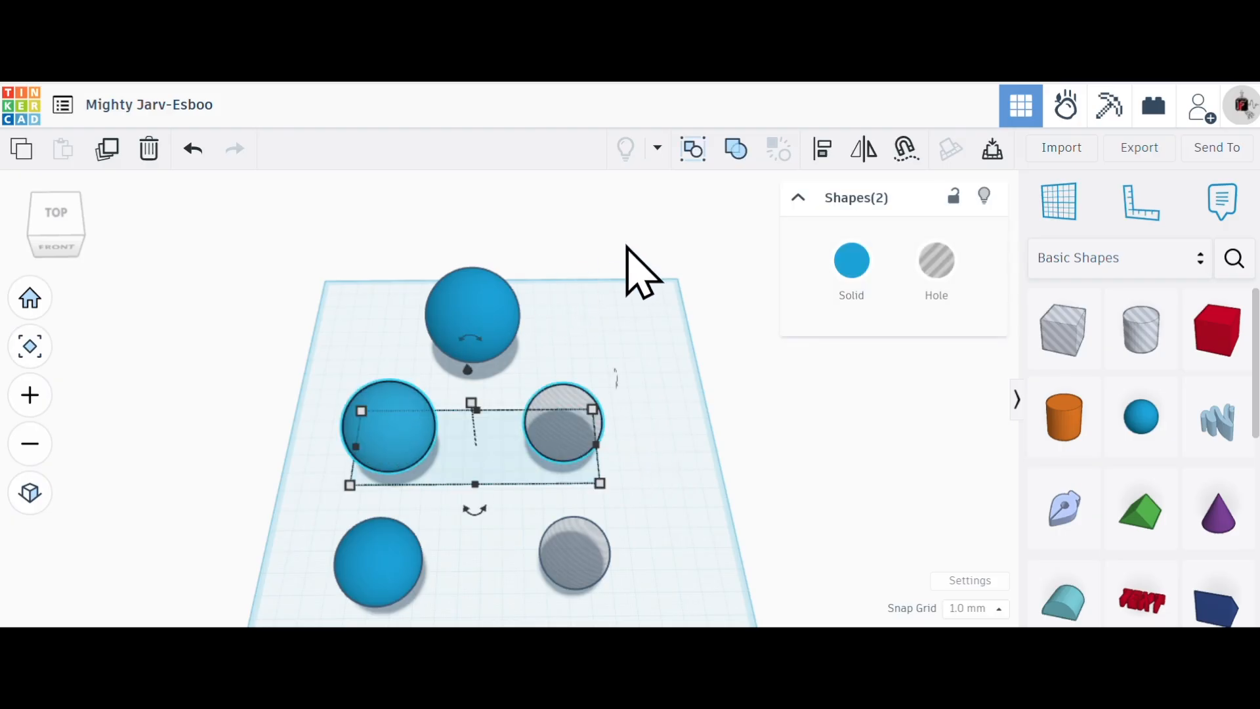
left_click(821, 151)
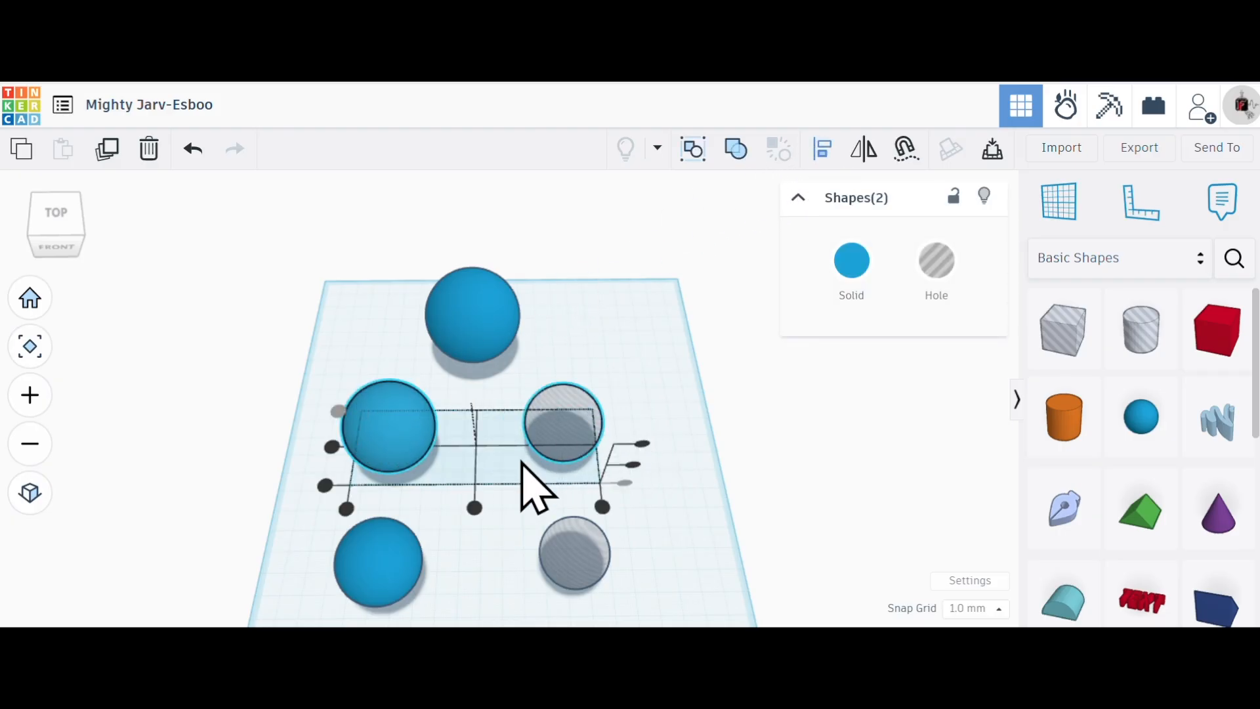
left_click(474, 508)
left_click(410, 448)
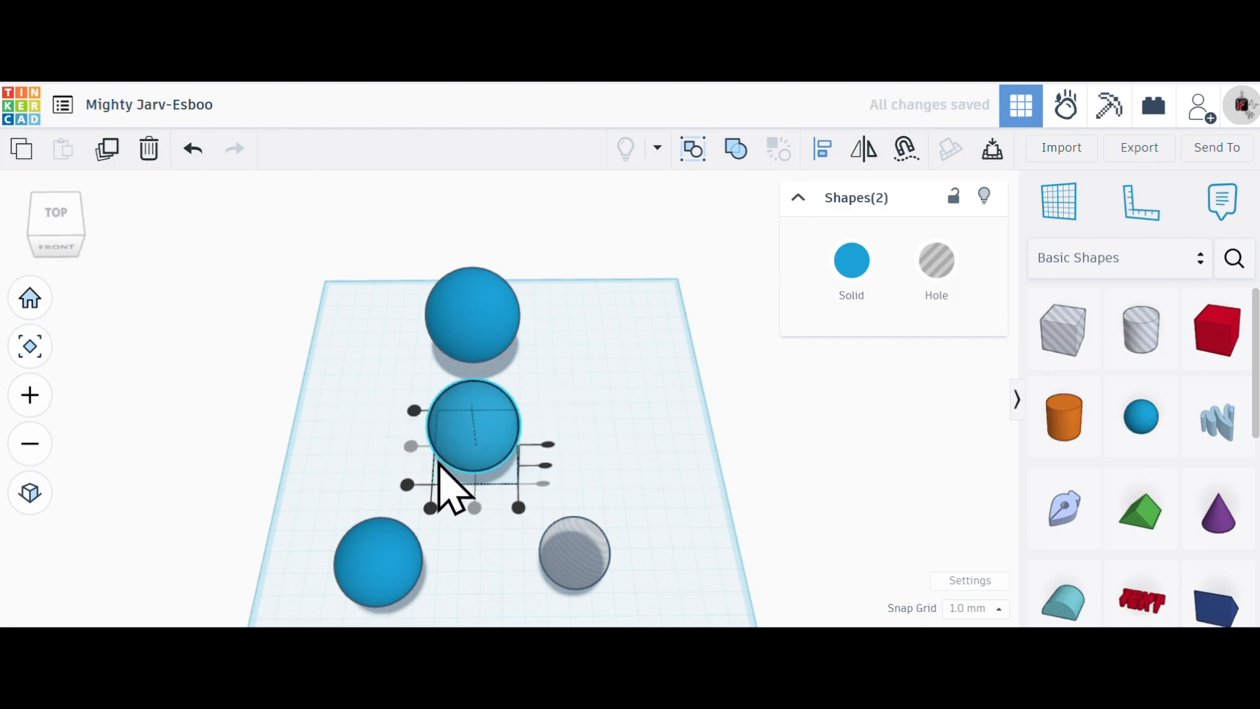
right_click_drag(575, 462, 541, 420)
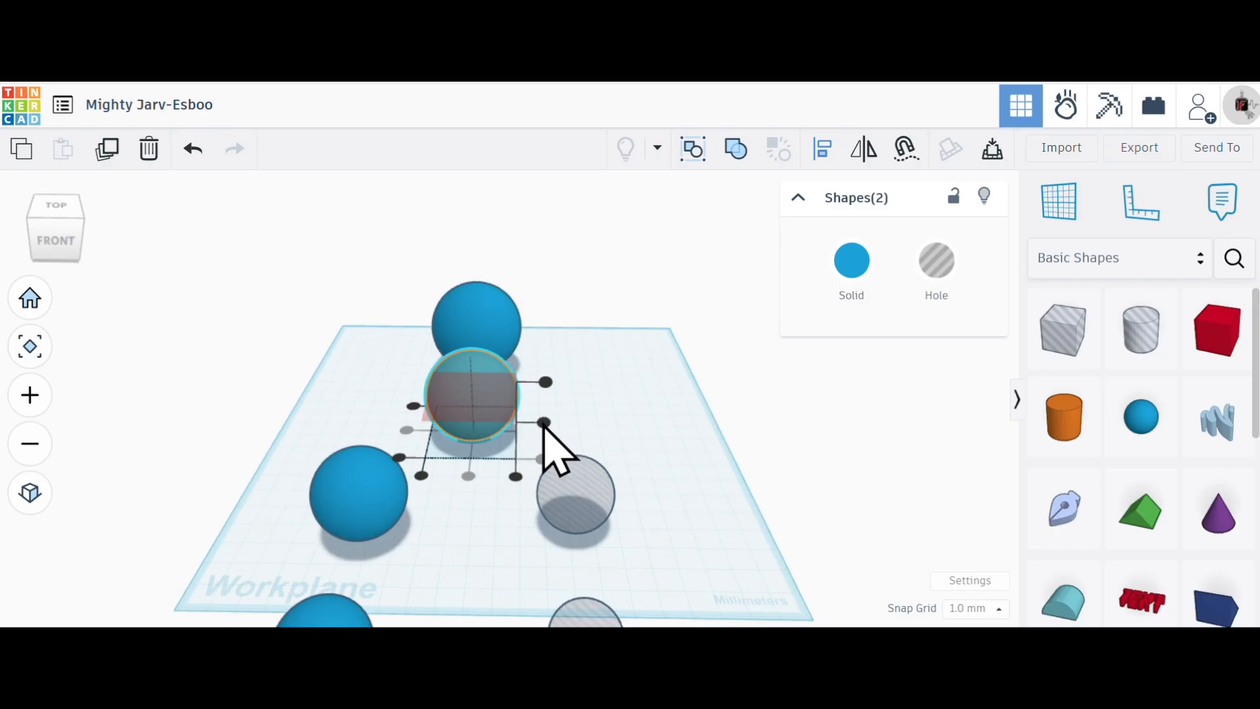
left_click(545, 422)
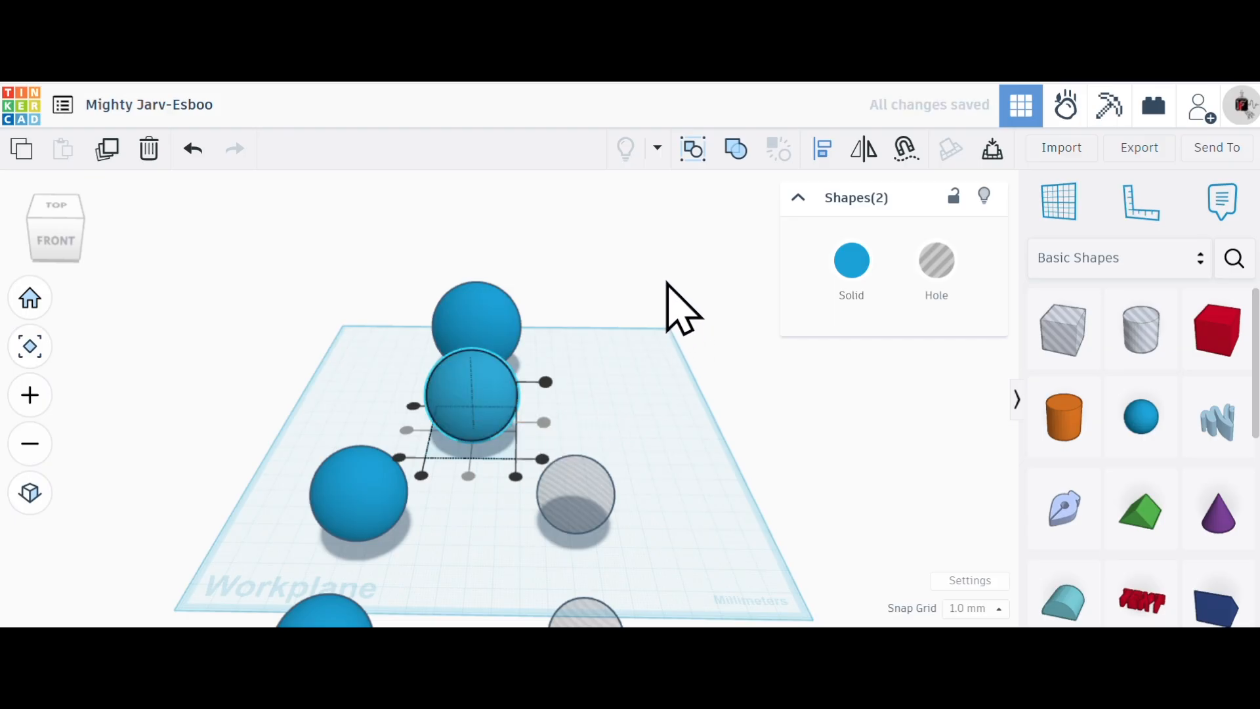
- Combine the second sphere and its centred hole into a Union group, then deselect it
right_click_drag(641, 399, 573, 427)
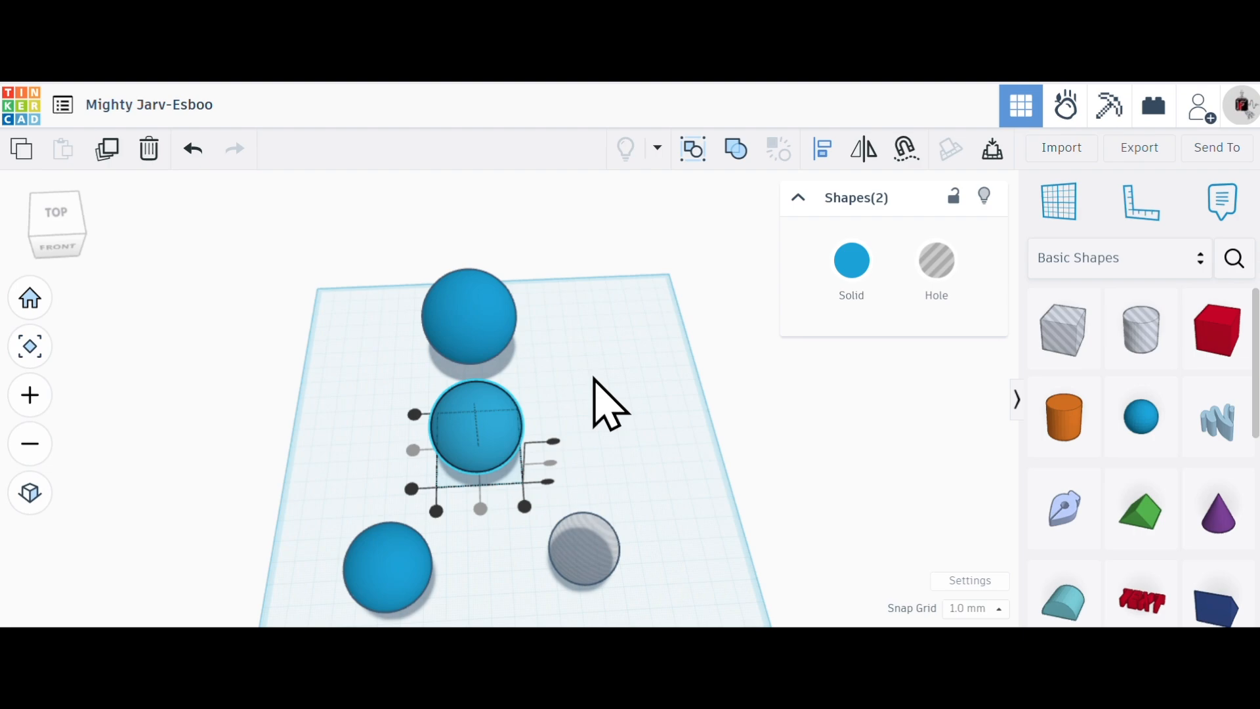
left_click(737, 151)
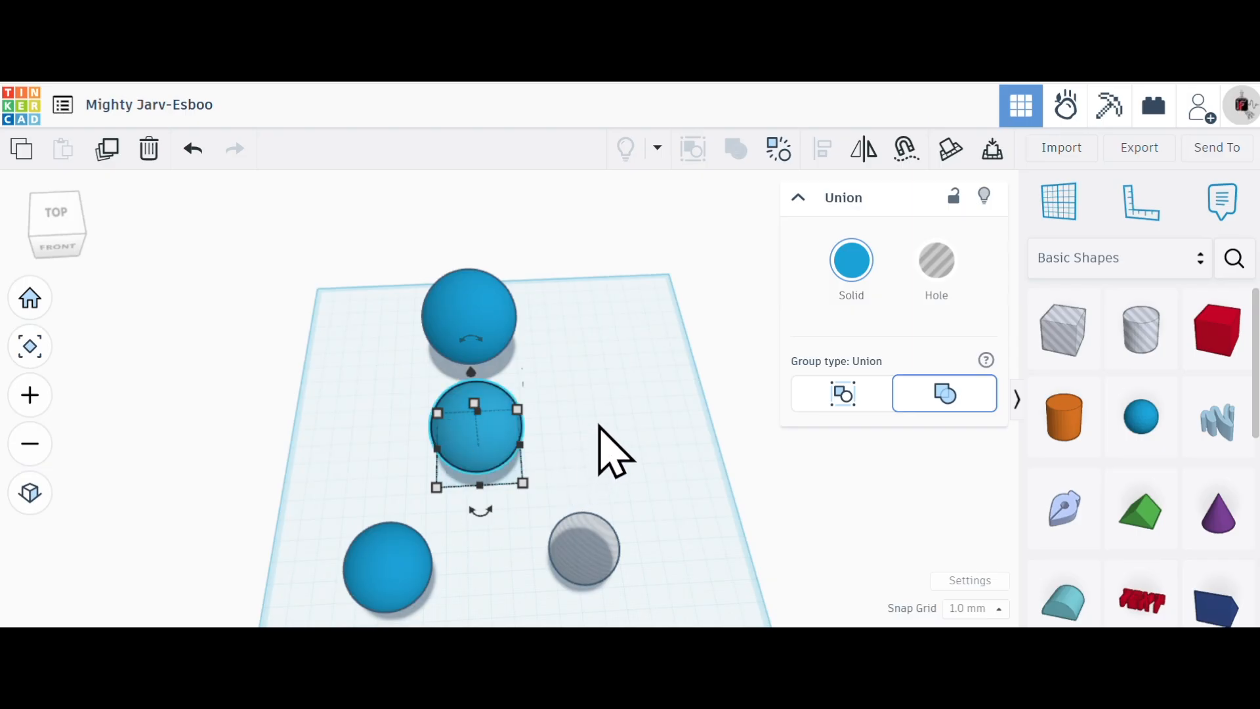
scroll(338, 374, "down", 3)
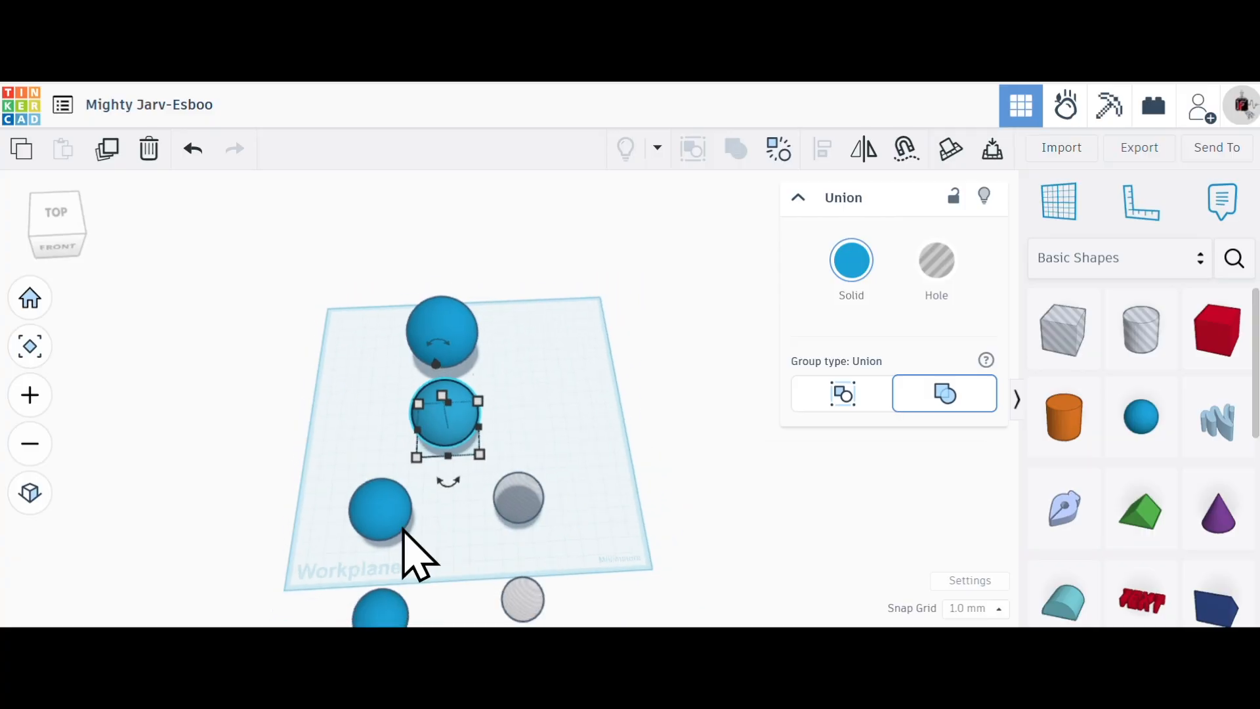
scroll(463, 603, "up", 5)
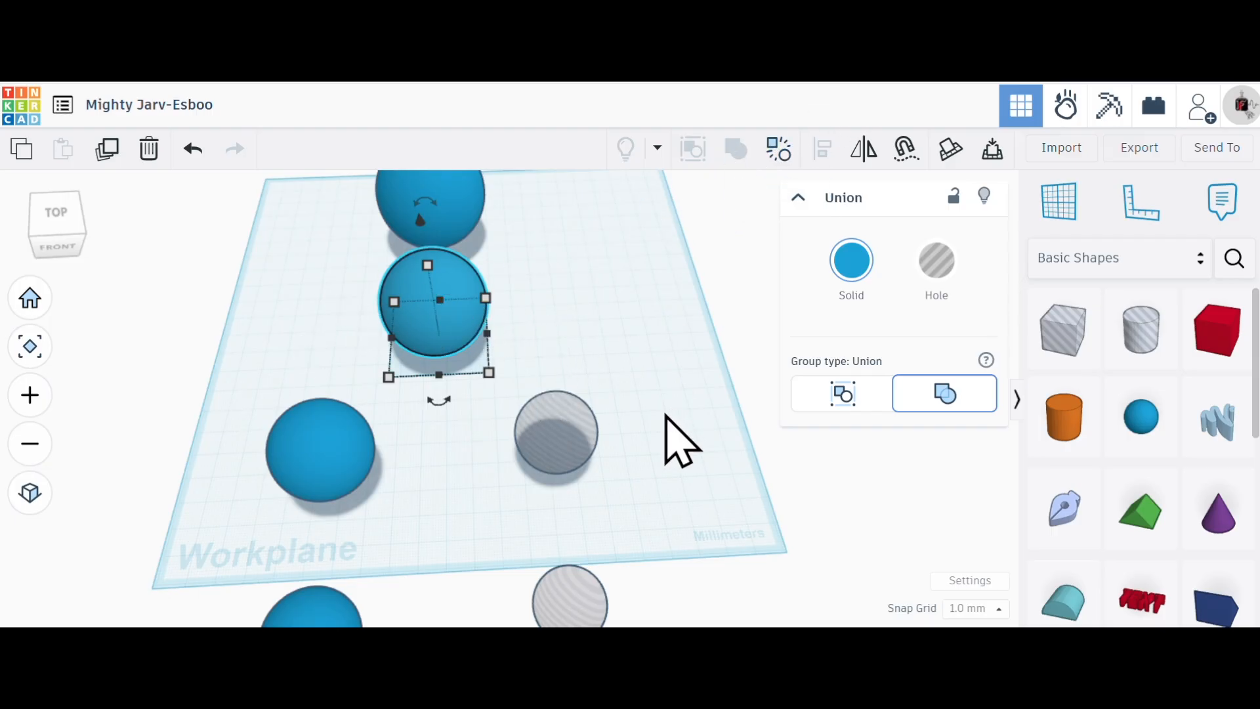
left_click(659, 468)
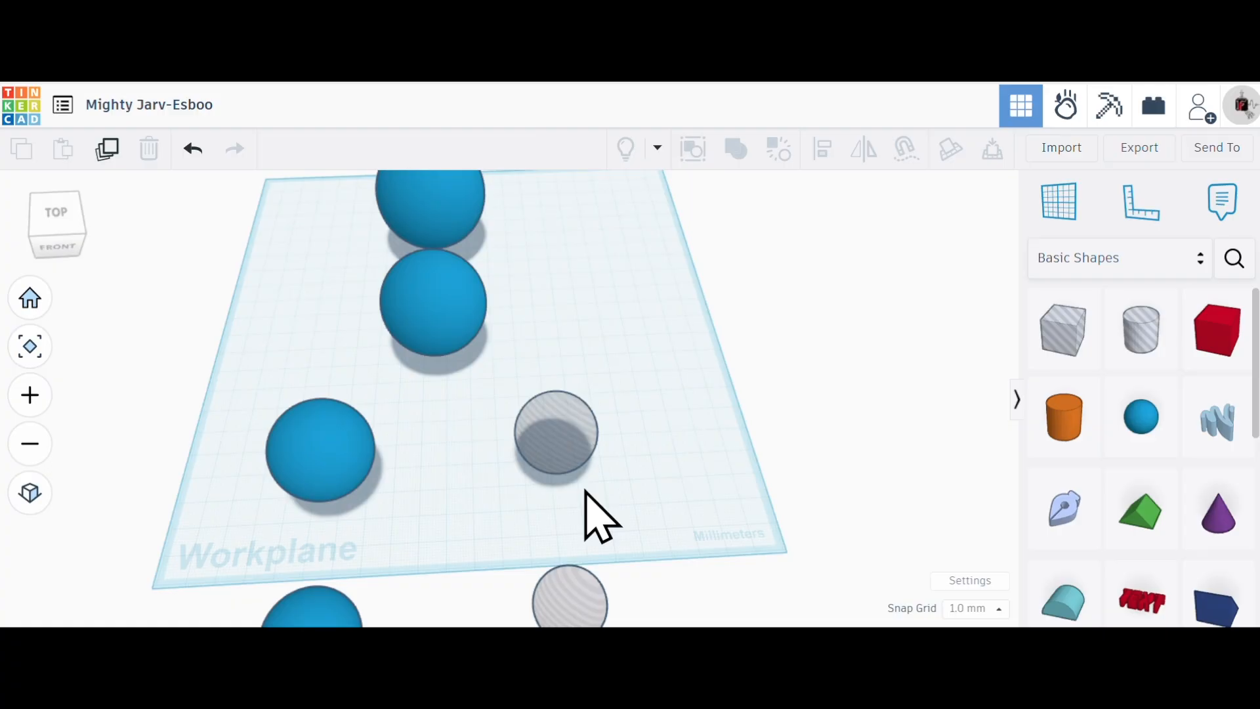
- Centre the third blue sphere and its neighbouring hole sphere on each other on all axes and combine them into a Union group
left_click_drag(585, 491, 268, 439)
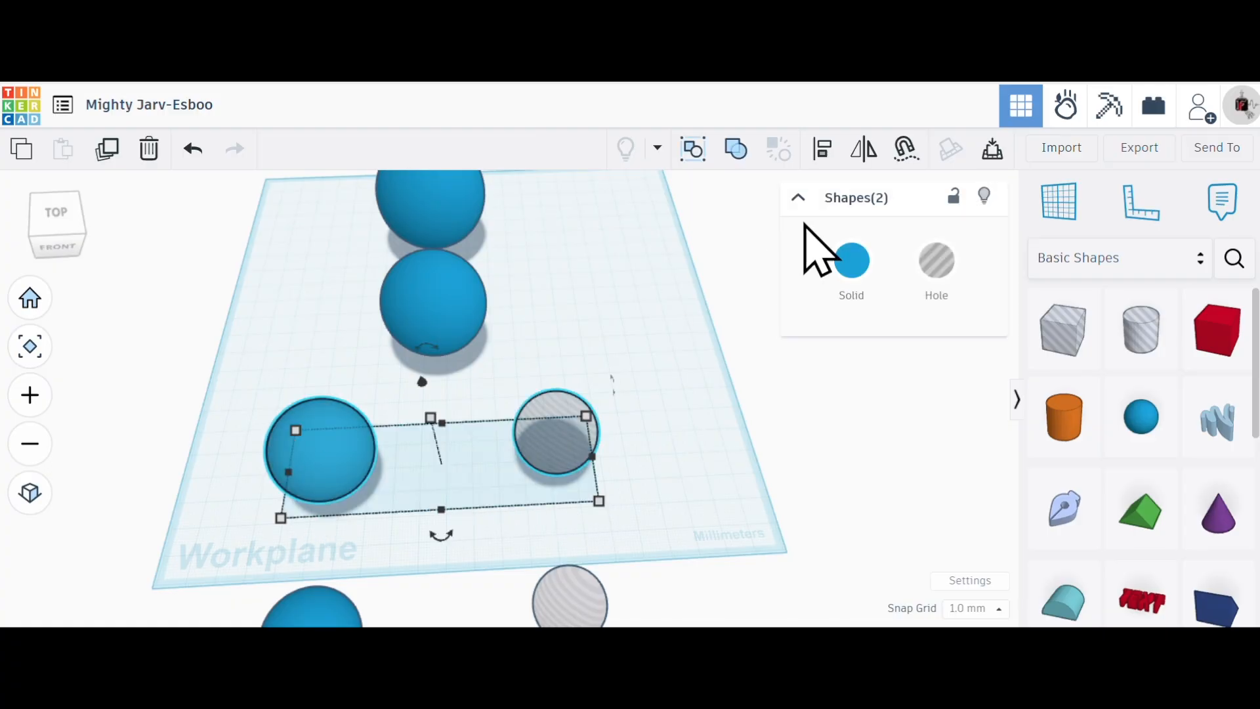
left_click(822, 148)
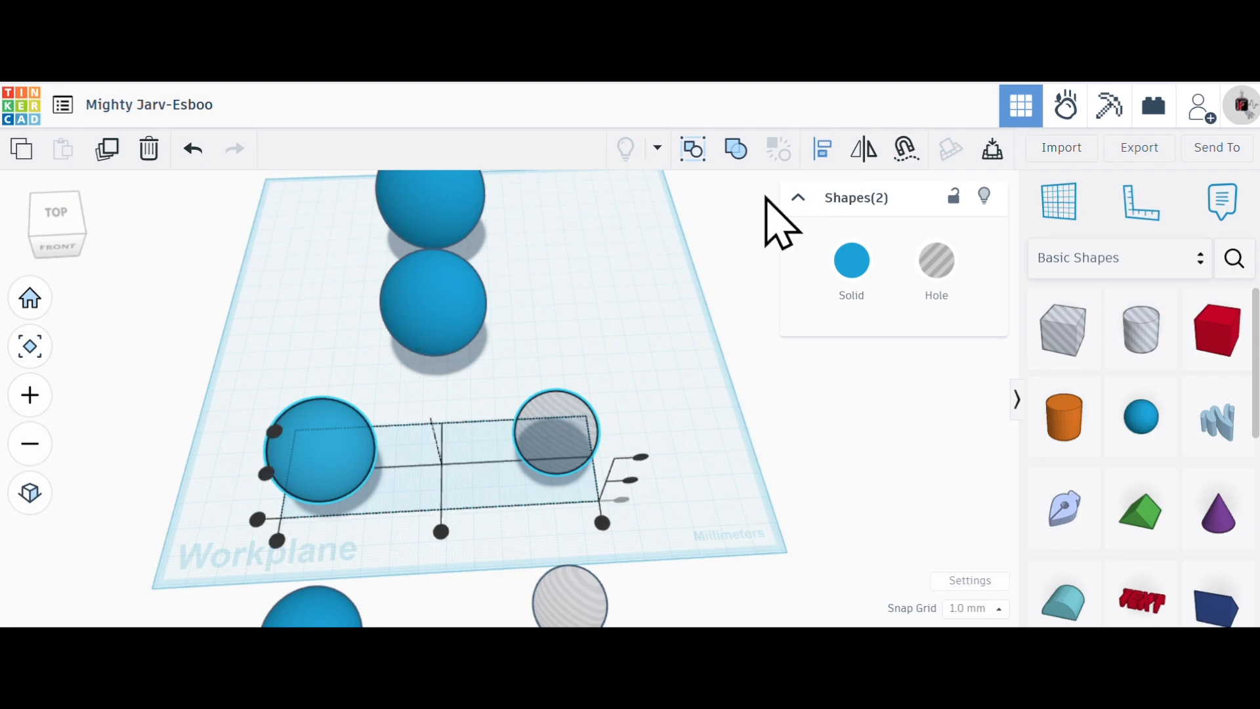
left_click(441, 529)
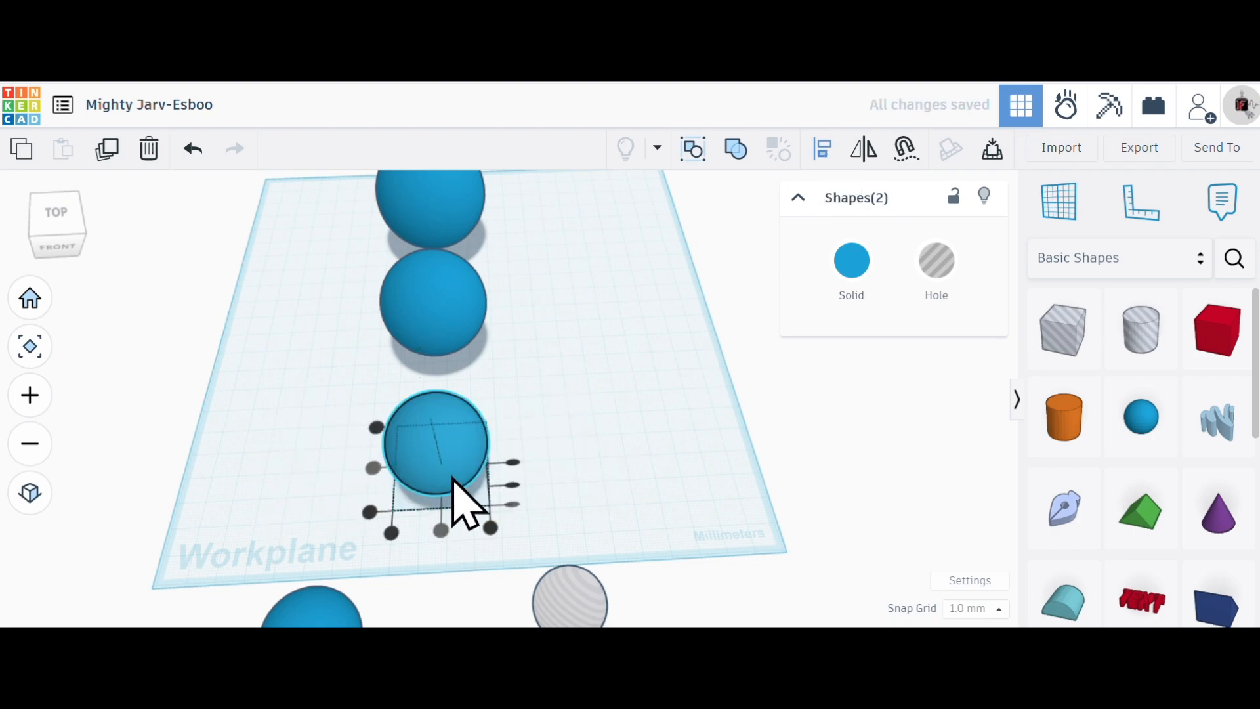
left_click(514, 486)
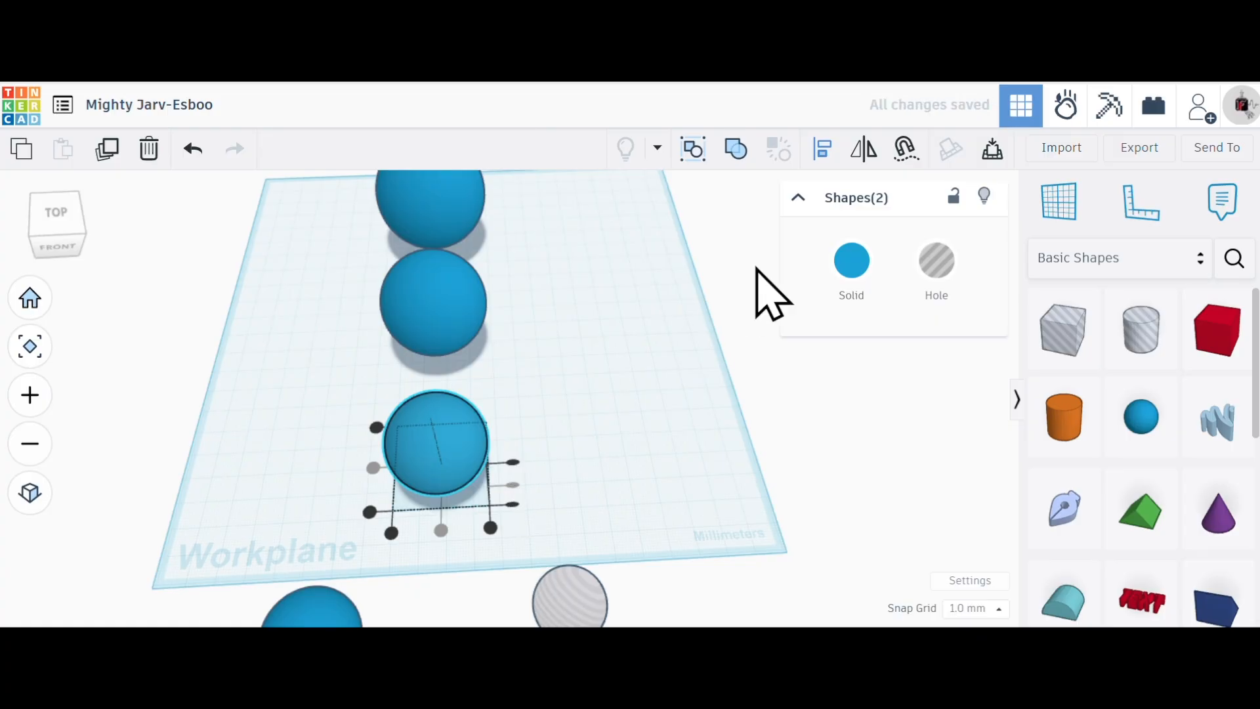
left_click(720, 148)
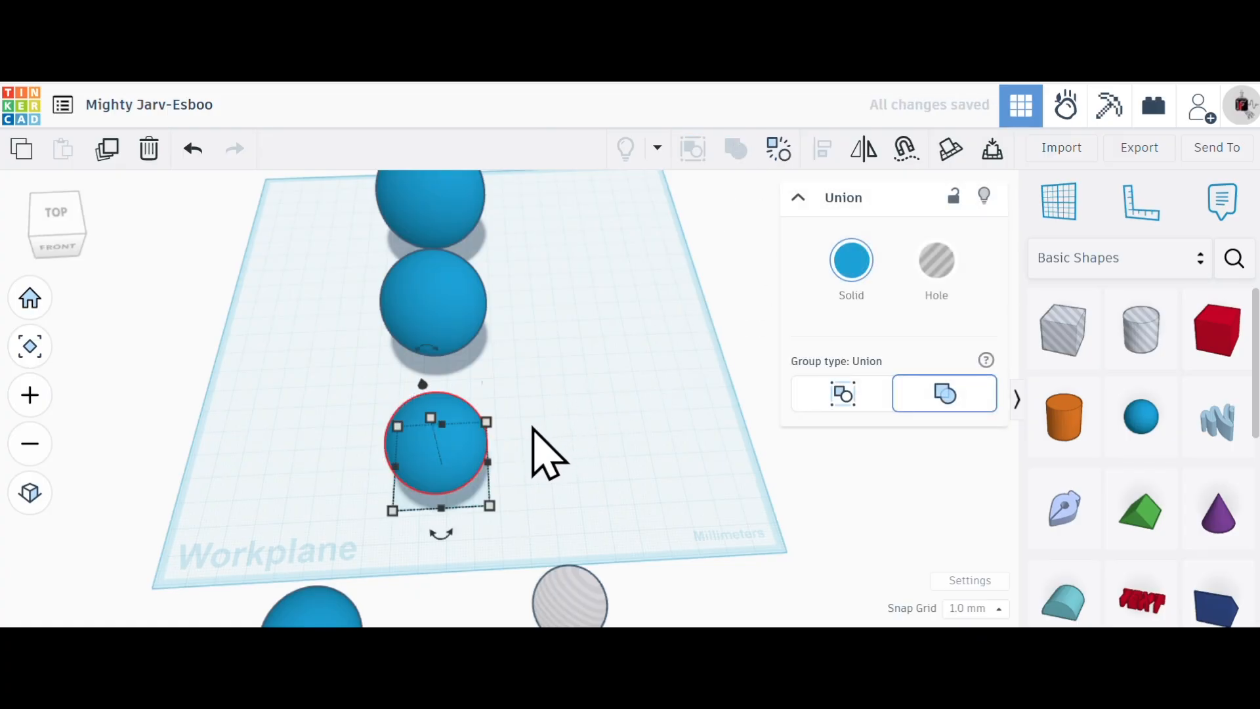
- Move the smallest blue sphere about 36 mm across so it lines up with the centred column, and clear the selection
scroll(537, 430, "up", 3)
scroll(577, 460, "down", 5)
scroll(556, 530, "down", 6)
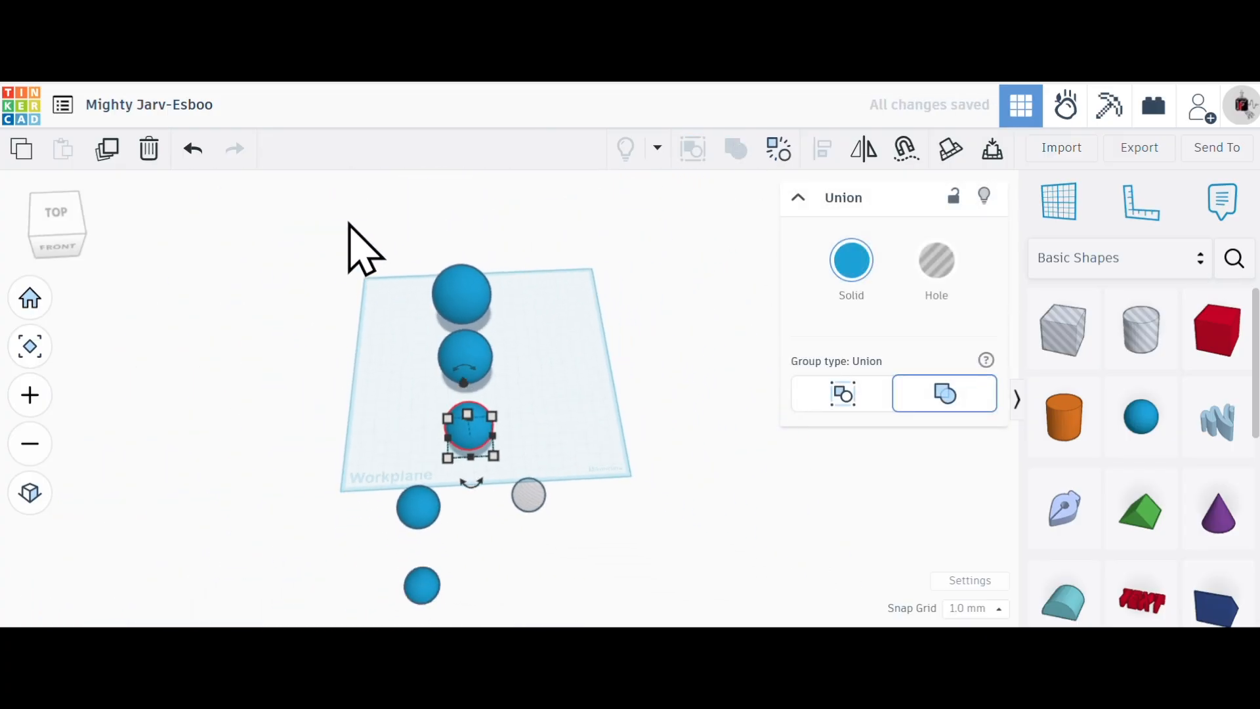
scroll(420, 541, "up", 2)
scroll(422, 525, "up", 4)
left_click_drag(394, 502, 470, 478)
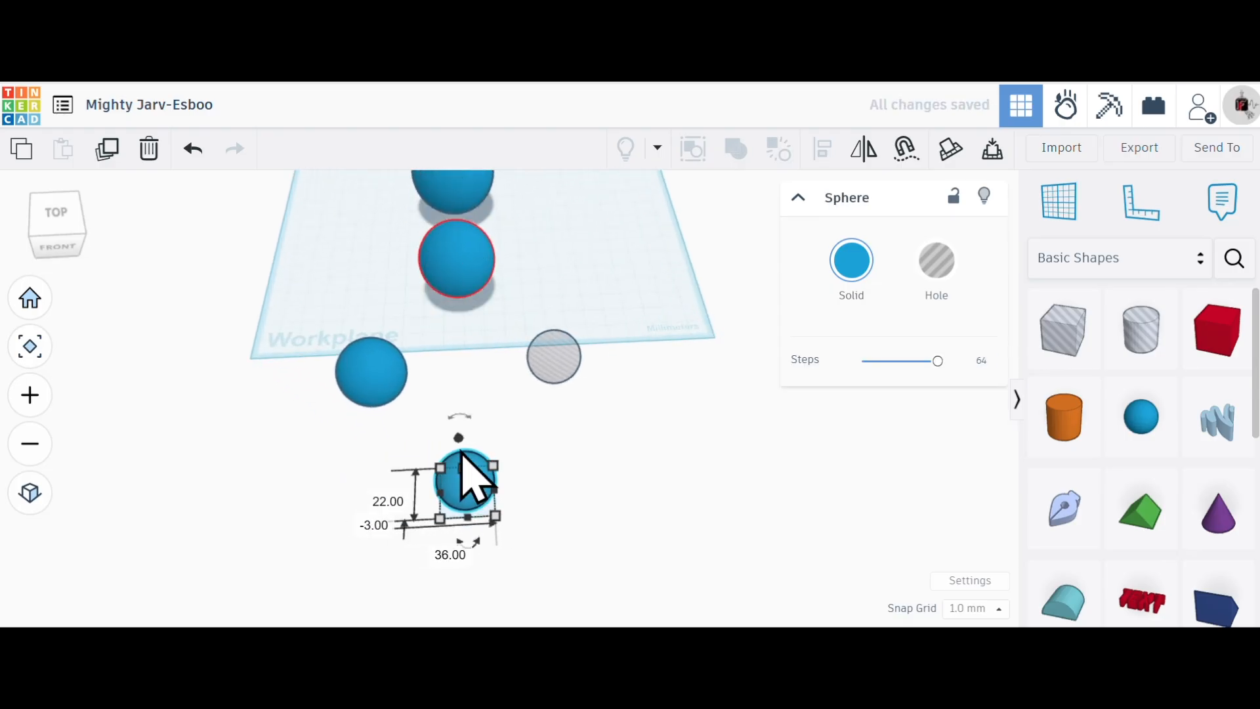
scroll(466, 420, "up", 2)
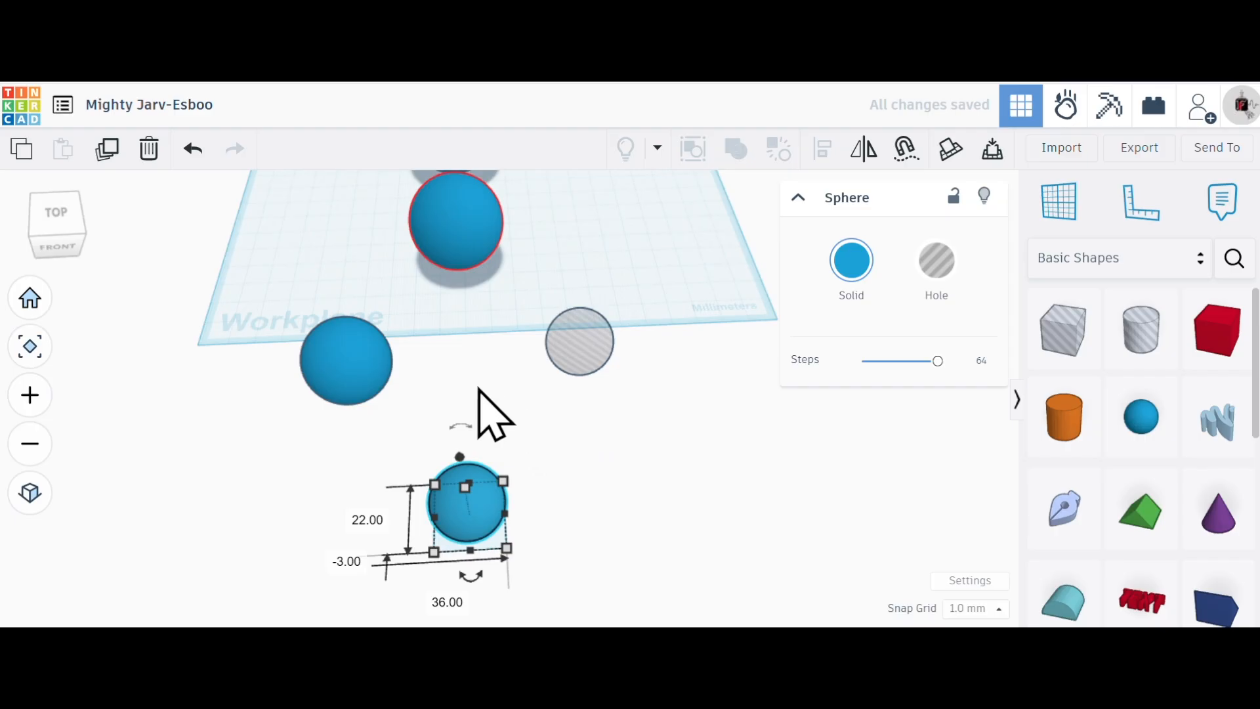
left_click(623, 309)
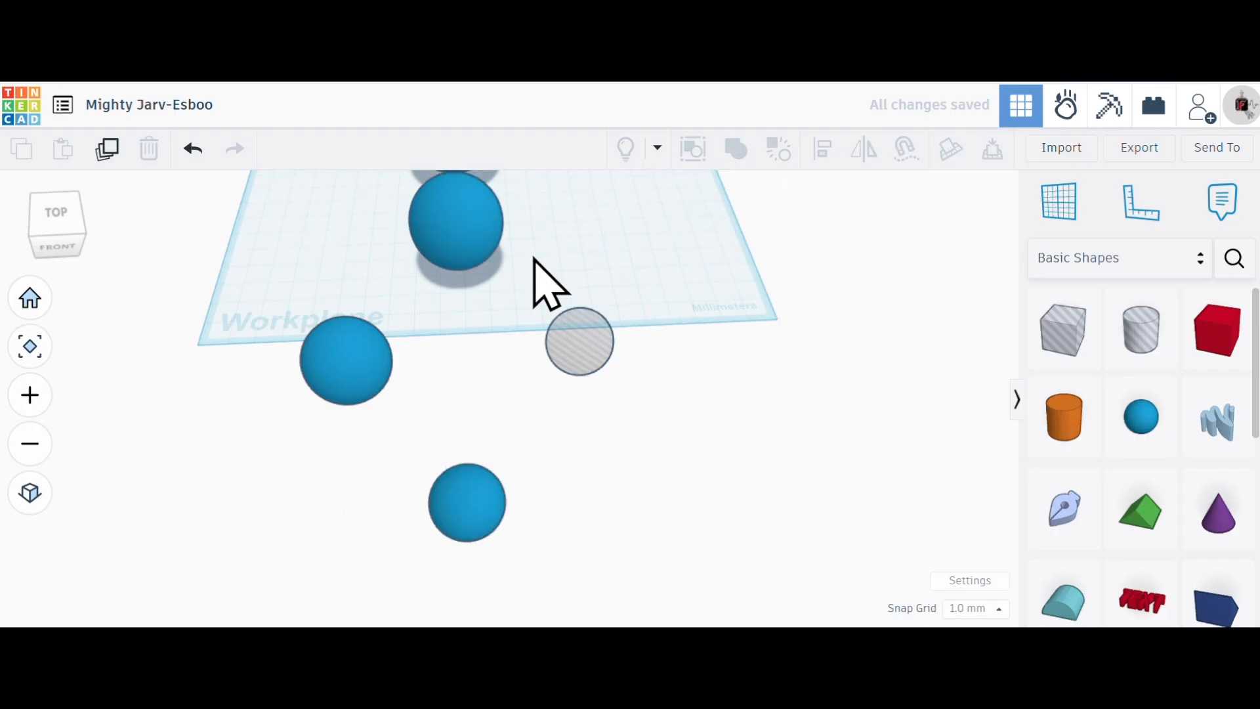
left_click(469, 251)
left_click(641, 345)
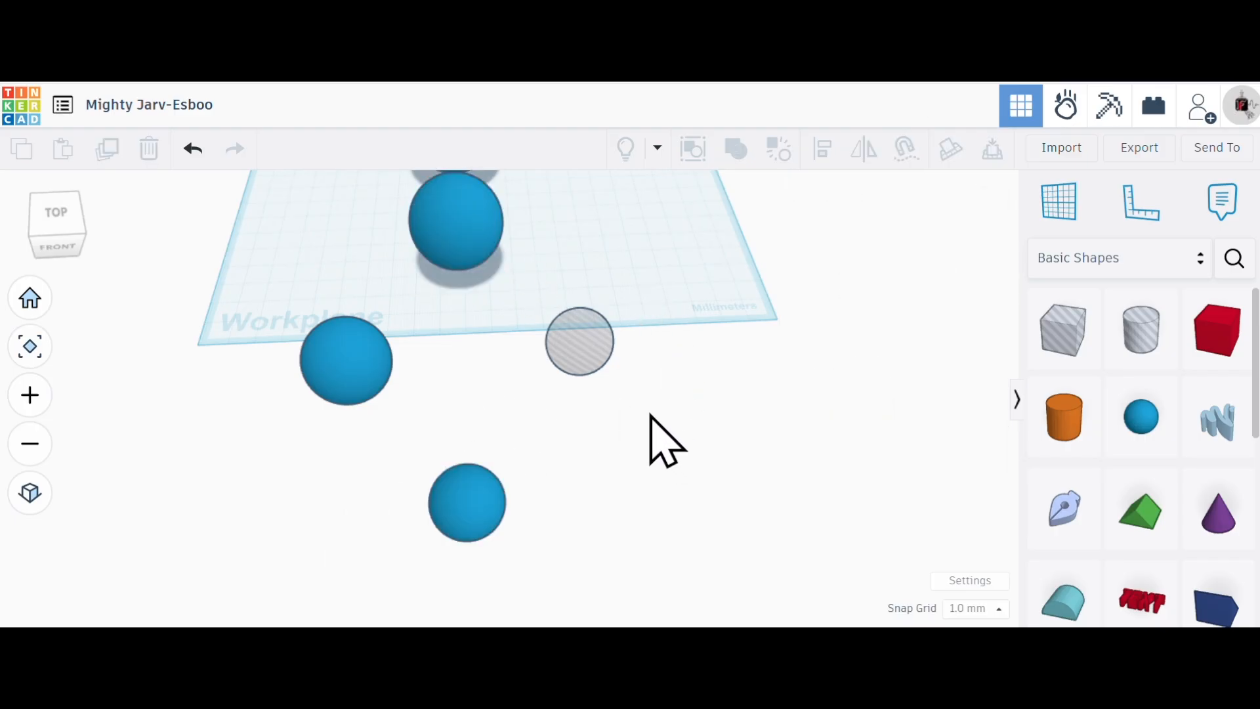
- Centre the fourth blue sphere and the last hole sphere on each other on all axes and combine them into a Union group
left_click_drag(640, 362, 330, 335)
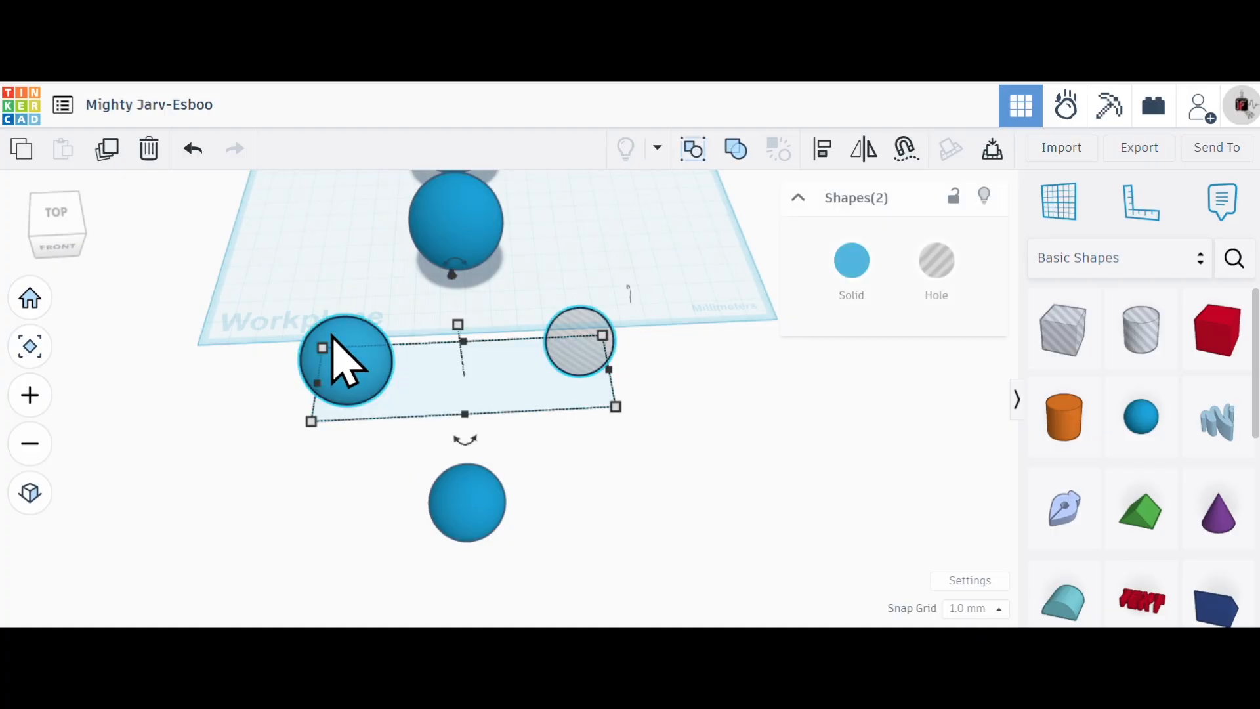
left_click(465, 431)
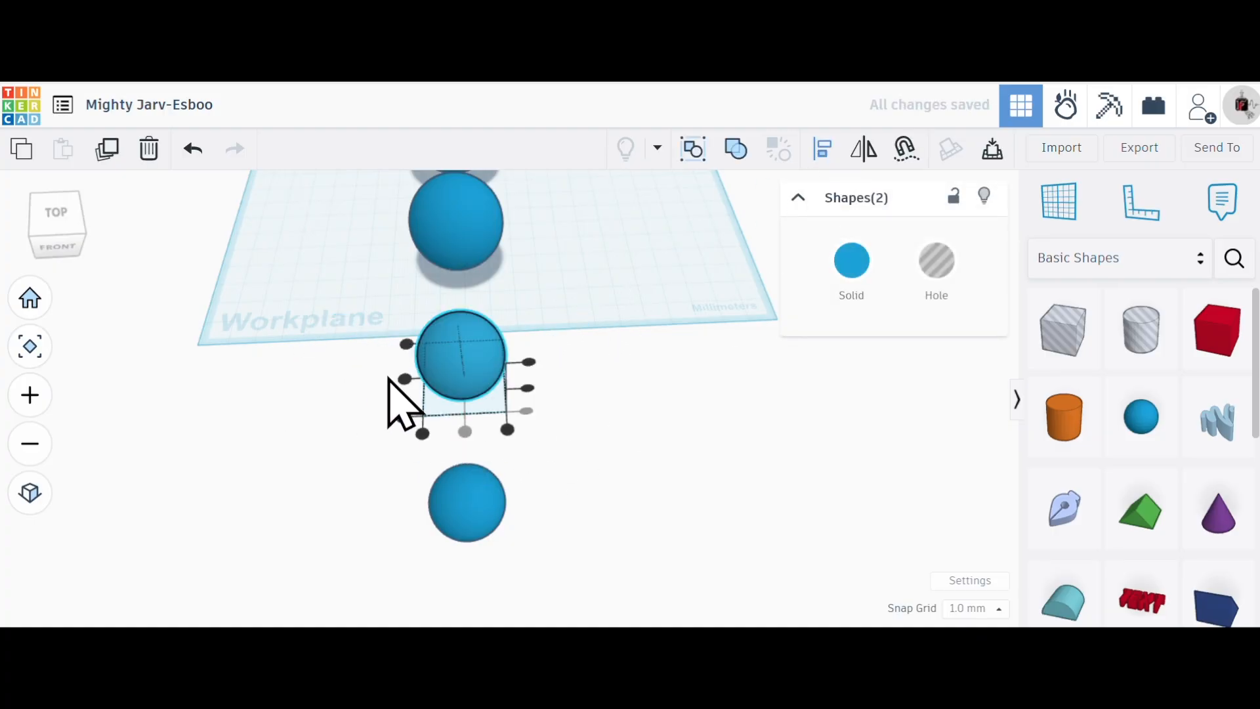
left_click(405, 380)
left_click(526, 385)
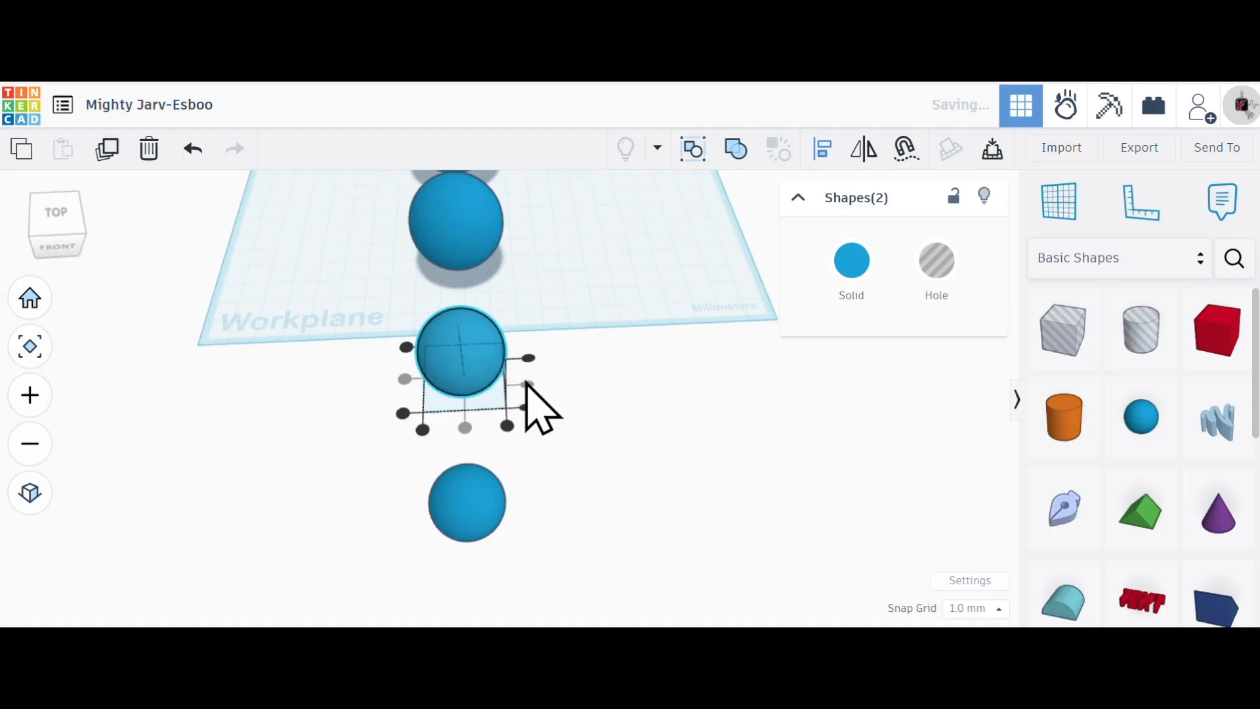
left_click(737, 157)
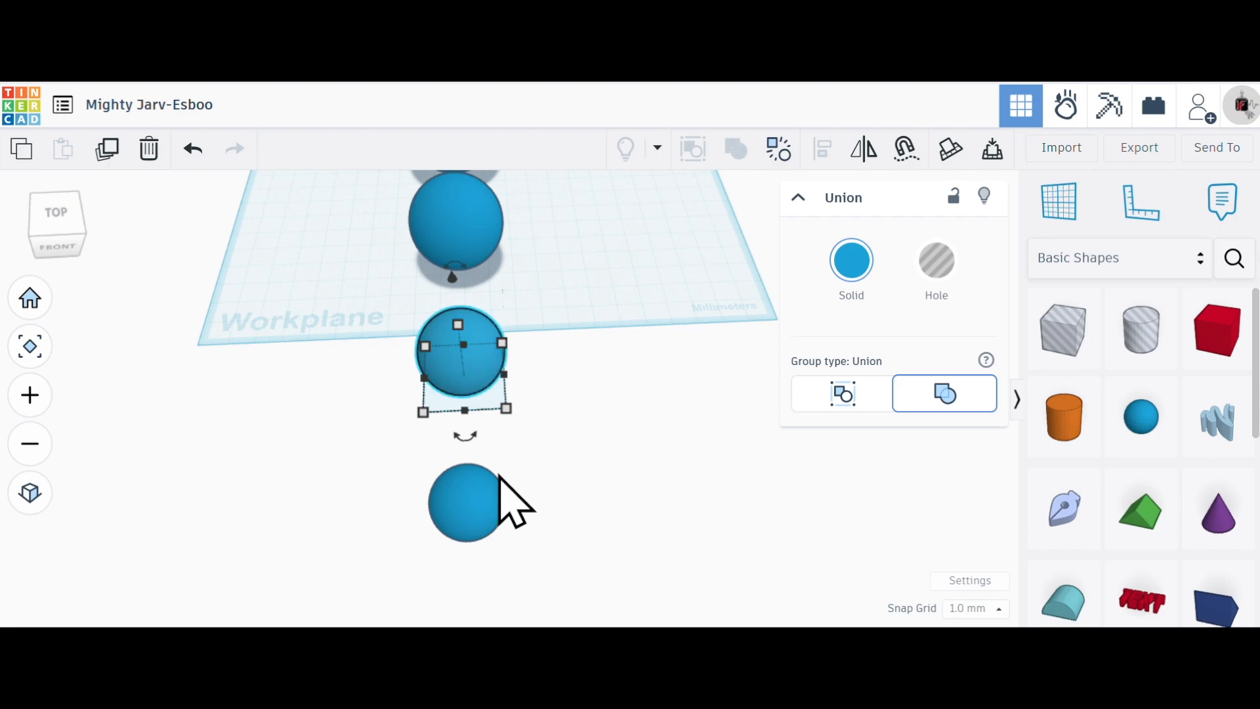
- Place a red box about 50 by 54 mm and a cylindrical hole about 20 mm wide beside the column of spheres
left_click(519, 459)
scroll(581, 319, "down", 3)
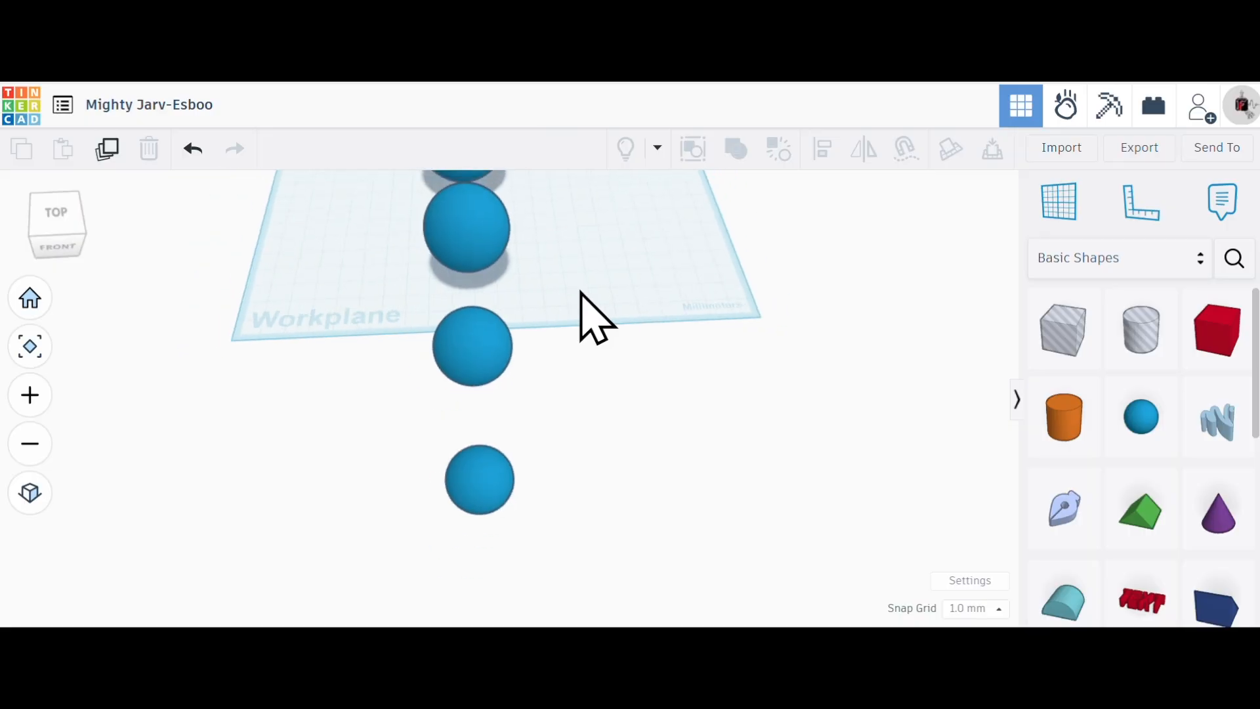
scroll(638, 252, "down", 1)
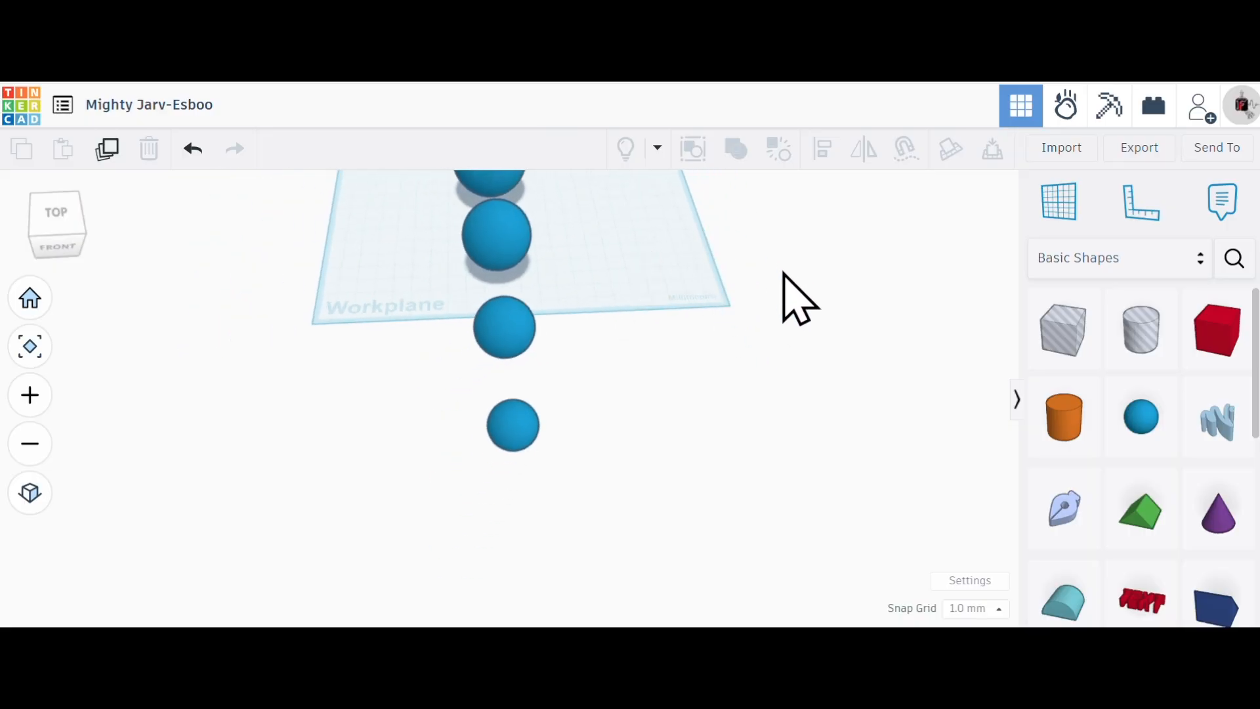
mouse_move(640, 266)
right_mouse_down()
mouse_move(596, 267)
mouse_move(630, 269)
right_mouse_up()
left_click_drag(1194, 315, 697, 322)
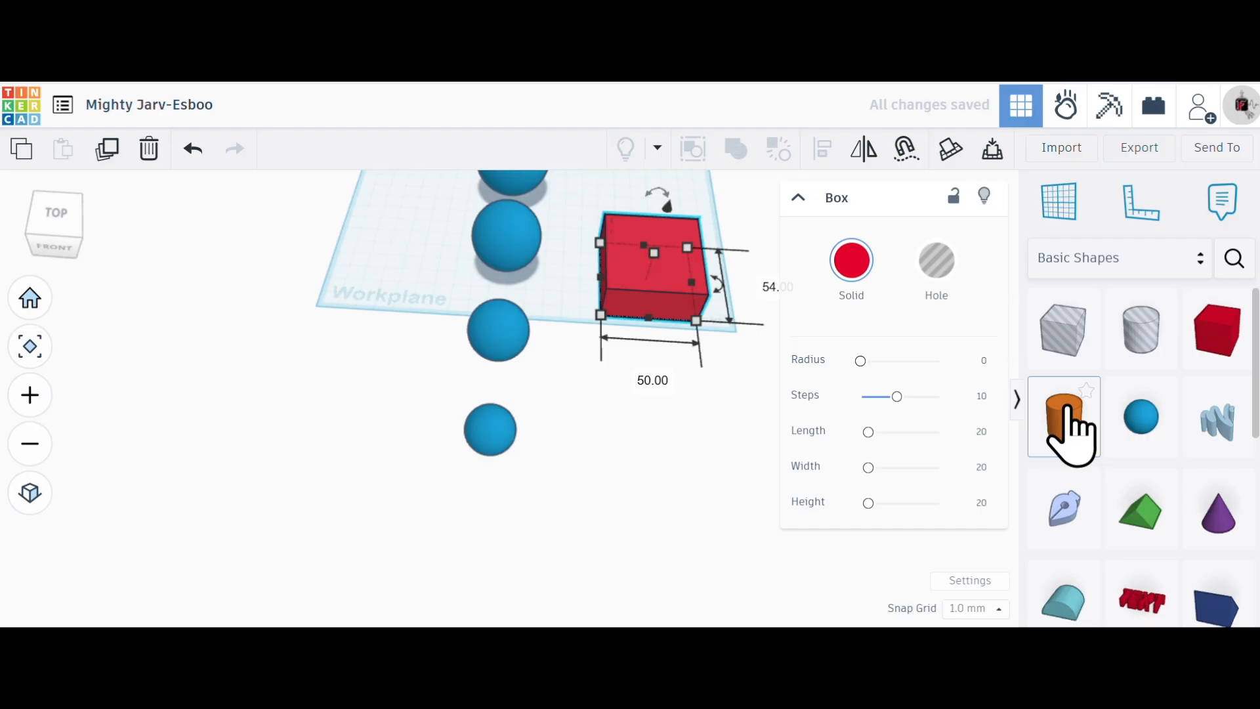
left_click_drag(1069, 422, 567, 282)
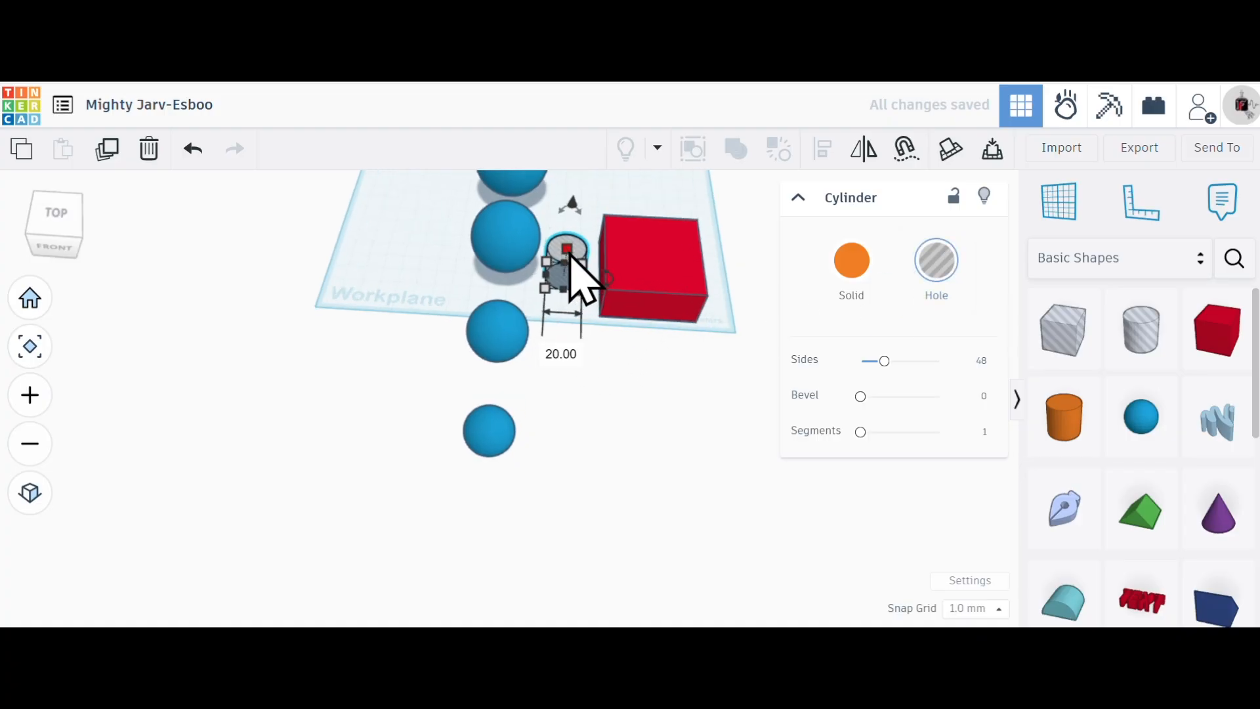
- Raise the cylindrical hole above the workplane and move it over into the red box
scroll(576, 276, "up", 2)
right_click_drag(568, 355, 583, 276)
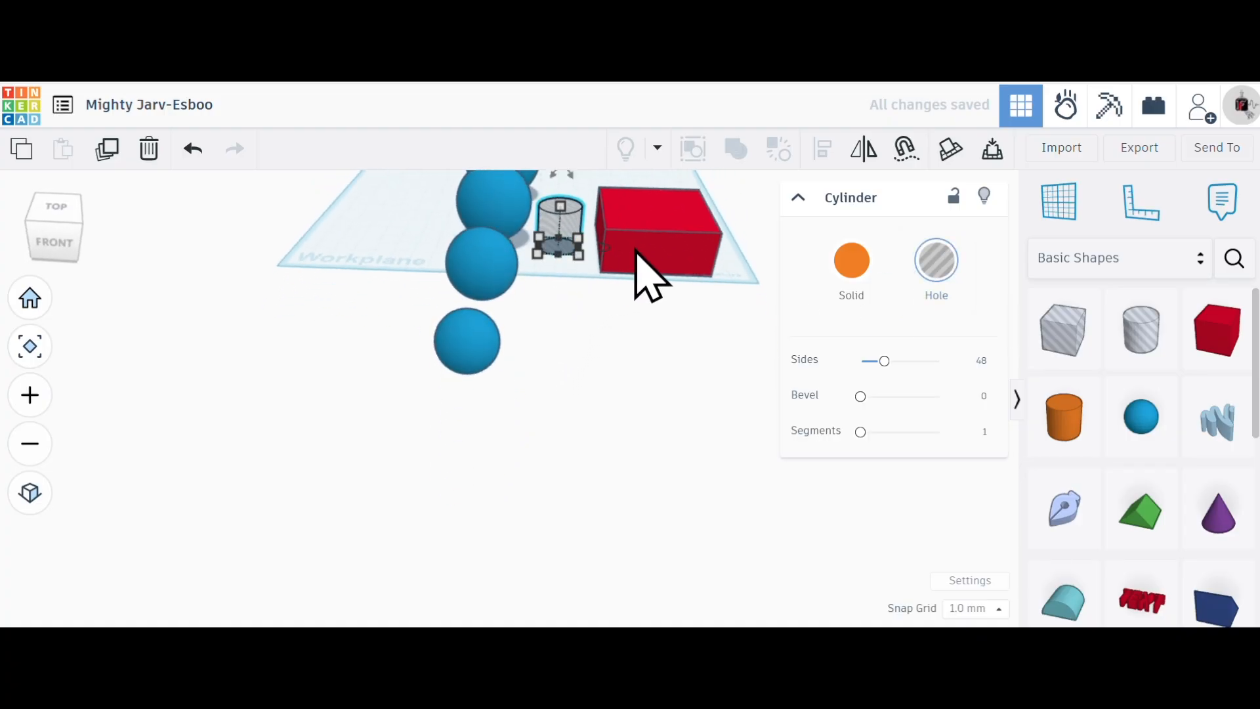
right_click_drag(625, 298, 638, 269)
scroll(628, 191, "up", 5)
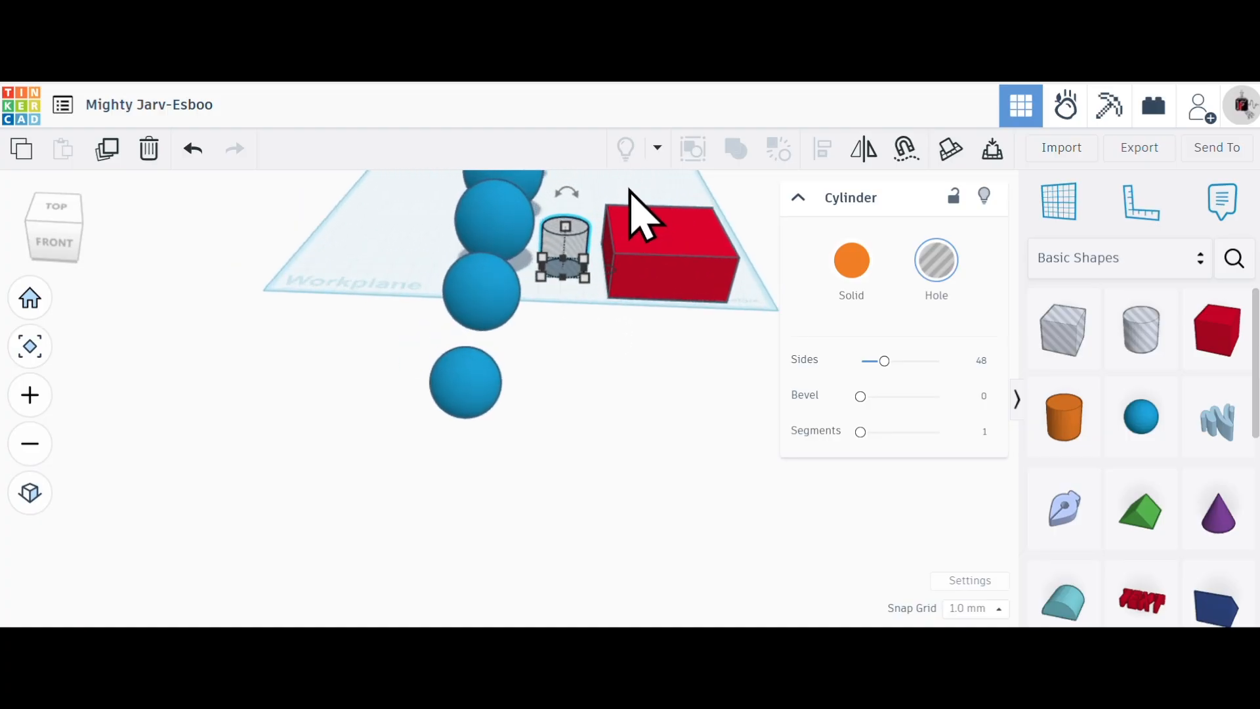
left_click_drag(551, 233, 555, 189)
left_click_drag(548, 254, 686, 289)
- Select the red box and cylindrical hole together and centre them on each other along both horizontal axes
left_click(714, 359)
left_click_drag(714, 359, 629, 192)
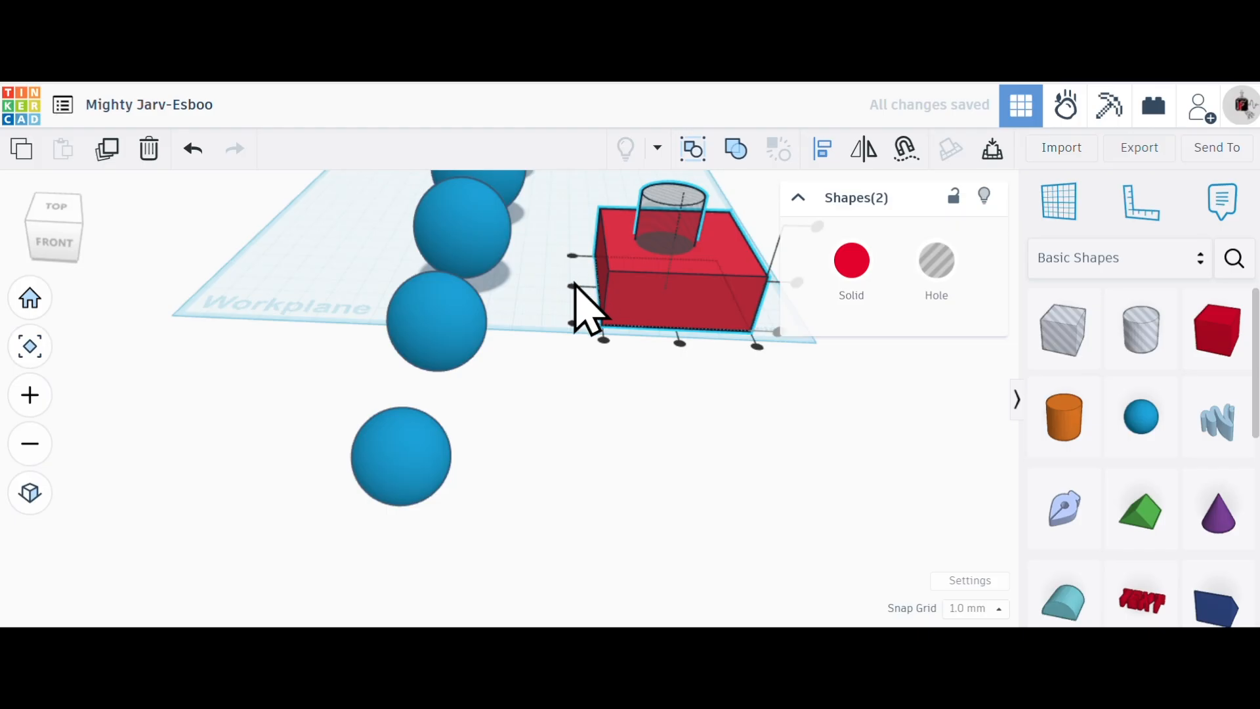
left_click(681, 341)
scroll(197, 292, "up", 2)
scroll(197, 274, "down", 3)
scroll(420, 289, "down", 3)
scroll(624, 322, "up", 4)
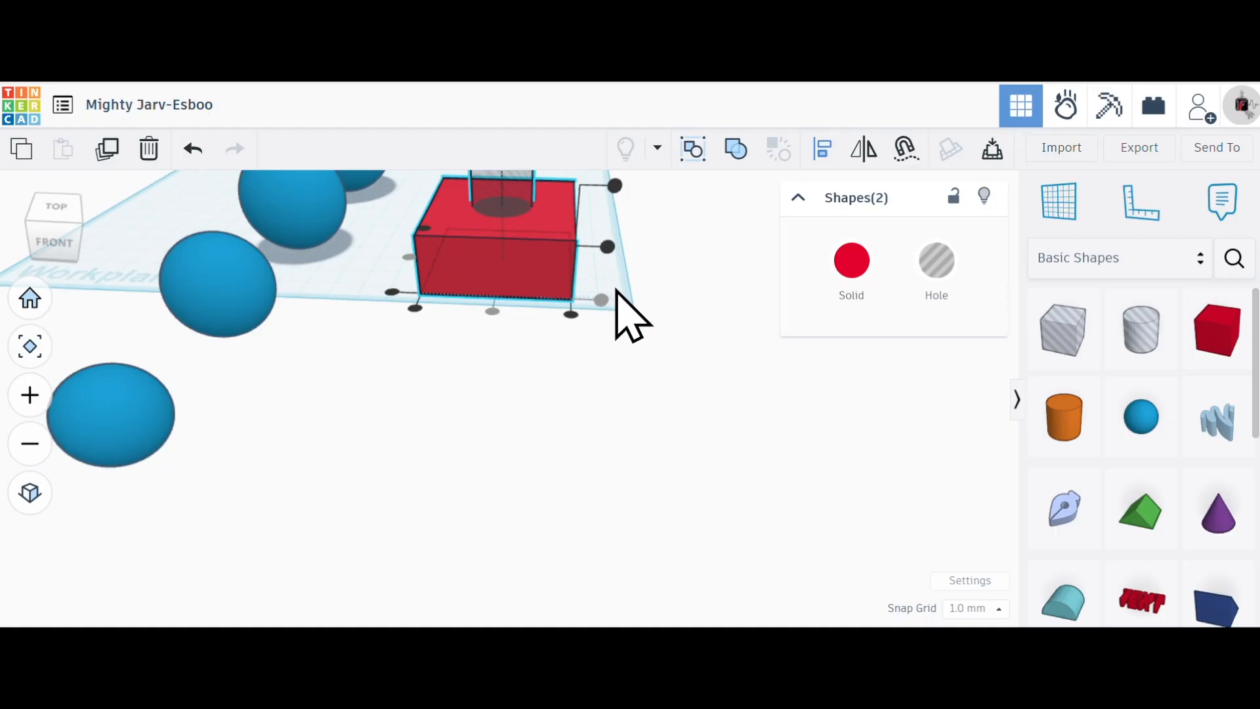
right_click_drag(550, 331, 521, 232)
scroll(459, 262, "up", 4)
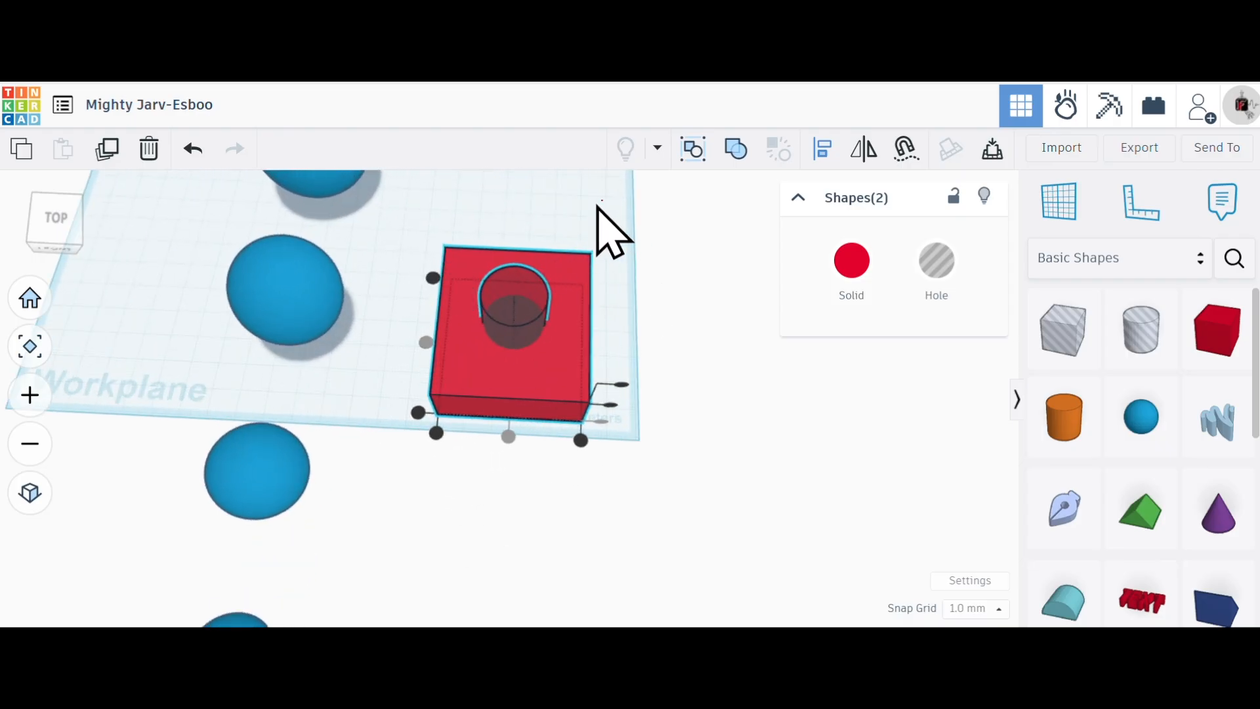
- Combine the red box and cylindrical hole into a Union group to cut the opening, and delete the resulting shape
left_click(734, 149)
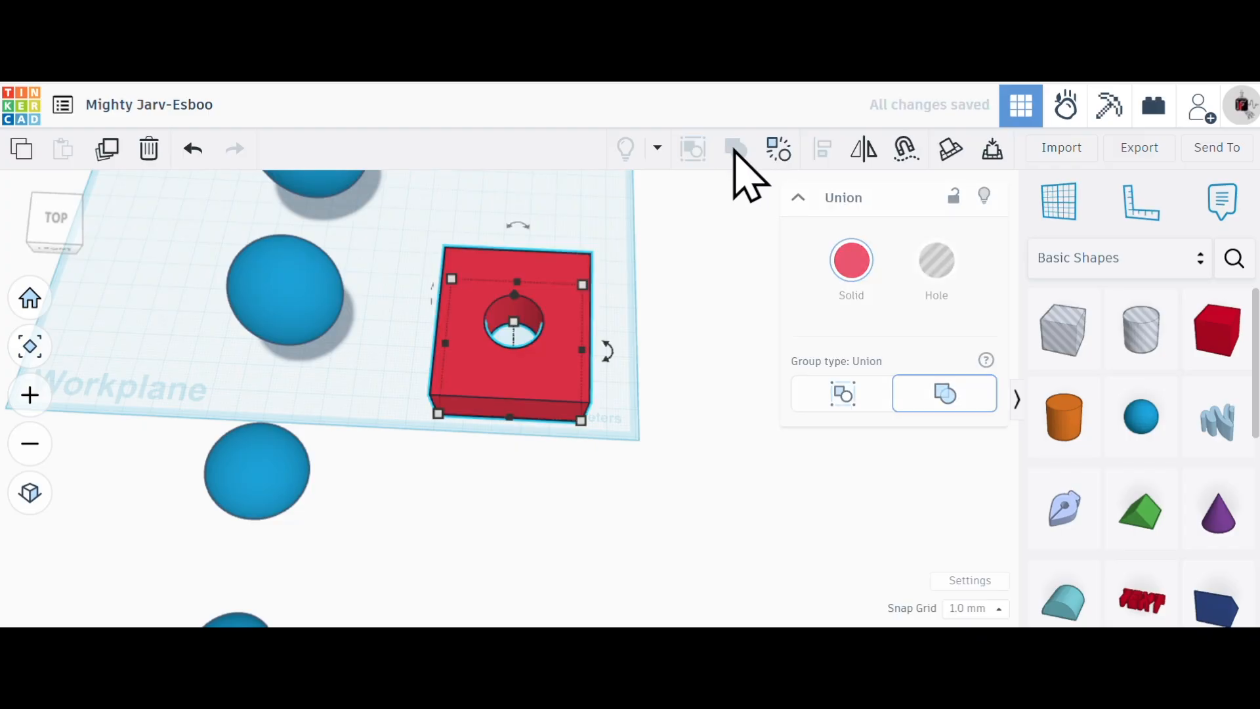
right_click_drag(671, 326, 596, 413)
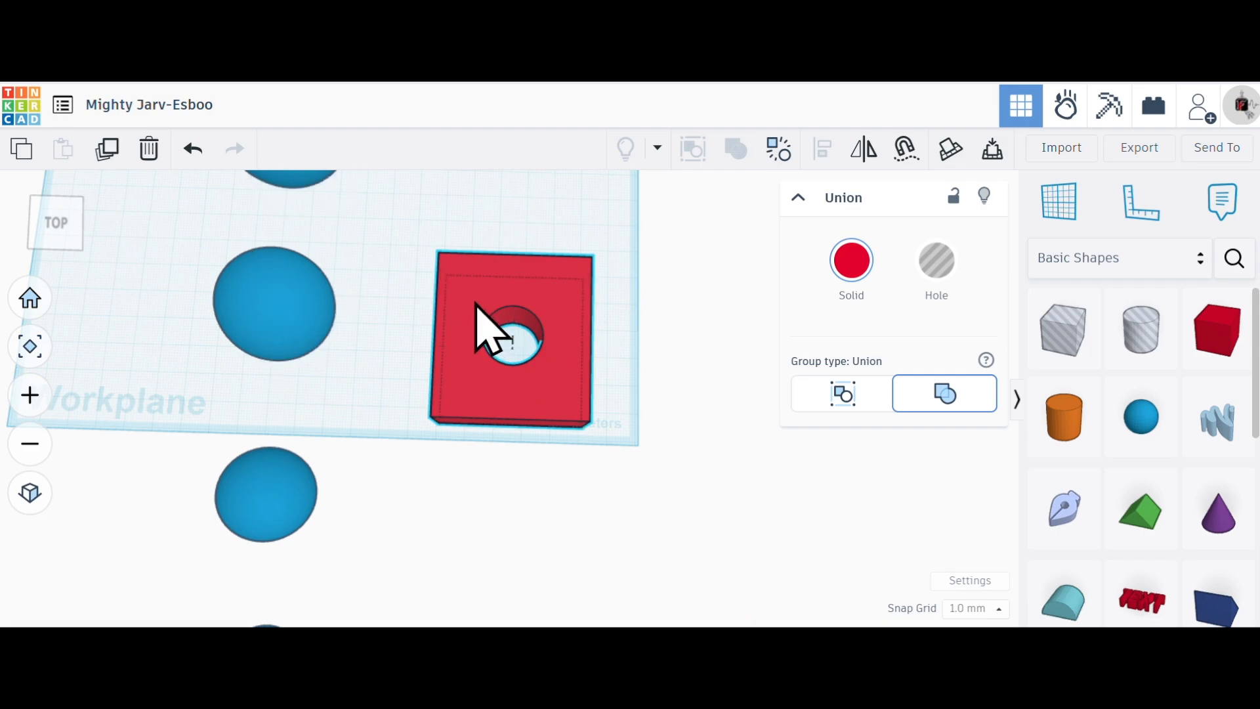
left_click(150, 151)
- Examine the row of five blue spheres from the side and from the front
right_click_drag(308, 269, 668, 226)
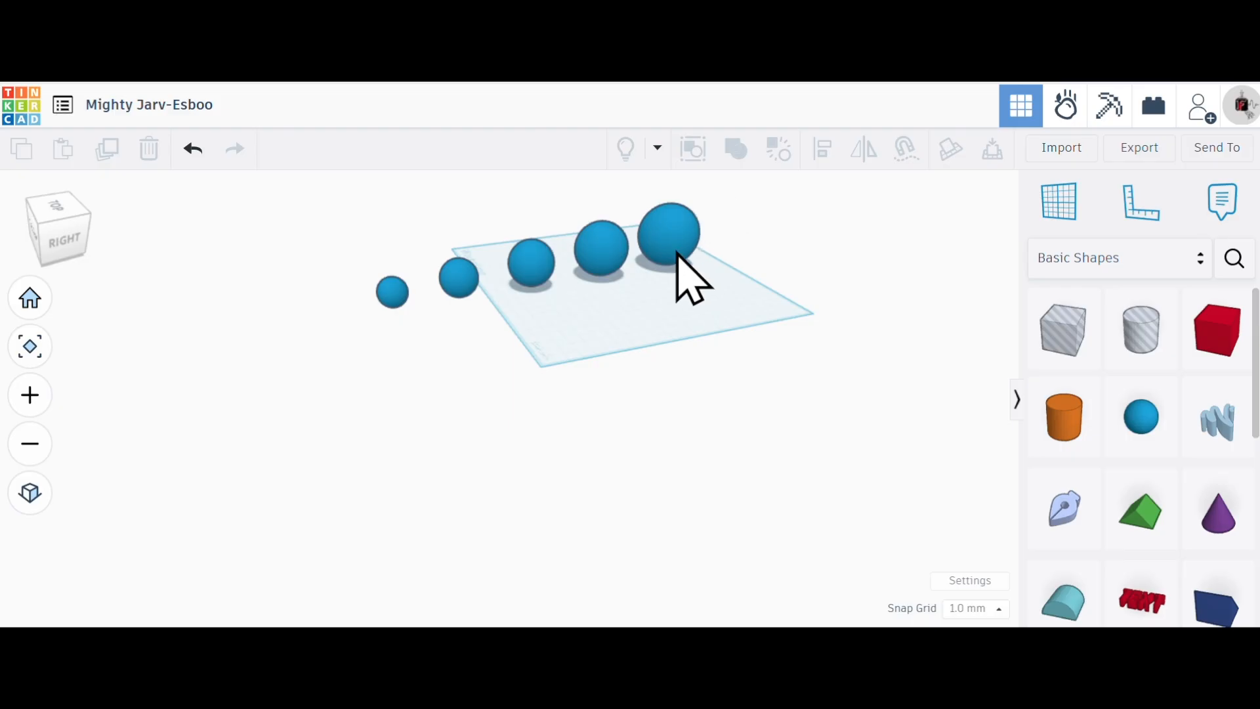
left_click(674, 240)
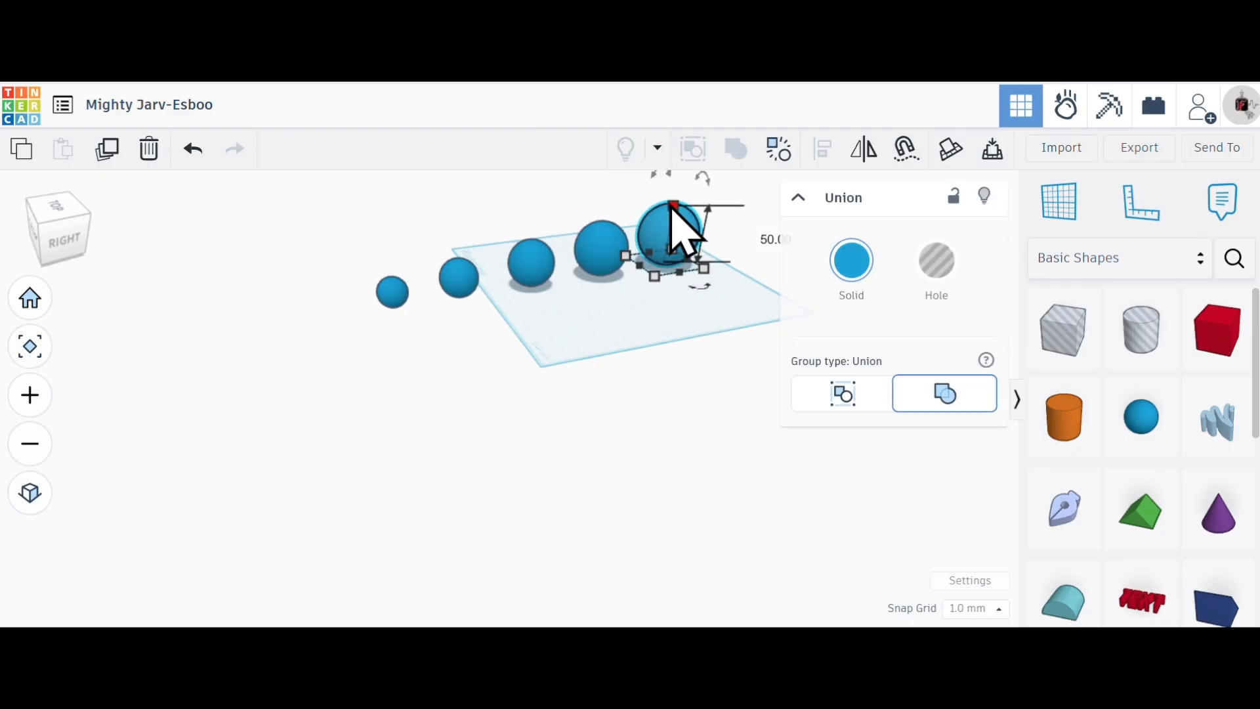
left_click(550, 334)
right_click_drag(546, 335, 589, 360)
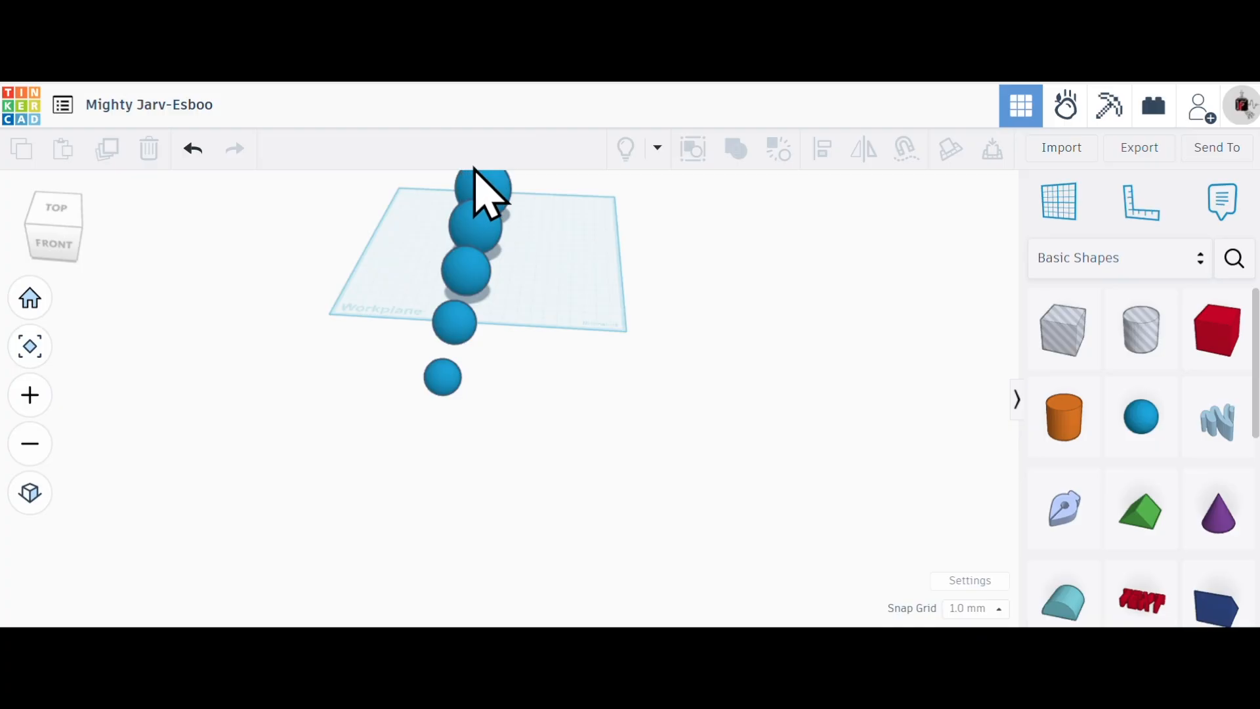
scroll(540, 252, "down", 2)
scroll(474, 502, "down", 2)
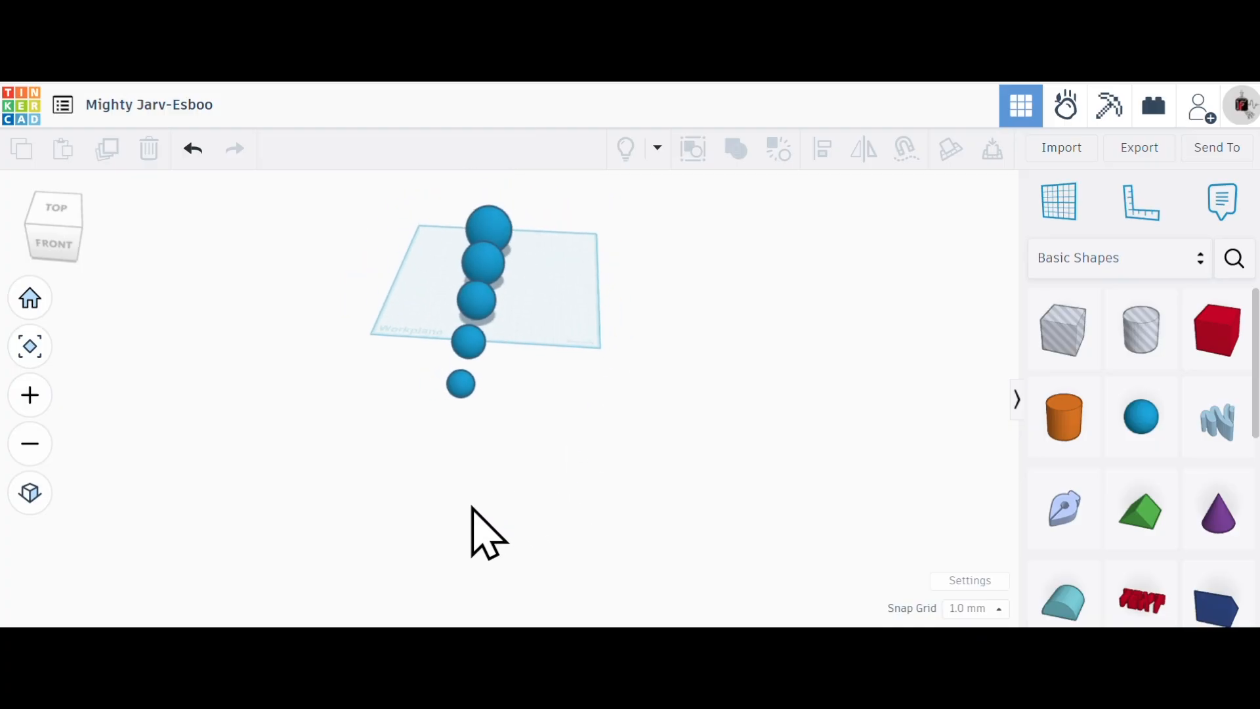
scroll(432, 239, "up", 3)
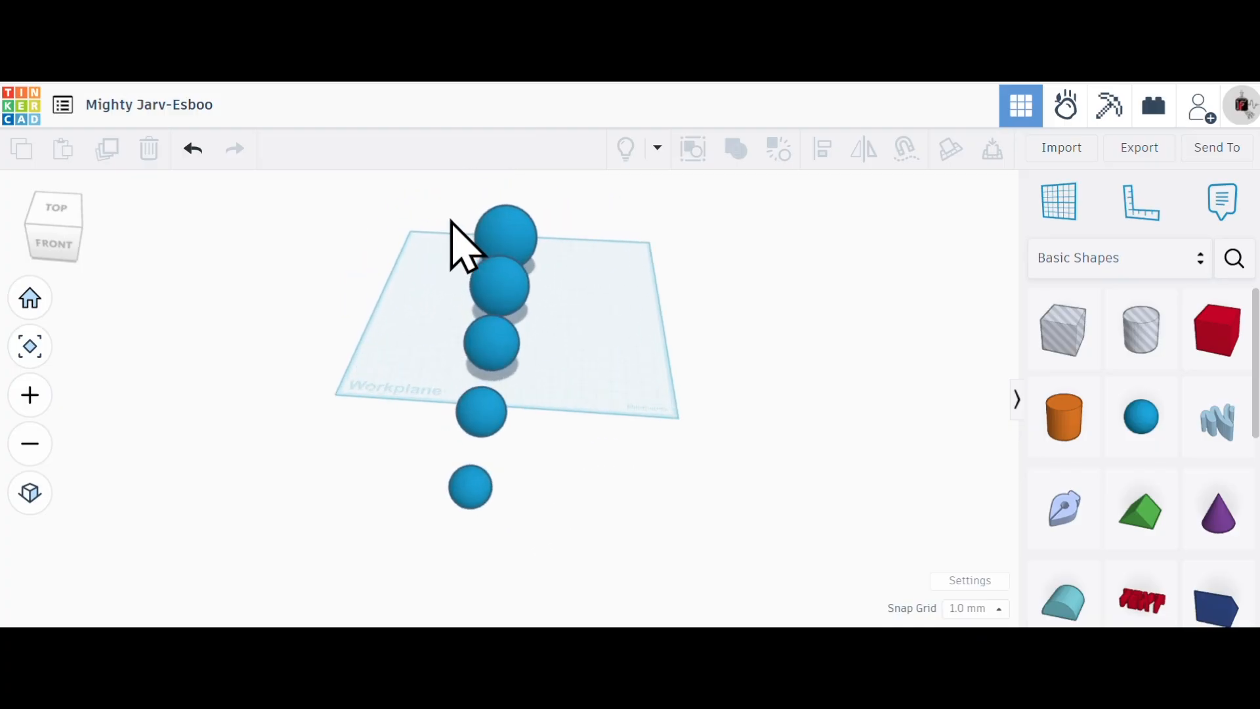
scroll(453, 223, "up", 4)
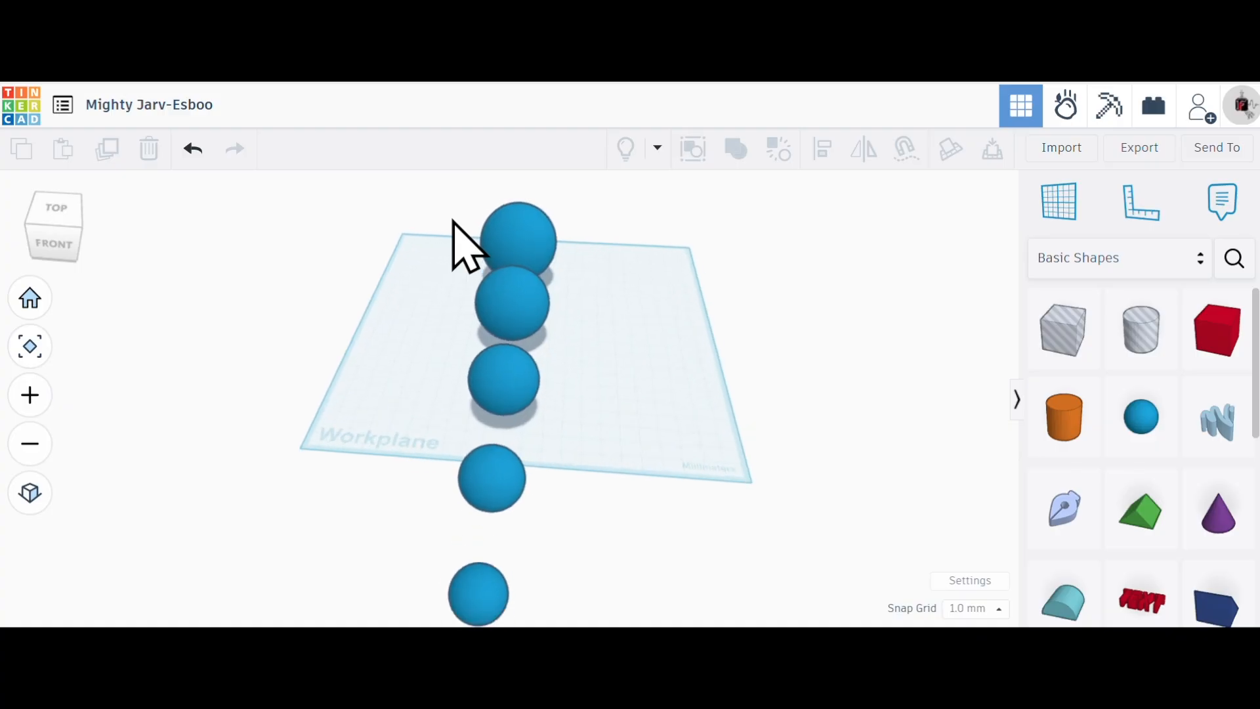
scroll(455, 221, "down", 1)
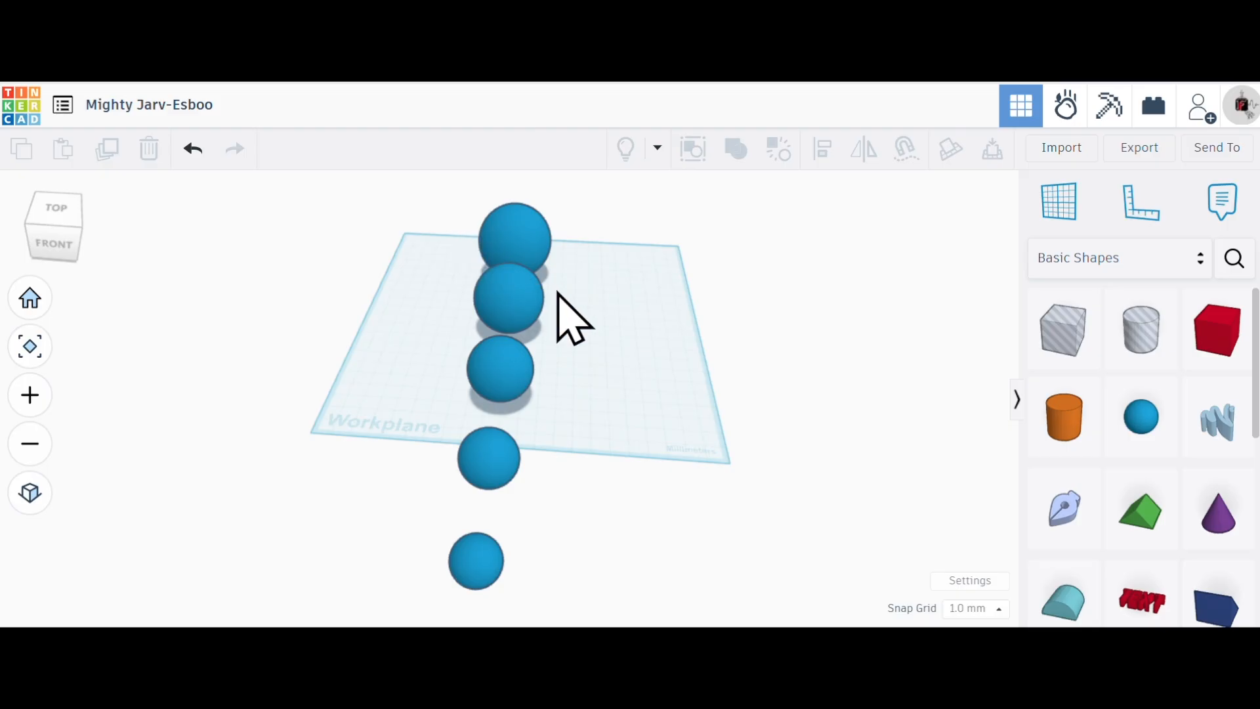
- Nudge each of the four larger hollow spheres individually to a slightly different position on the workplane
mouse_move(521, 307)
left_mouse_down()
mouse_move(534, 301)
mouse_move(483, 301)
mouse_move(519, 298)
left_mouse_up()
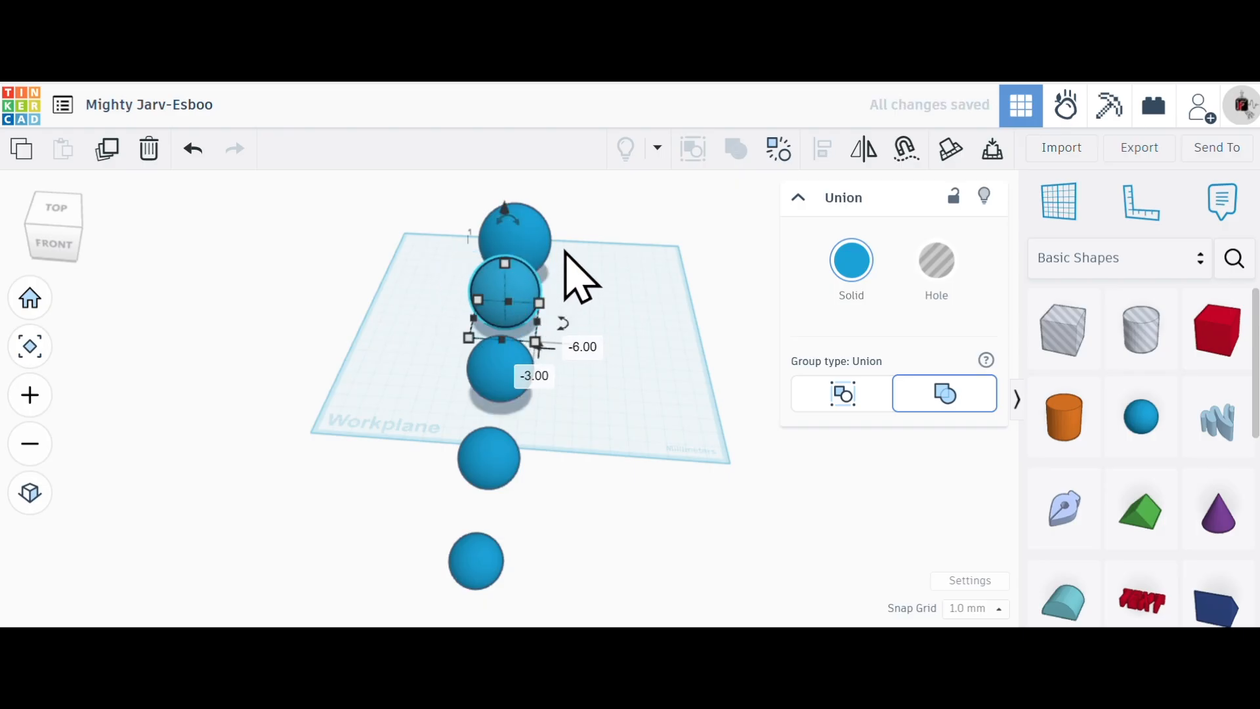
mouse_move(539, 227)
left_mouse_down()
mouse_move(511, 214)
mouse_move(574, 230)
mouse_move(524, 215)
left_mouse_up()
left_click_drag(518, 315, 502, 277)
mouse_move(483, 361)
left_mouse_down()
mouse_move(428, 357)
mouse_move(467, 346)
left_mouse_up()
left_click_drag(486, 459, 460, 458)
- Ungroup the third sphere and pull its blue solid clear of the hole, and shift the second sphere about 2 mm across and 11 mm lengthwise
left_click(492, 358)
left_click(778, 150)
left_click(605, 393)
left_click_drag(487, 349, 556, 365)
mouse_move(525, 302)
left_mouse_down()
mouse_move(554, 290)
mouse_move(571, 301)
mouse_move(526, 279)
left_mouse_up()
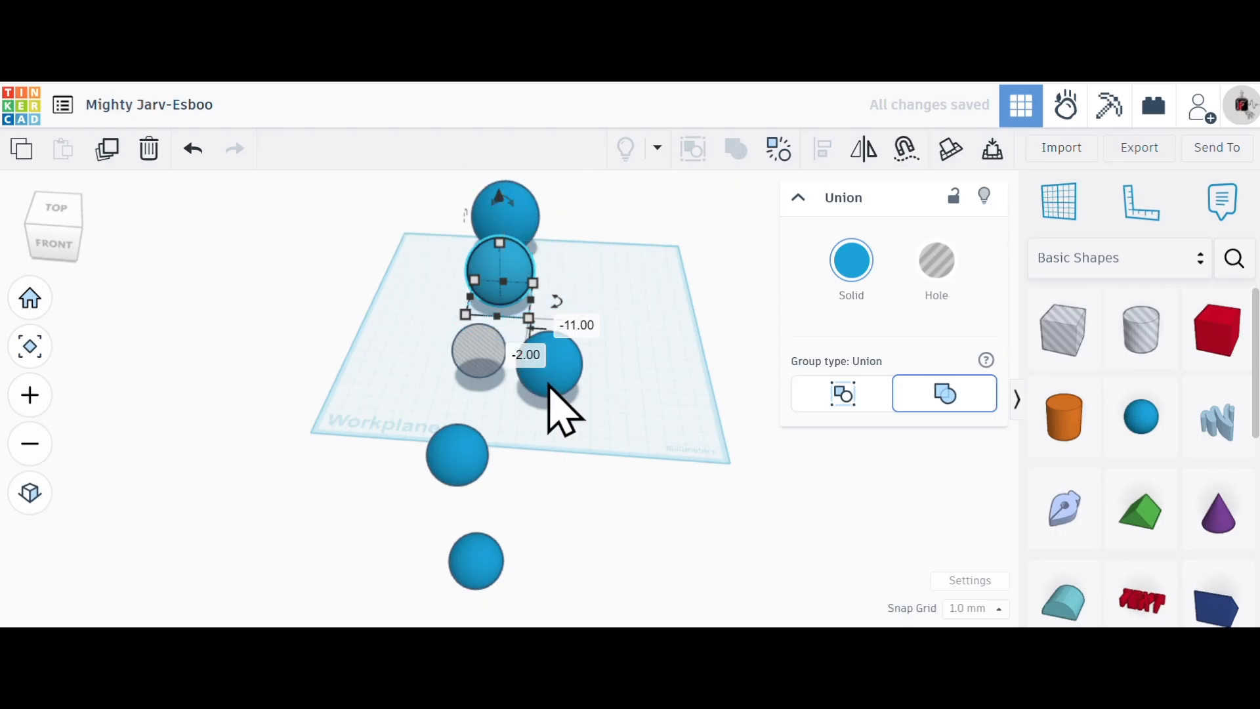
left_click(586, 441)
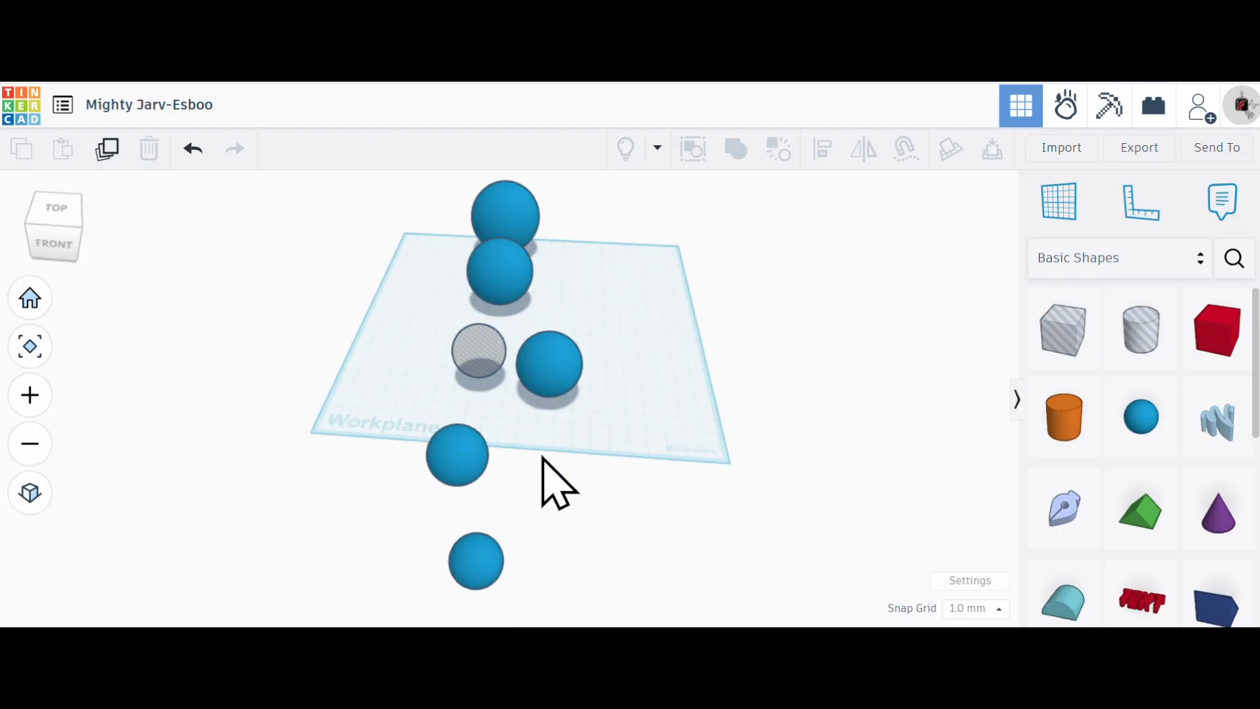
- Centre the third blue sphere and its hole on each other on all axes, recombine them into a Union group and deselect it
left_click_drag(600, 331, 461, 374)
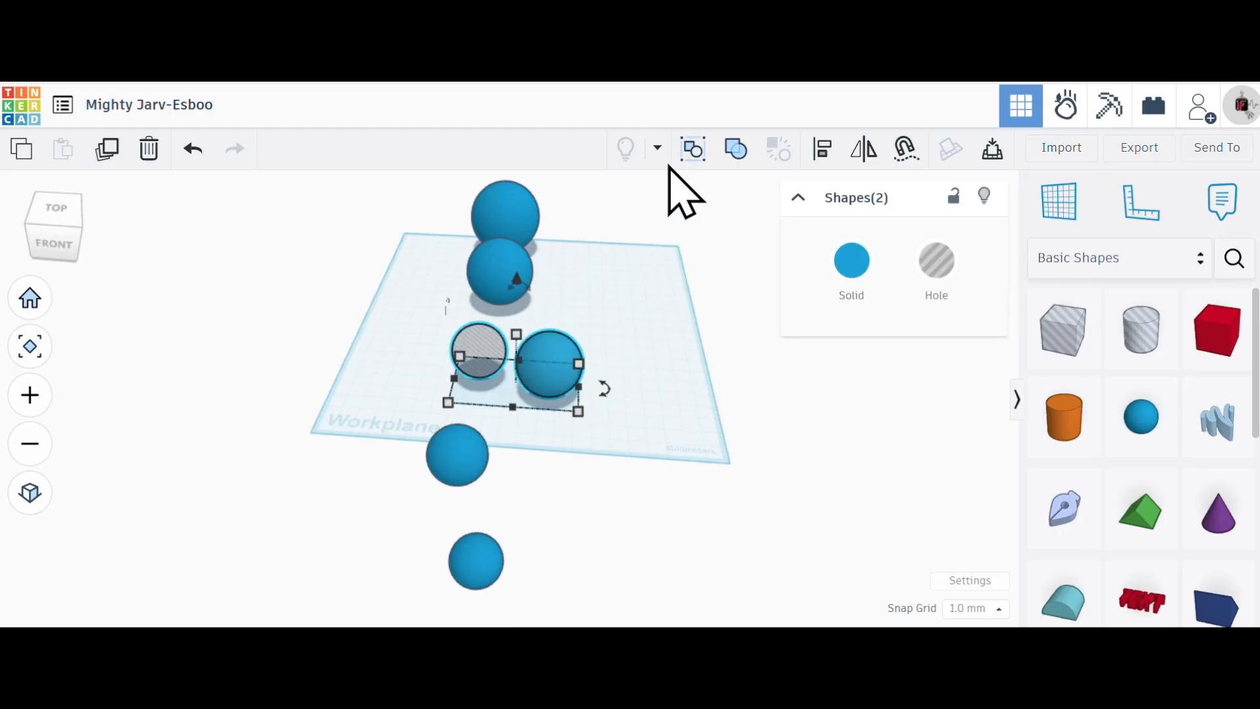
left_click(814, 145)
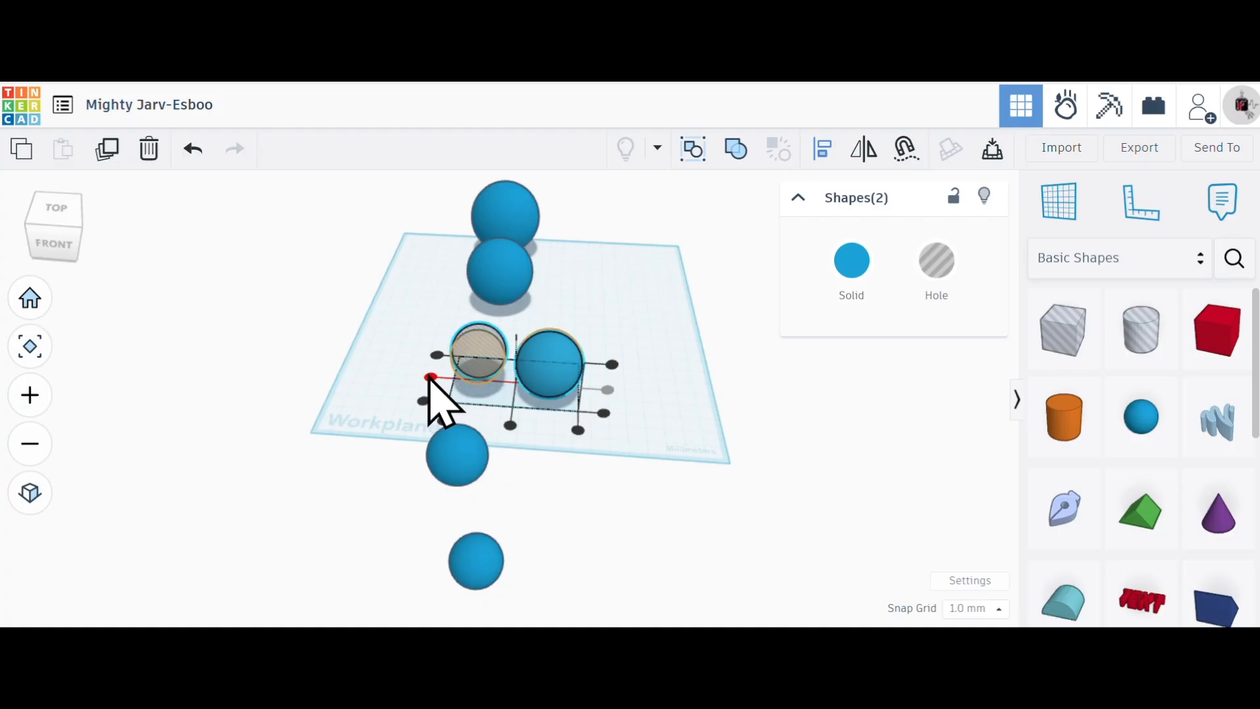
left_click(511, 422)
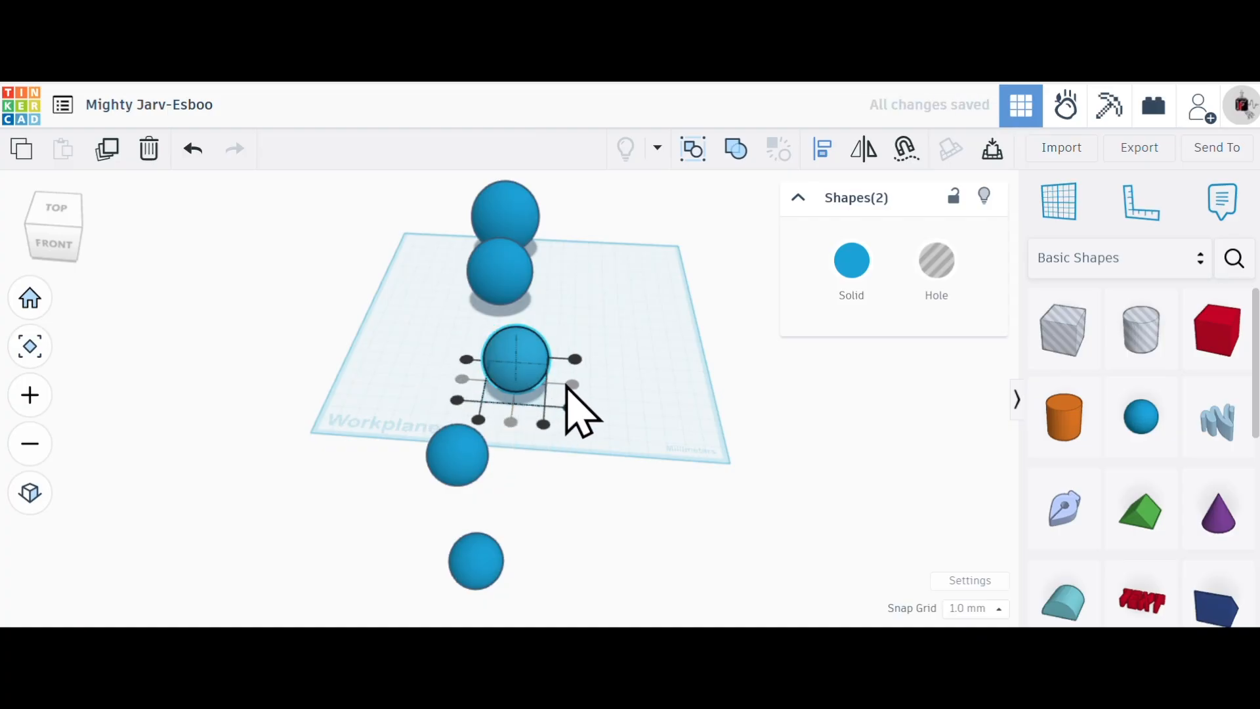
left_click(734, 150)
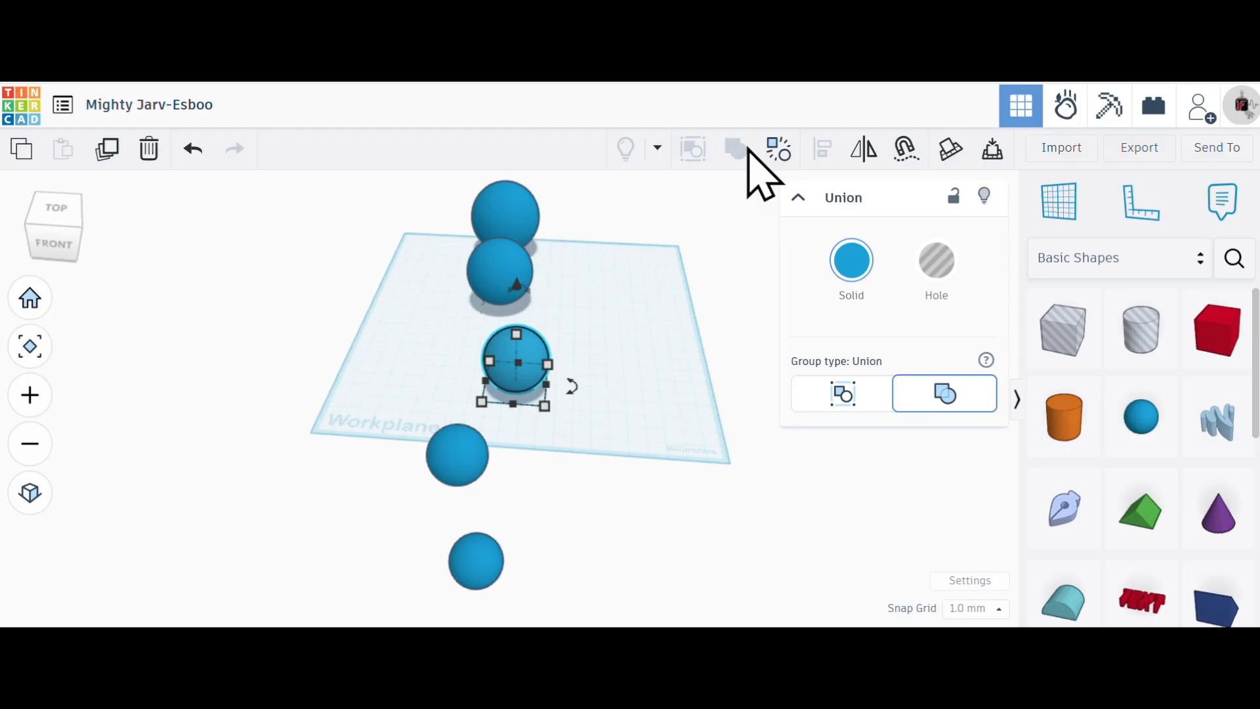
right_click_drag(664, 402, 506, 371)
right_click_drag(541, 379, 577, 387)
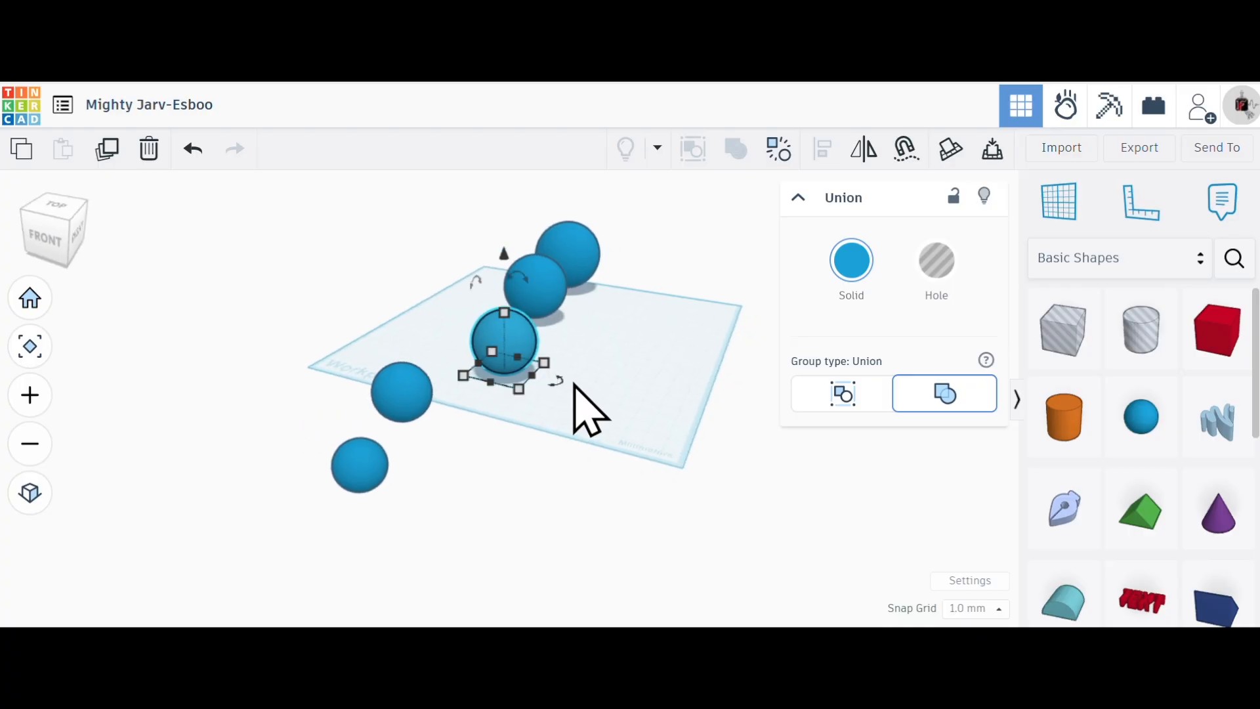
left_click(593, 372)
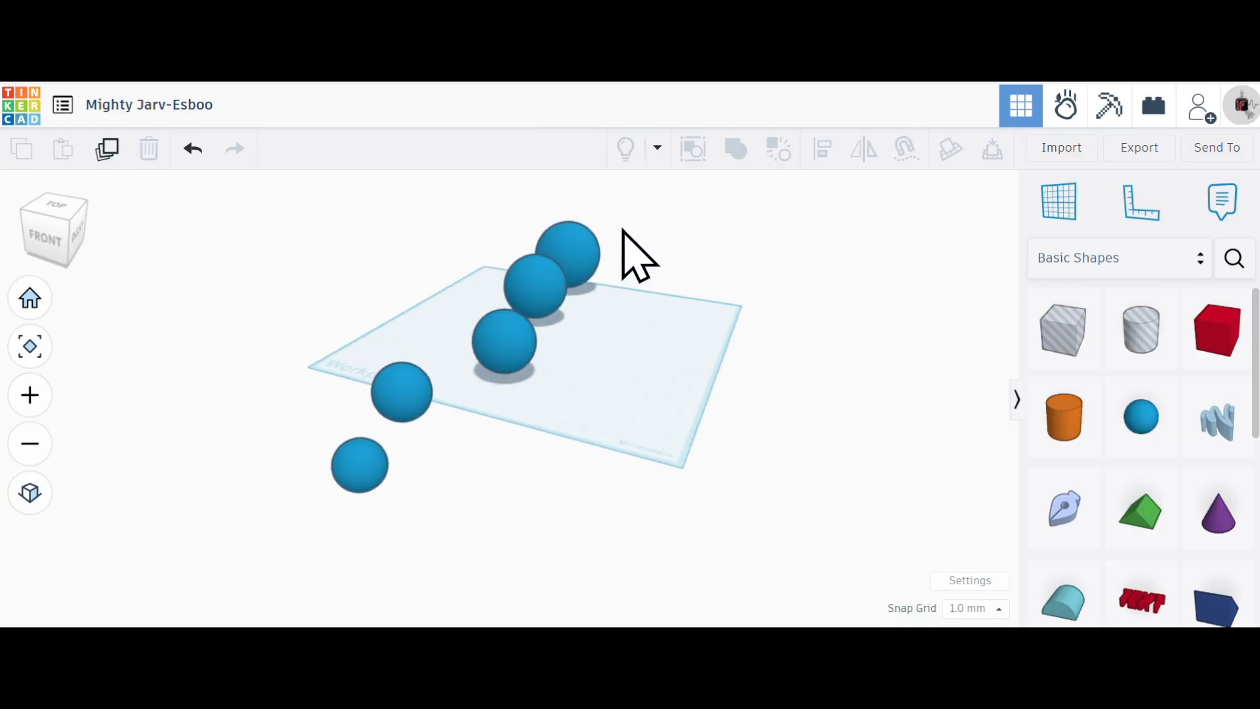
- Select all five spheres, colour them with the mid-tone green preset and make them transparent
left_click_drag(604, 223, 306, 500)
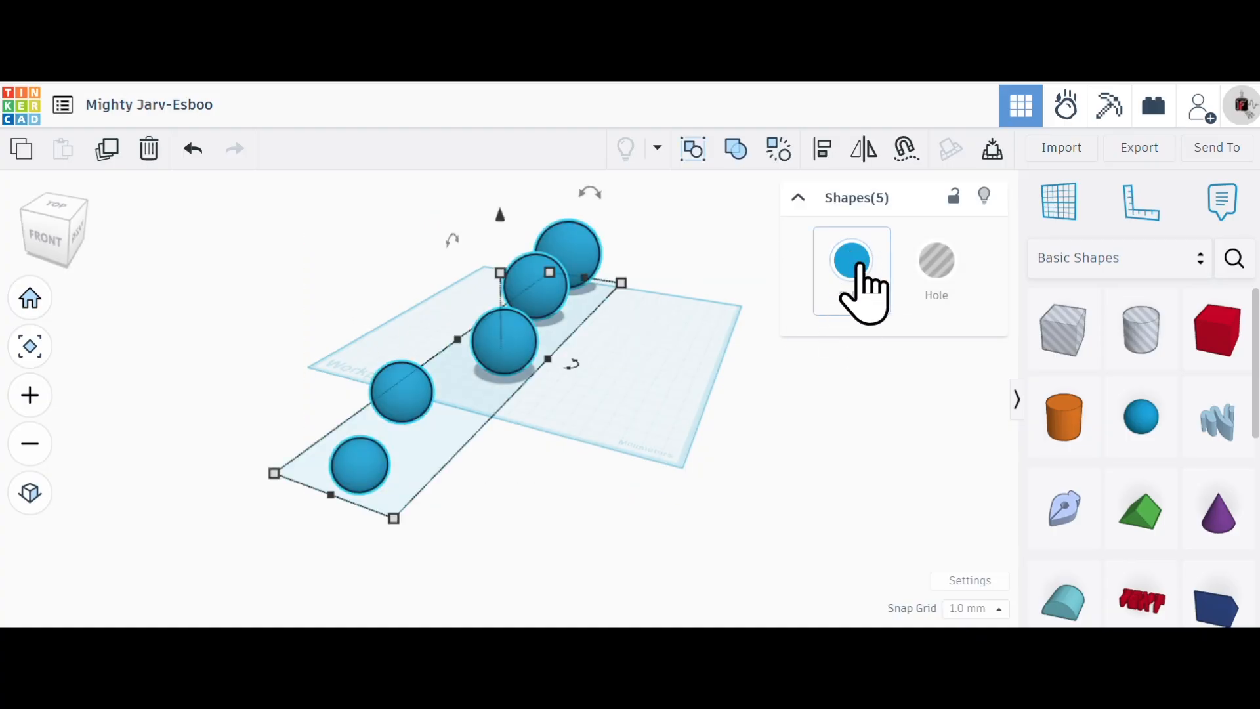
left_click(860, 294)
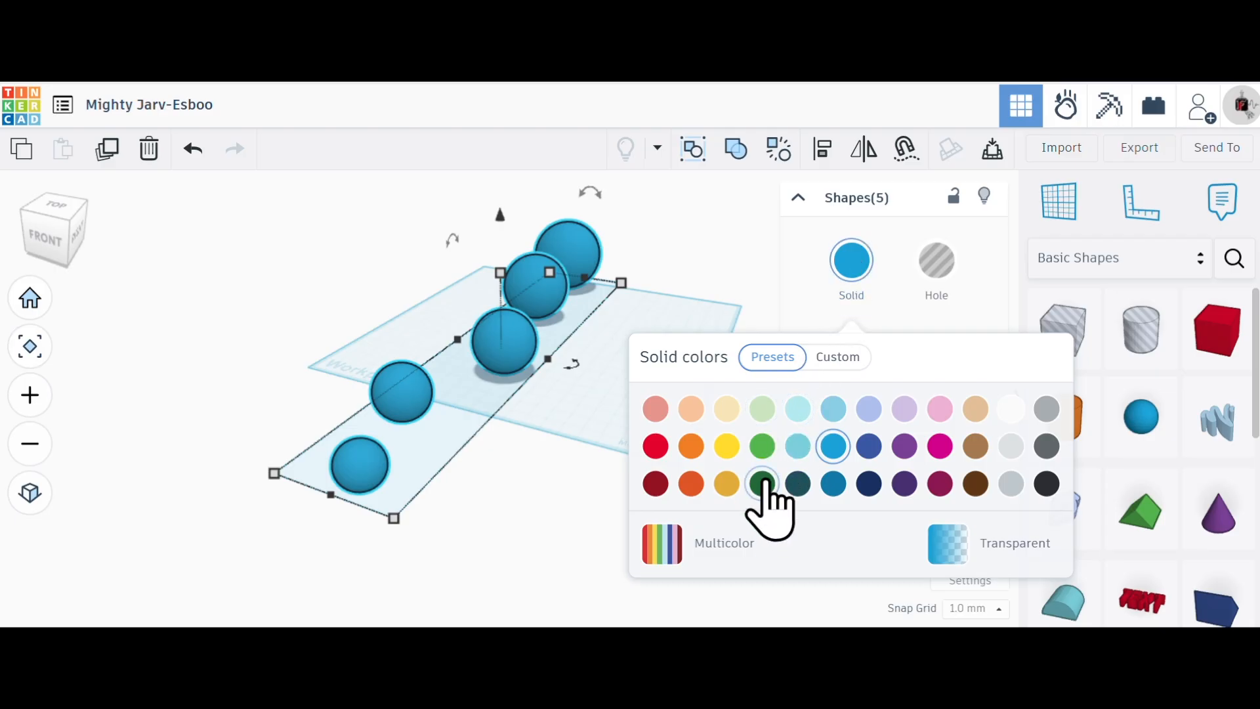
left_click(762, 447)
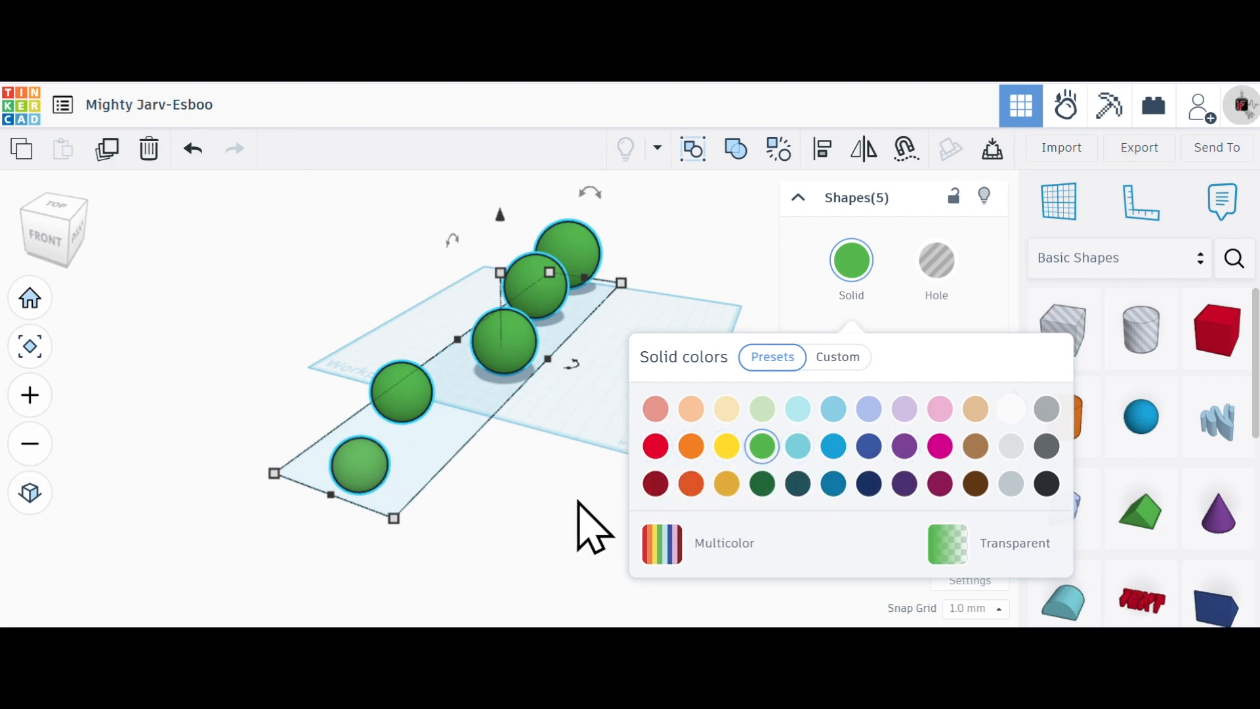
left_click(1010, 541)
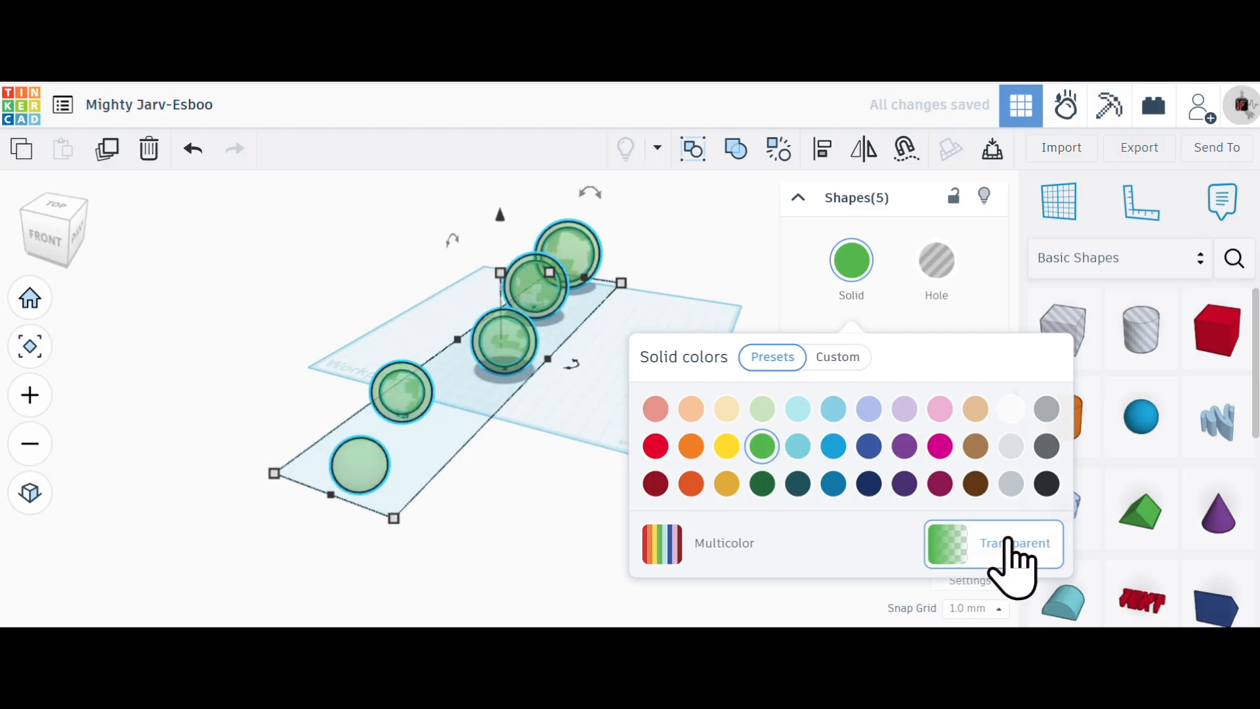
- Inspect the transparent spheres up close, turn their transparency off and deselect them
scroll(514, 318, "up", 3)
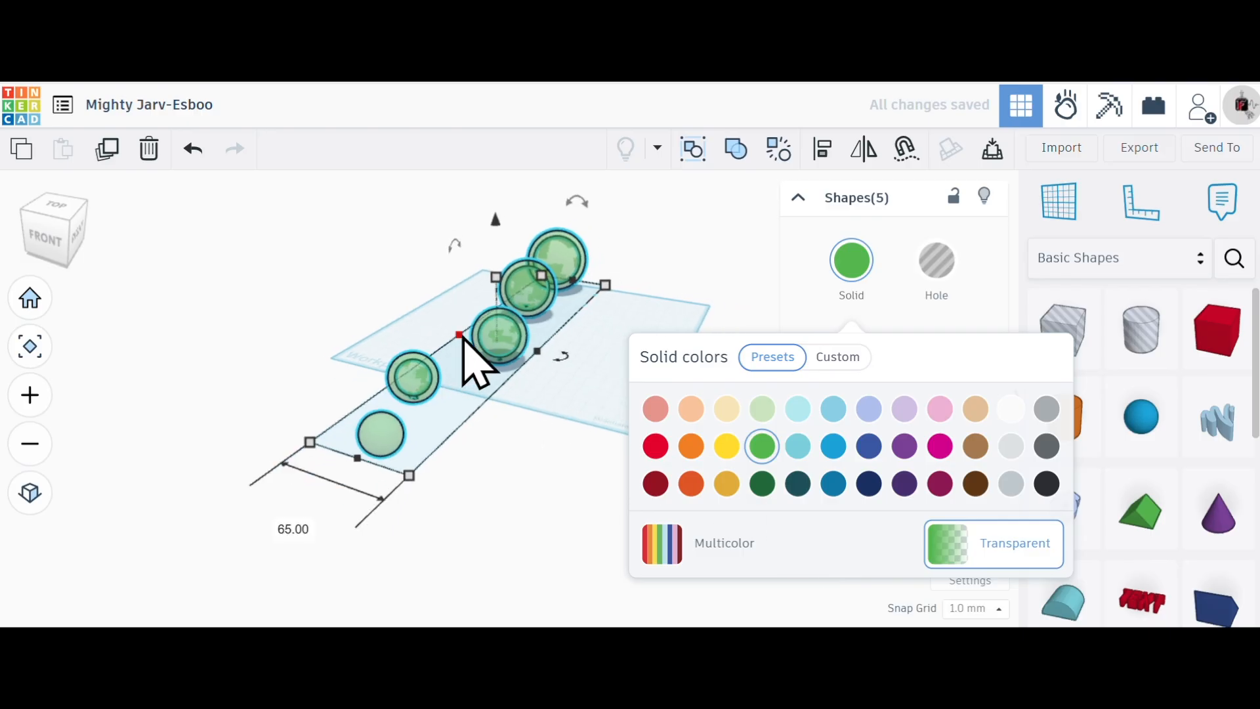
scroll(507, 348, "up", 4)
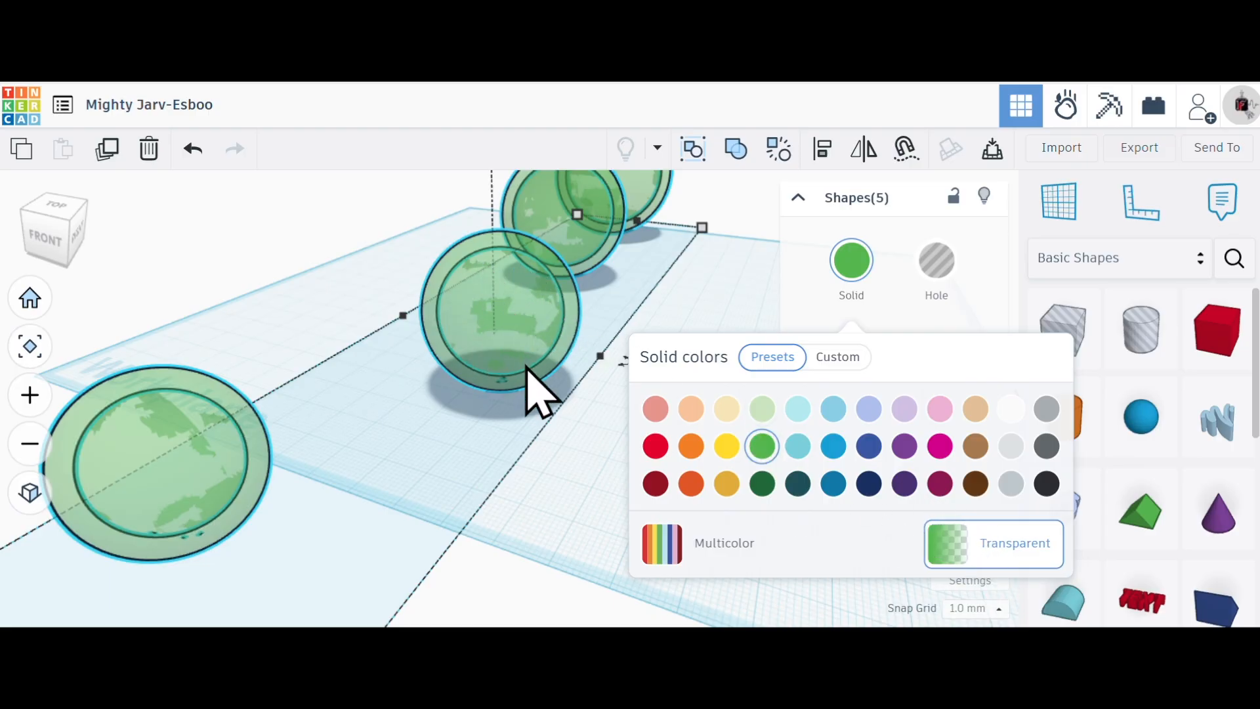
right_click_drag(562, 317, 776, 284)
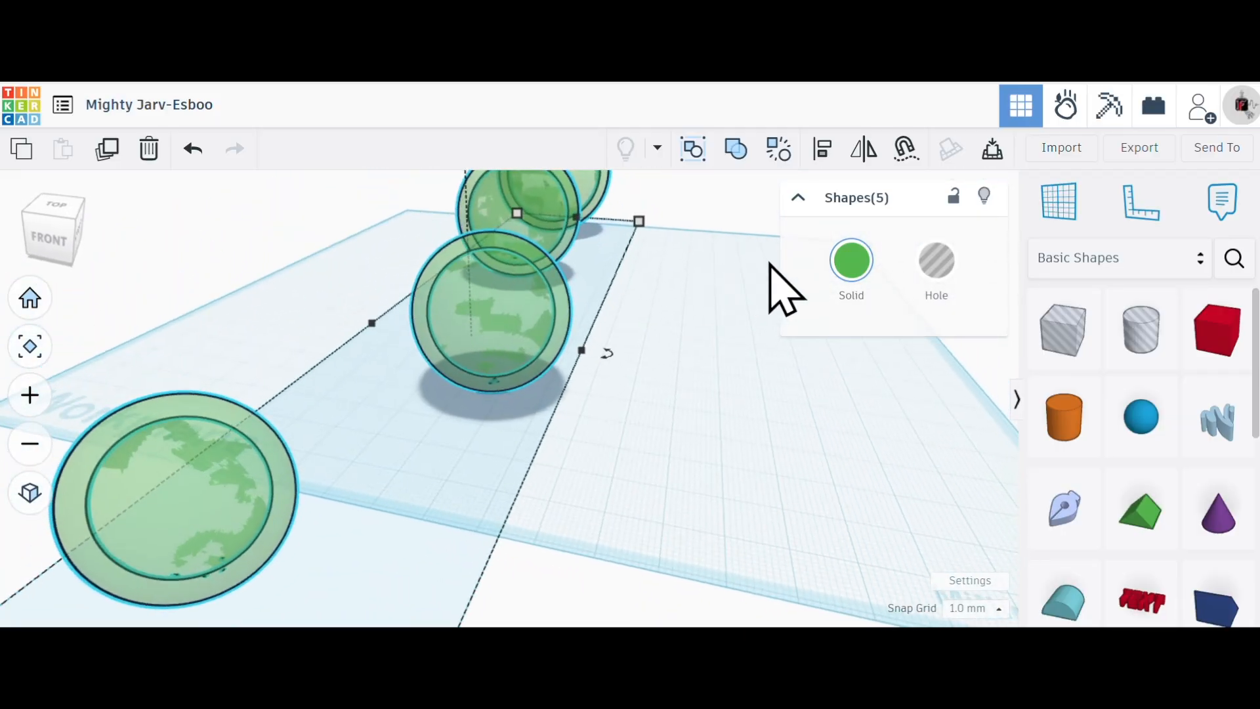
left_click(849, 261)
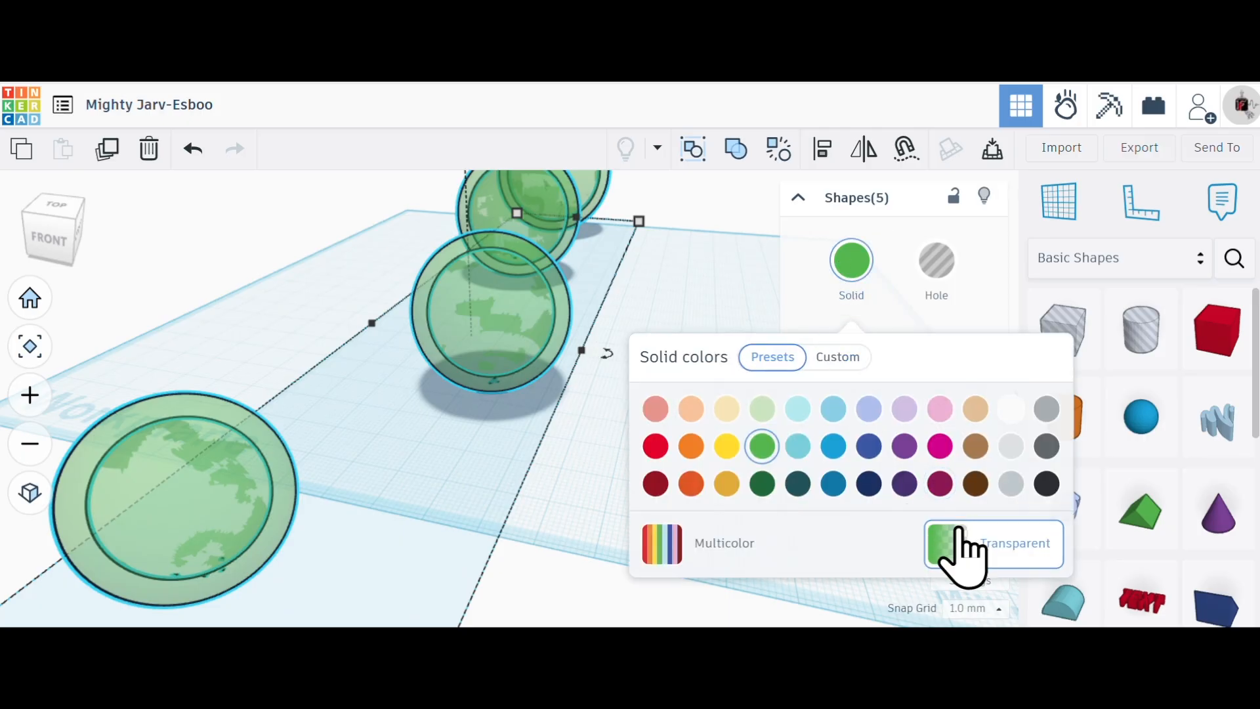
left_click(965, 544)
left_click(597, 556)
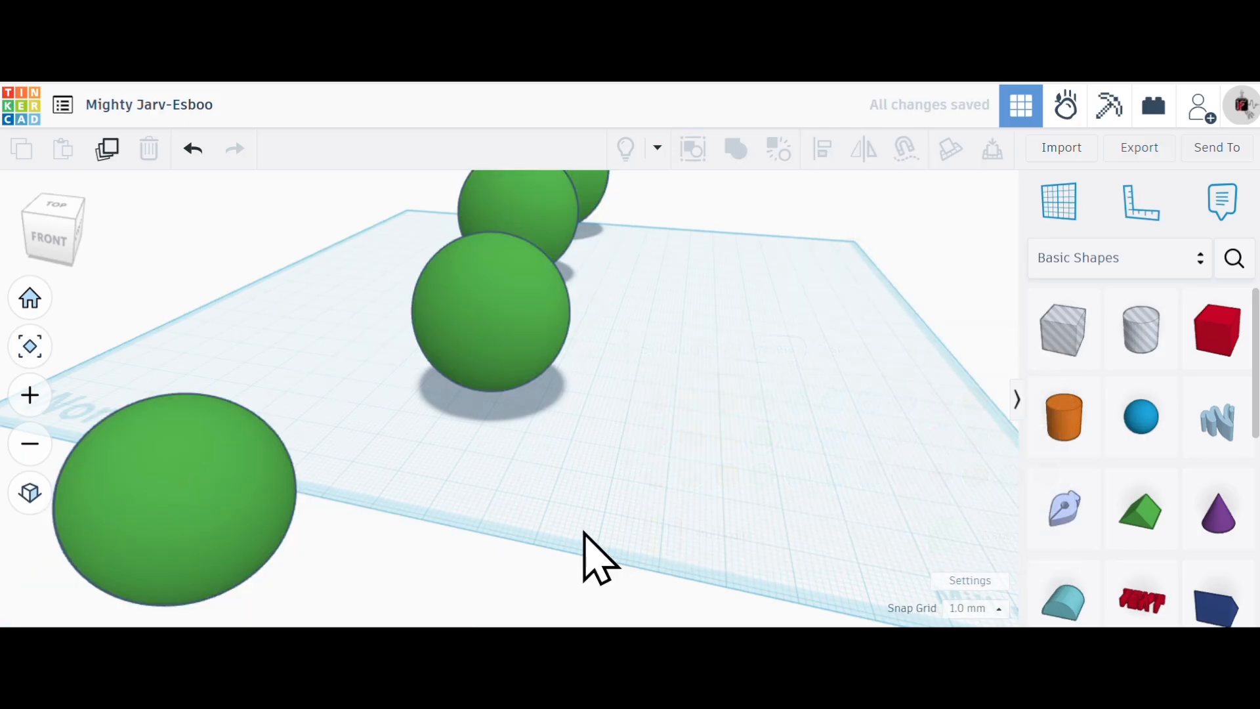
- Select all five green spheres, centre them on each other on all three axes and combine them into one Union group
scroll(607, 525, "up", 5)
scroll(605, 520, "down", 10)
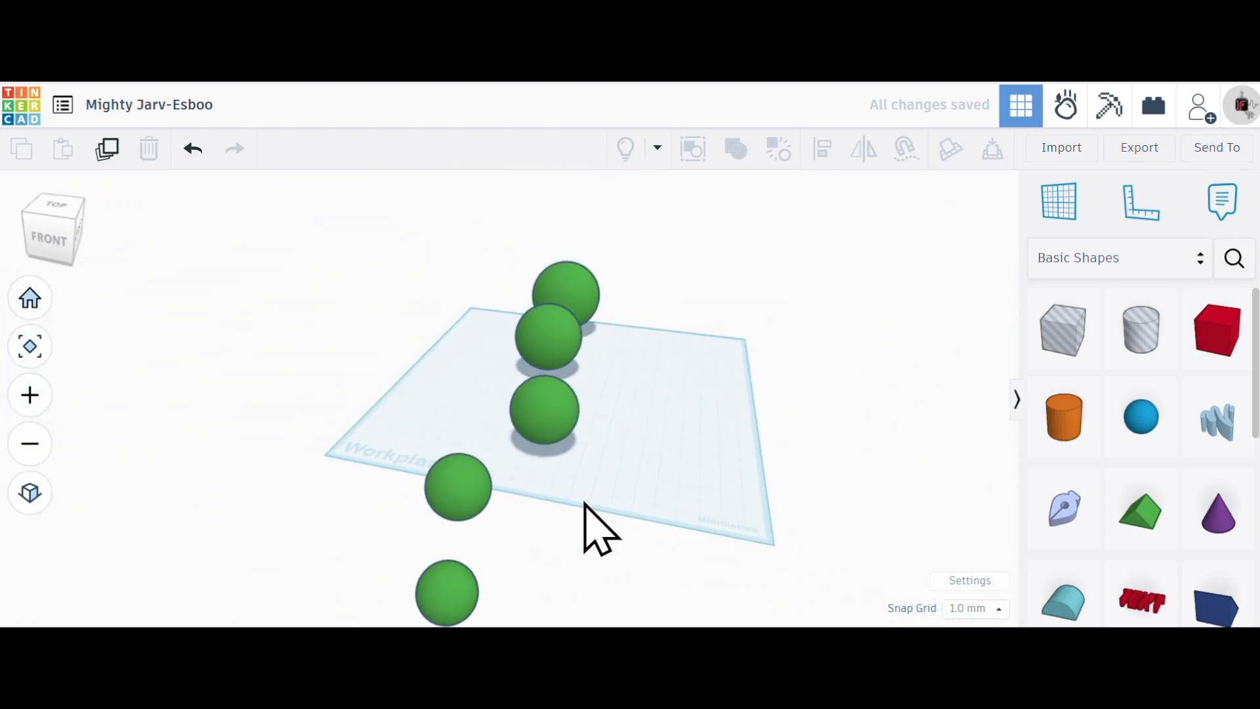
right_click_drag(703, 487, 680, 558)
left_click_drag(643, 243, 450, 589)
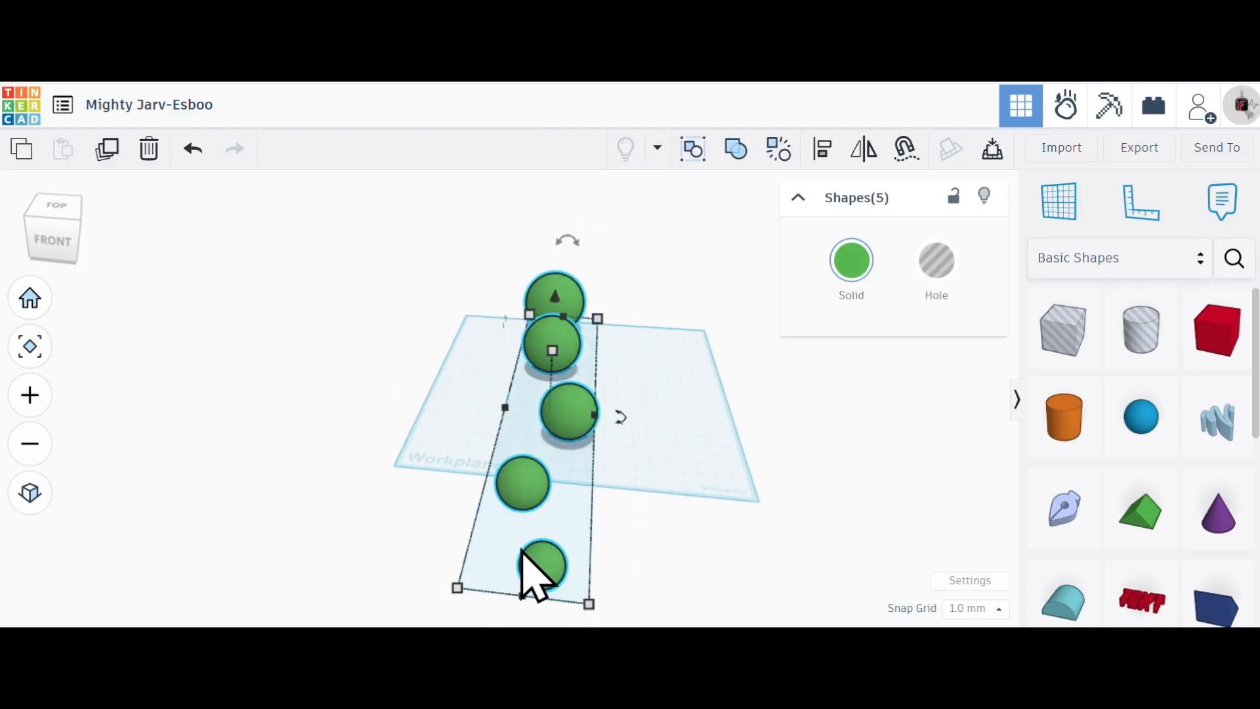
left_click(829, 152)
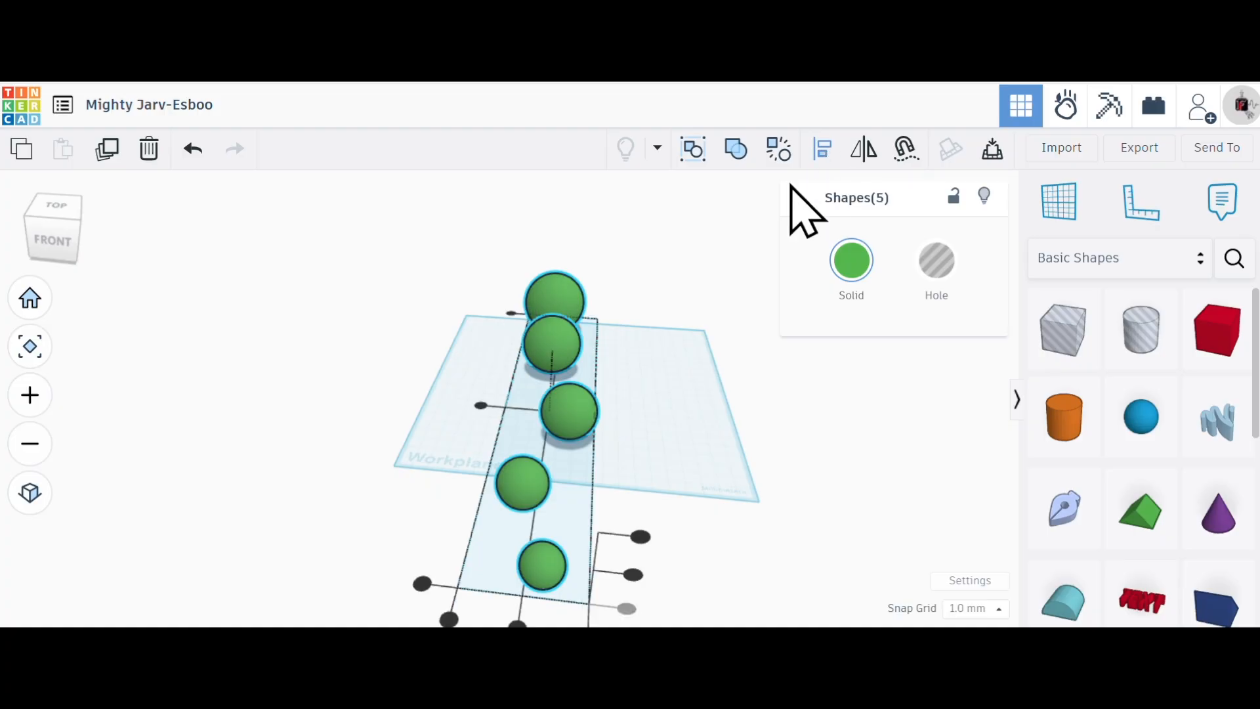
left_click(481, 406)
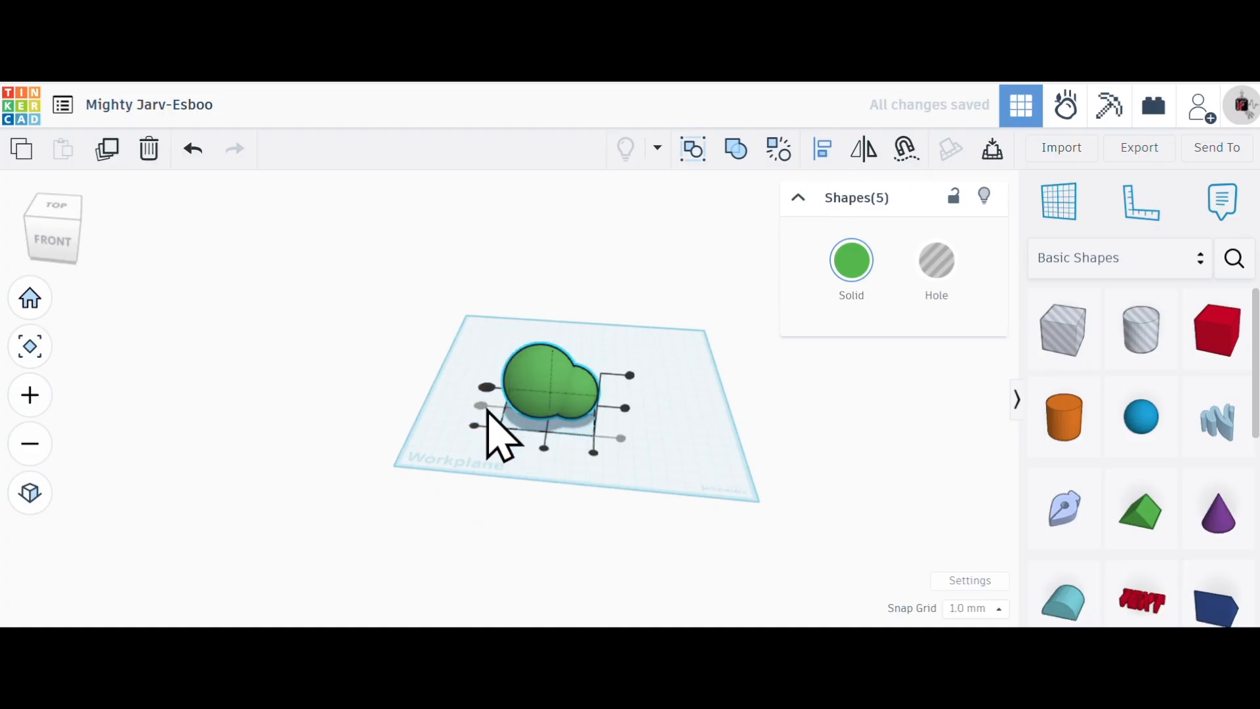
left_click(544, 448)
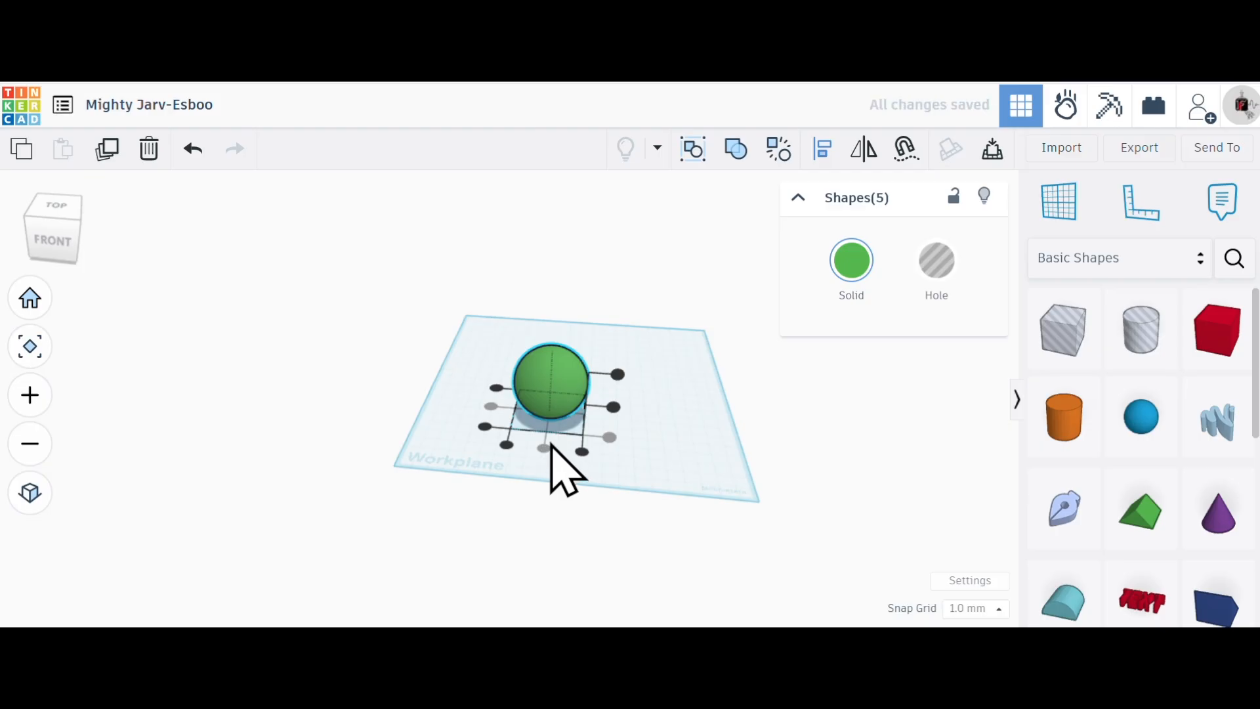
left_click(613, 407)
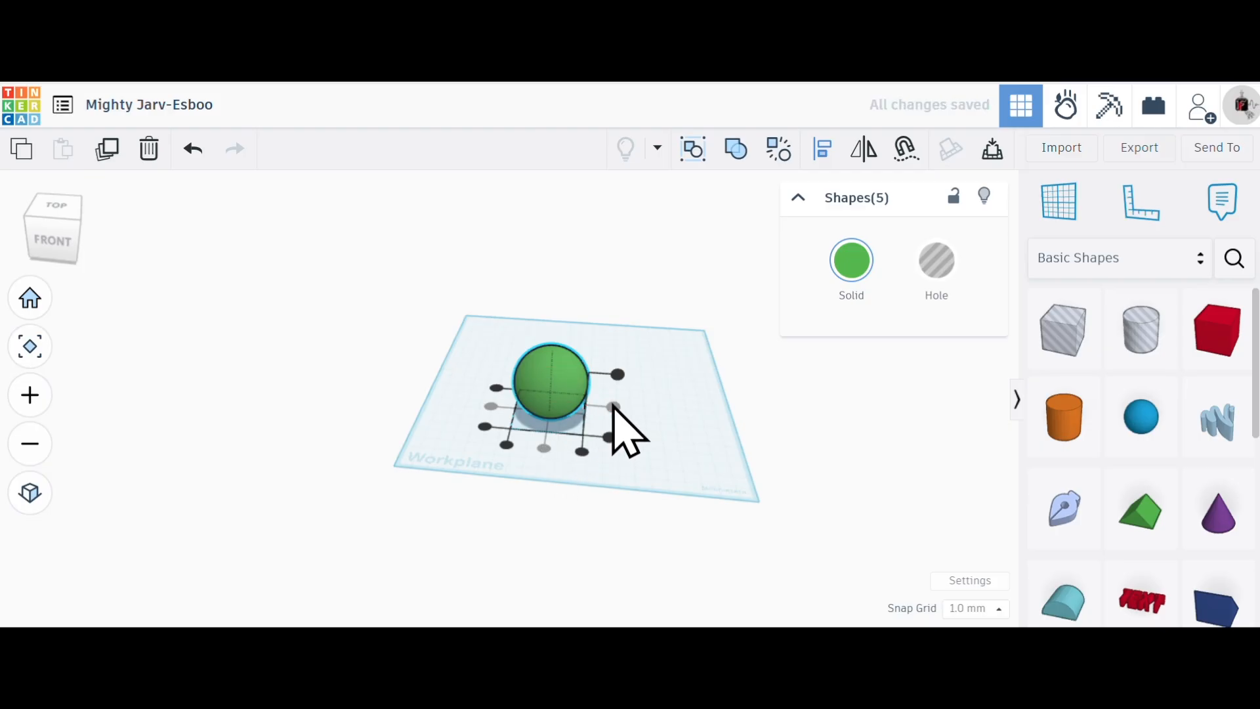
left_click(725, 158)
- Make the combined green sphere transparent to expose its nested layers
scroll(554, 478, "up", 5)
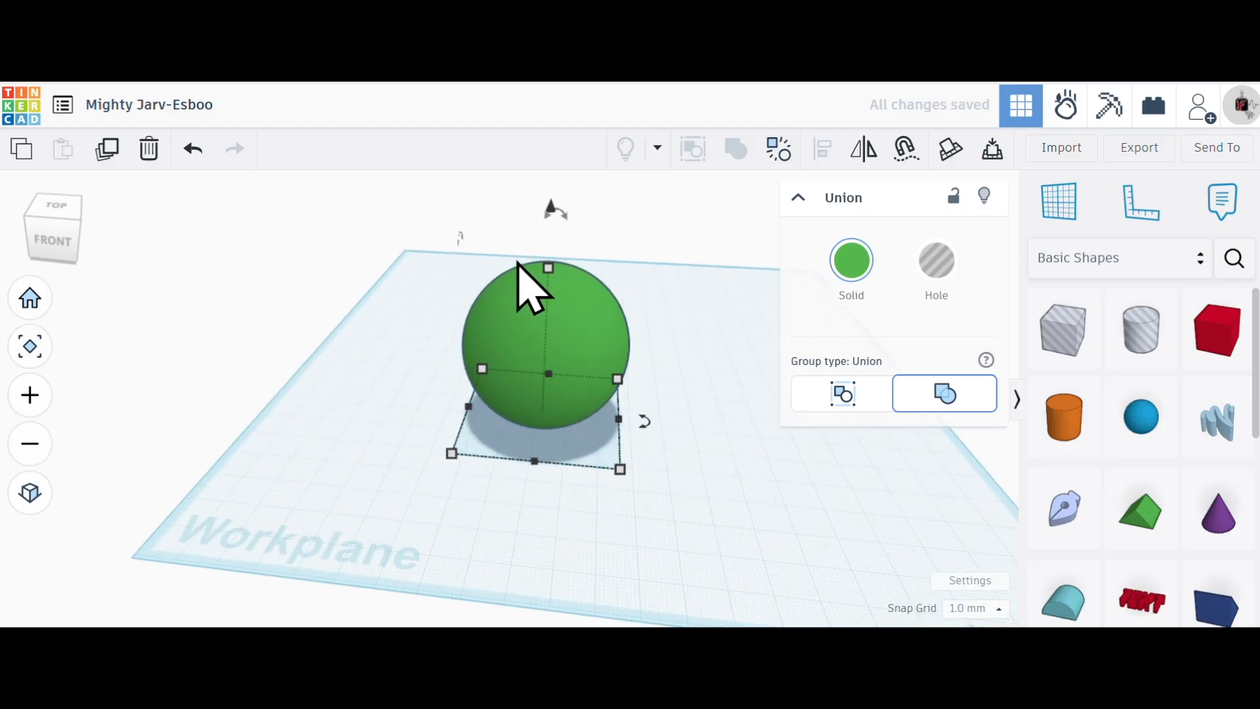
scroll(526, 271, "up", 2)
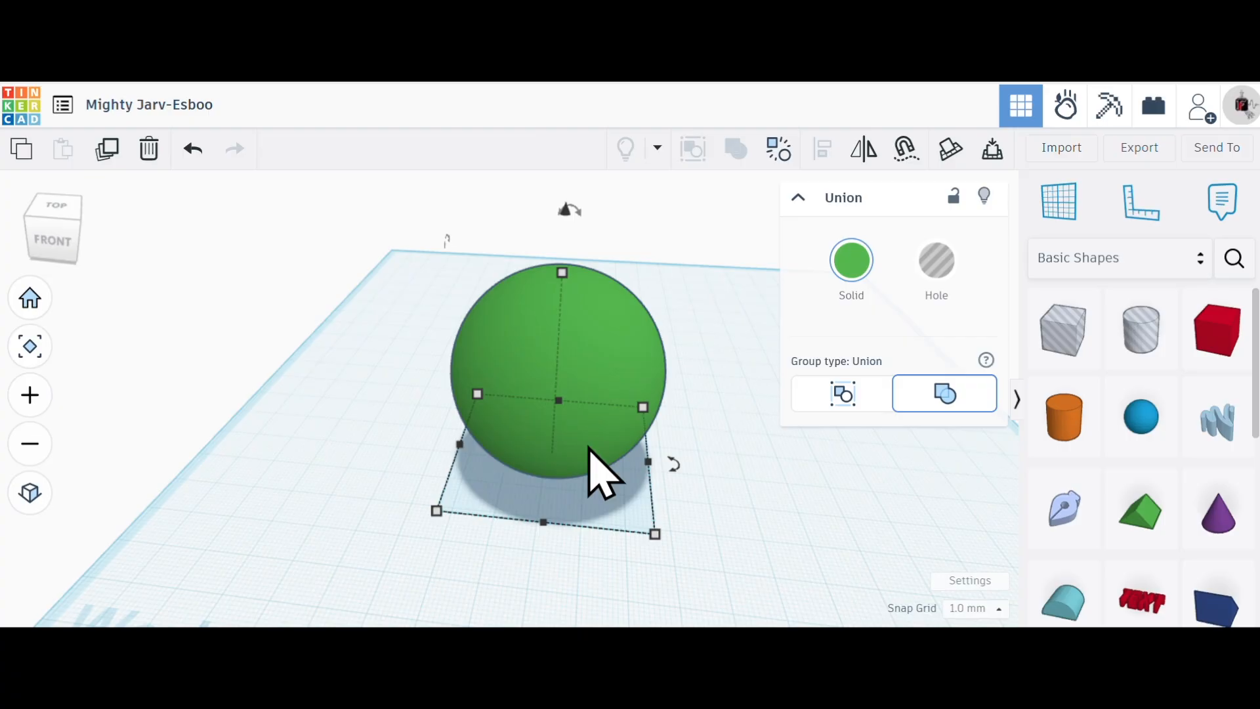
right_click_drag(724, 287, 696, 296)
left_click(676, 229)
left_click_drag(676, 223, 430, 500)
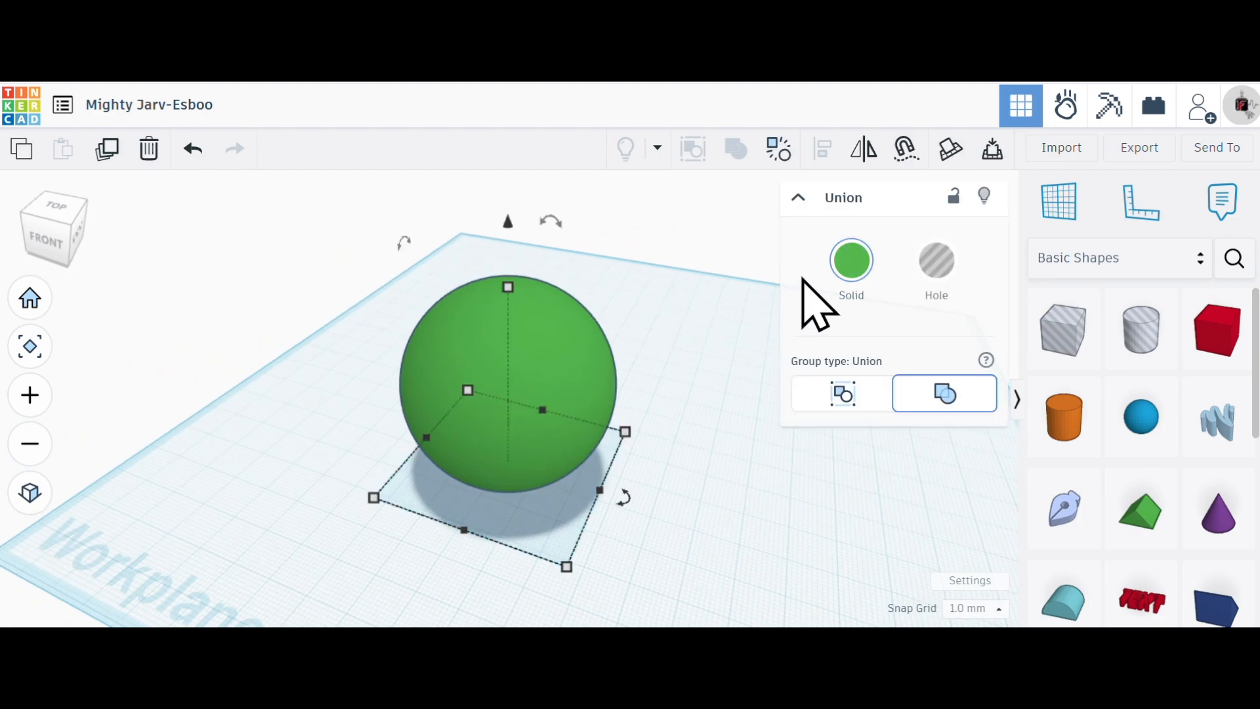
left_click(847, 269)
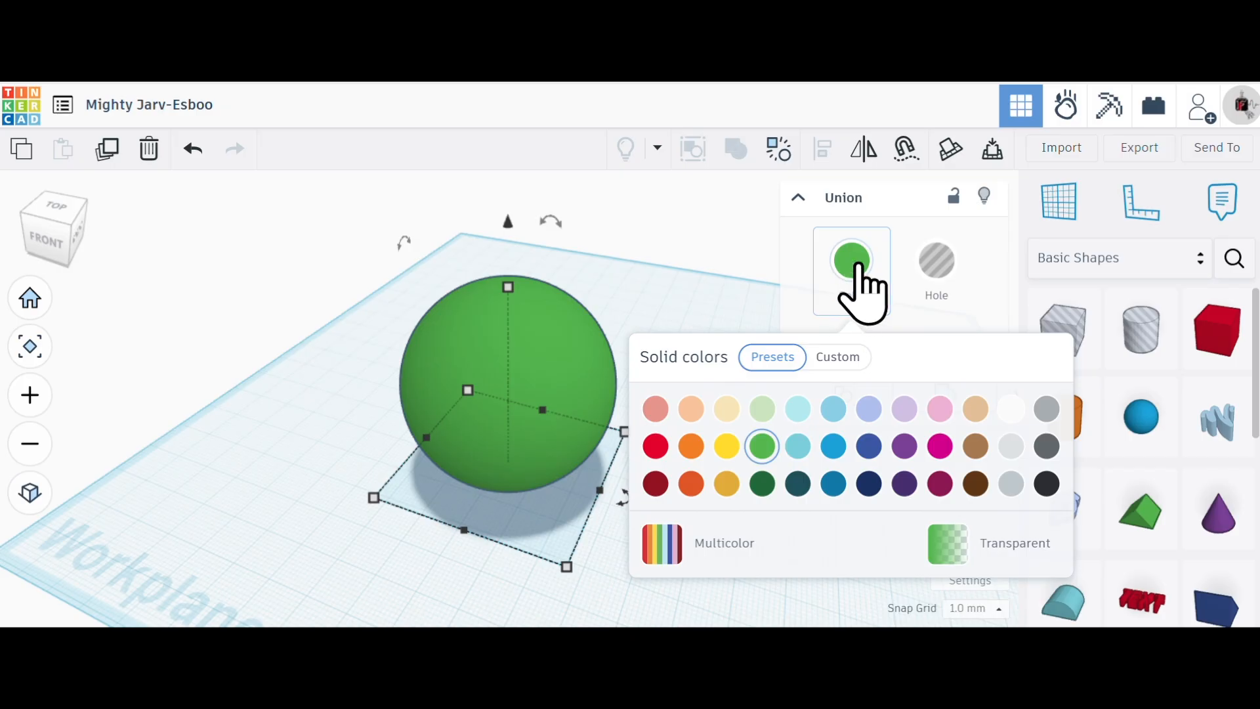
left_click(961, 546)
- Examine the concentric hollow layers inside the transparent sphere from several sides and up close
right_click_drag(591, 577, 479, 337)
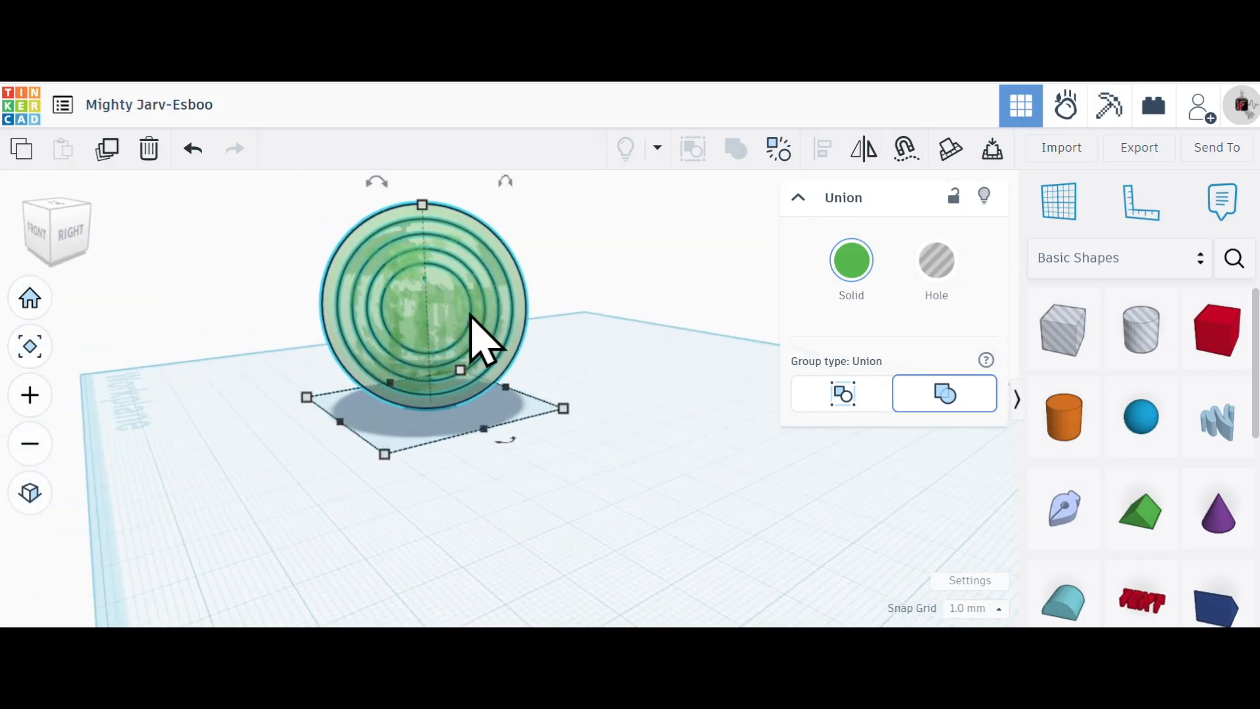
right_click_drag(304, 427, 486, 241)
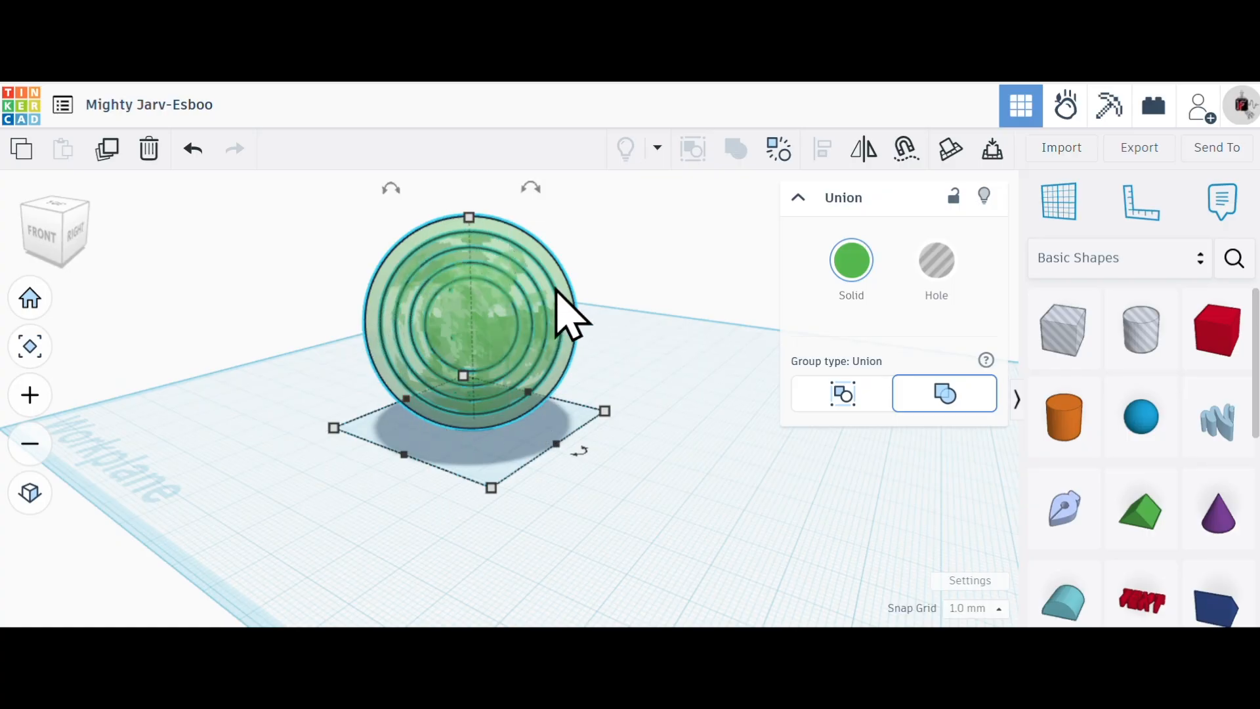
right_click_drag(506, 267, 494, 228)
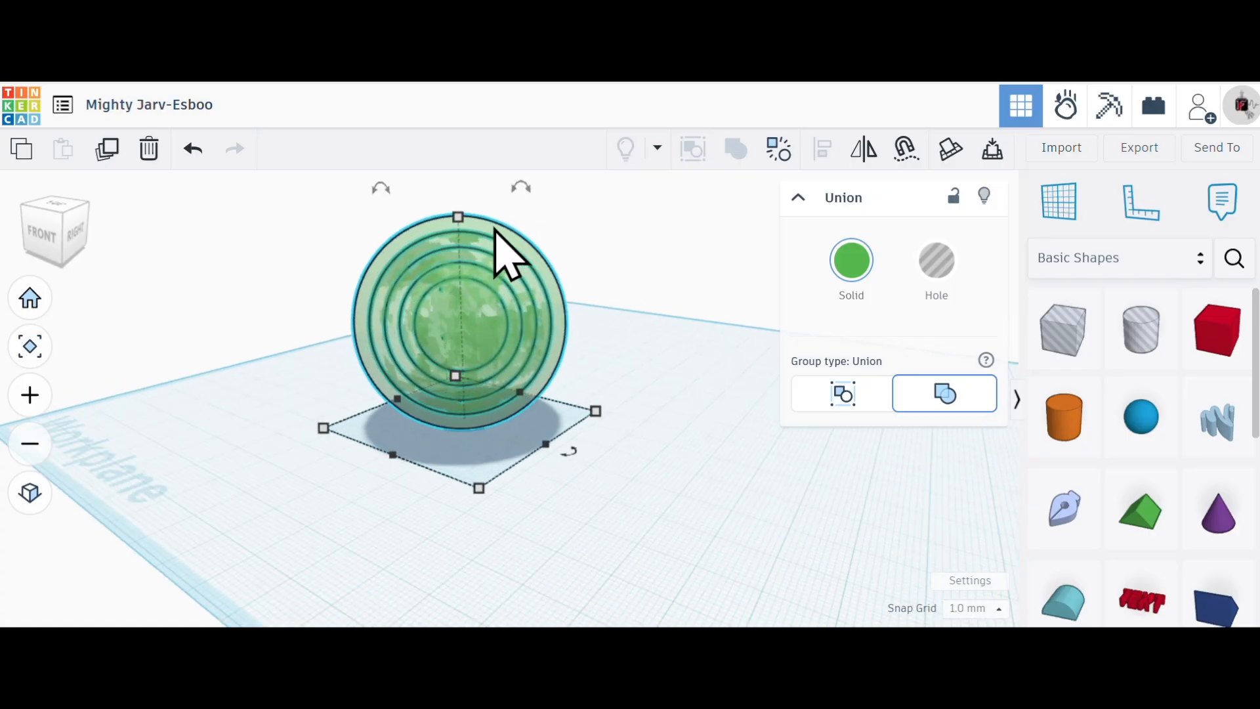
scroll(459, 256, "up", 5)
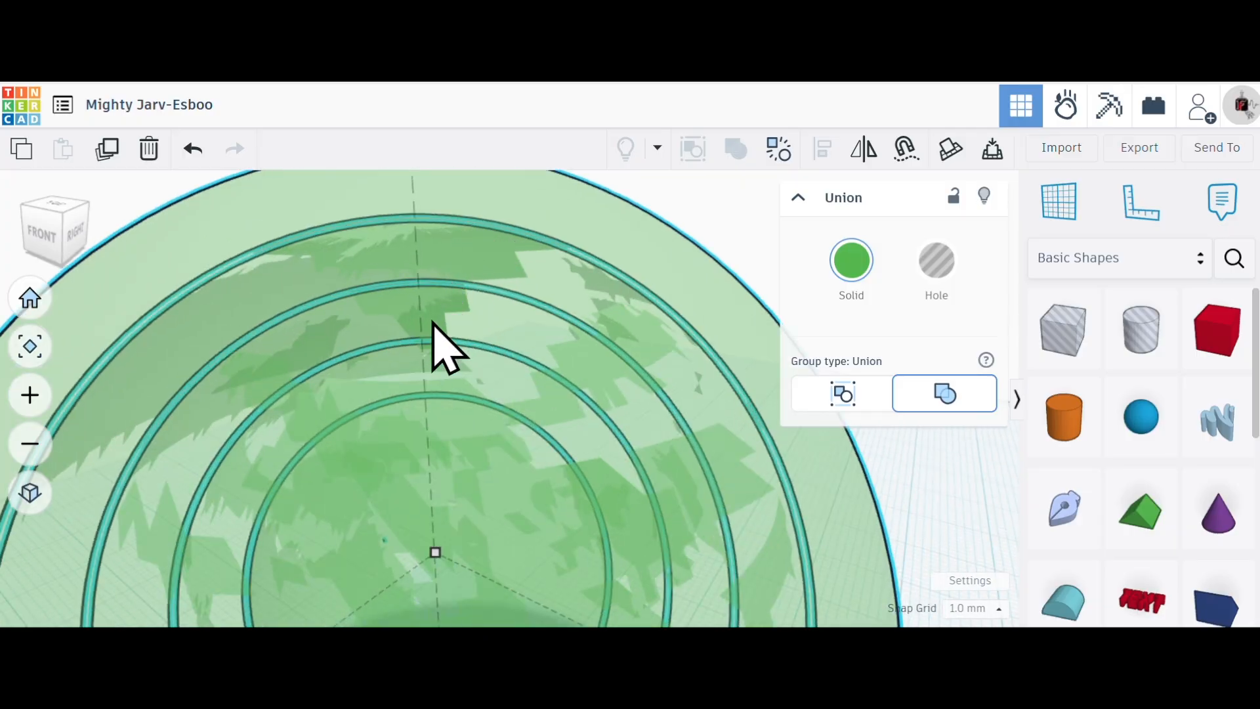
scroll(529, 450, "down", 5)
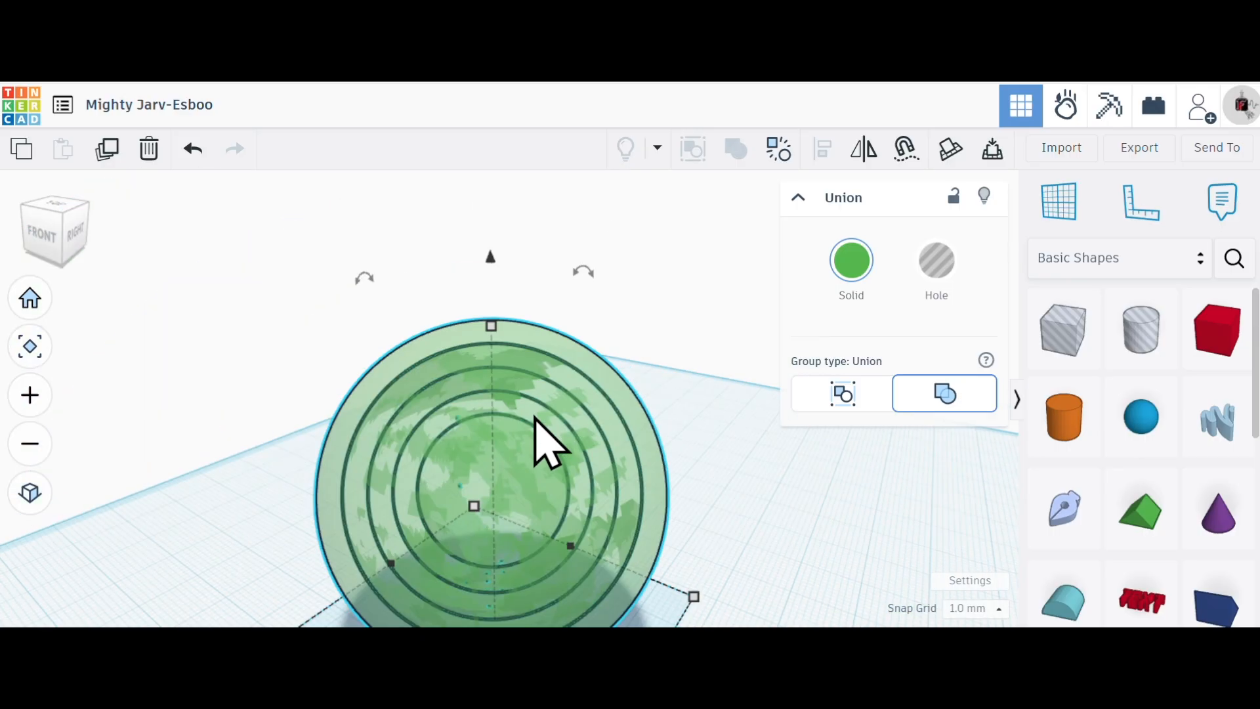
right_click_drag(617, 521, 607, 554)
scroll(501, 577, "up", 5)
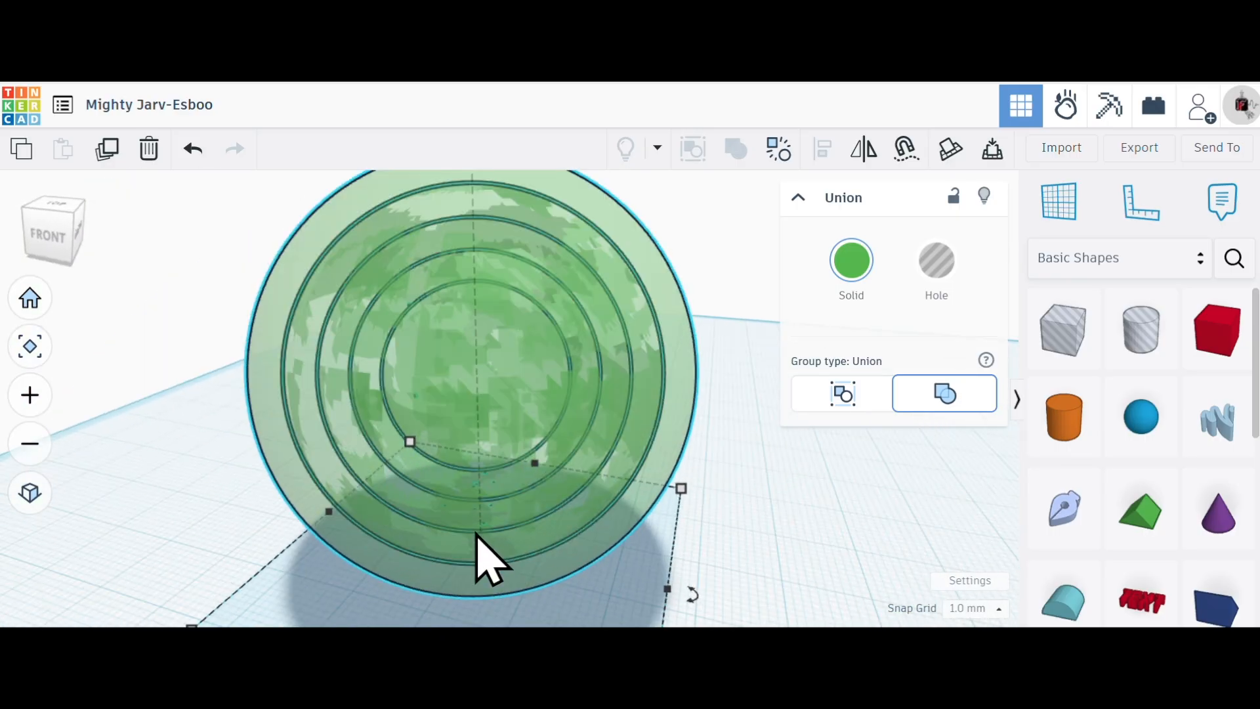
scroll(490, 563, "down", 3)
right_click_drag(430, 562, 318, 548)
scroll(356, 550, "up", 2)
scroll(345, 534, "down", 3)
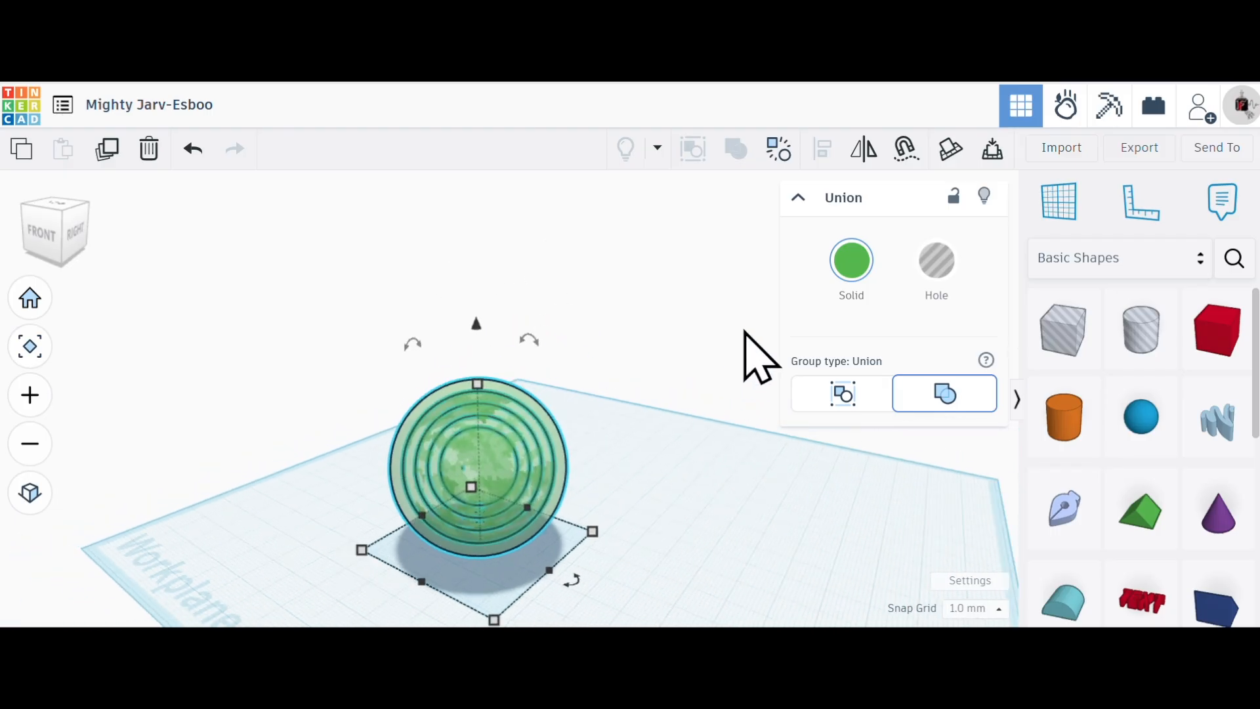
- Turn off the combined sphere's transparency and deselect it
left_click(853, 263)
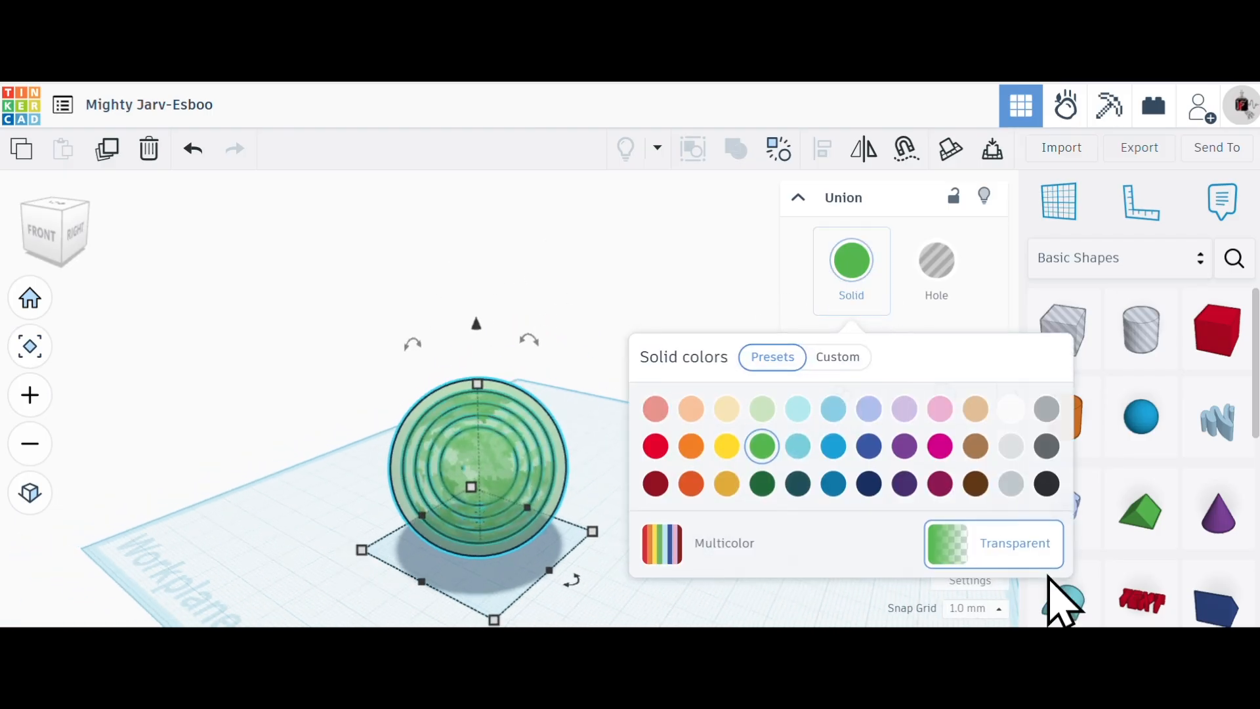
left_click(1014, 555)
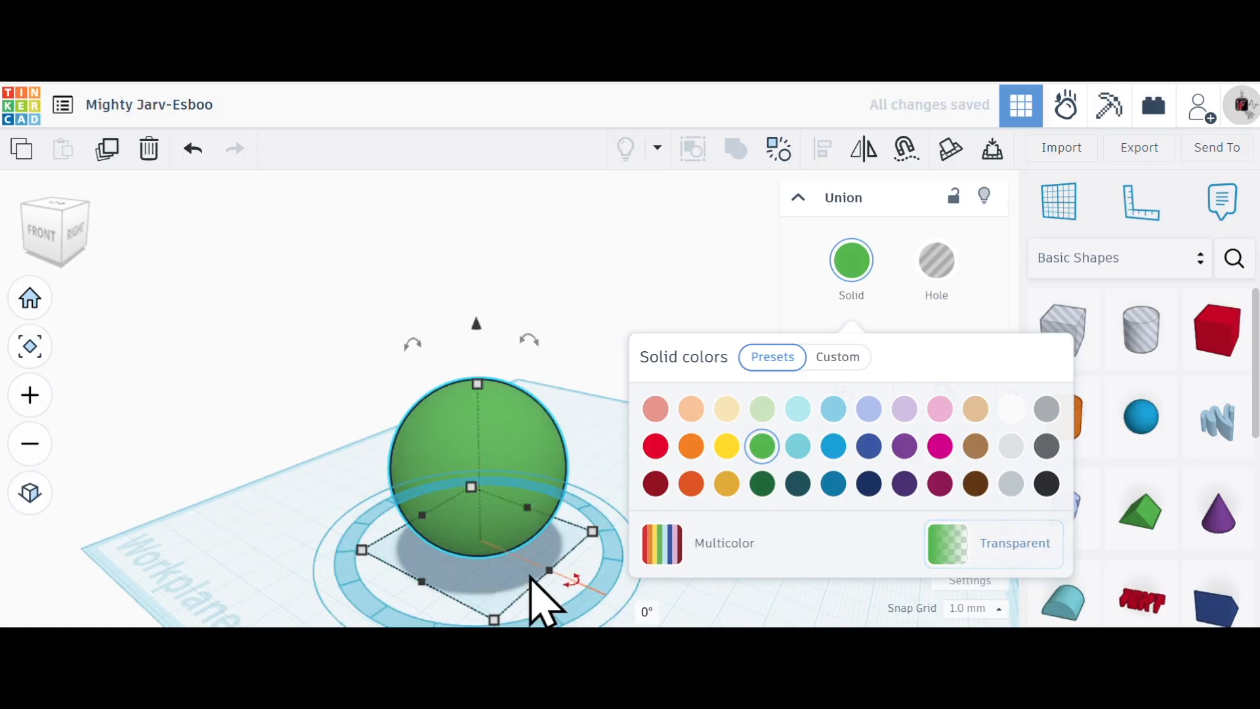
left_click(349, 514)
scroll(312, 496, "up", 3)
scroll(313, 500, "down", 3)
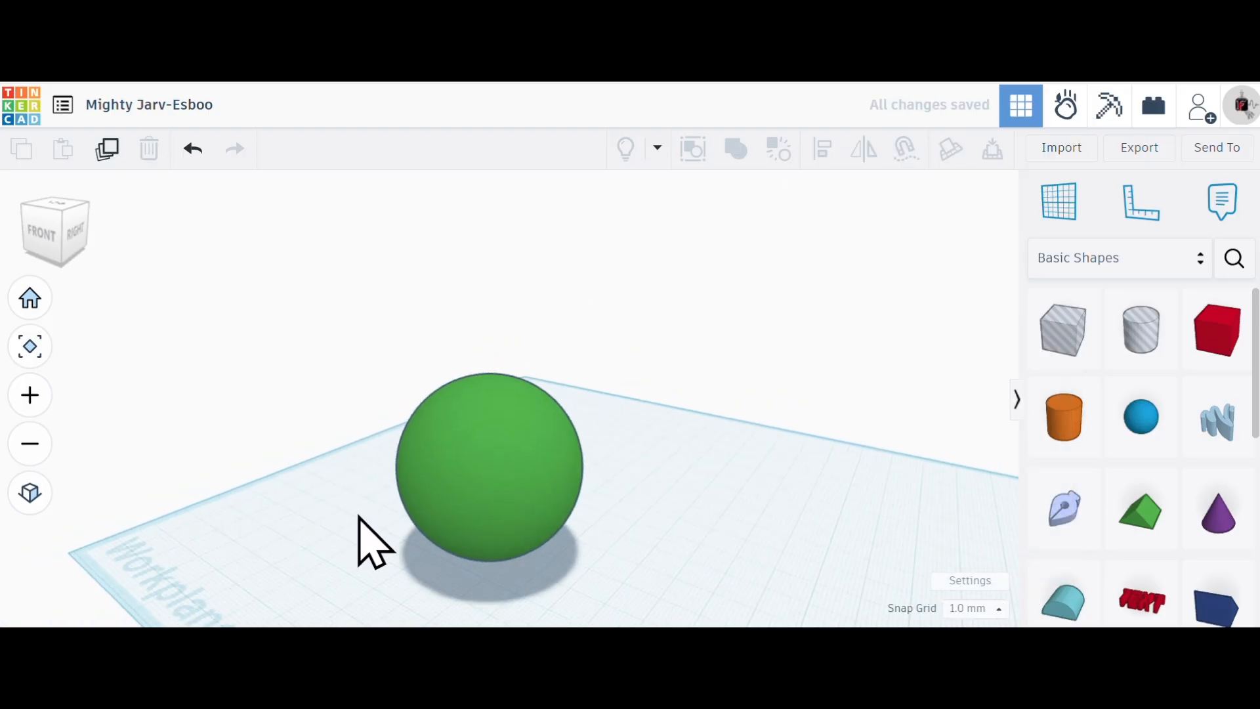
- Place a box hole on the workplane beside the combined green sphere
scroll(414, 559, "down", 2)
scroll(706, 466, "down", 2)
scroll(774, 361, "down", 2)
scroll(755, 446, "down", 2)
right_click_drag(720, 512, 689, 491)
scroll(656, 489, "up", 5)
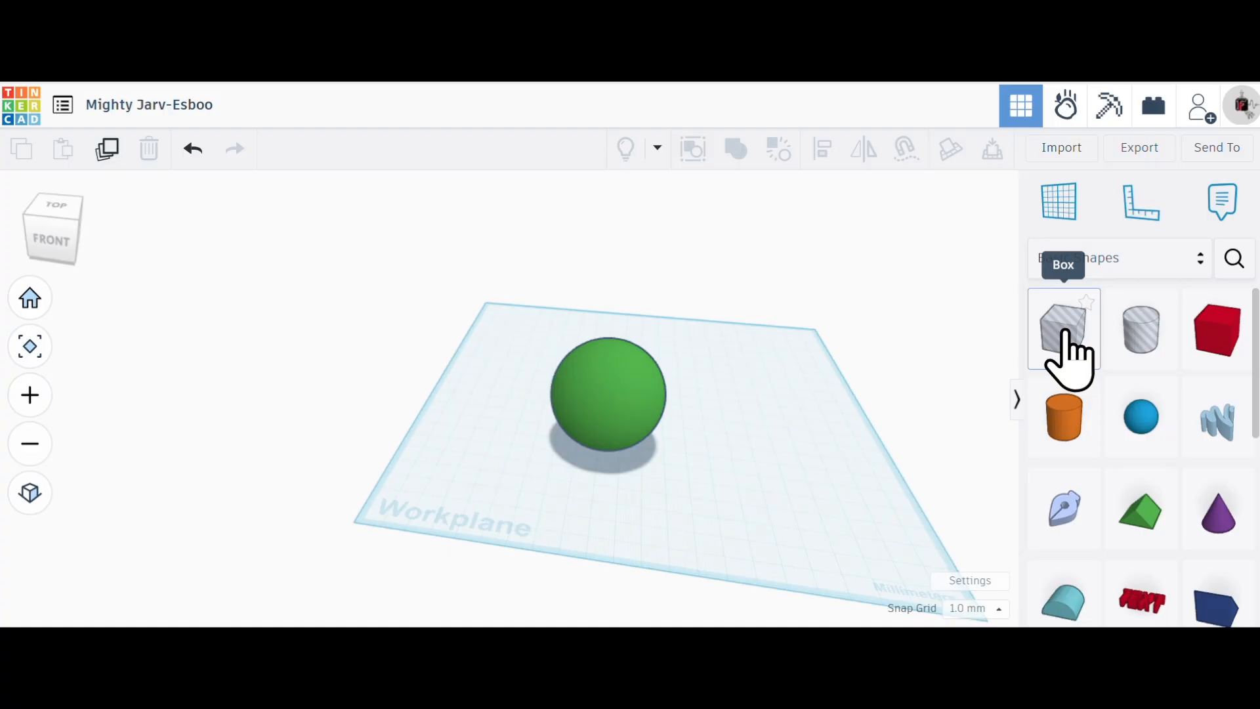
left_click(1065, 338)
left_click(722, 404)
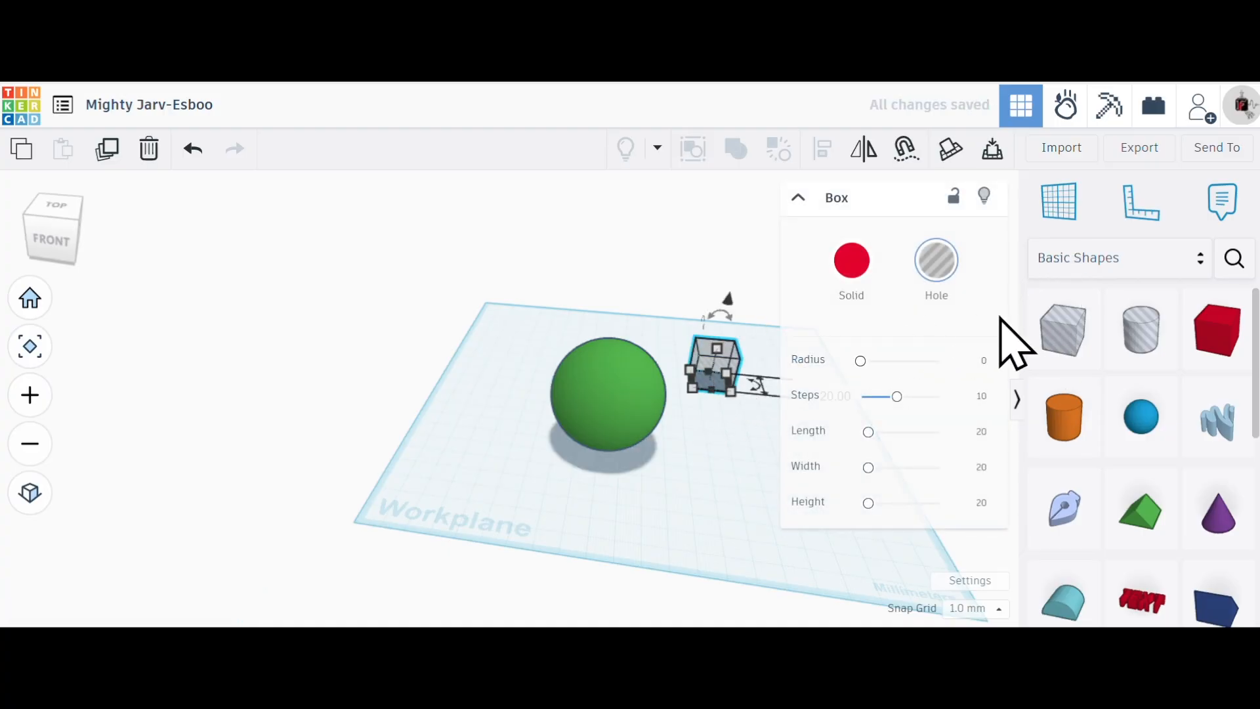
- Place a red solid box in front of the box hole, convert it to a hole and delete it again
left_click(1215, 334)
left_click(728, 459)
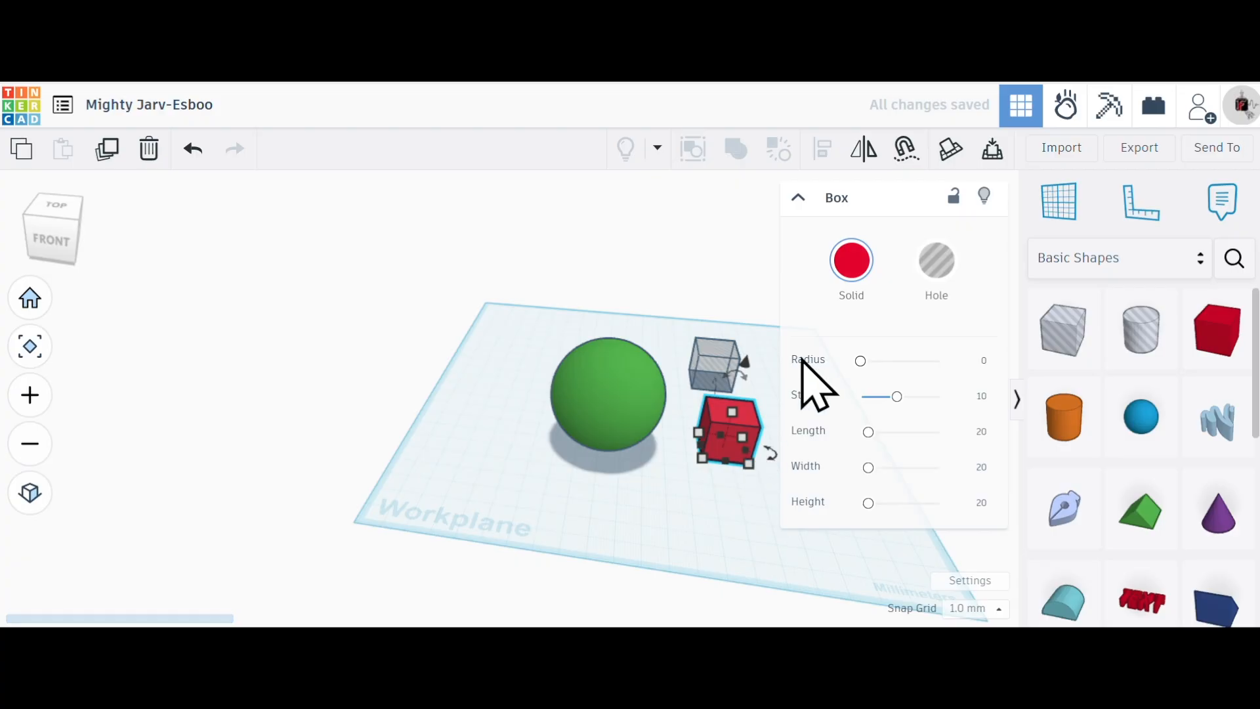
left_click(945, 279)
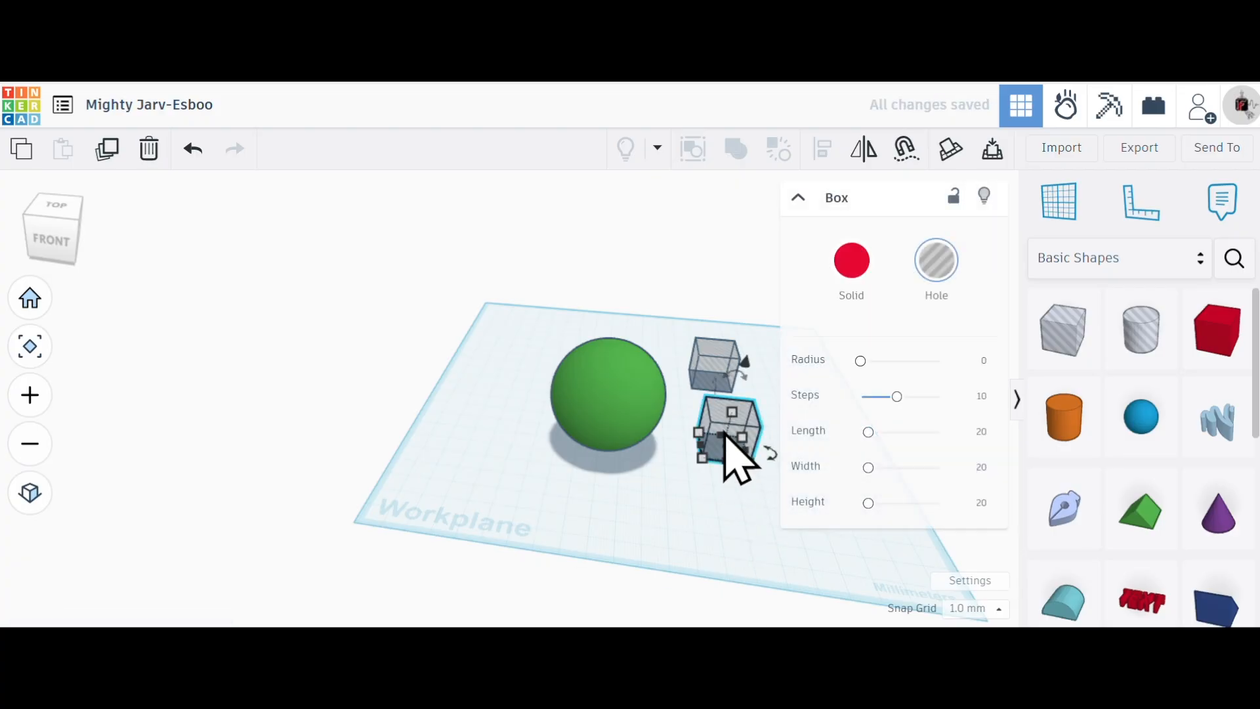
left_click(149, 157)
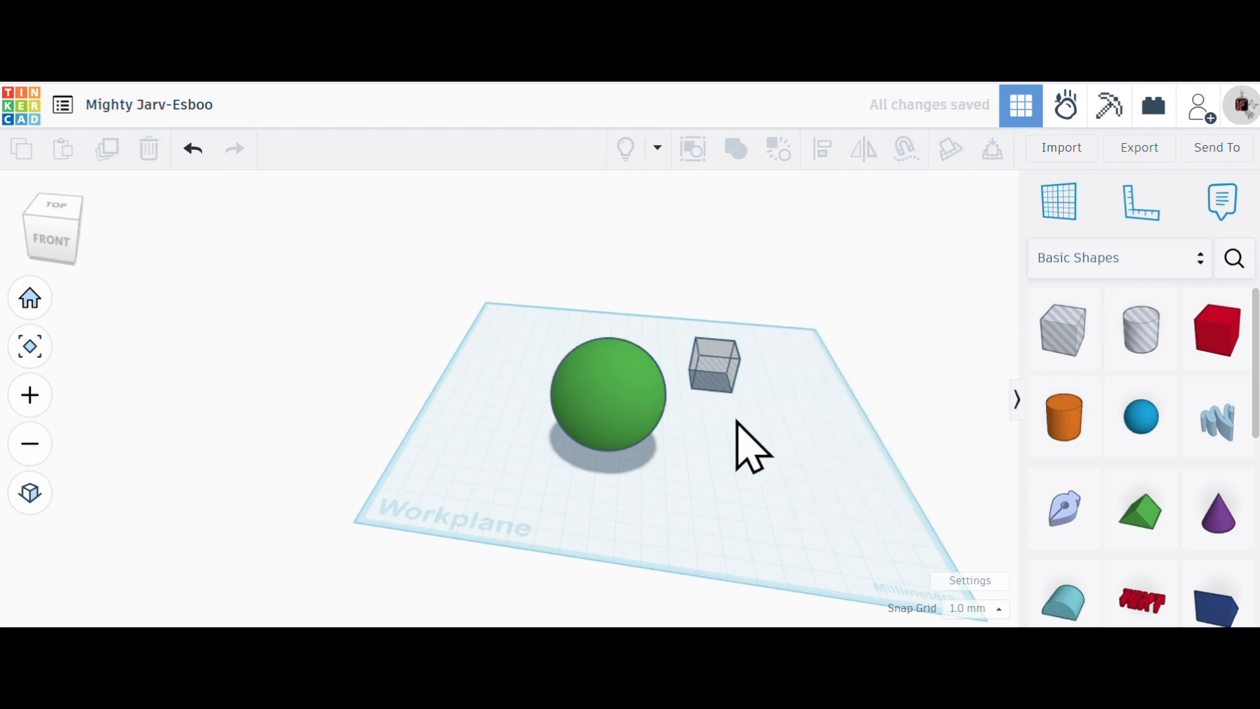
- Select the remaining box hole and reduce its height to 16 mm
scroll(724, 357, "up", 3)
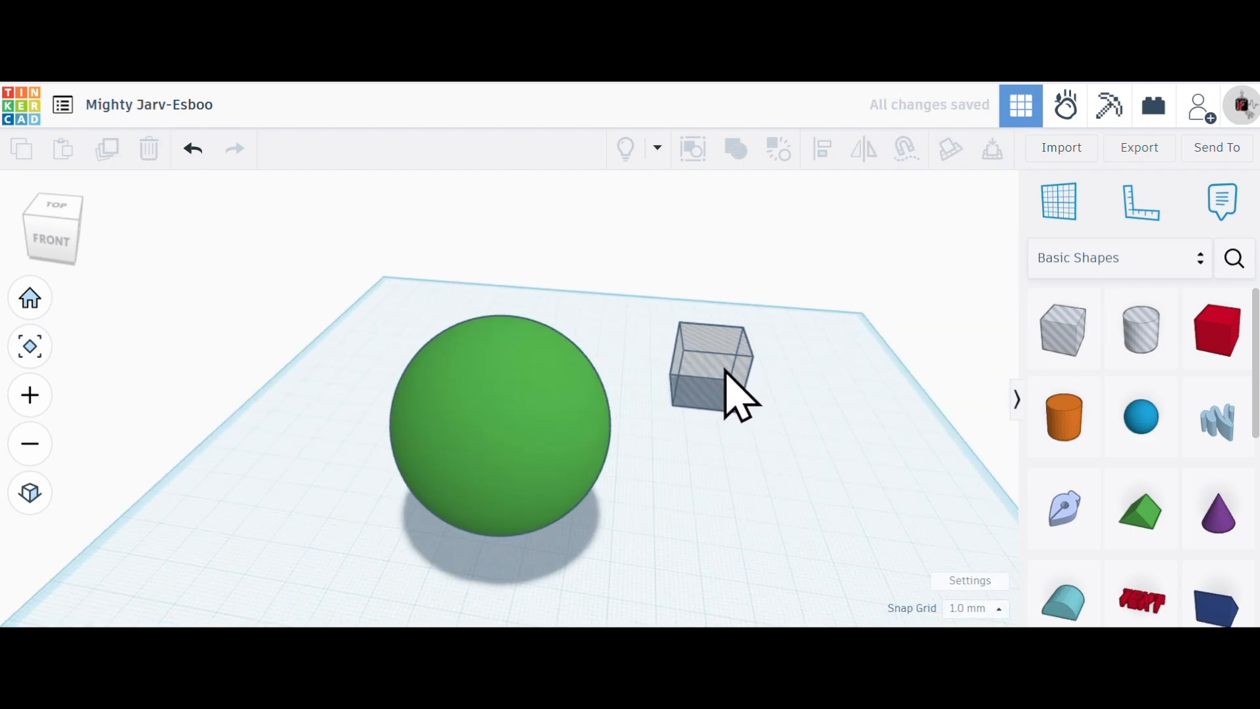
left_click(725, 374)
scroll(188, 354, "up", 2)
scroll(287, 365, "down", 5)
scroll(650, 407, "down", 1)
scroll(712, 391, "up", 5)
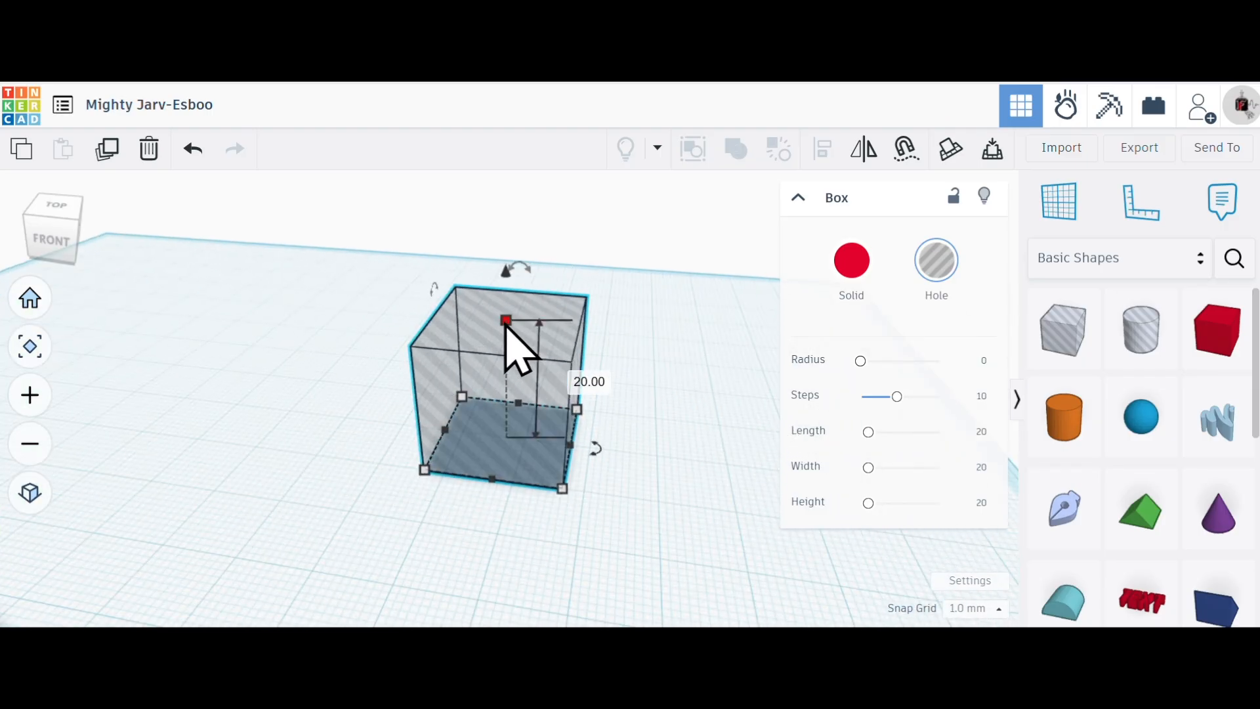
left_click_drag(505, 325, 503, 352)
scroll(571, 495, "down", 5)
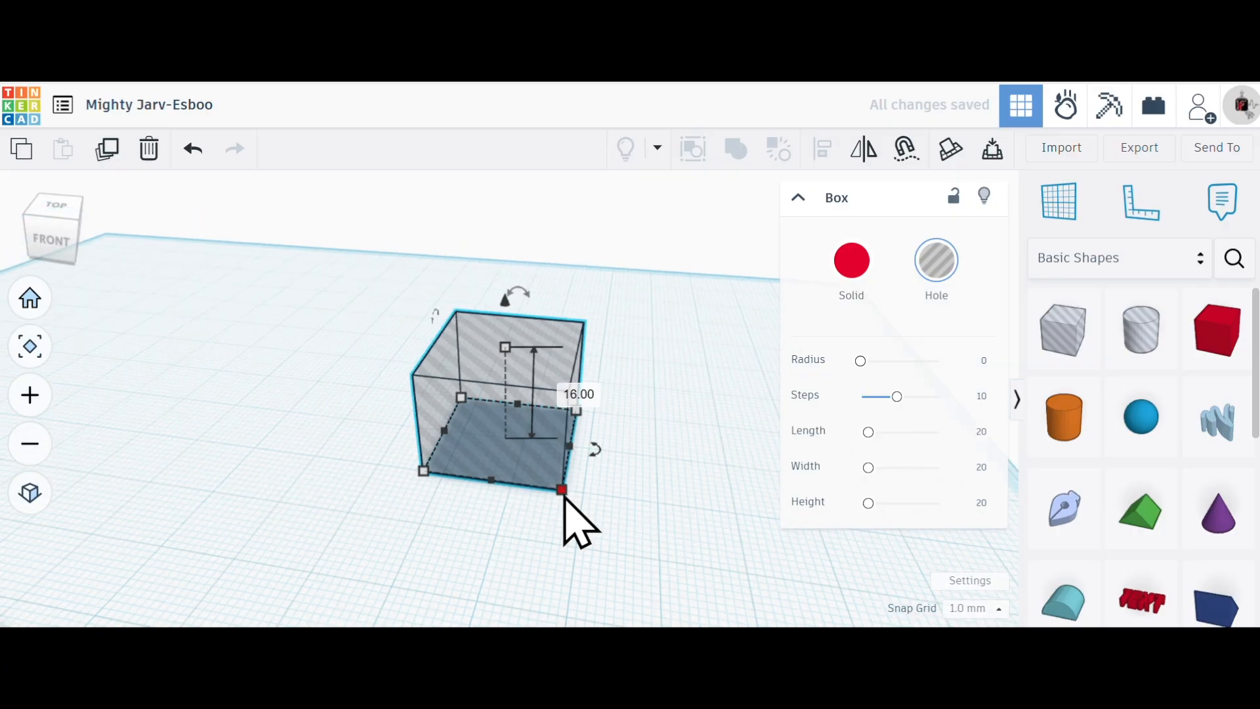
- Stretch the box hole's base around the sphere to about 117 mm lengthwise and reposition the sphere within its footprint
right_click_drag(497, 504, 514, 468)
left_click_drag(509, 489, 205, 600)
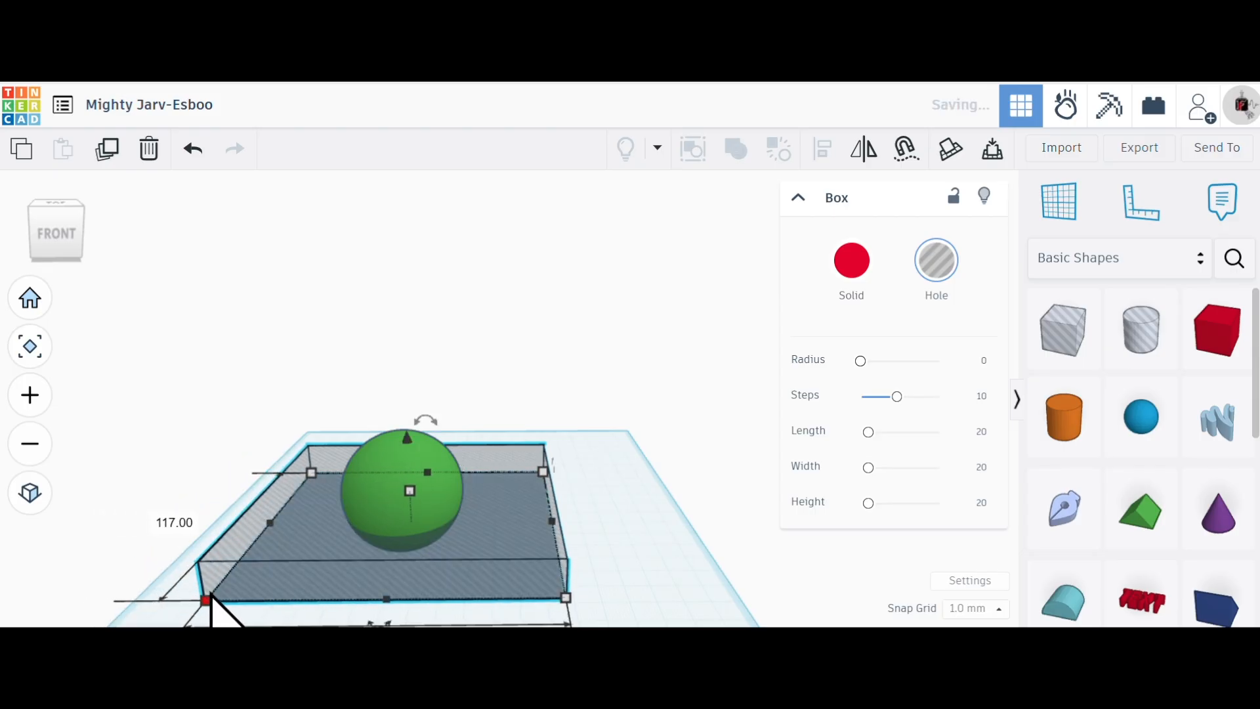
left_click(59, 207)
left_click_drag(453, 530, 453, 506)
scroll(490, 542, "down", 1)
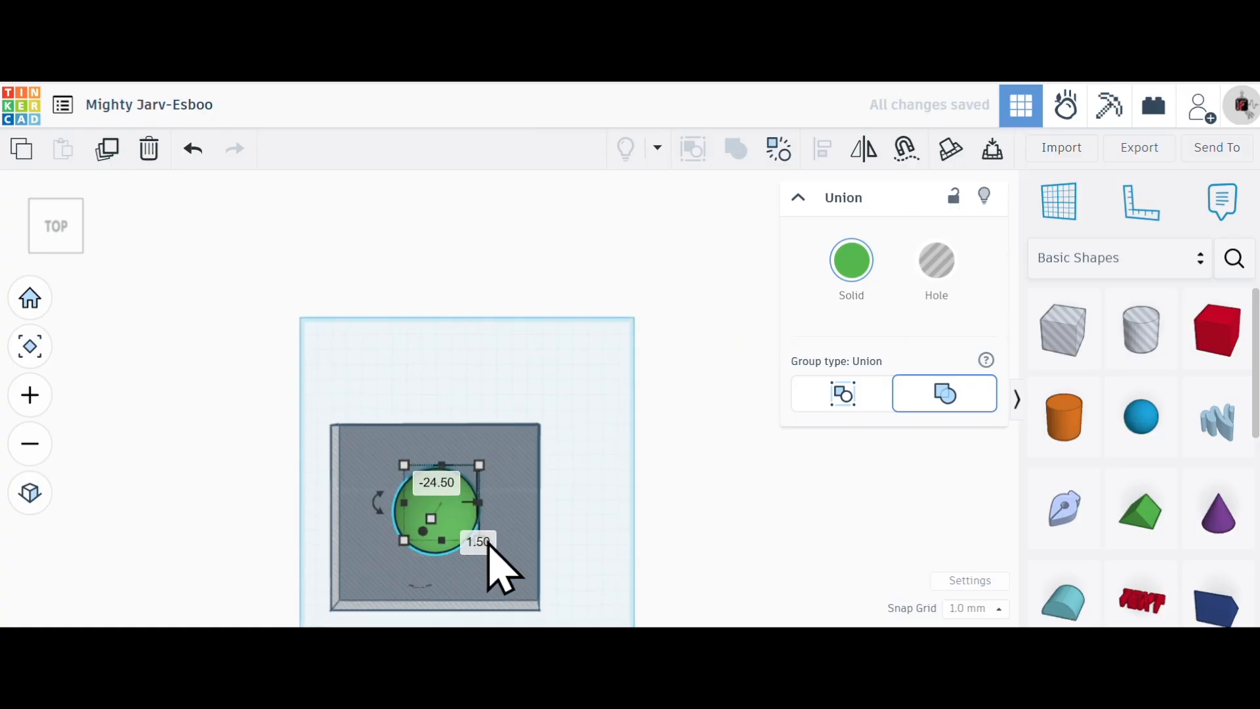
- Duplicate the box hole surrounding the sphere and move the copy off the workplane, behind its far edge
right_click_drag(525, 357, 455, 407)
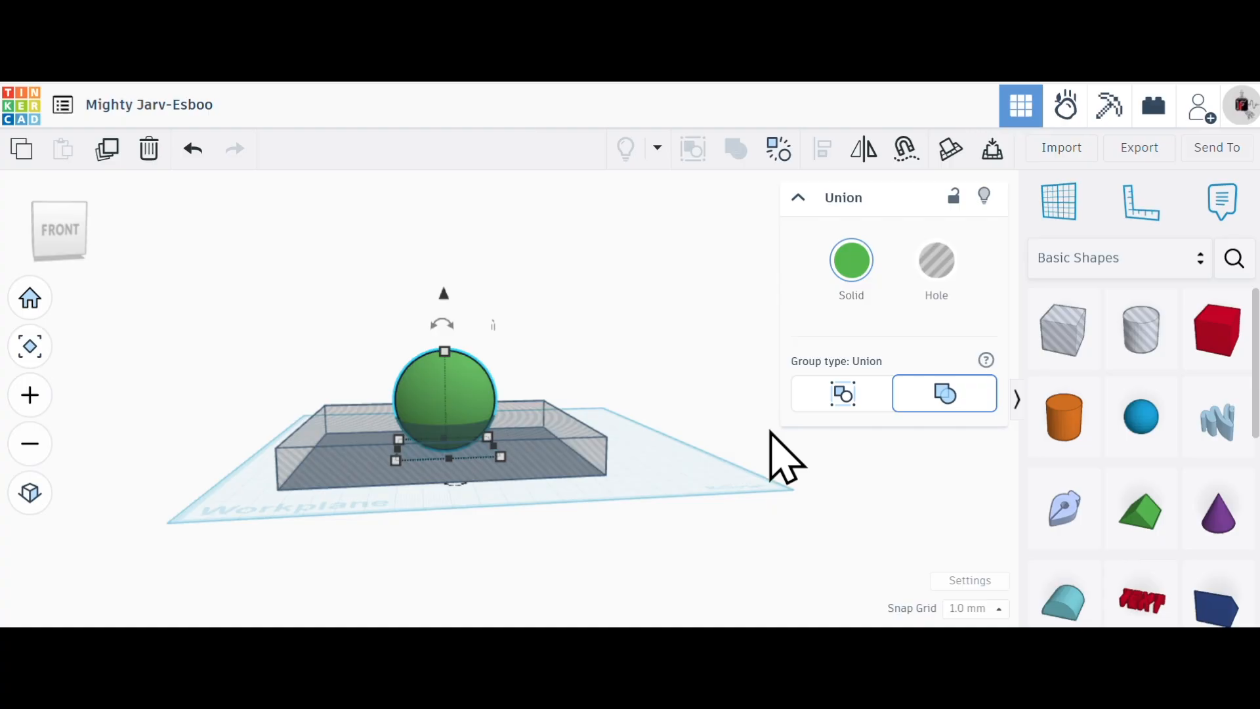
mouse_move(502, 458)
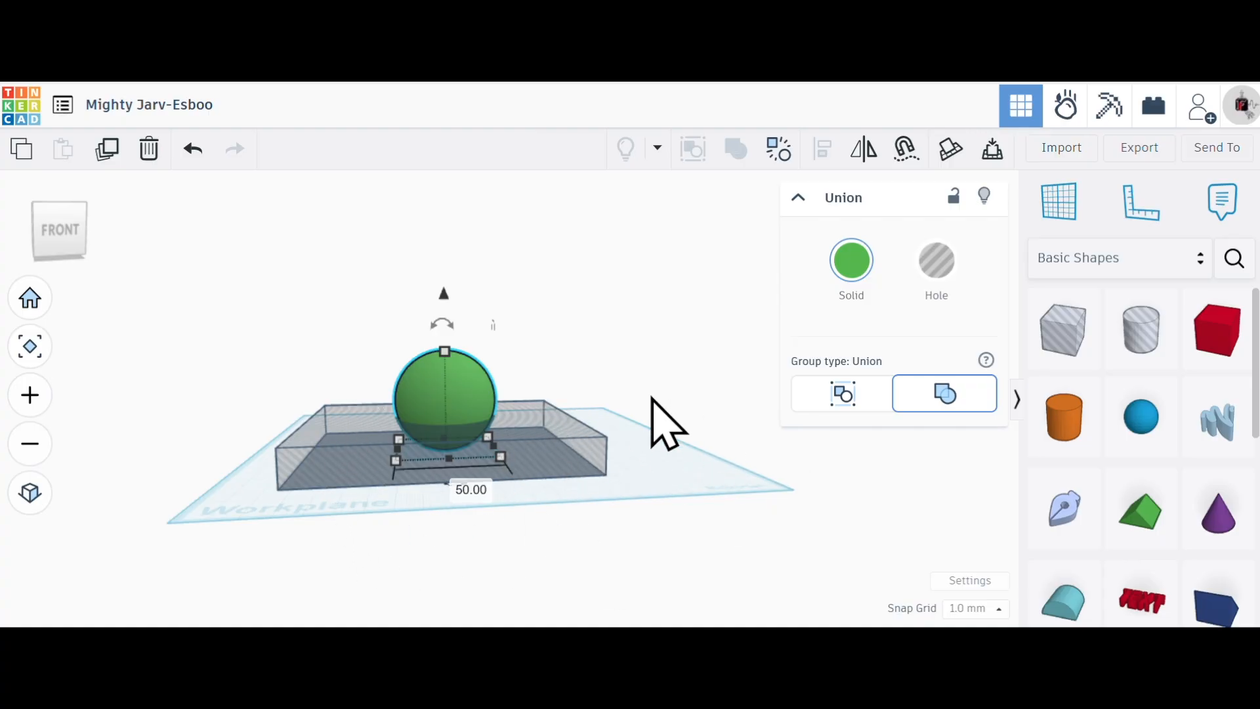
left_click(670, 480)
mouse_move(663, 473)
right_mouse_down()
mouse_move(641, 473)
mouse_move(652, 492)
right_mouse_up()
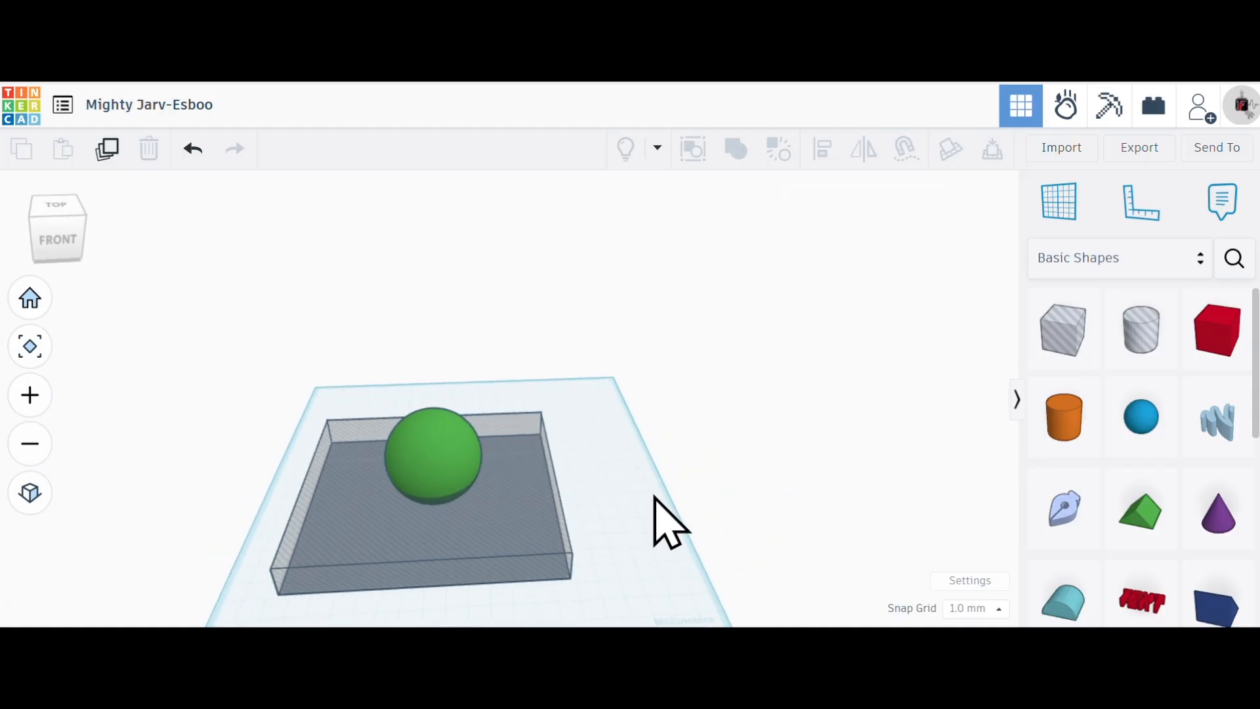
left_click(533, 519)
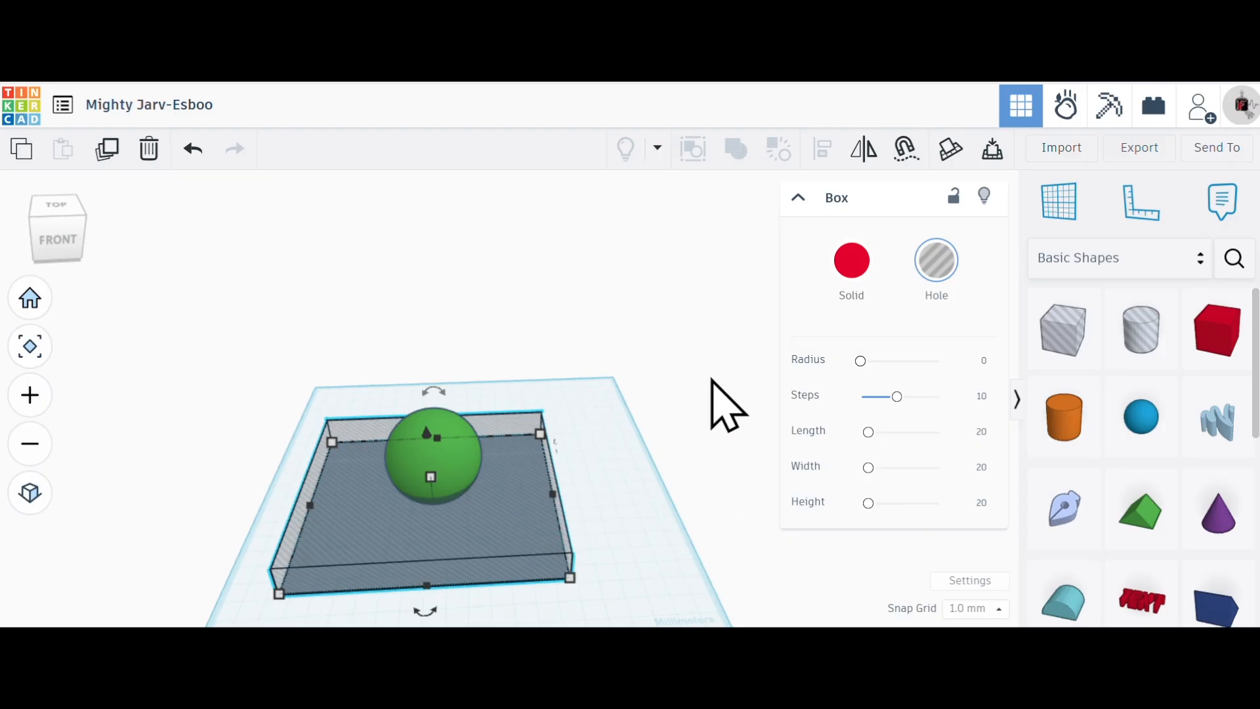
left_click(111, 149)
left_click_drag(357, 529, 532, 323)
left_click(263, 387)
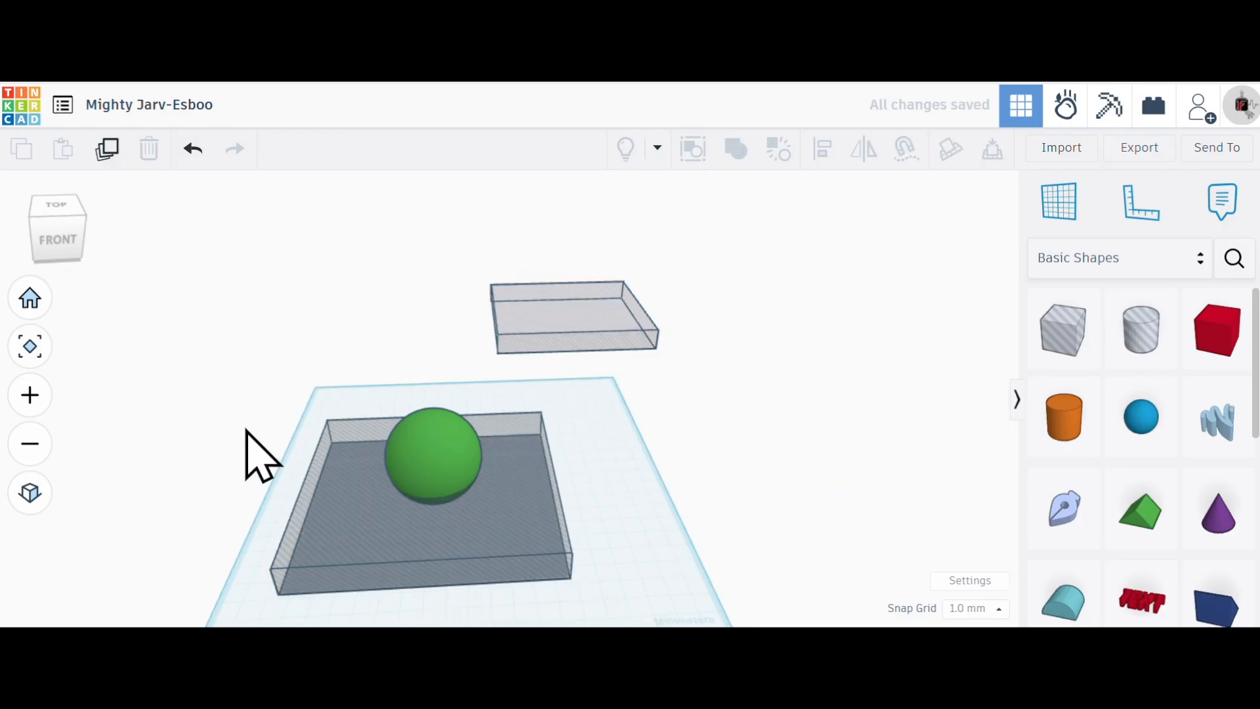
- Group the green sphere with the box hole around it as a Union to cut off the sphere's underside
left_click_drag(256, 413, 609, 523)
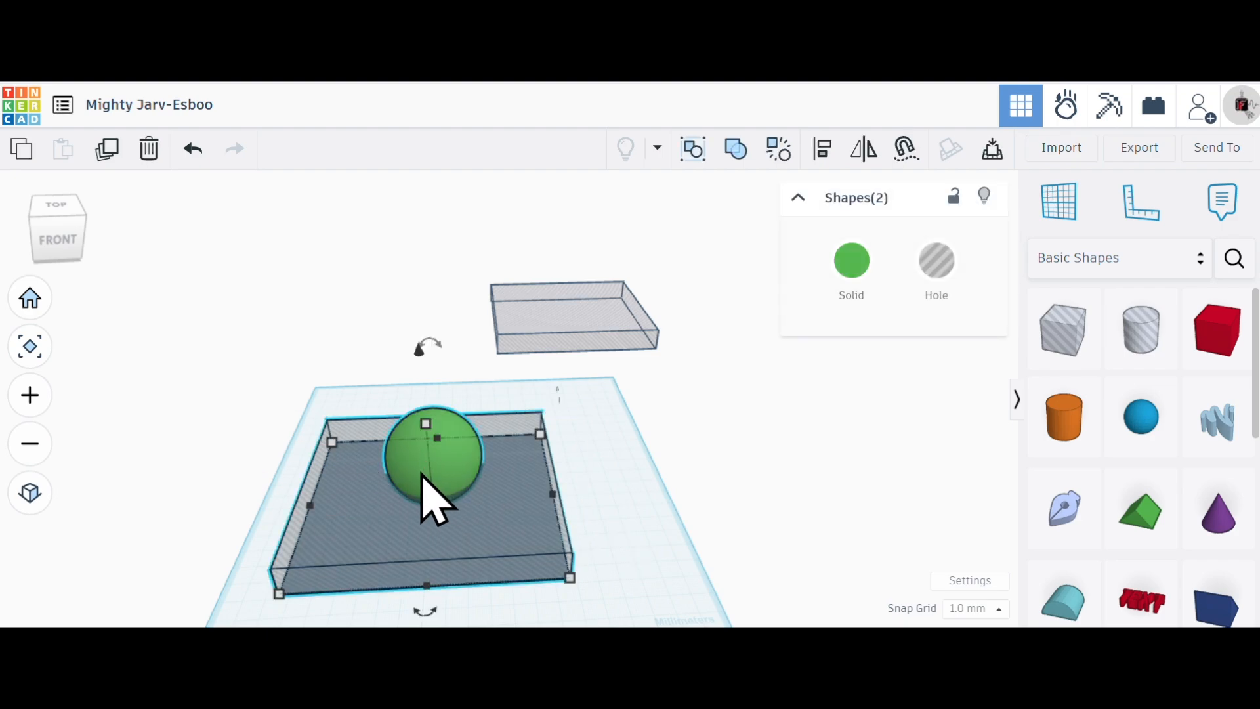
left_click(738, 157)
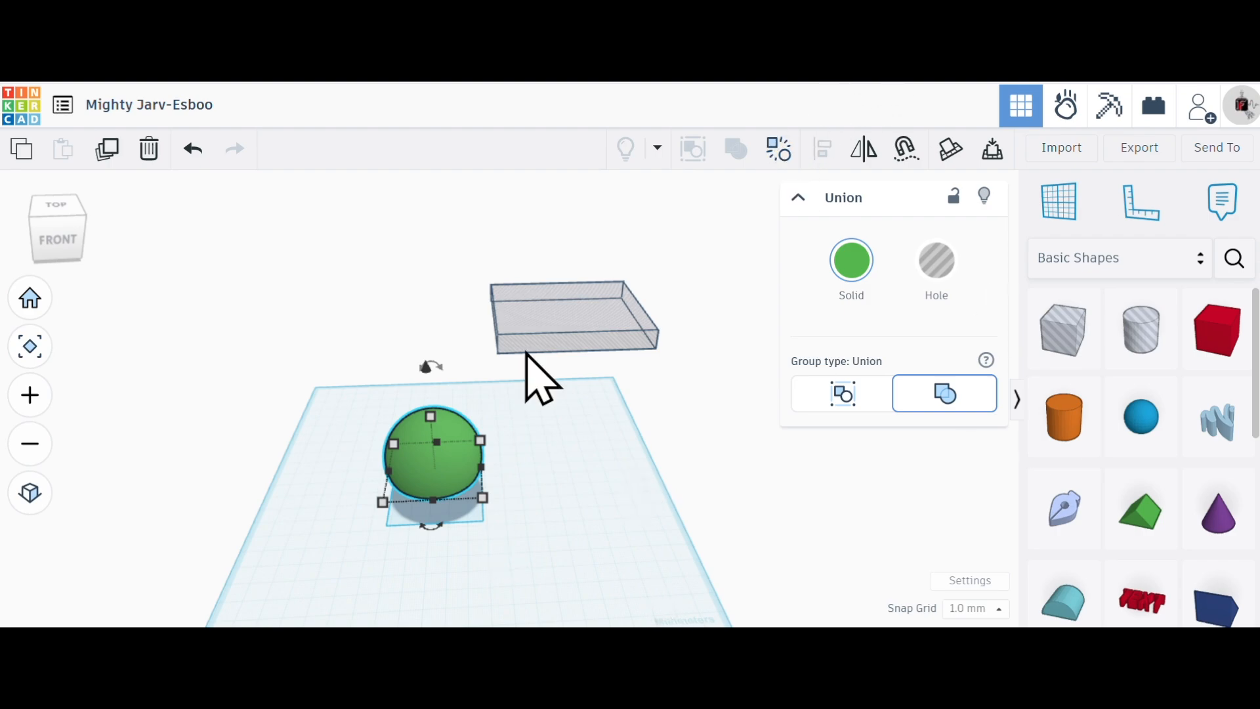
scroll(372, 566, "up", 1)
scroll(422, 577, "up", 3)
mouse_move(410, 533)
right_mouse_down()
mouse_move(407, 352)
mouse_move(459, 492)
mouse_move(395, 516)
mouse_move(412, 516)
right_mouse_up()
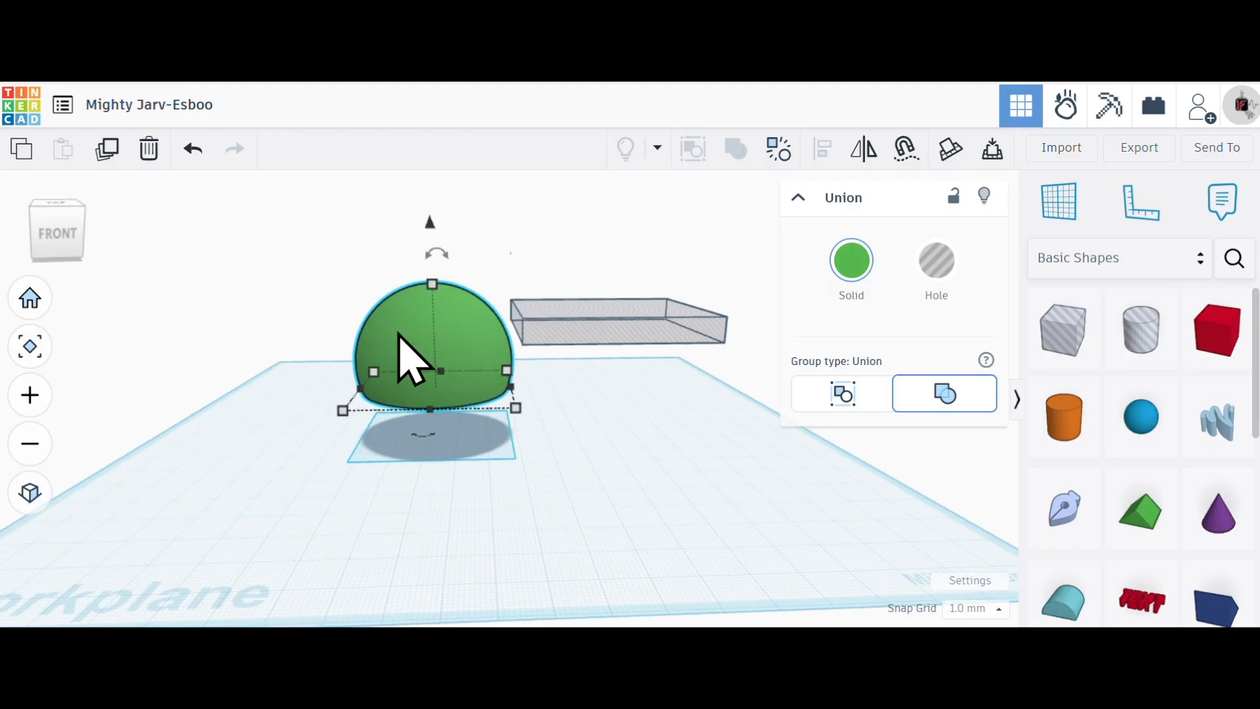
left_click(588, 501)
scroll(635, 503, "up", 1)
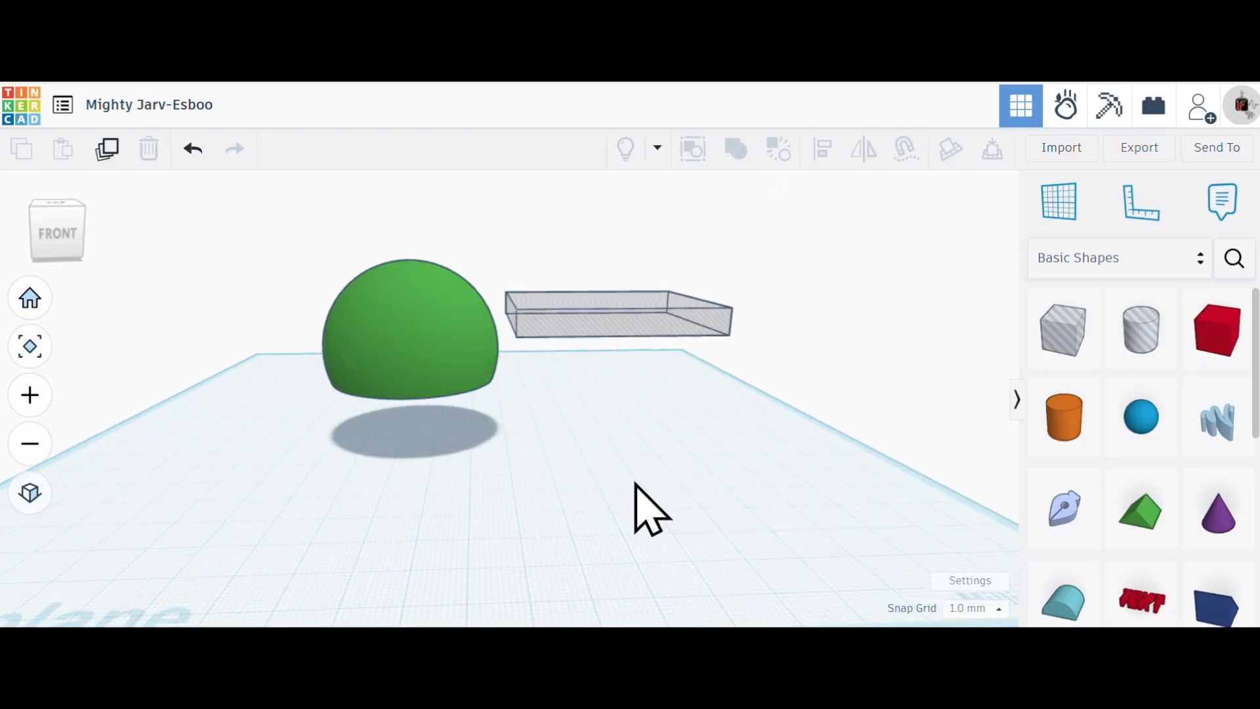
scroll(636, 503, "down", 2)
mouse_move(630, 495)
right_mouse_down()
mouse_move(616, 526)
mouse_move(636, 546)
mouse_move(611, 504)
right_mouse_up()
scroll(611, 502, "down", 1)
left_click_drag(666, 482, 444, 235)
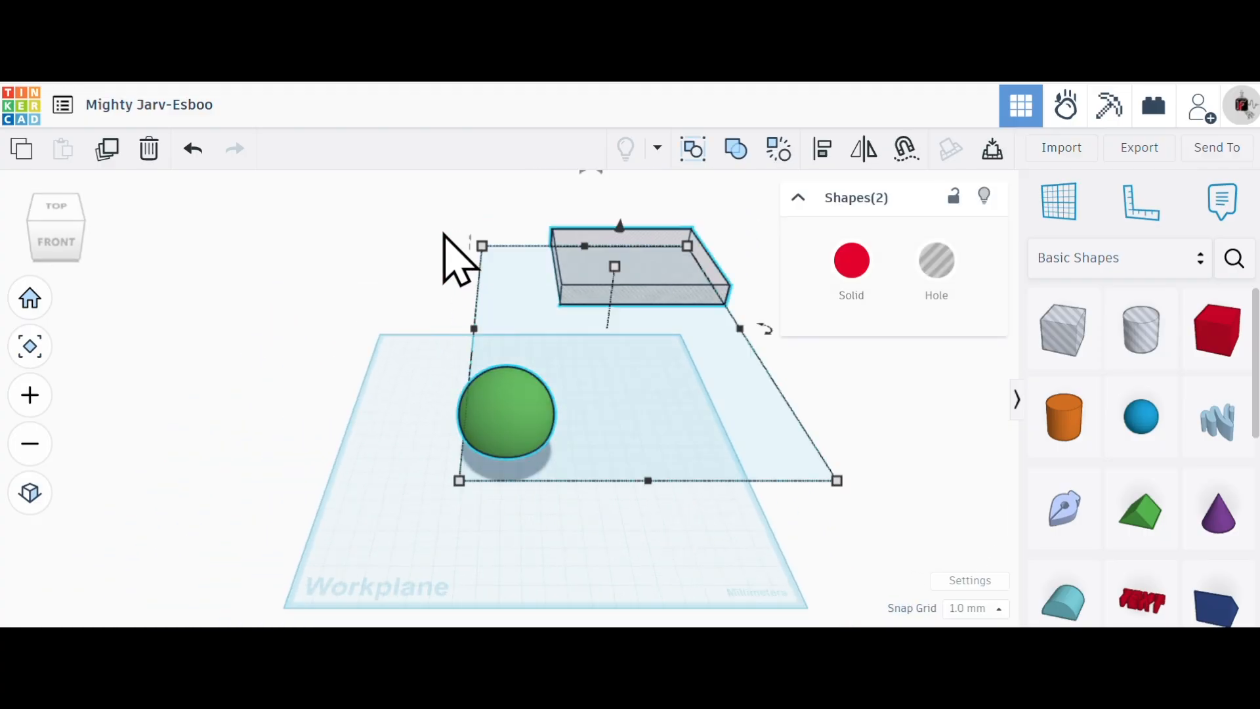
left_click(824, 151)
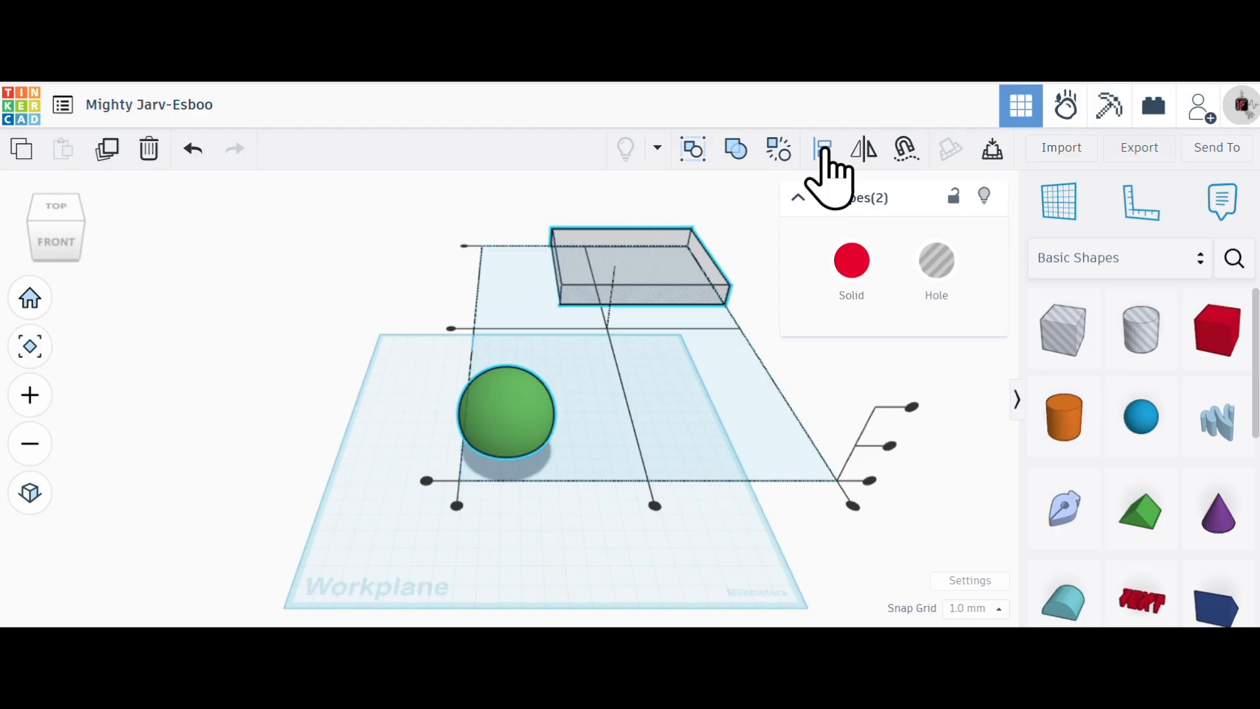
left_click(751, 539)
- Move the duplicate box hole back onto the workplane so that its footprint surrounds the cut sphere
left_click_drag(664, 292, 534, 445)
right_click_drag(558, 537, 571, 498)
left_click(583, 513)
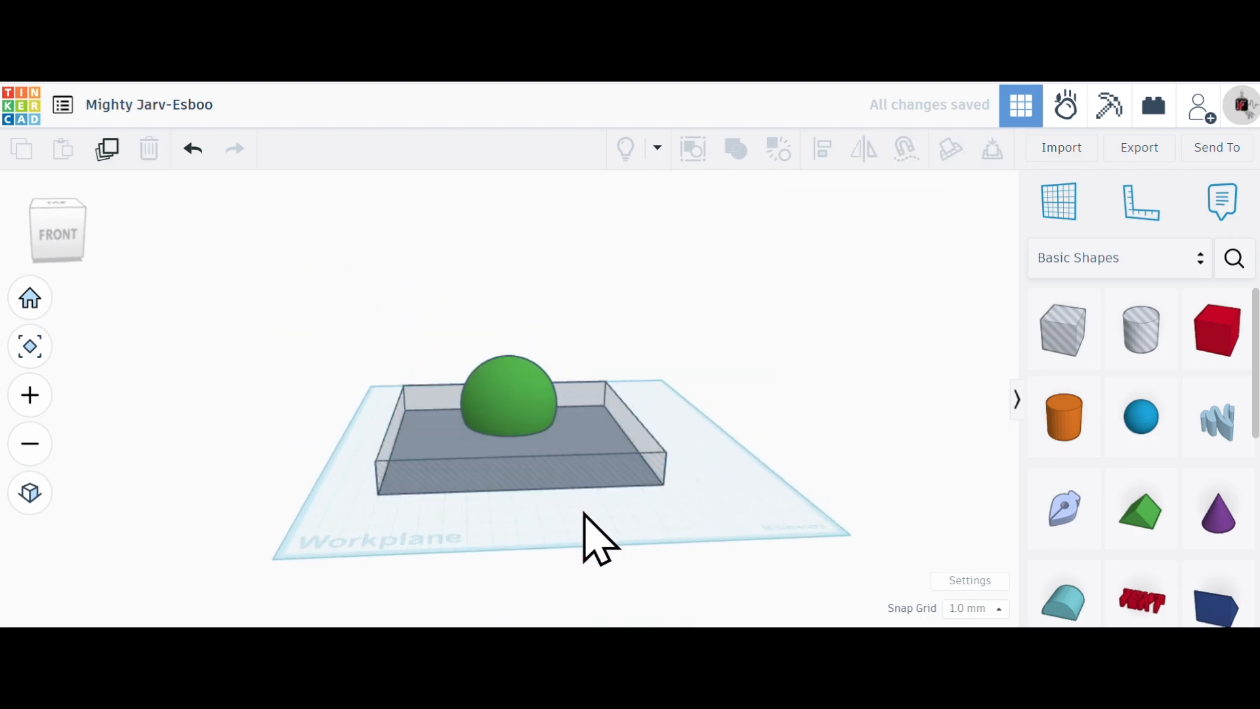
- Align the cut sphere and the box hole centrally in both horizontal directions and flush at their tops
left_click_drag(583, 514, 436, 352)
left_click(823, 148)
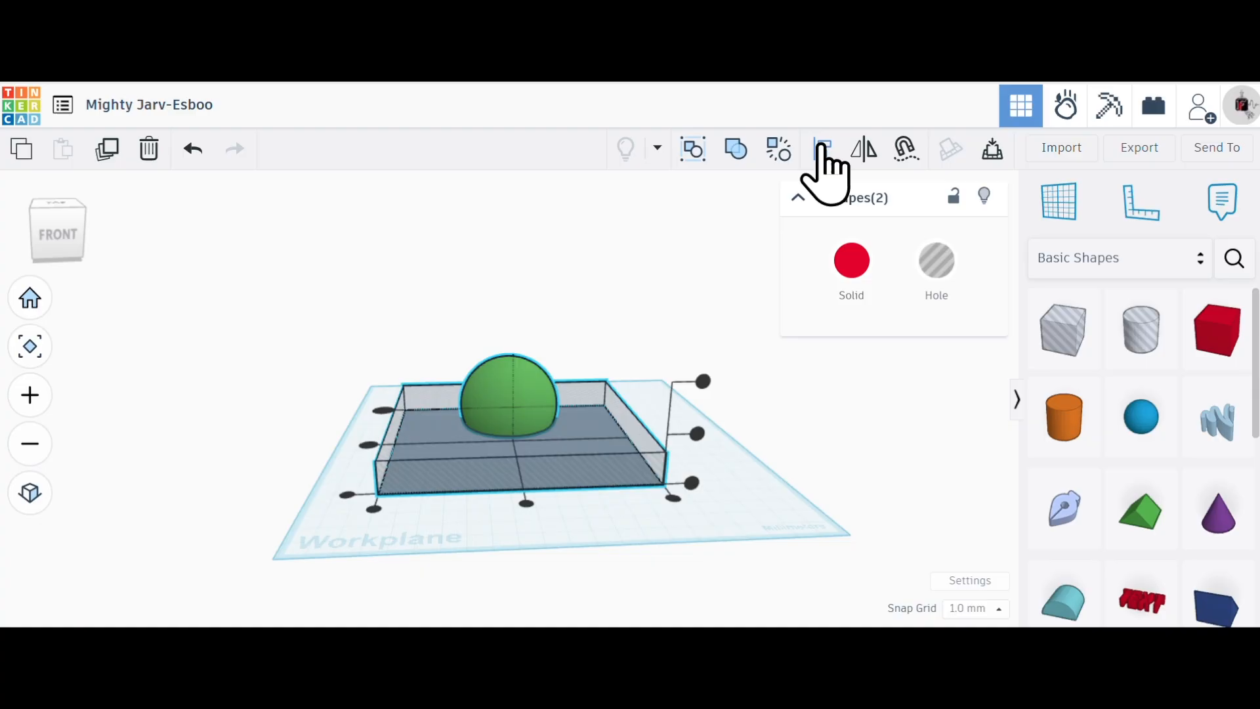
left_click(367, 445)
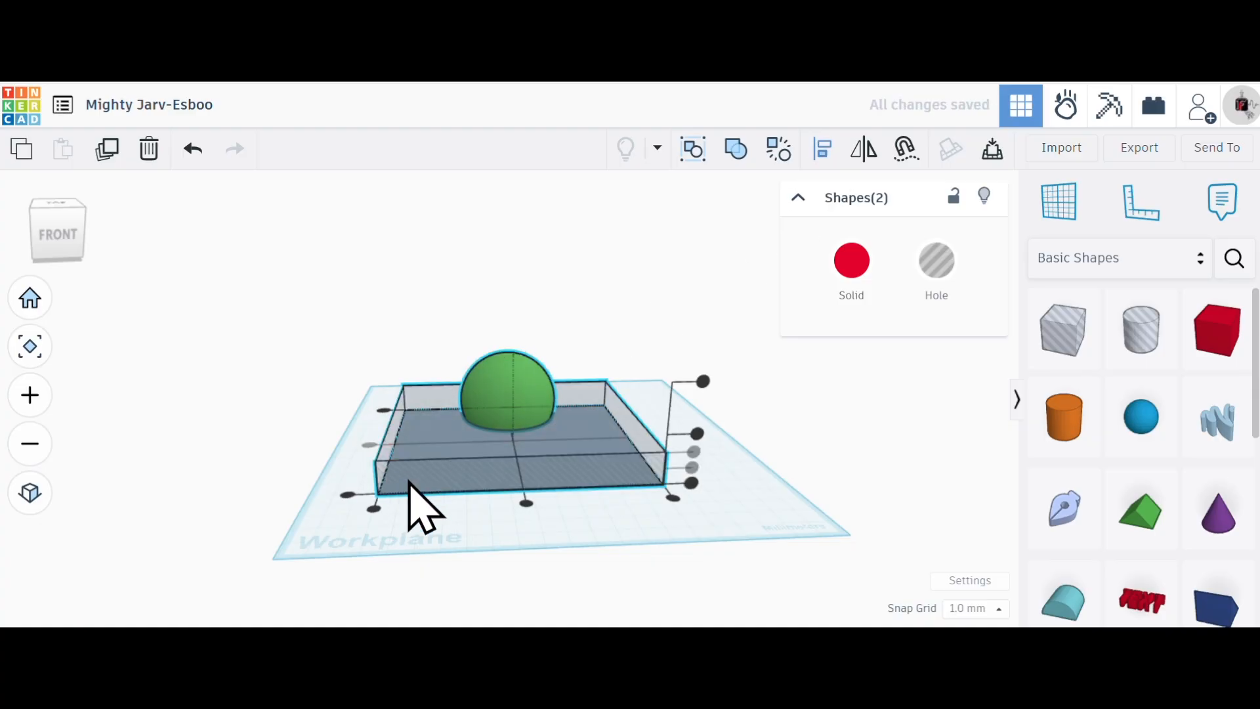
left_click(527, 504)
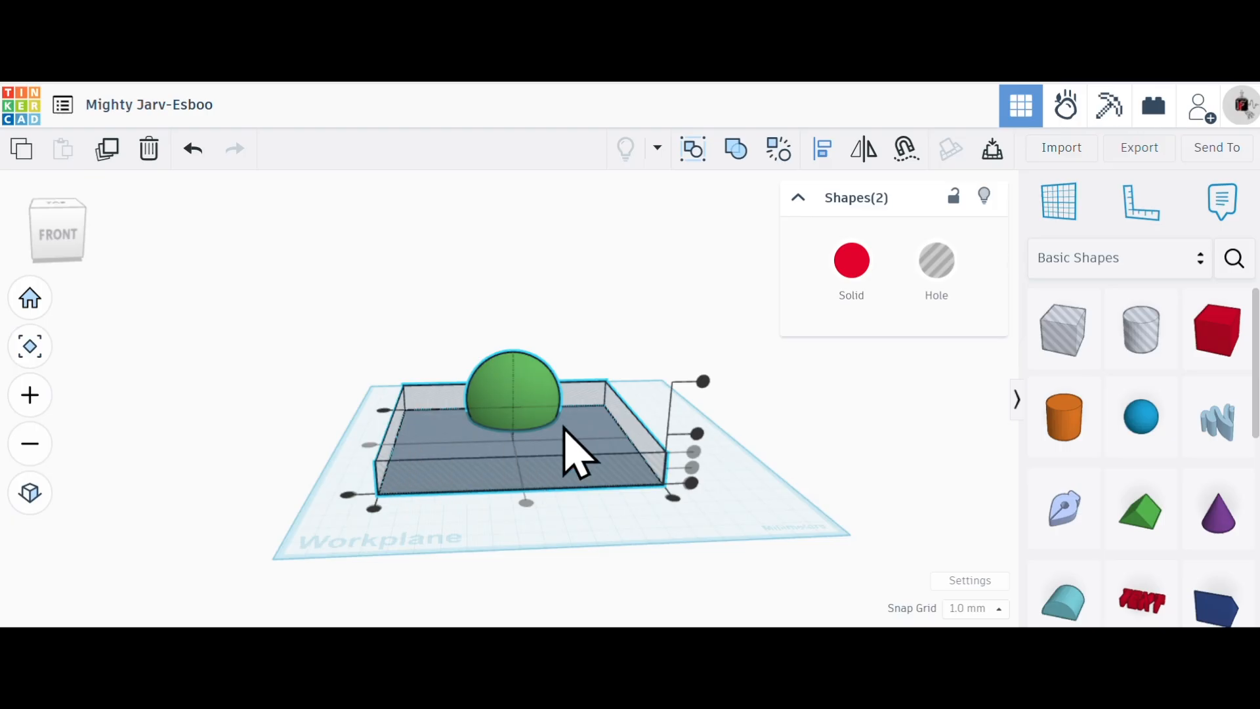
left_click(705, 383)
- Group the cut sphere and the raised box hole as a Union to remove the sphere's upper part
right_click_drag(691, 498, 660, 489)
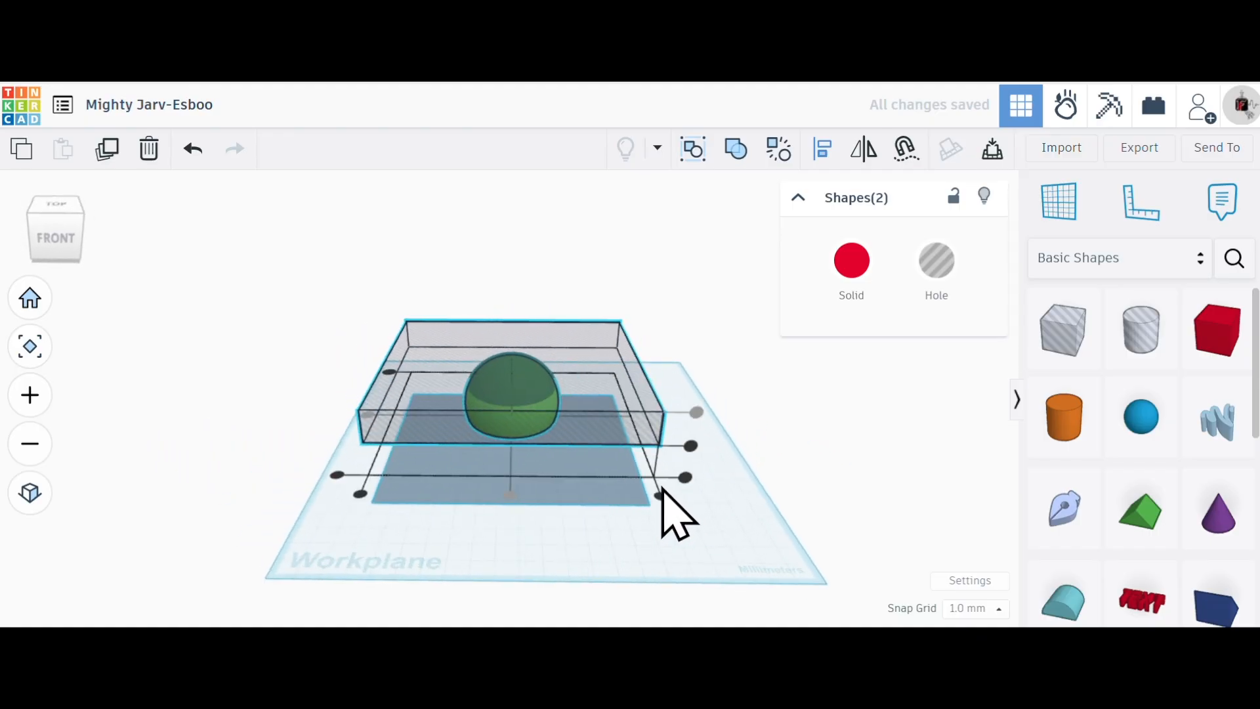
left_click_drag(627, 514, 436, 267)
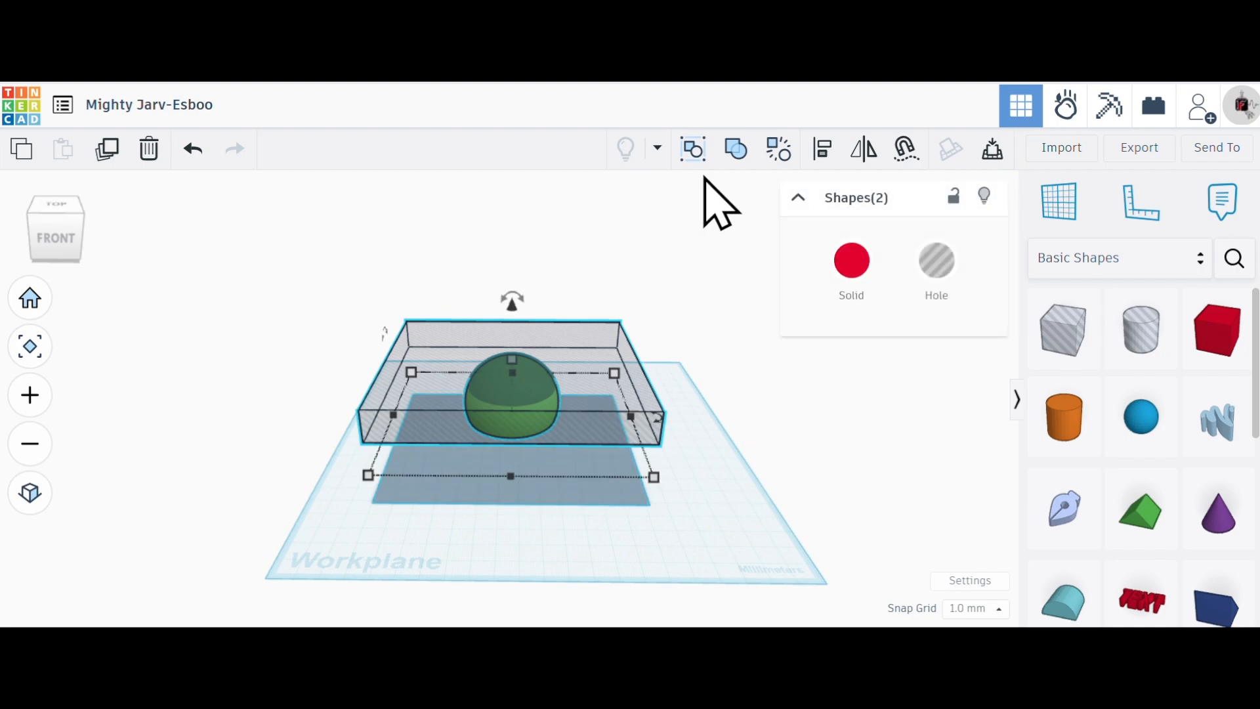
left_click(735, 149)
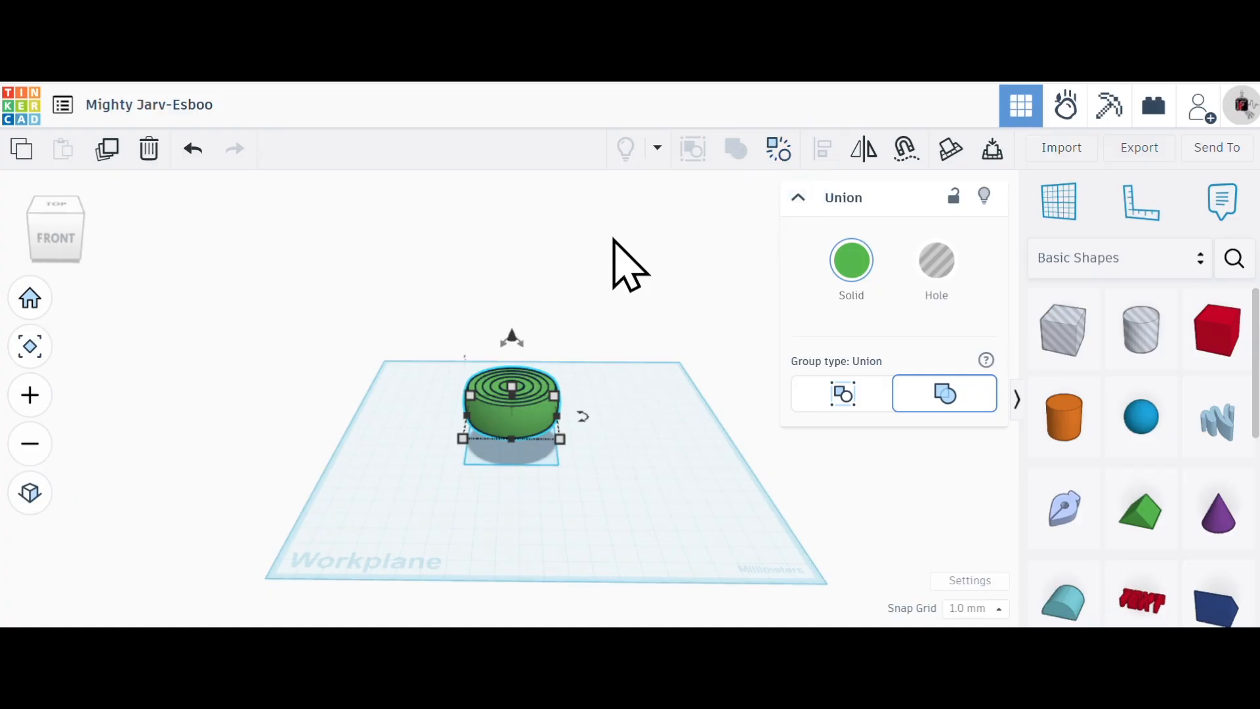
- Lower the cut sphere onto the workplane by setting its height above the plane to 0 mm
scroll(630, 436, "up", 4)
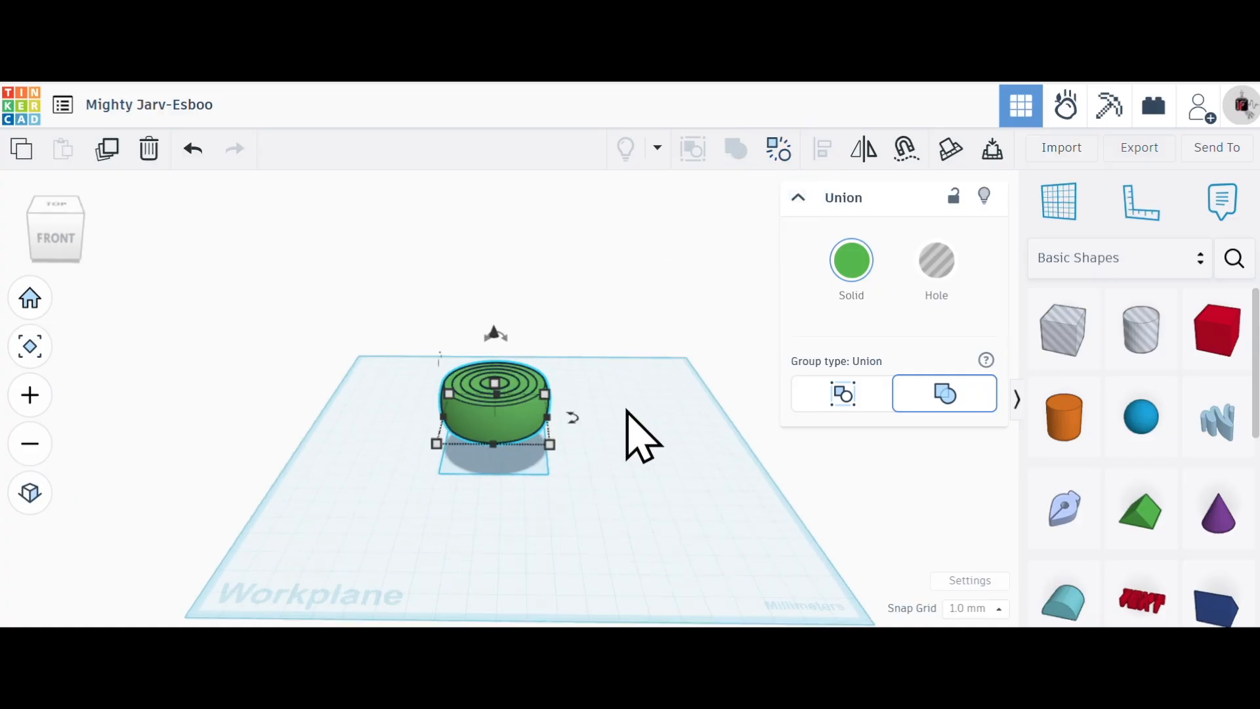
mouse_move(629, 411)
right_mouse_down()
mouse_move(388, 292)
mouse_move(523, 278)
mouse_move(711, 430)
mouse_move(663, 435)
mouse_move(630, 395)
right_mouse_up()
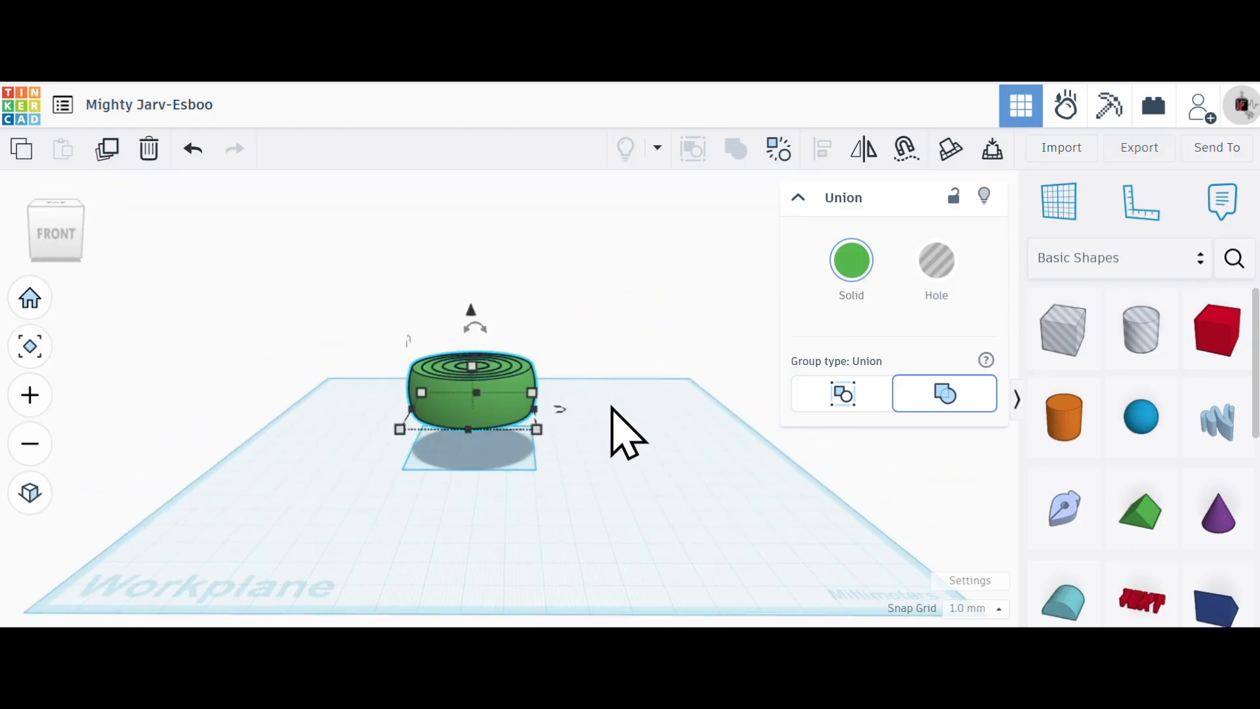
left_click_drag(472, 314, 503, 351)
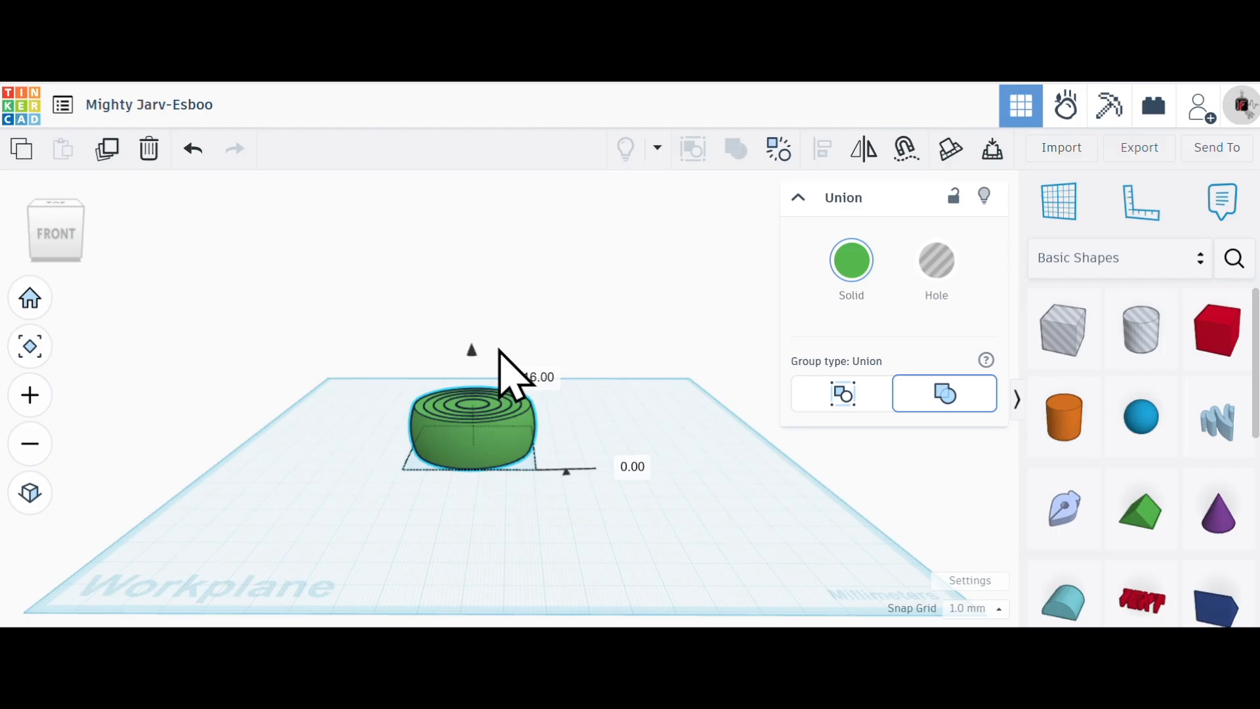
left_click_drag(499, 352, 520, 289)
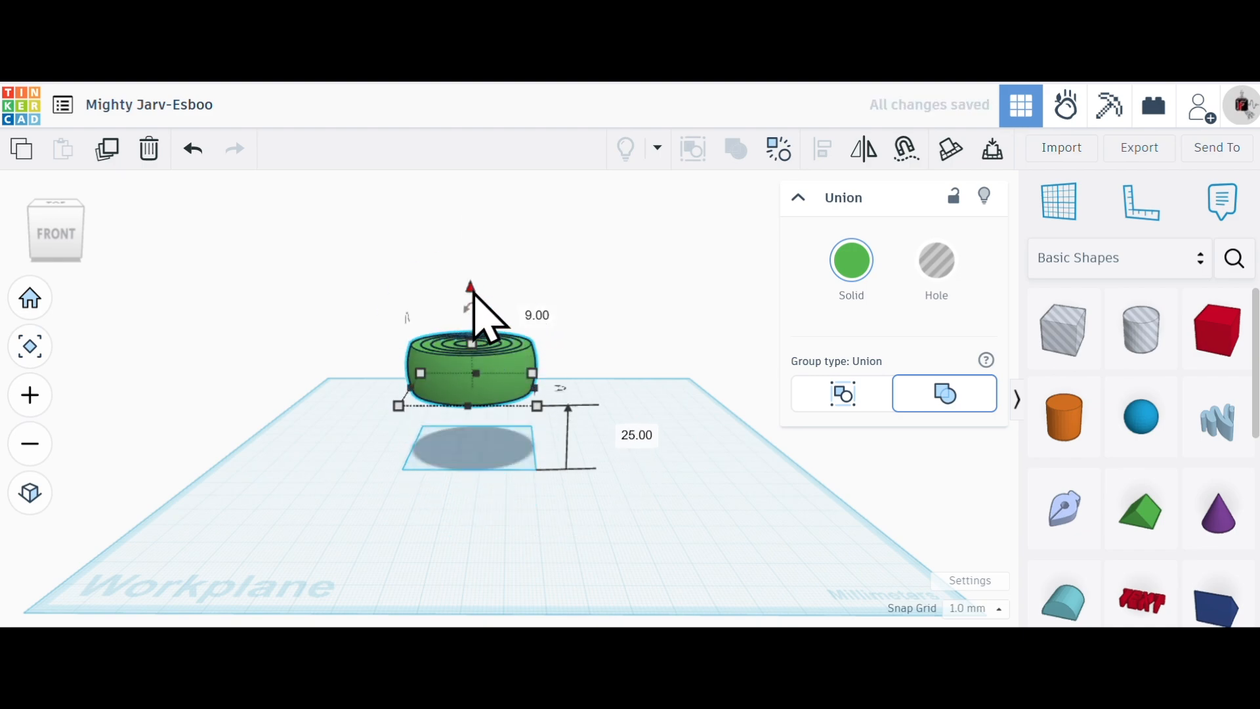
left_click(637, 437)
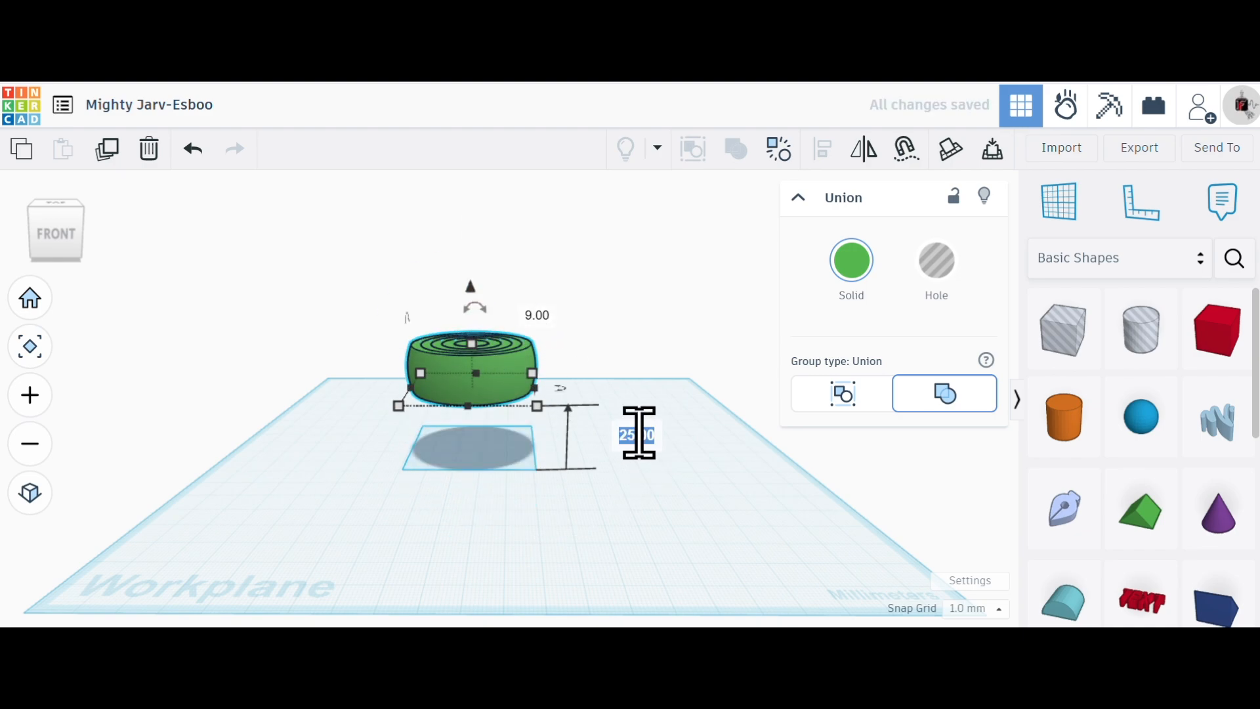
type("0")
key("Return")
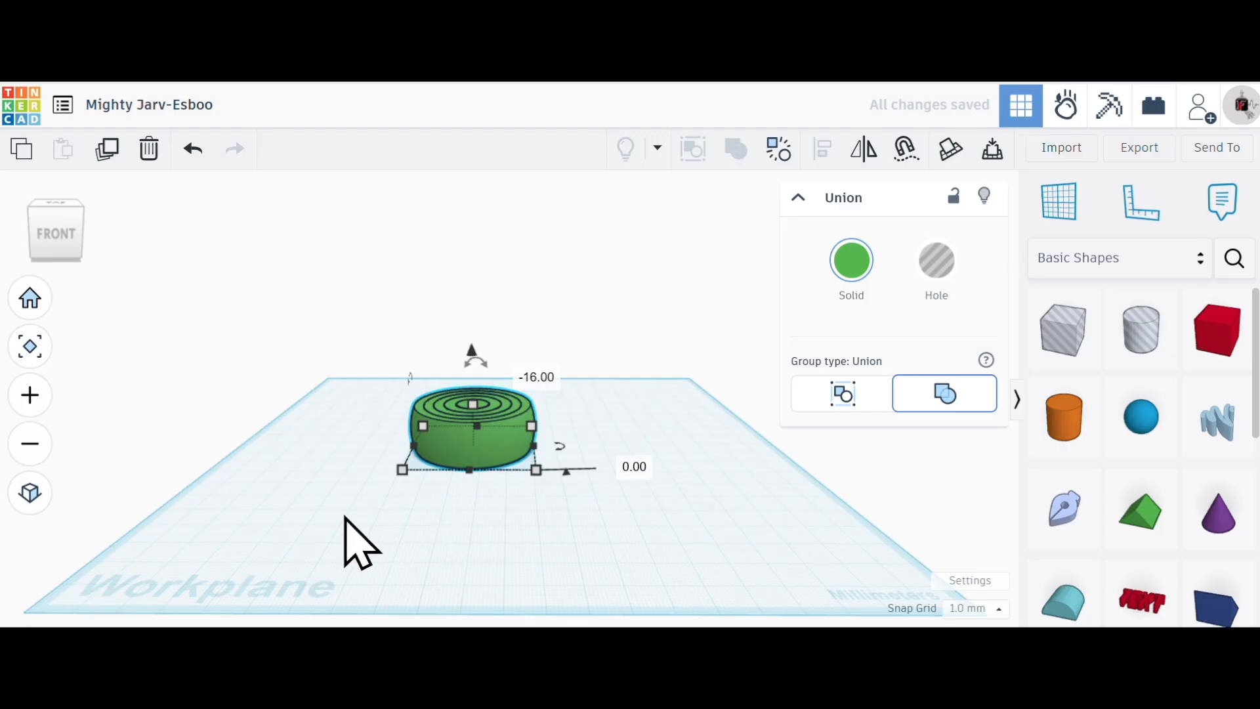
- Rename the design as "Hale Ball - Red" and export the selected shape as an .STL file
left_click(190, 107)
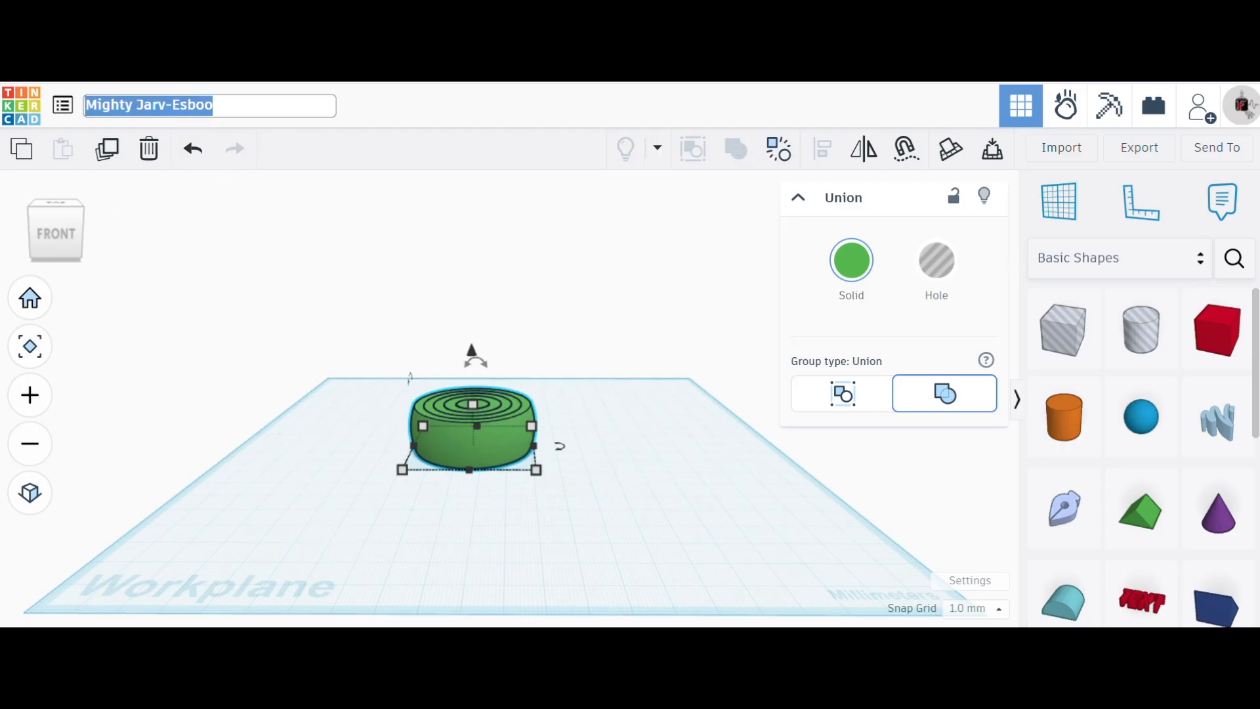
type("Hal")
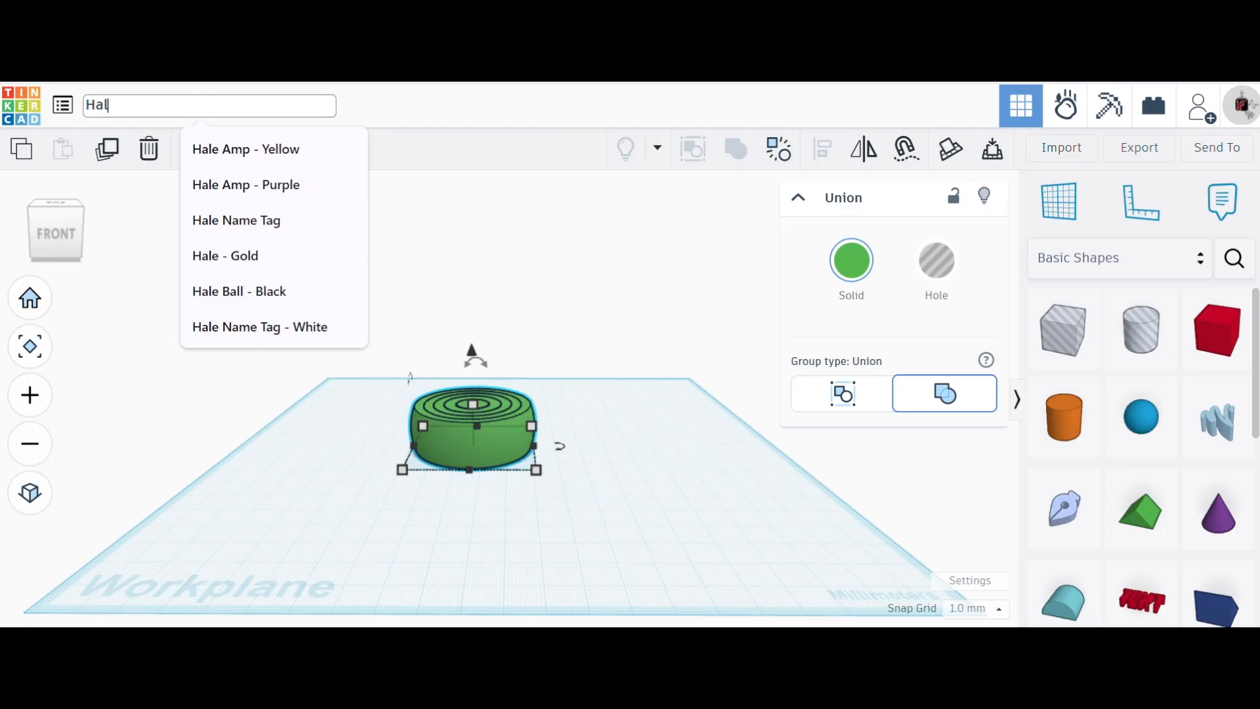
type("e Bal")
type("ll")
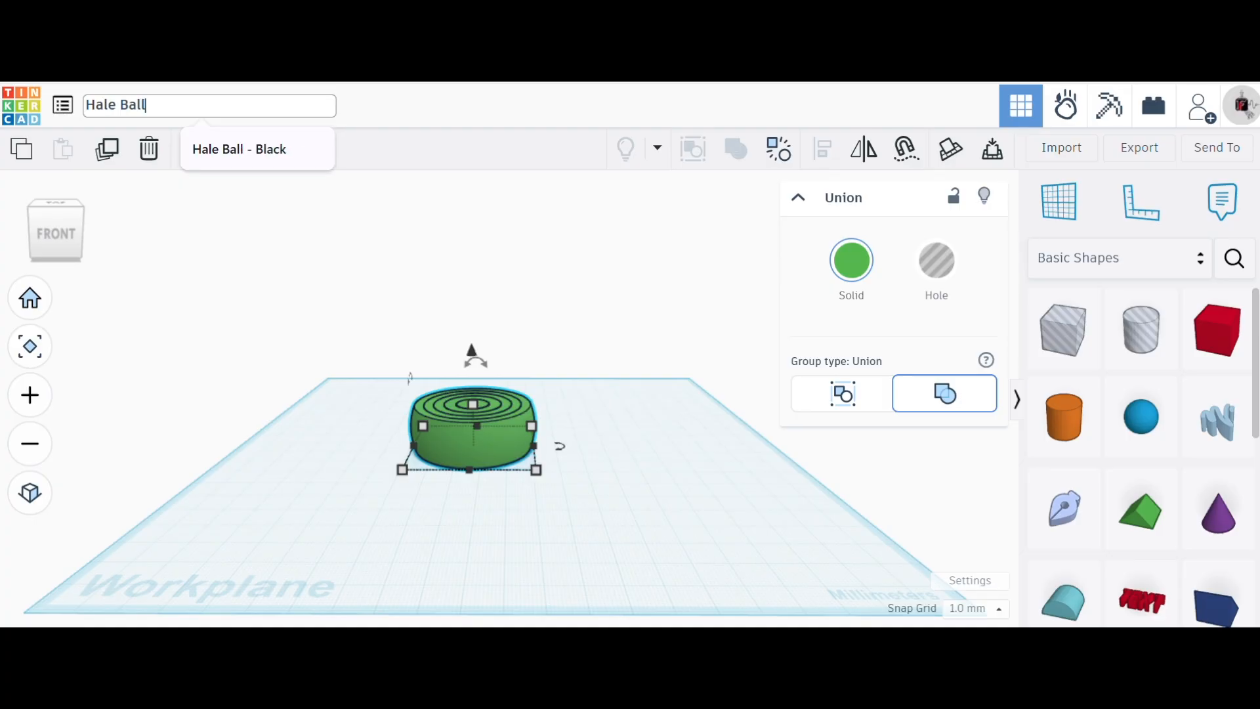
type(" - Red")
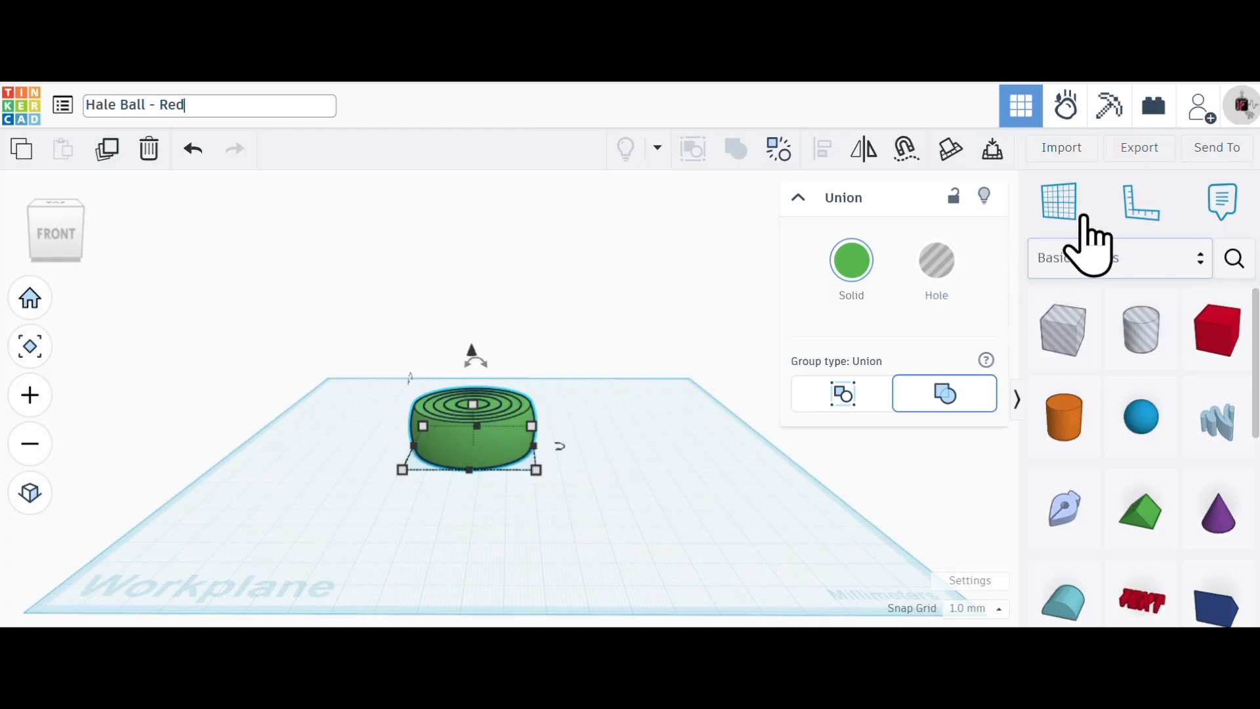
left_click(1126, 151)
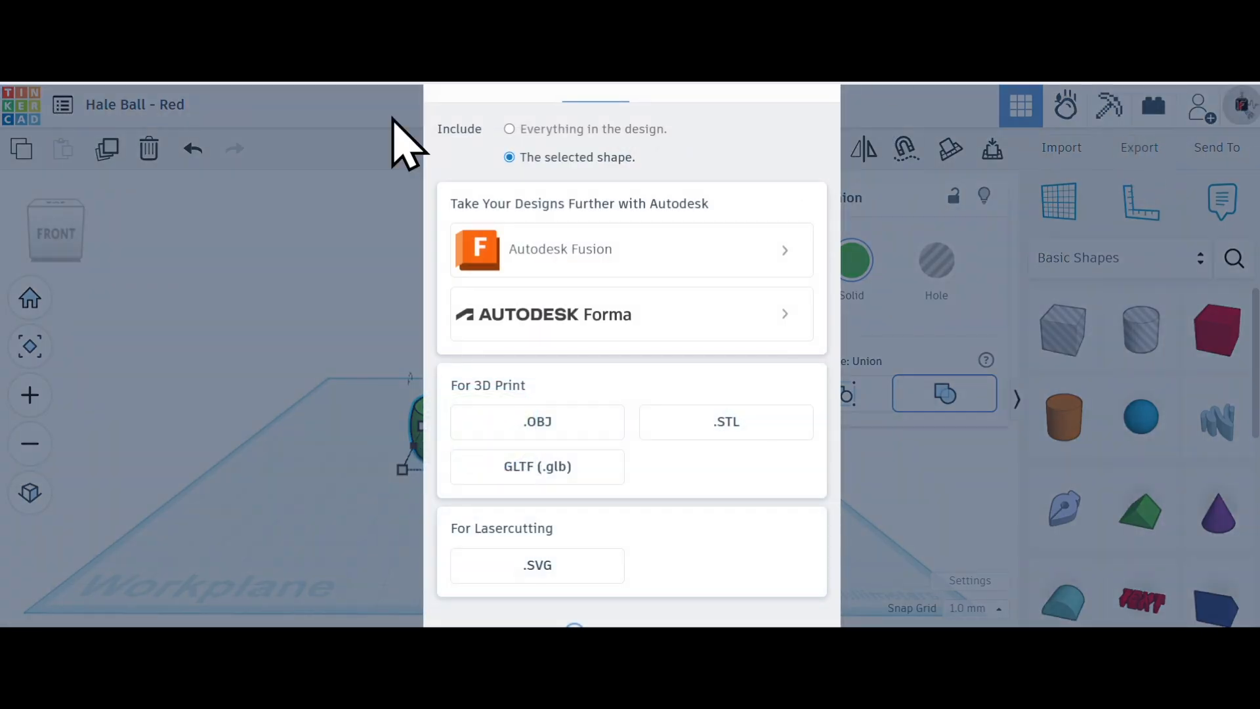
left_click(743, 415)
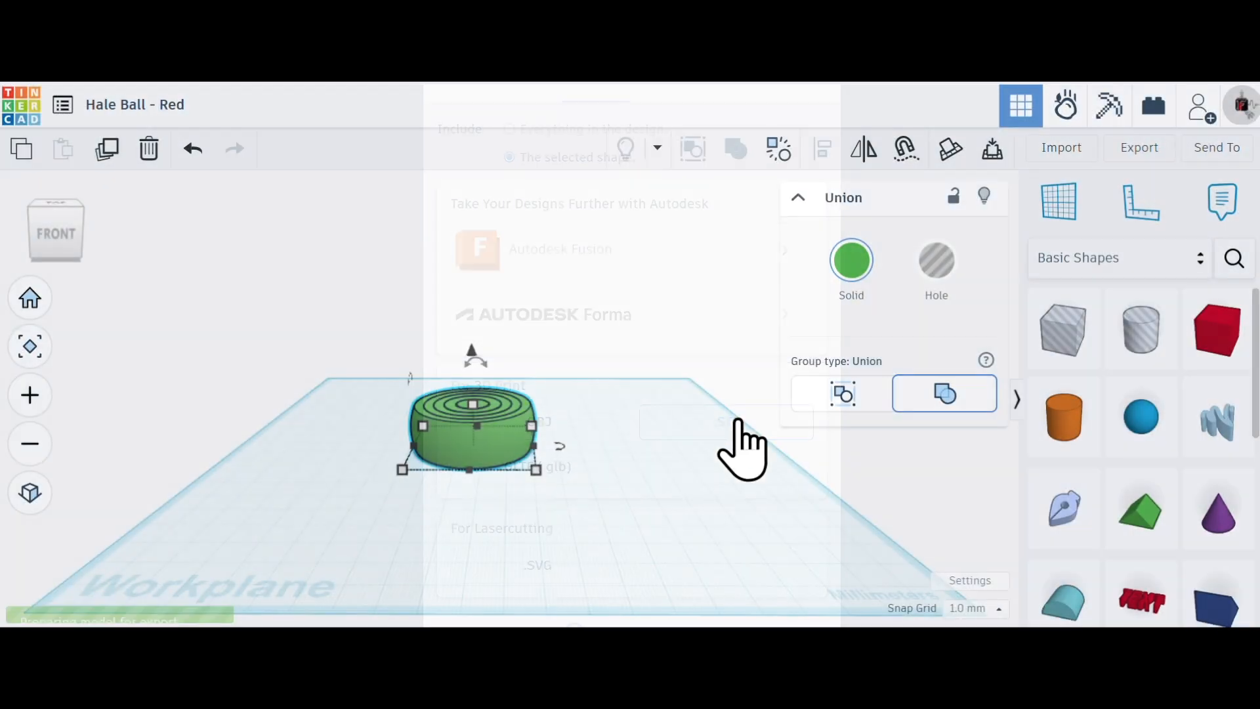